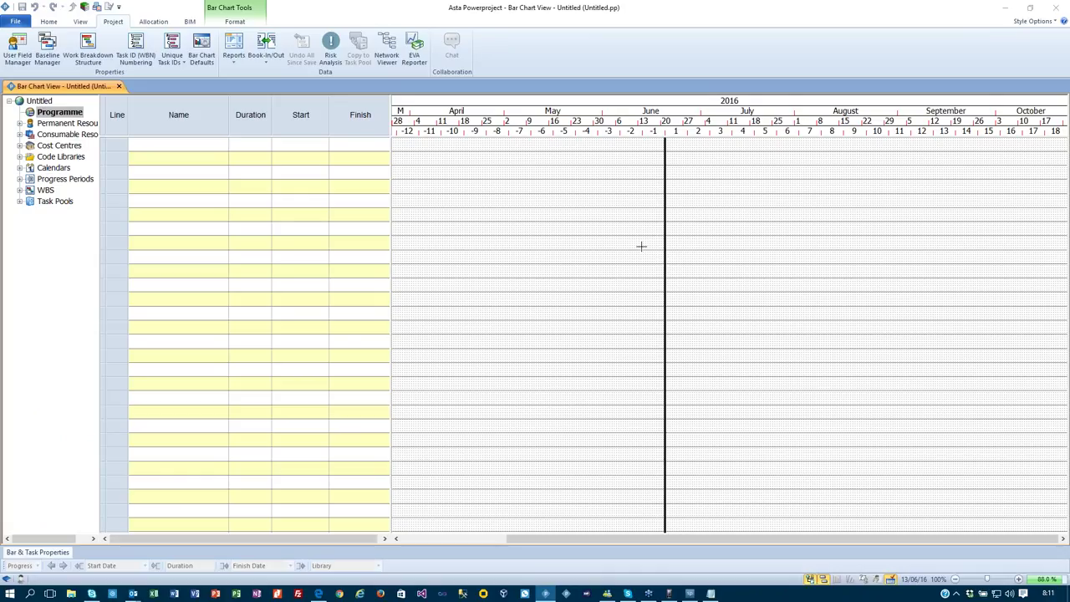
# Enter four task names, Task 1 through Task 4, in the Name column.
pyautogui.click(199, 148)
pyautogui.write('Task 1')
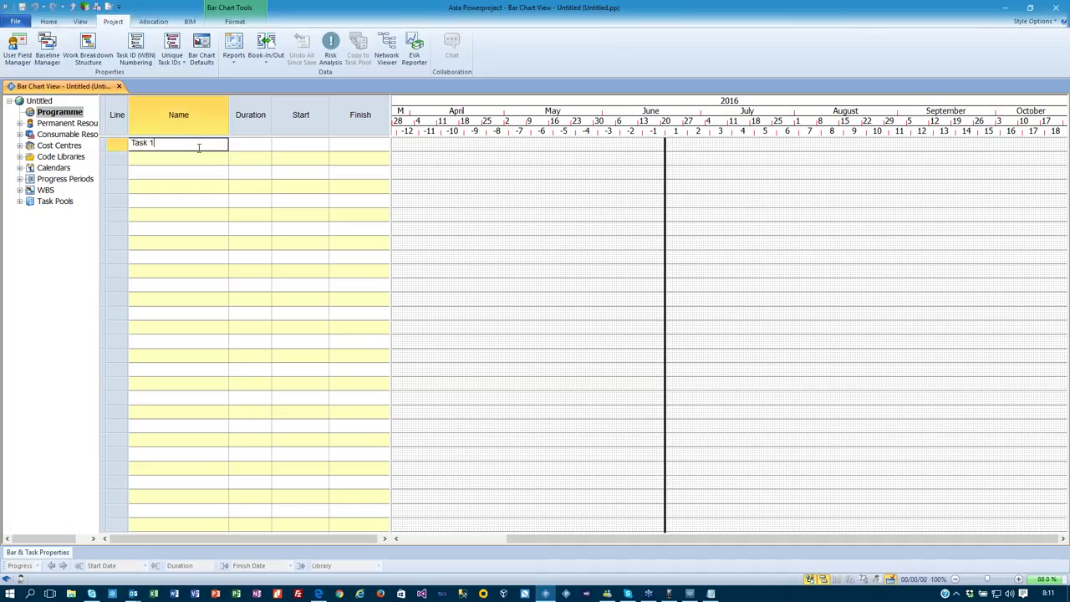
pyautogui.press('Return')
pyautogui.write('Task 2')
pyautogui.press('Return')
pyautogui.write('Task 3')
pyautogui.press('Return')
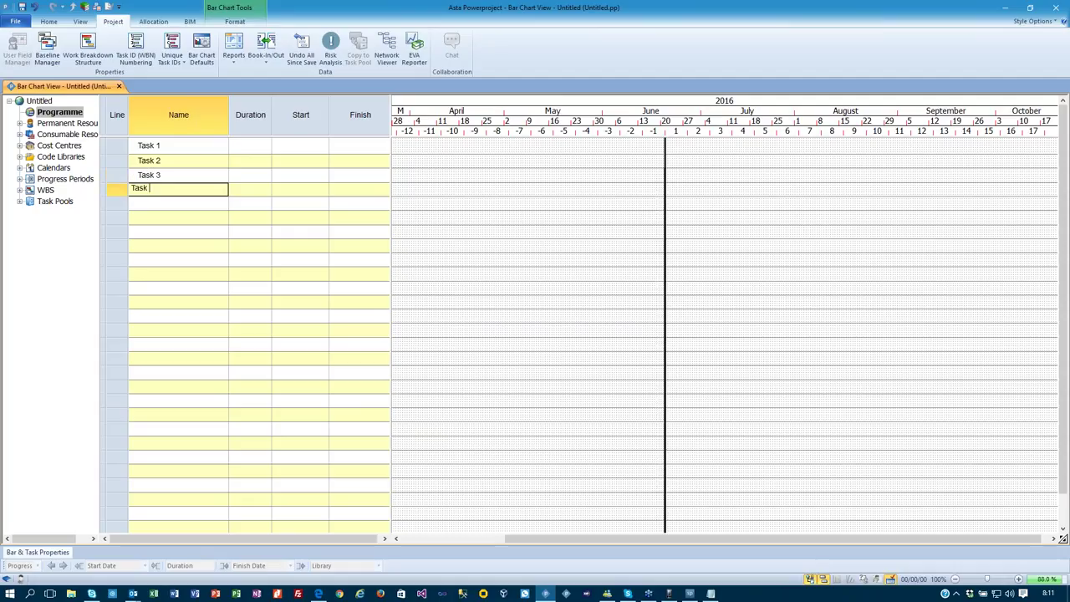
pyautogui.press('Return')
# Give each of the four tasks a 3-day duration and select all four rows.
pyautogui.click(268, 145)
pyautogui.press('Return')
pyautogui.write('3')
pyautogui.press('Return')
pyautogui.write('3')
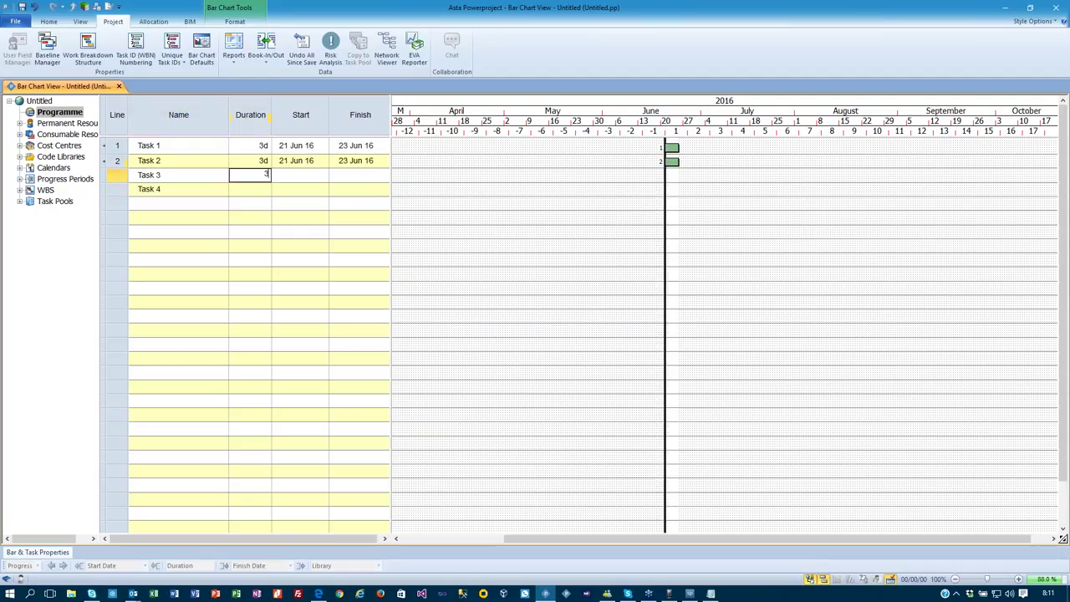
pyautogui.press('Return')
pyautogui.write('3')
pyautogui.press('Return')
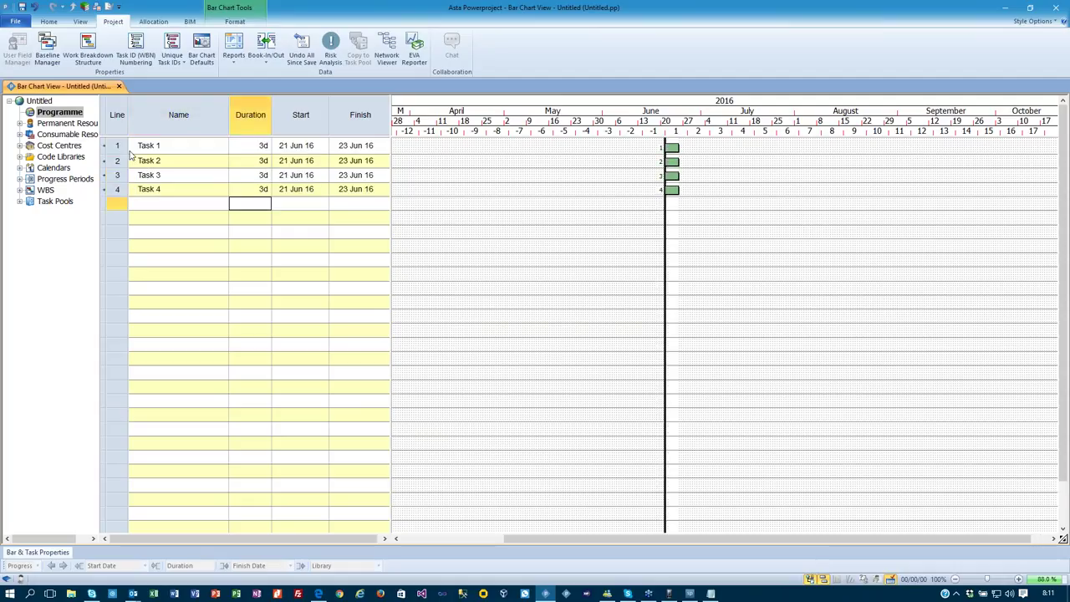
pyautogui.moveTo(117, 146); pyautogui.dragTo(117, 189)
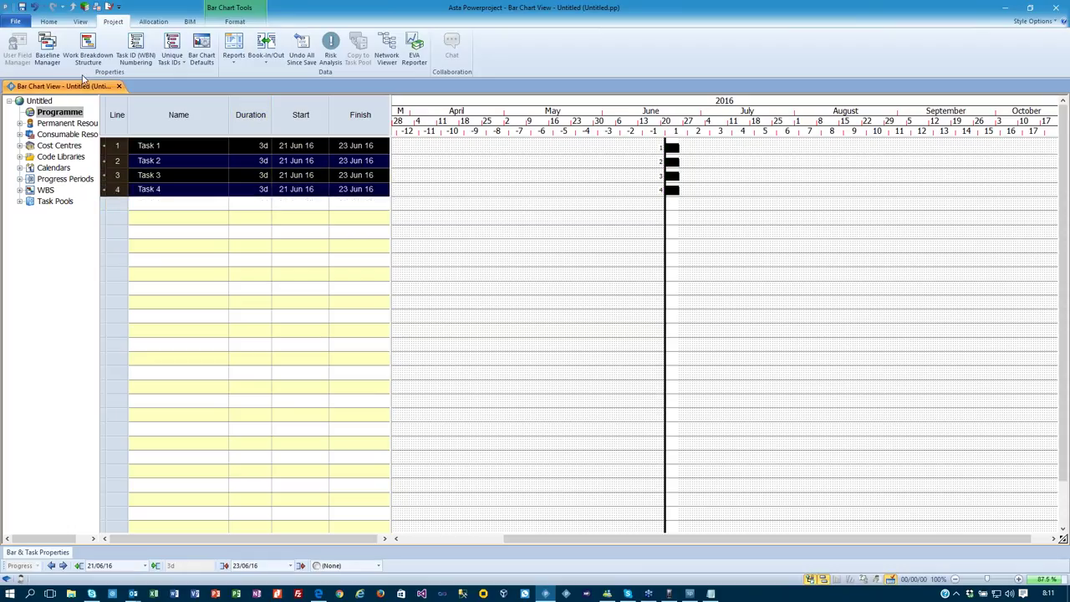
# Link the four selected tasks finish-to-start and reschedule the branch.
pyautogui.click(49, 20)
pyautogui.click(266, 51)
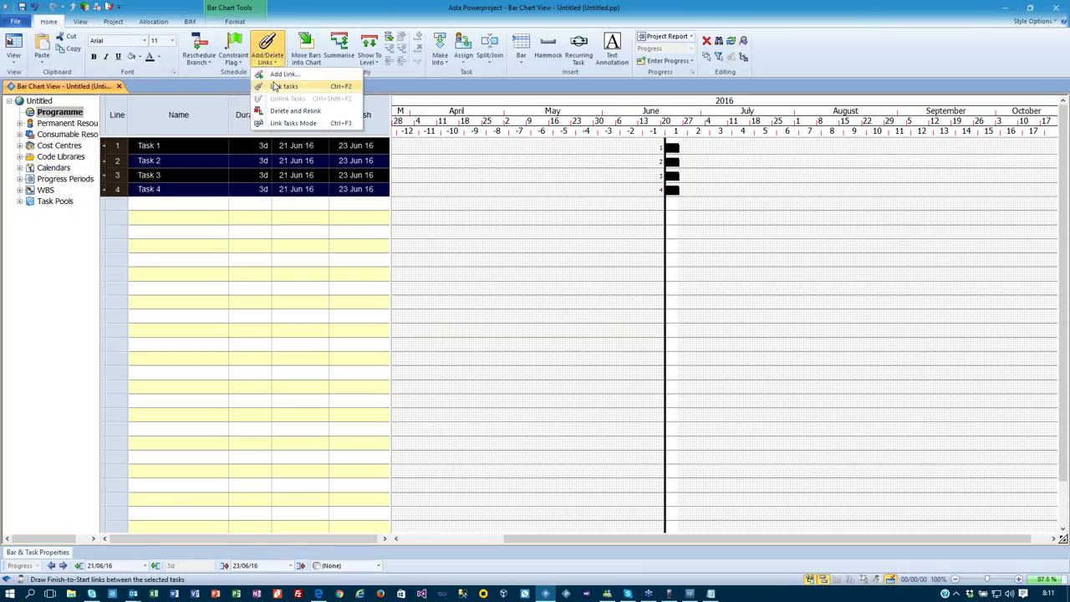
pyautogui.click(280, 86)
pyautogui.click(199, 50)
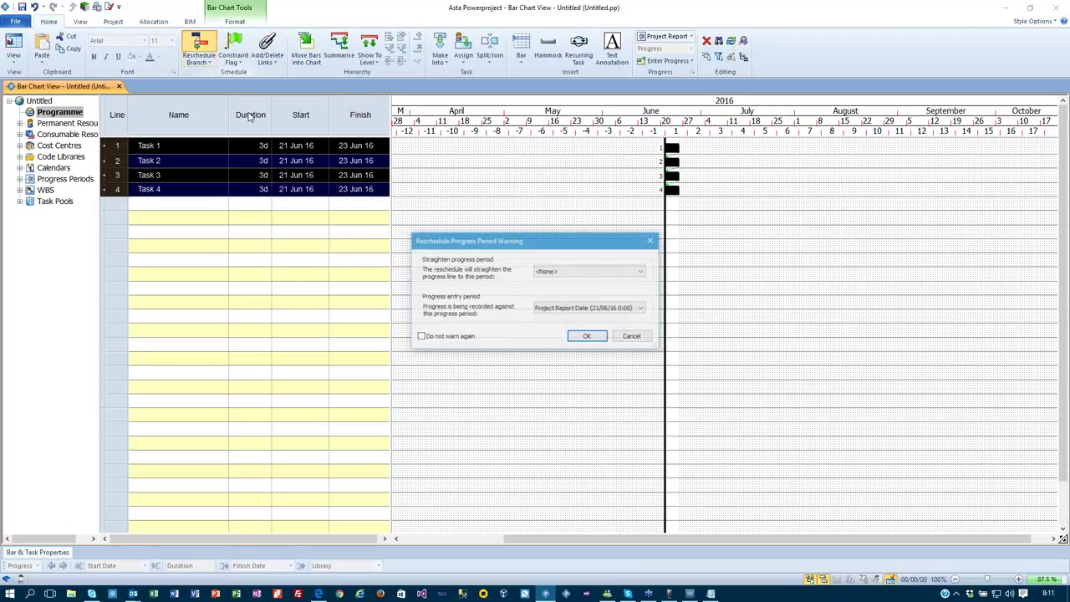
pyautogui.click(585, 336)
pyautogui.click(621, 327)
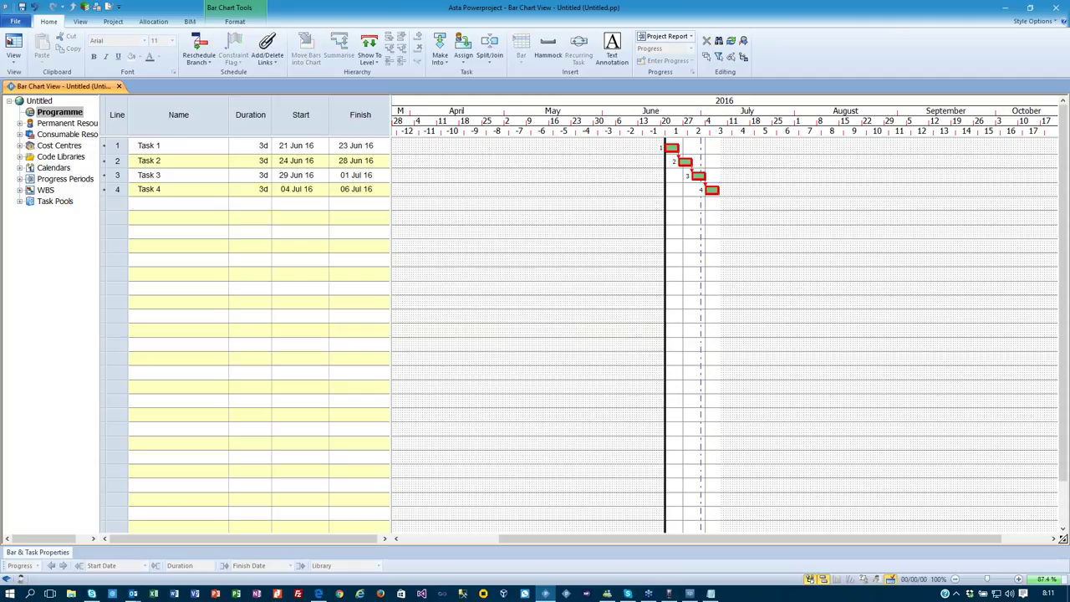
# Zoom in on the bar chart with the status-bar zoom control.
pyautogui.click(1018, 579)
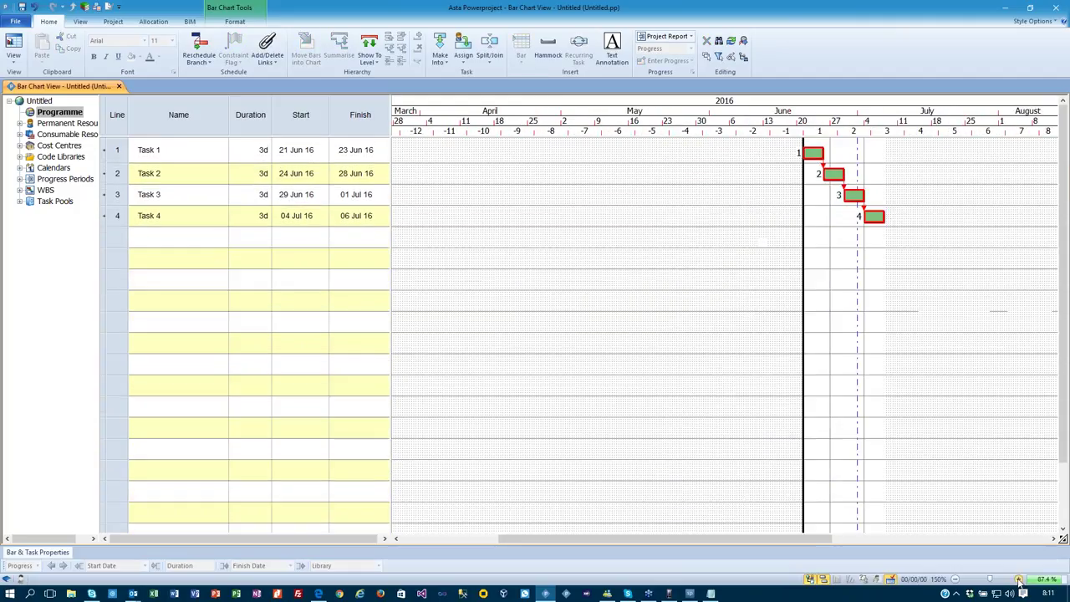
pyautogui.click(1018, 578)
pyautogui.moveTo(736, 541); pyautogui.dragTo(917, 519)
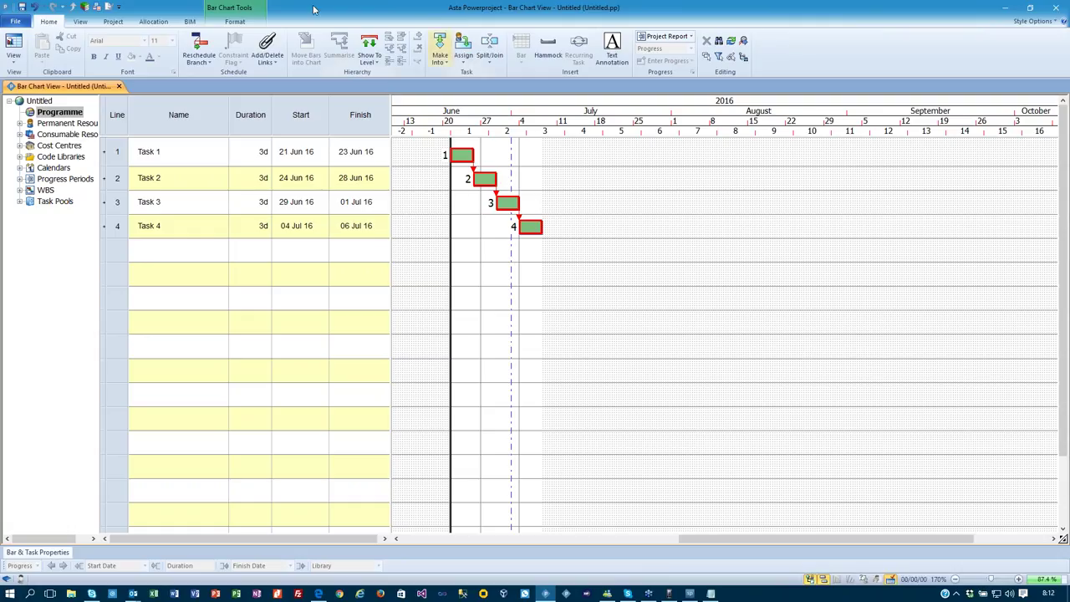
# Change the report date to 26/06/16 in the progress line's properties.
pyautogui.click(242, 21)
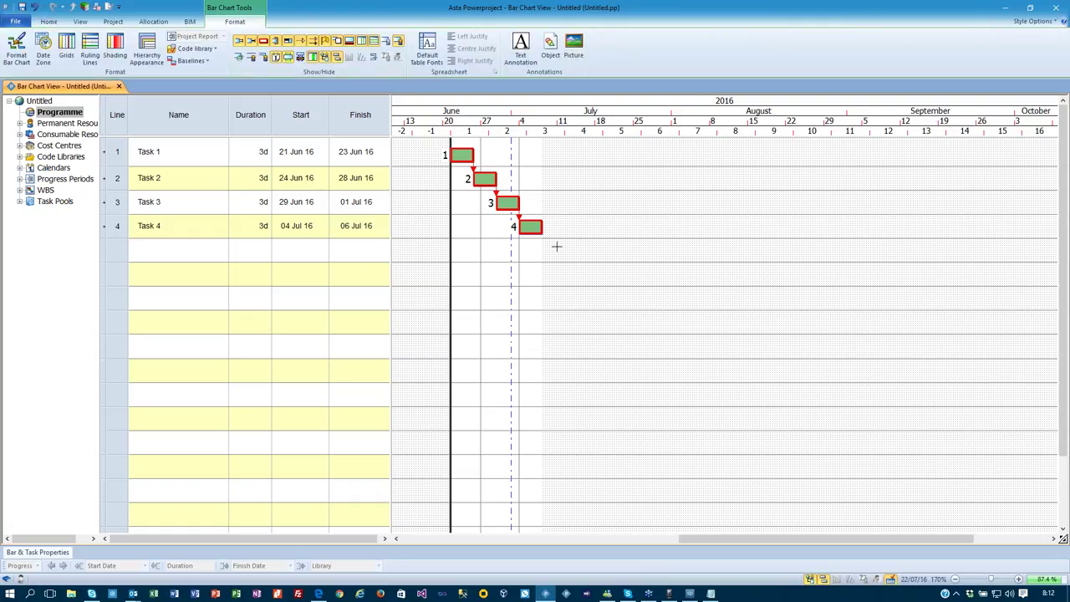
pyautogui.click(449, 247)
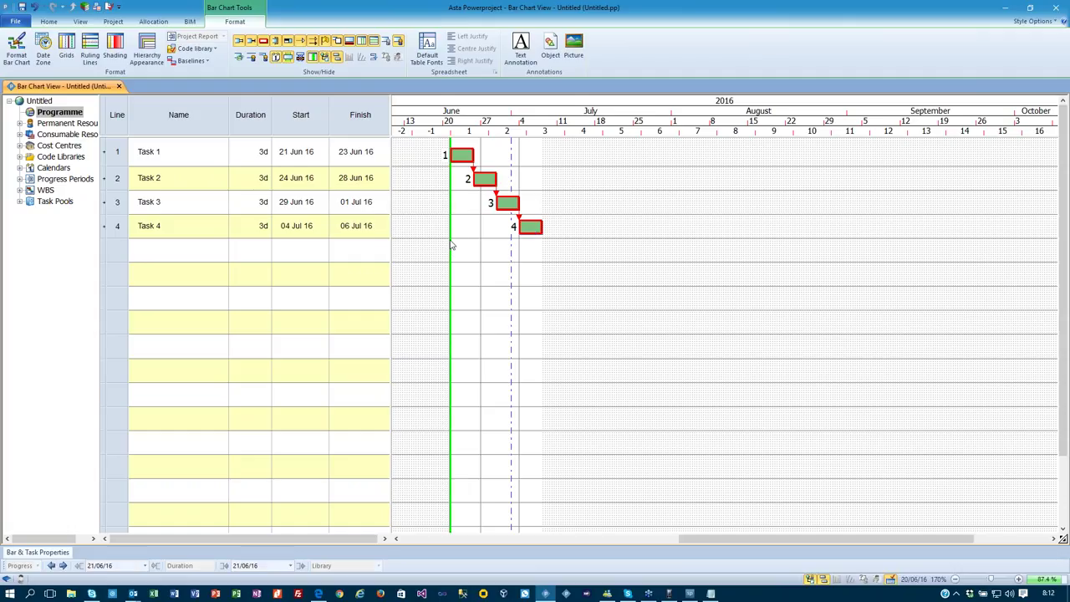
pyautogui.doubleClick(449, 244)
pyautogui.click(637, 280)
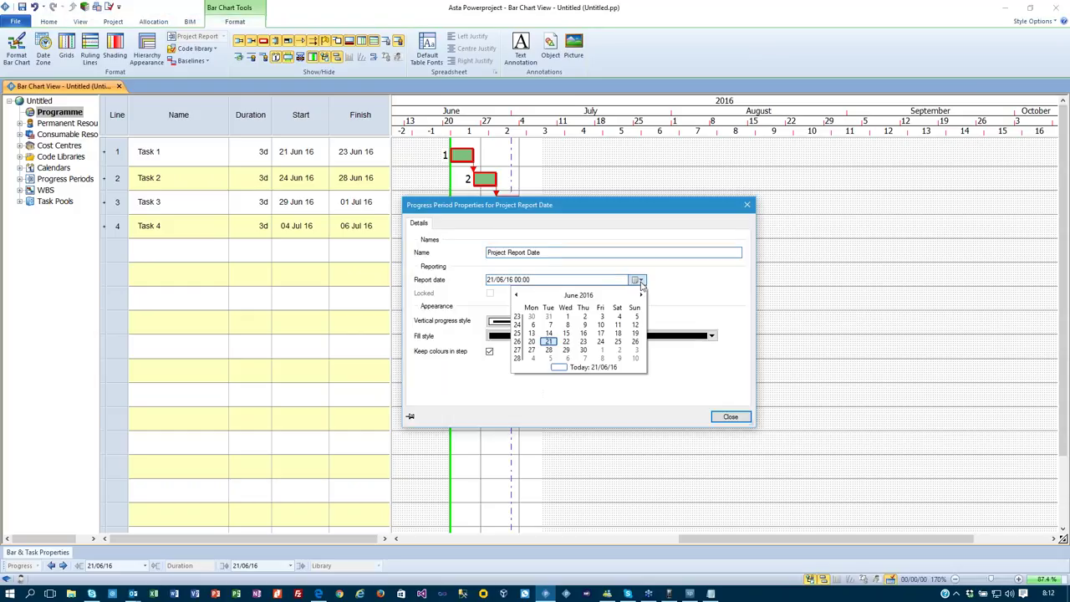
pyautogui.click(635, 342)
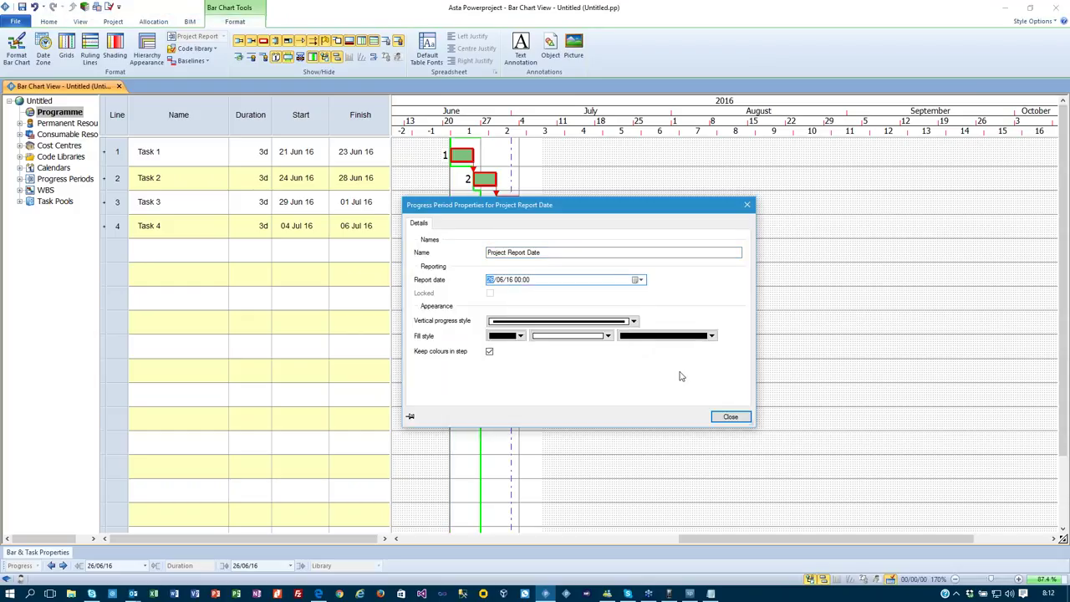
pyautogui.click(715, 420)
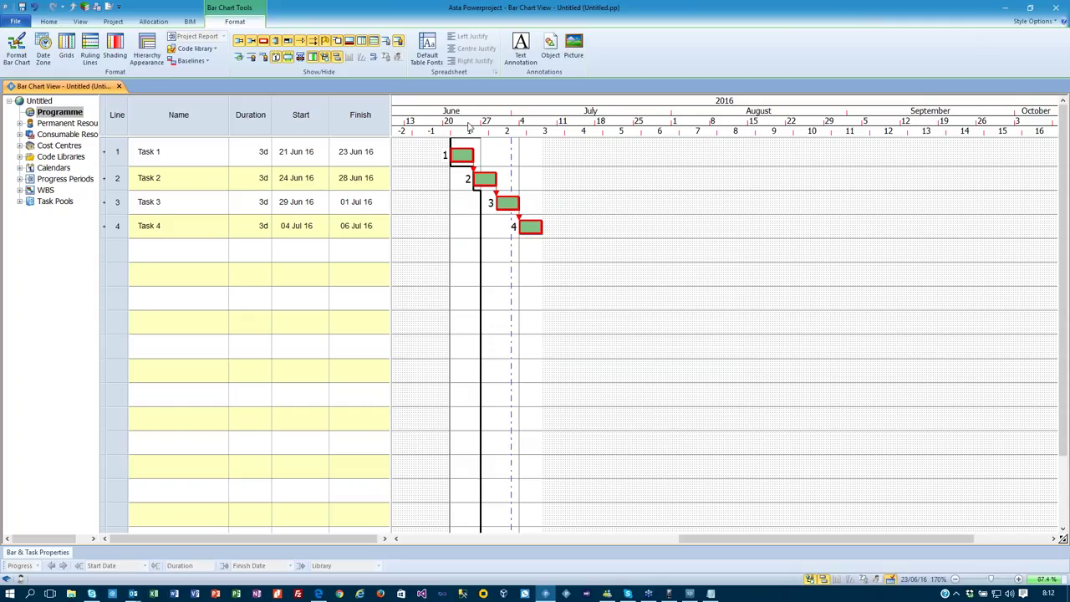
# Insert a Progress > Percent complete column before Duration.
pyautogui.click(251, 117)
pyautogui.rightClick(255, 117)
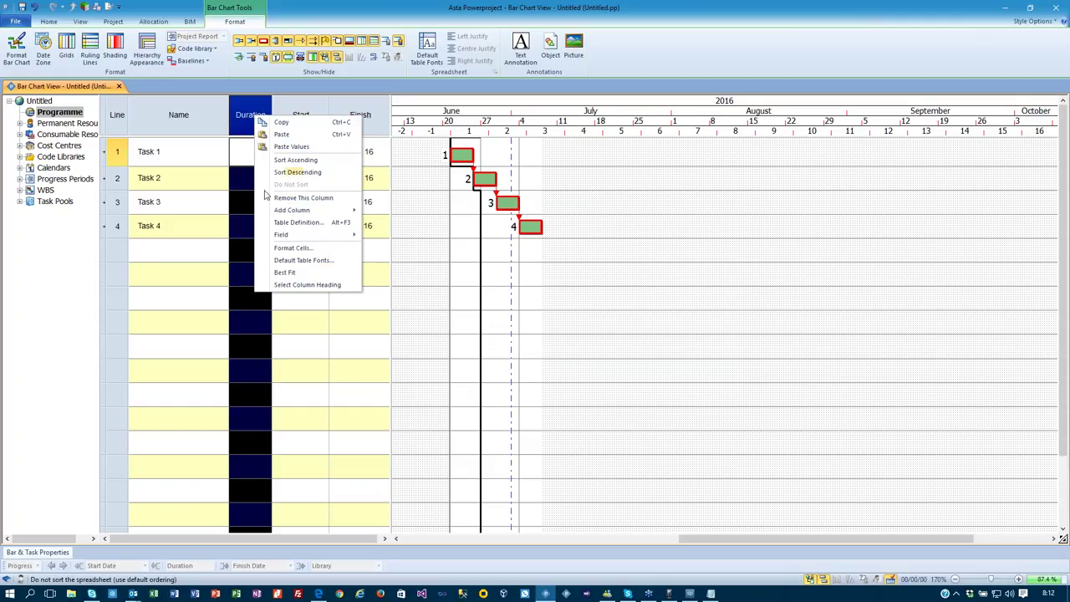
pyautogui.moveTo(339, 210)
pyautogui.moveTo(418, 236)
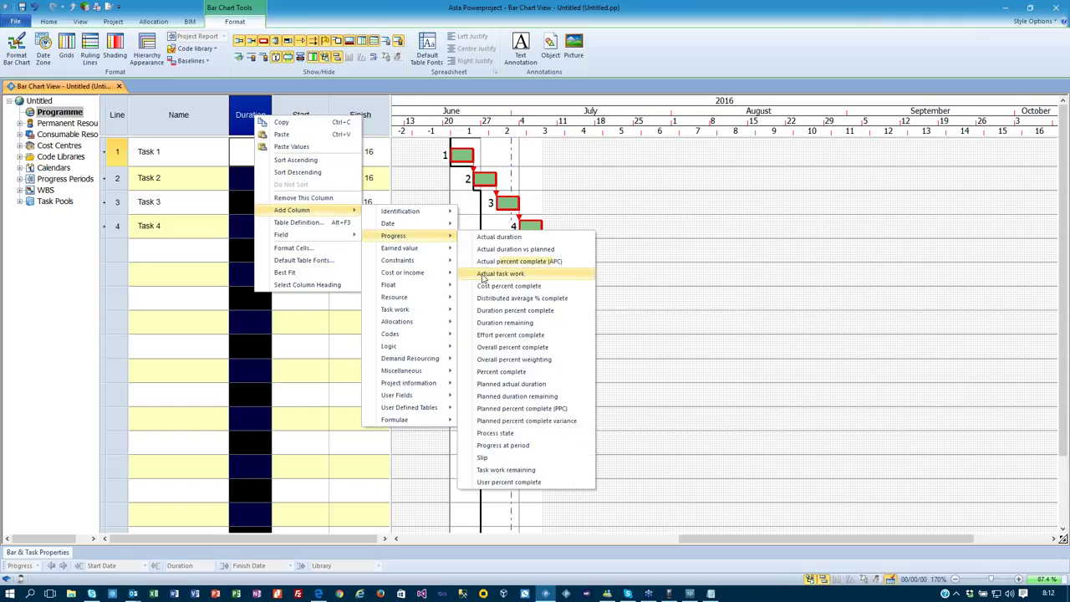
pyautogui.click(494, 372)
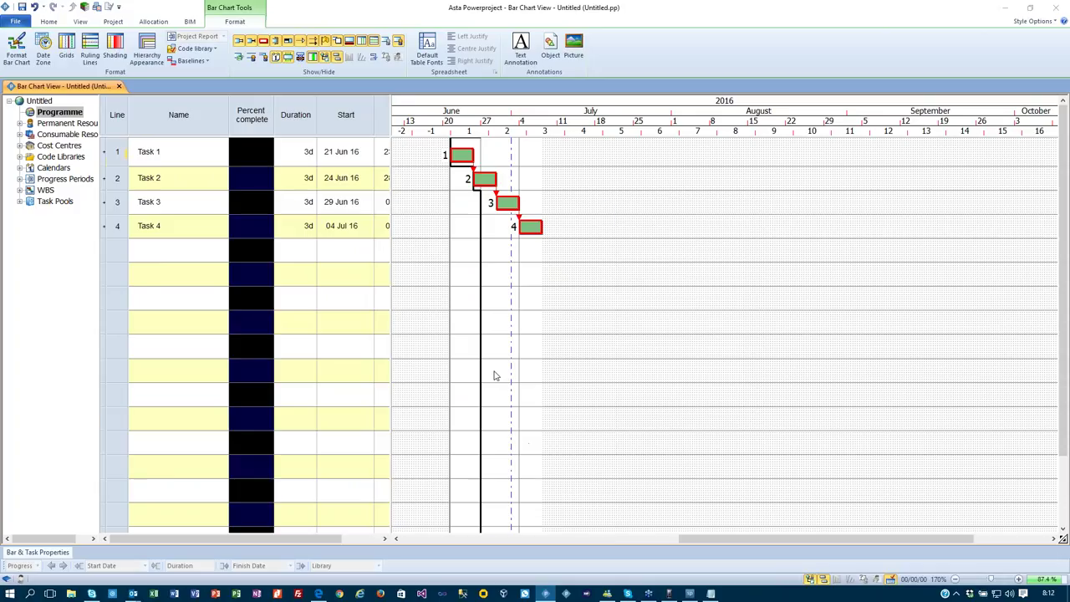
pyautogui.click(507, 528)
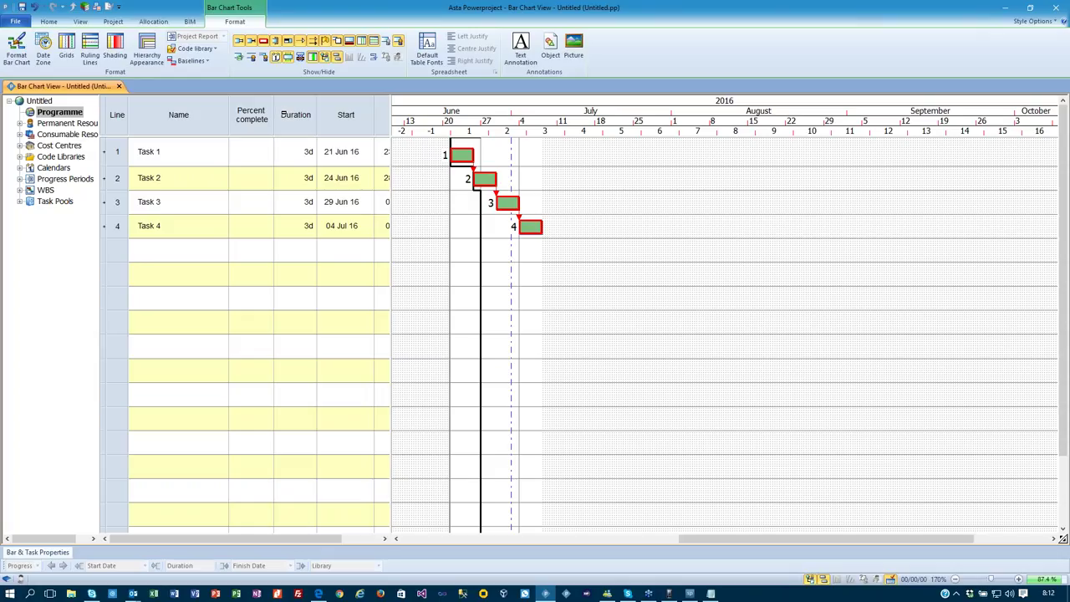
# Insert a Planned percent complete (PPC) column as well.
pyautogui.rightClick(282, 114)
pyautogui.moveTo(352, 208)
pyautogui.moveTo(452, 233)
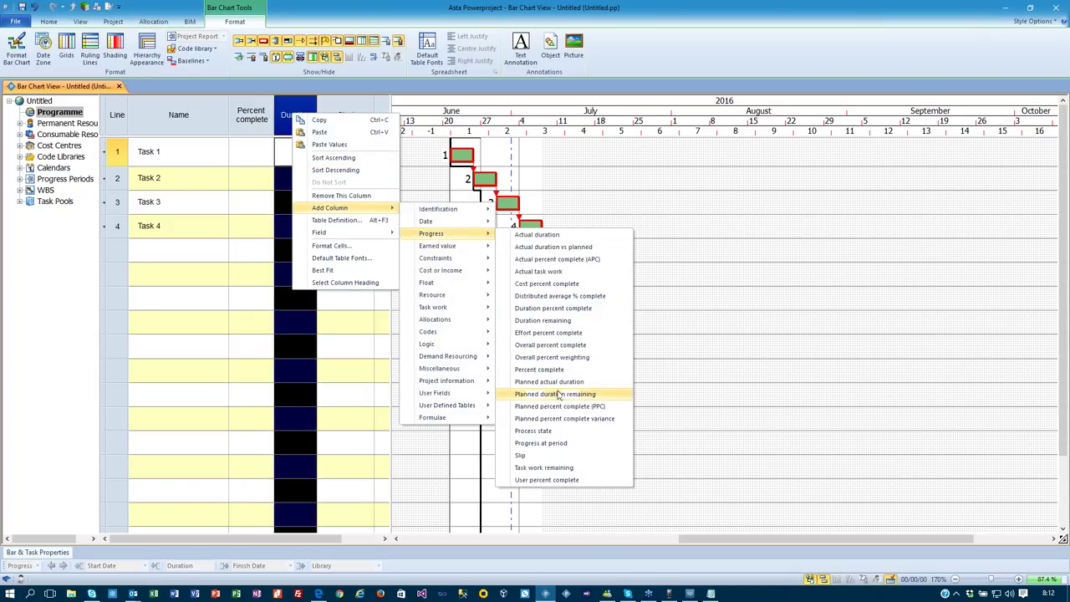
pyautogui.click(577, 407)
pyautogui.click(509, 524)
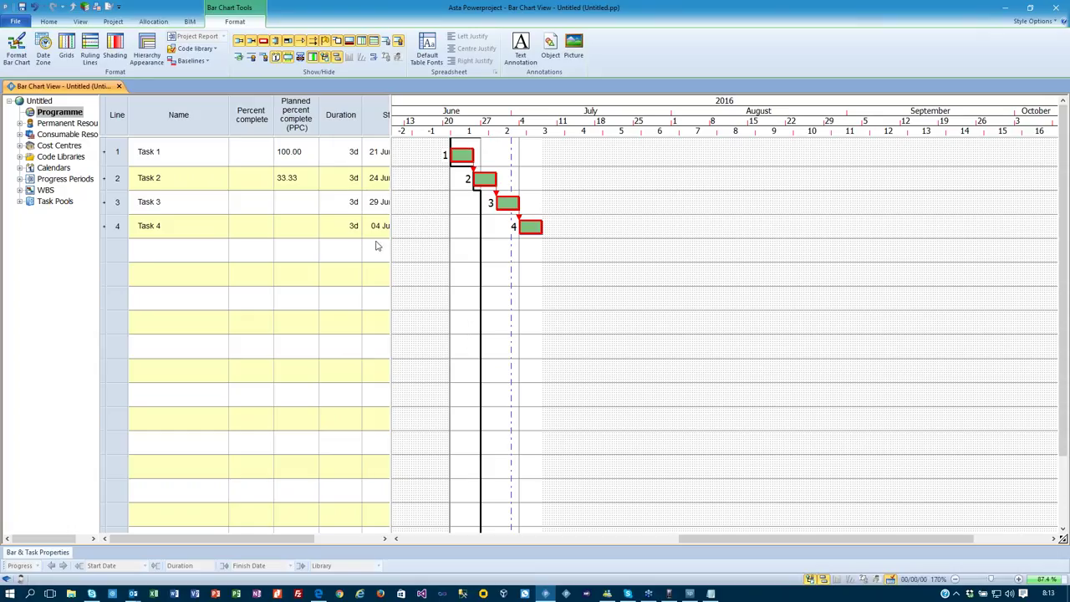
# Enter 50 in Task 1's Percent complete cell.
pyautogui.click(234, 157)
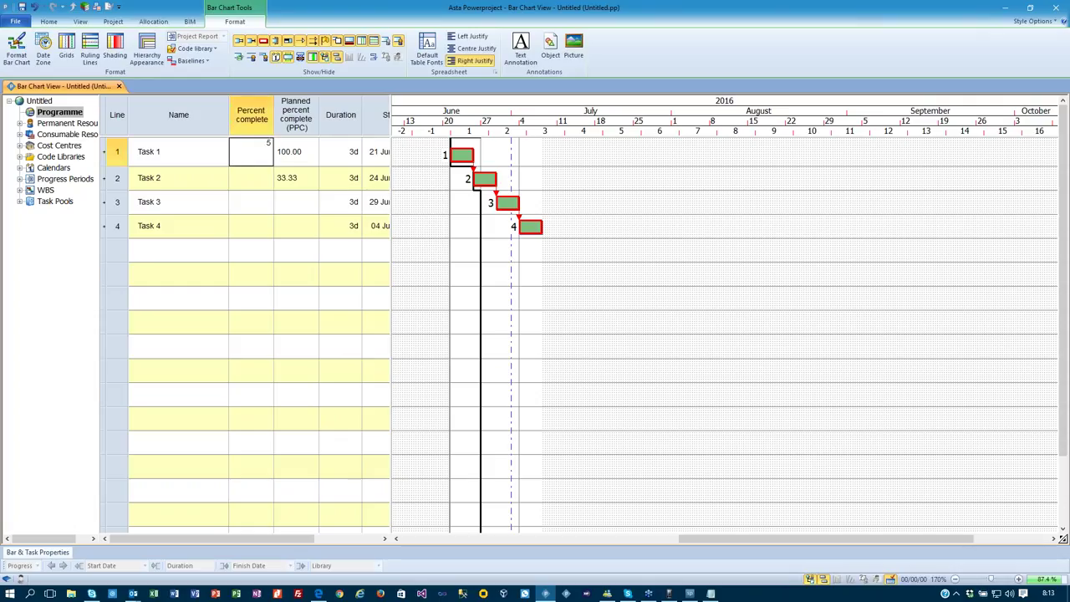
pyautogui.press('Return')
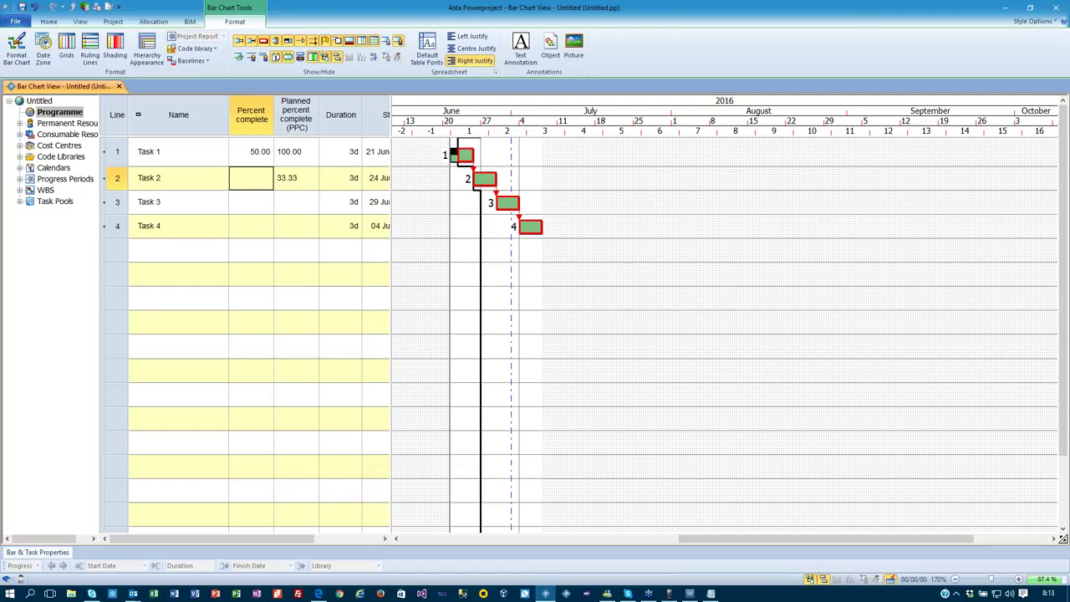
# Reschedule the project with straighten progress period set to None.
pyautogui.click(48, 21)
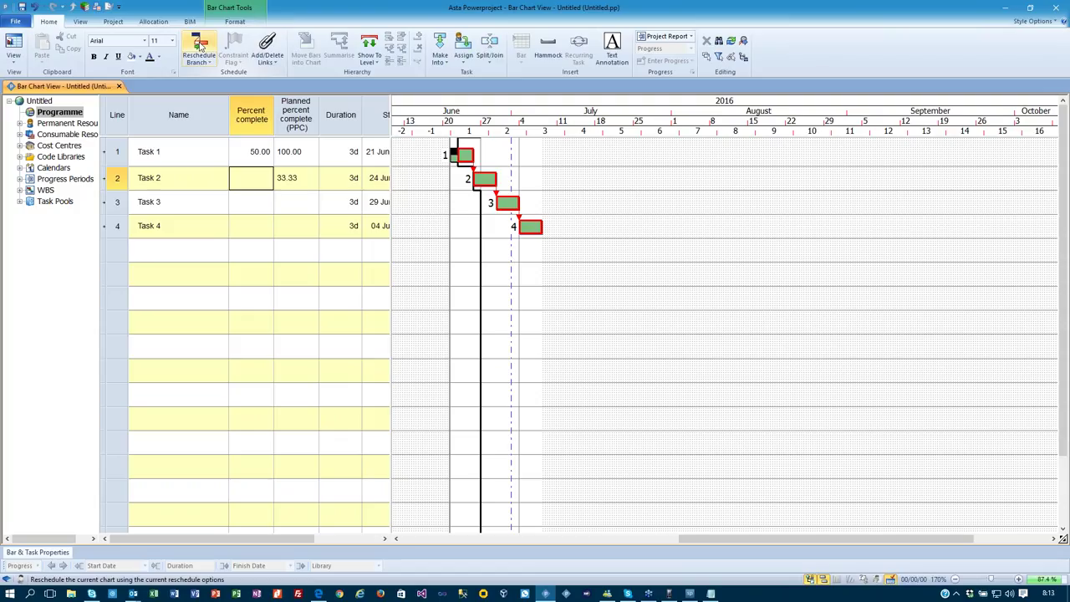
pyautogui.click(201, 46)
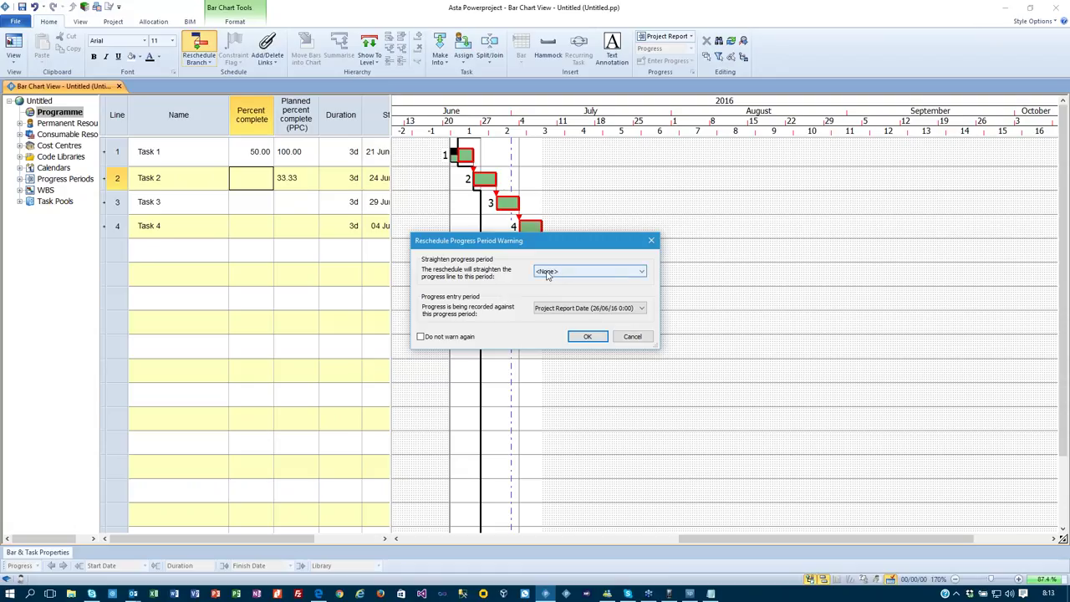
pyautogui.click(549, 273)
pyautogui.click(552, 282)
pyautogui.click(588, 337)
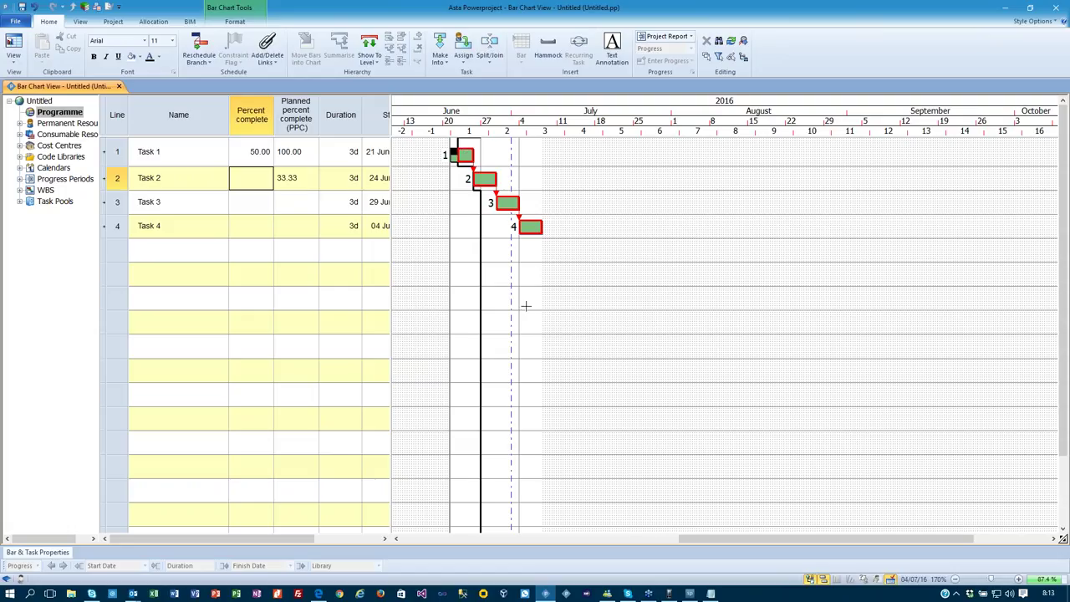
# Reschedule again, straightening progress to the progress entry period.
pyautogui.click(199, 49)
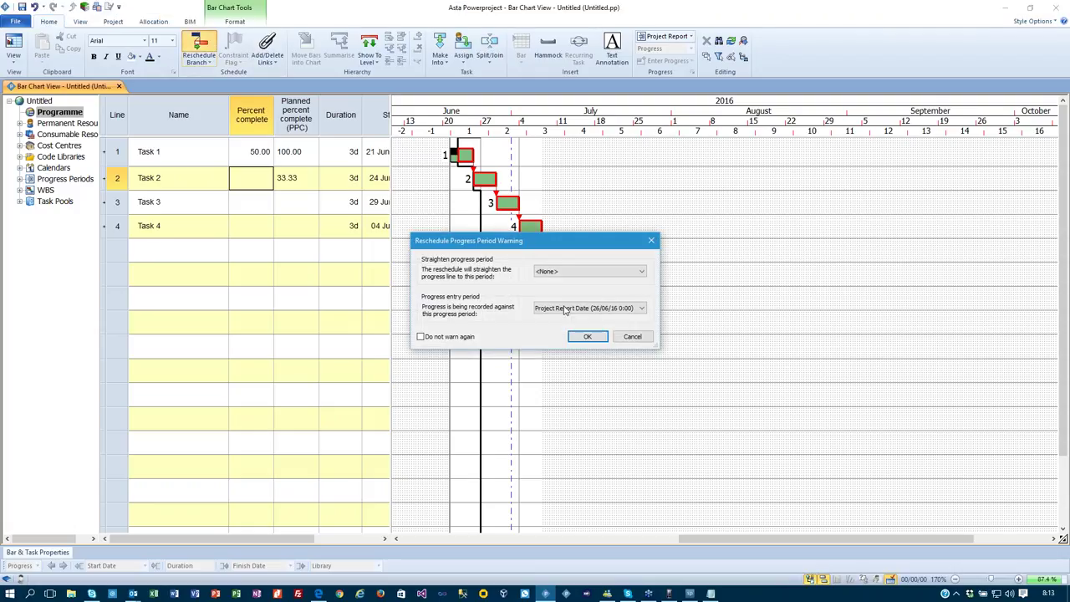
pyautogui.click(595, 272)
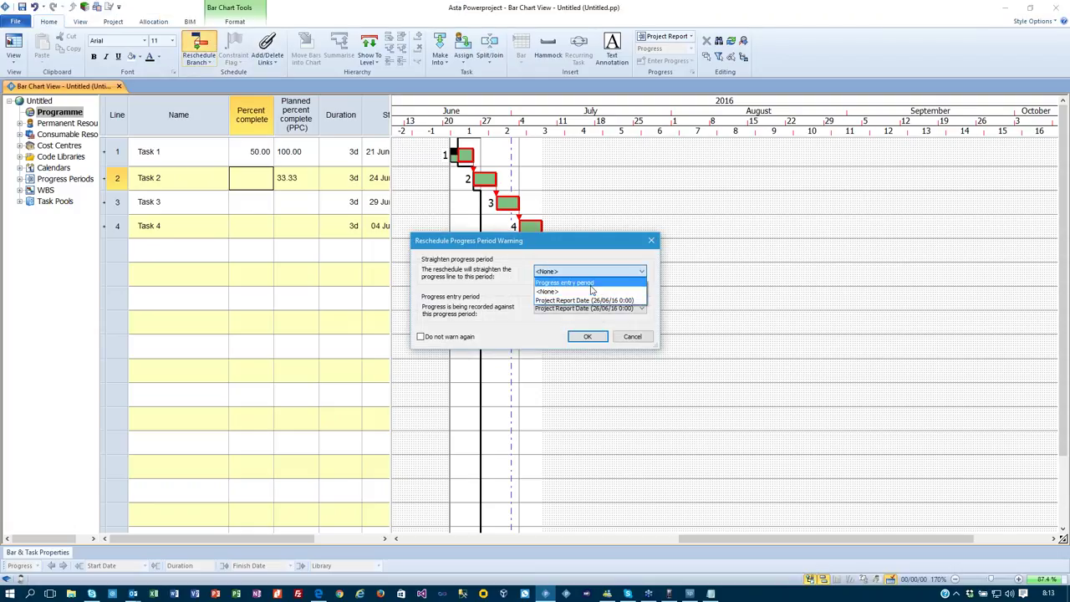
pyautogui.click(591, 284)
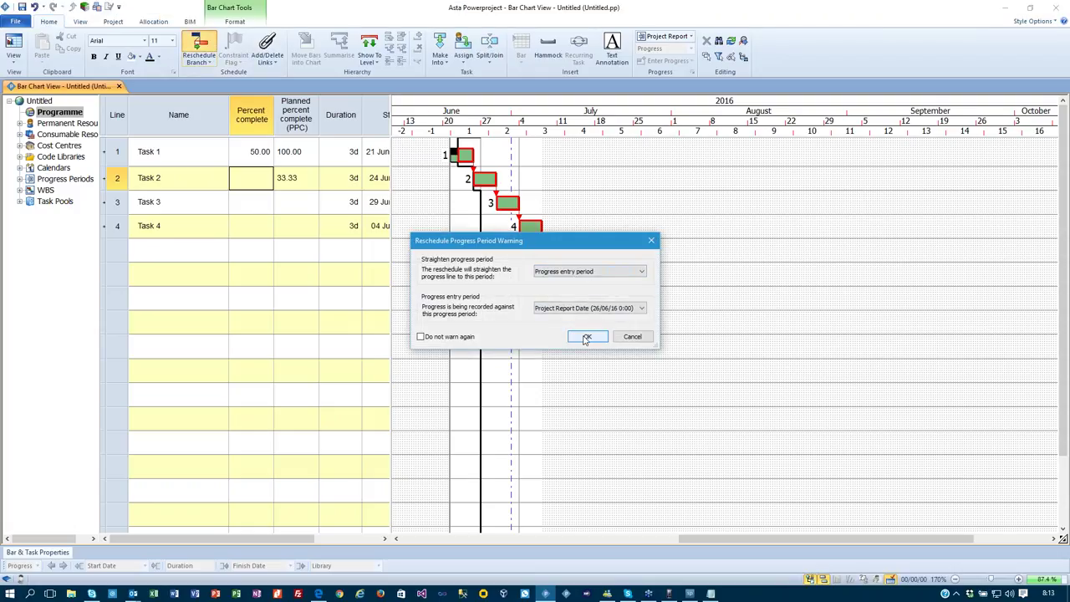
pyautogui.click(587, 337)
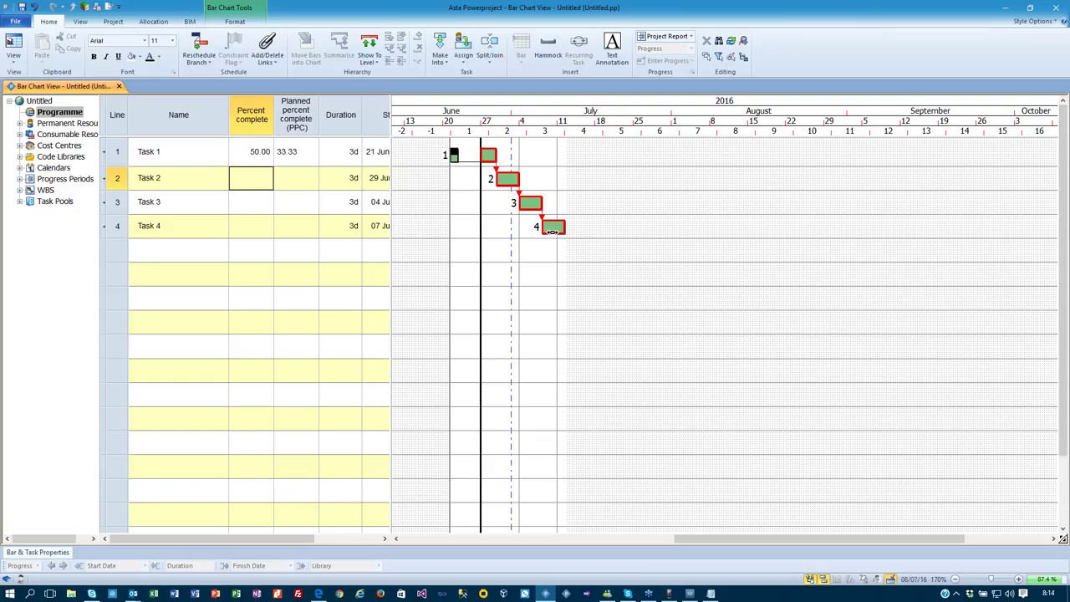
# Undo and redo the reschedule, then undo the progress update and Task 1's 50% entry.
pyautogui.hotkey('ctrl', 'z')
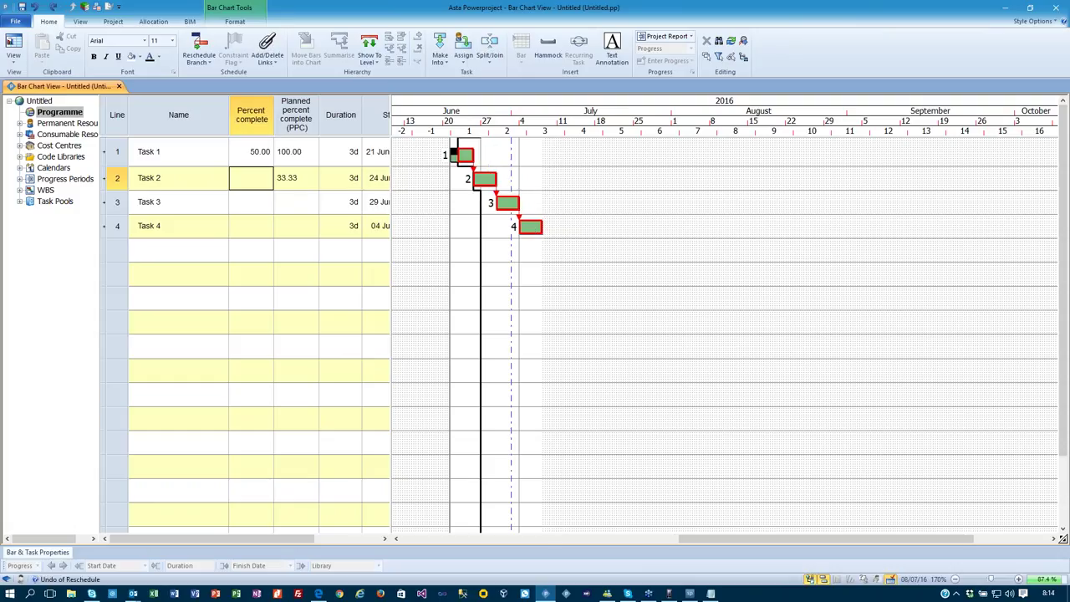
pyautogui.hotkey('ctrl', 'y')
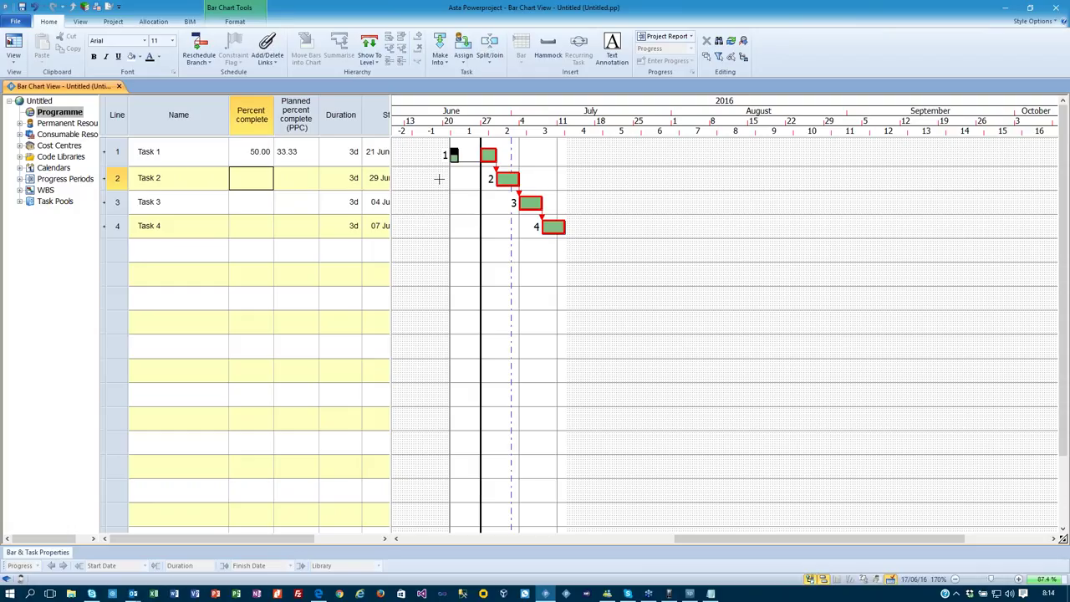
pyautogui.hotkey('ctrl', 'z')
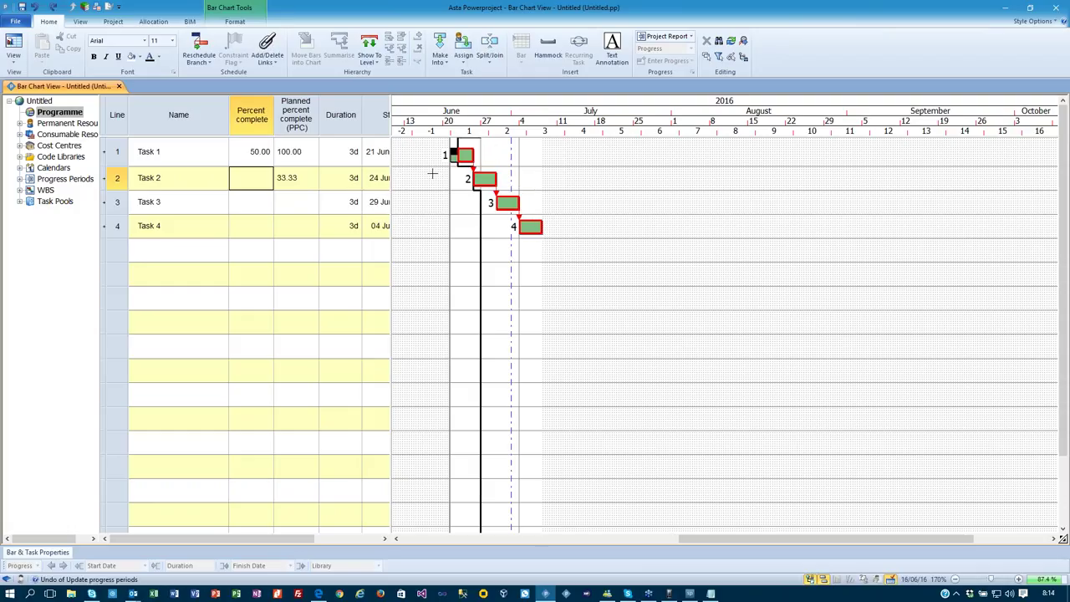
pyautogui.hotkey('ctrl', 'z')
pyautogui.hotkey('ctrl', 'z')
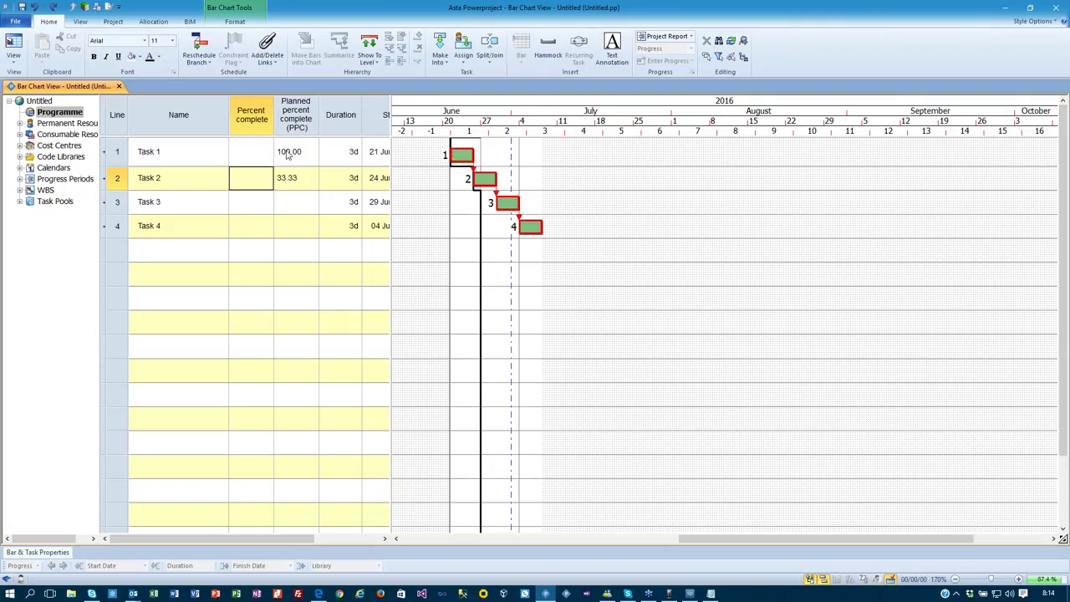
# Create a new baseline named 'Planned Project' in the Baseline Manager.
pyautogui.click(113, 21)
pyautogui.click(46, 50)
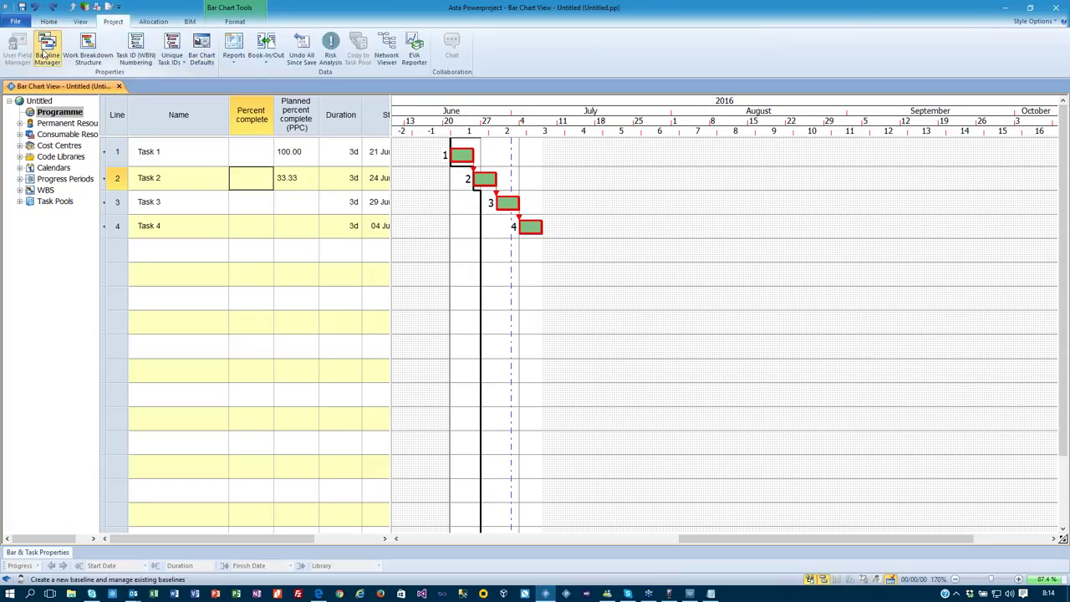
pyautogui.click(807, 218)
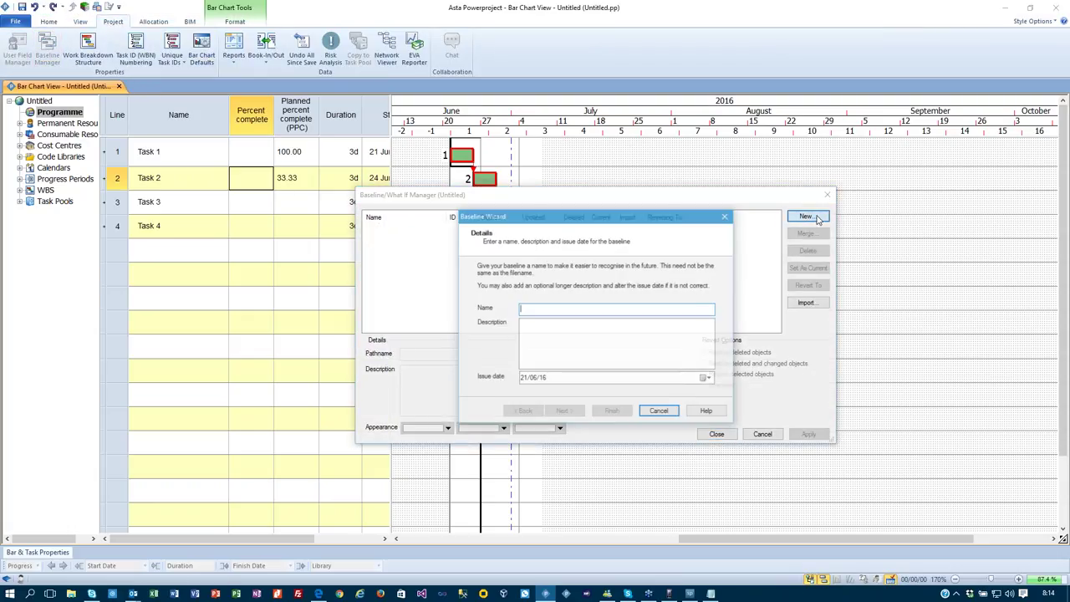
pyautogui.write('Planned Project')
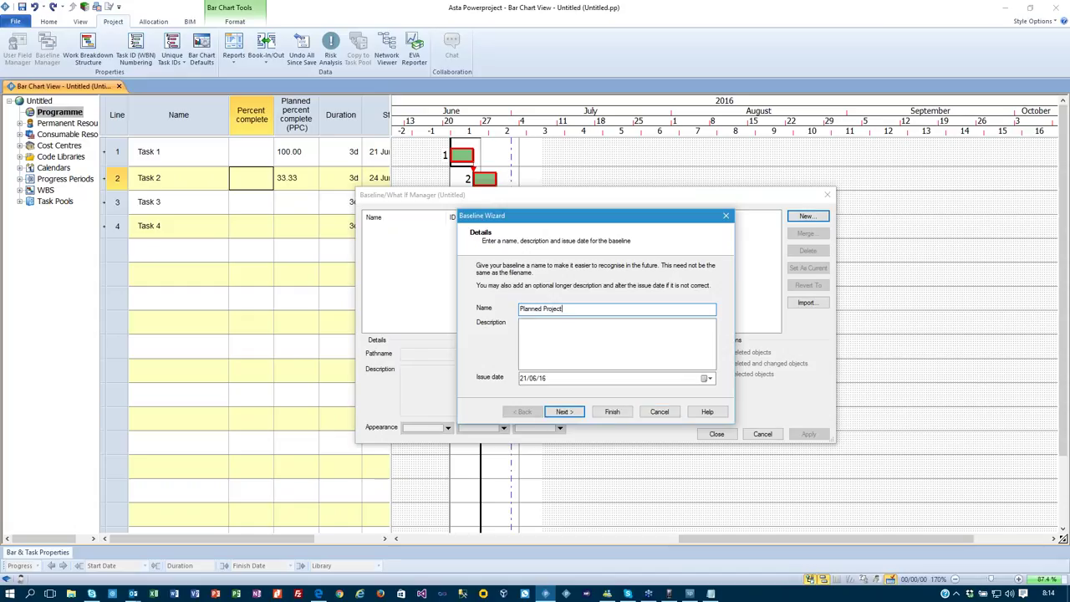
pyautogui.click(613, 411)
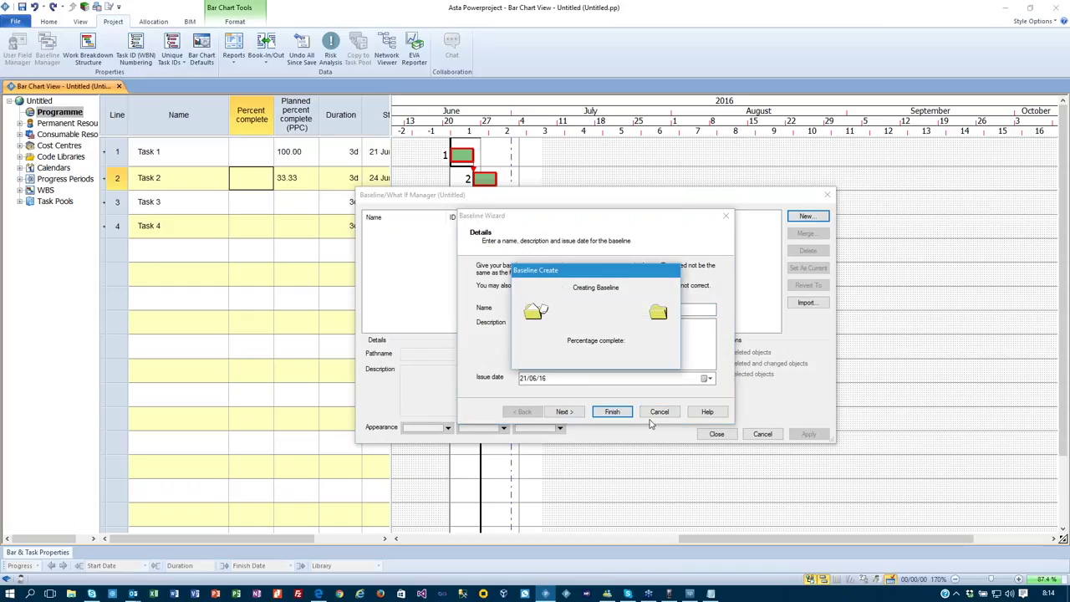
pyautogui.click(716, 434)
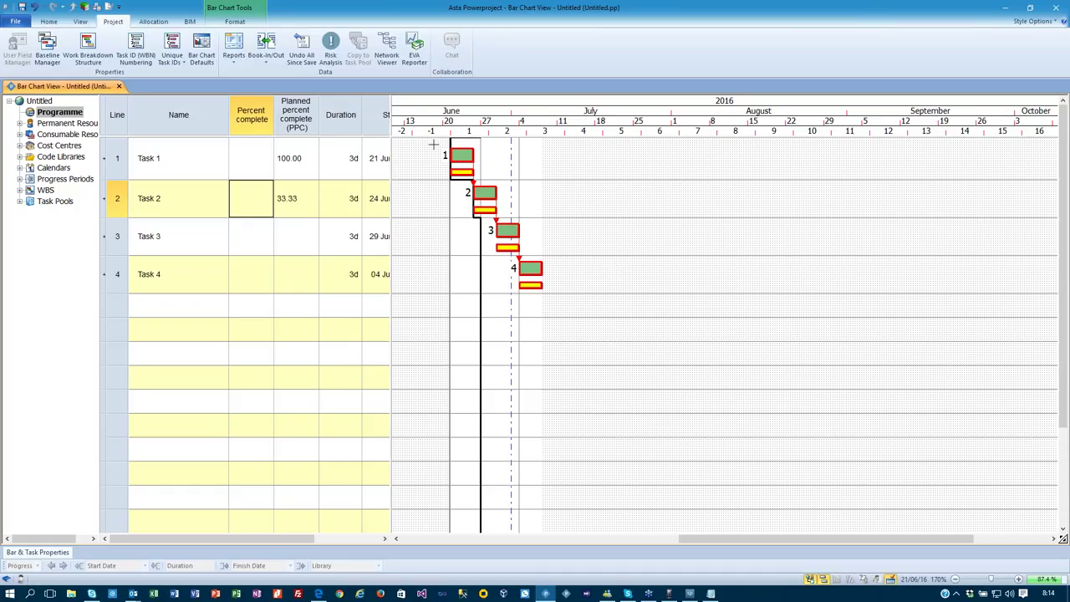
# Review the PPC column definition, then set Task 1 to 50 percent complete.
pyautogui.doubleClick(284, 114)
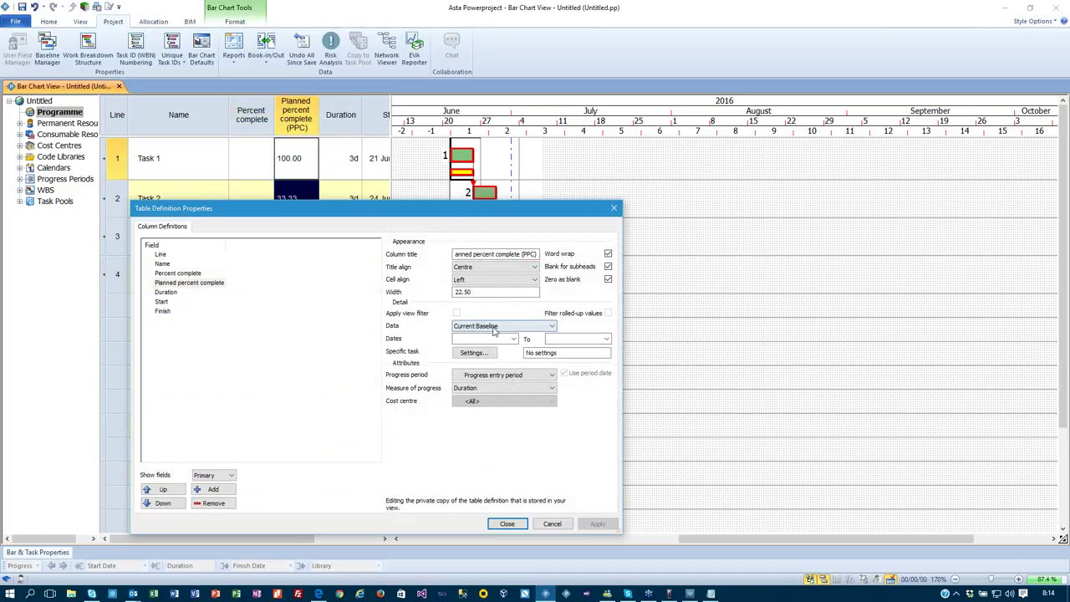
pyautogui.click(507, 523)
pyautogui.click(240, 166)
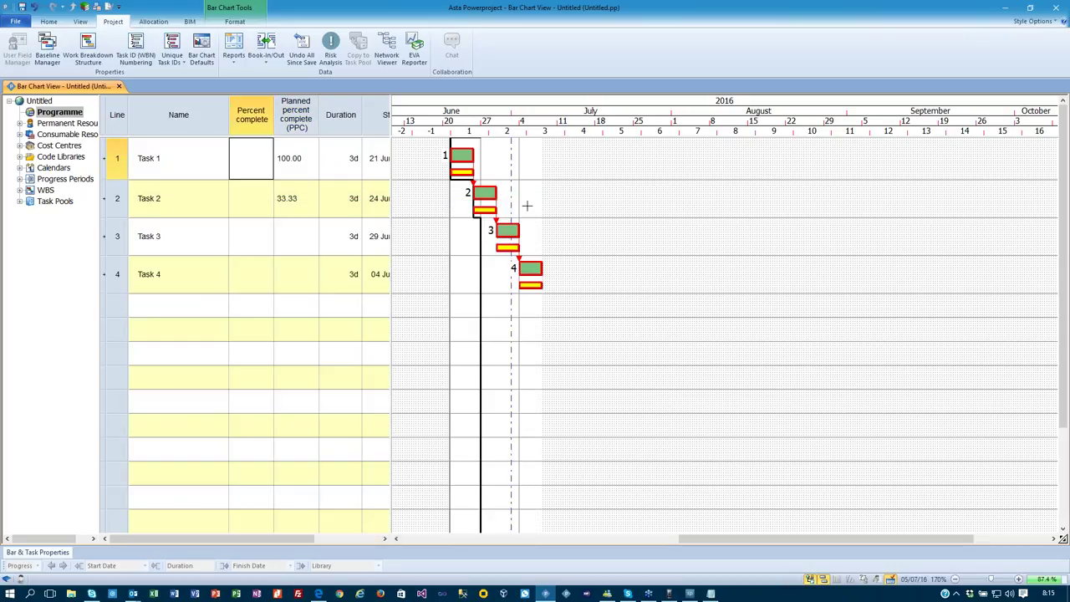
pyautogui.press('Return')
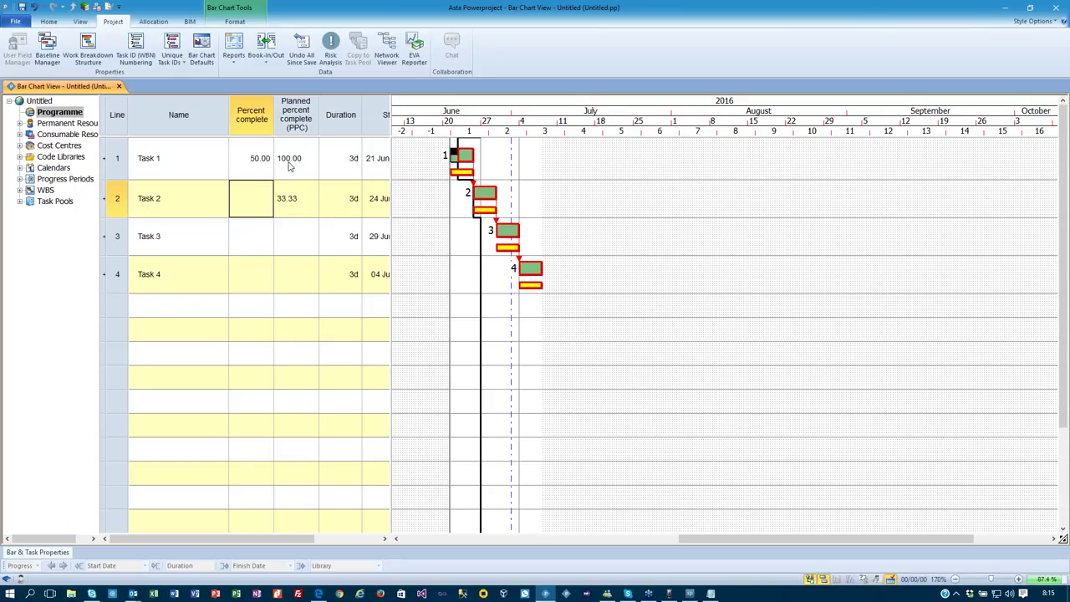
pyautogui.click(52, 22)
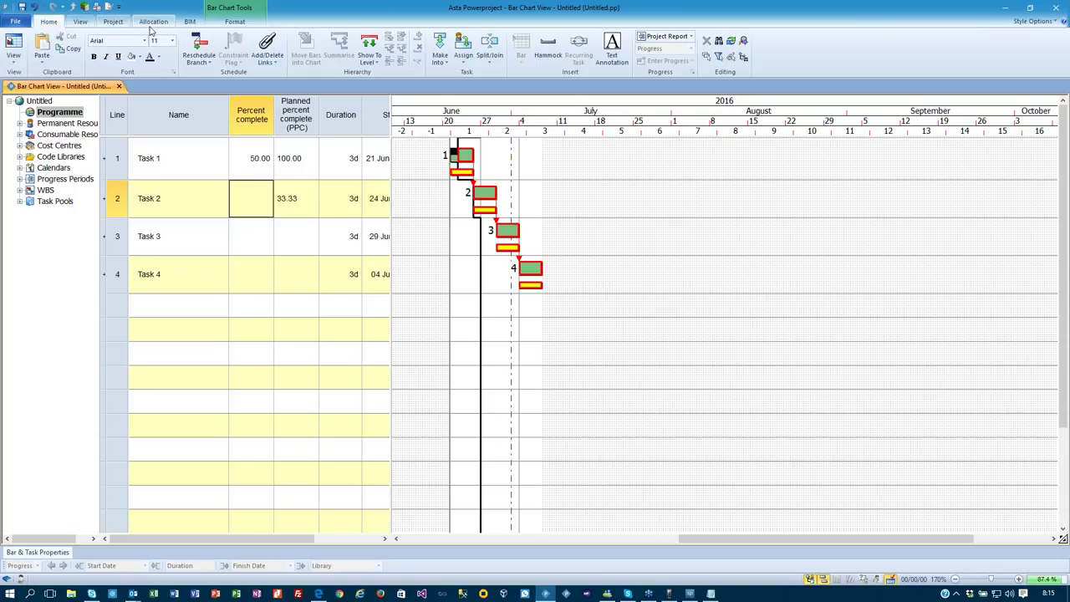
# Reschedule with progress straightened to the progress entry period.
pyautogui.click(198, 47)
pyautogui.click(589, 271)
pyautogui.click(580, 284)
pyautogui.click(590, 337)
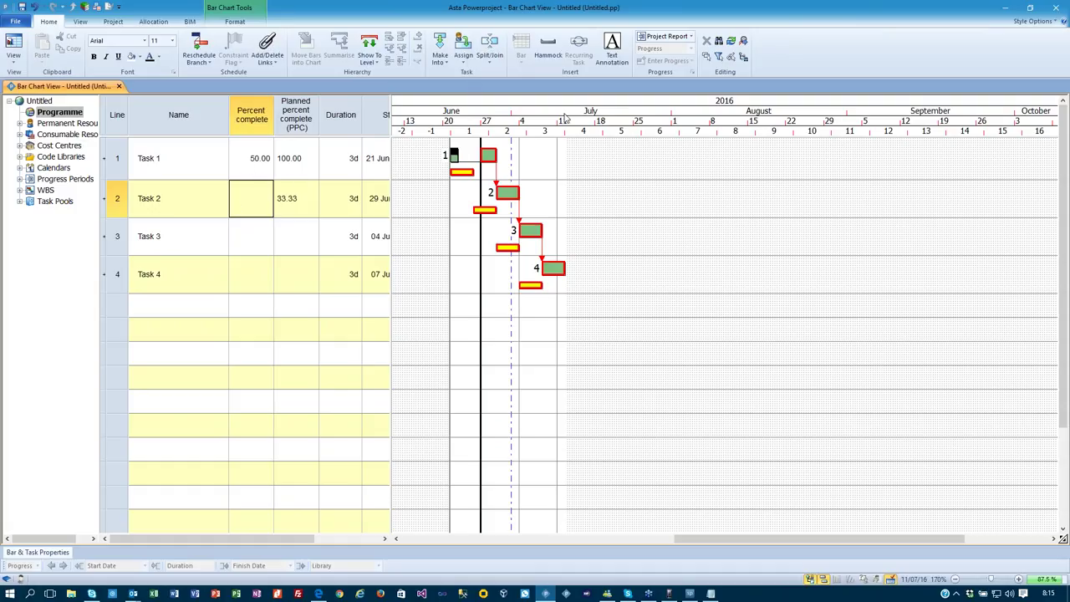
# Undo the reschedule and the progress period update.
pyautogui.click(575, 167)
pyautogui.hotkey('ctrl', 'z')
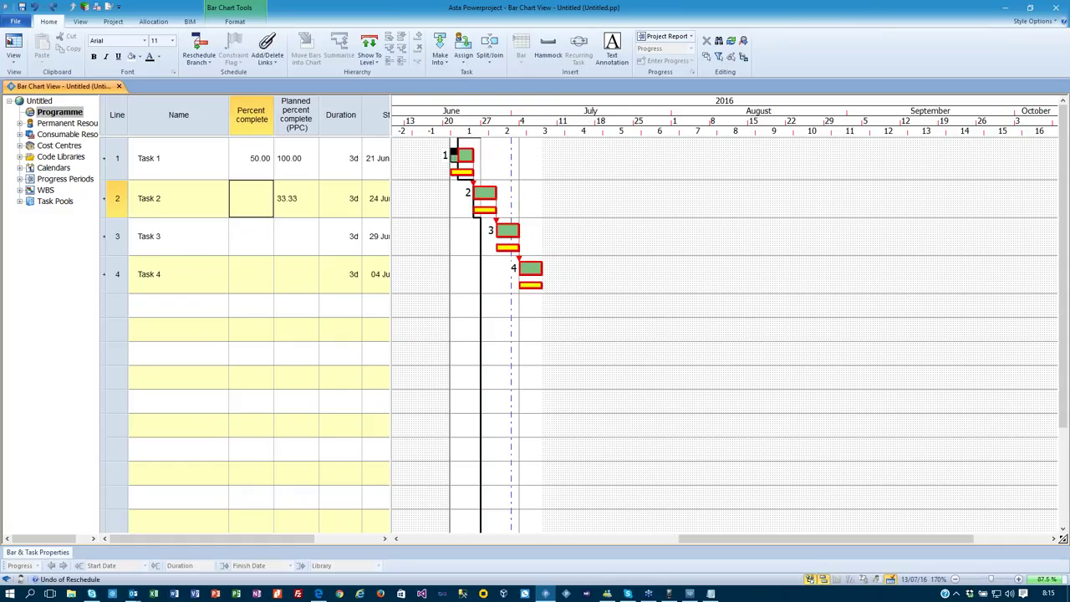
pyautogui.hotkey('ctrl', 'z')
pyautogui.hotkey('ctrl', 'z')
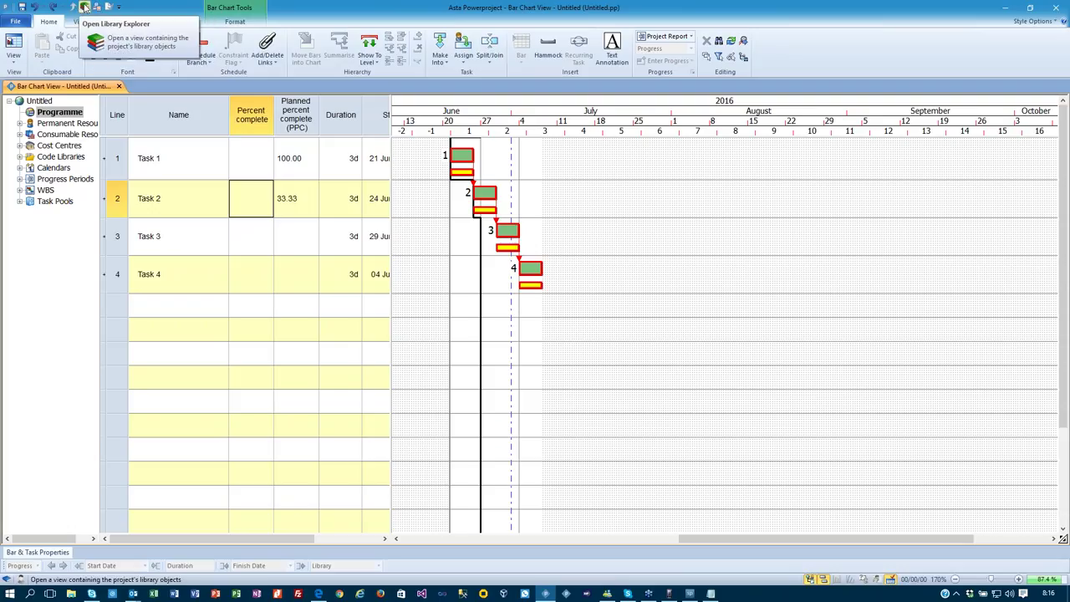
# In Library Explorer, rename the Project Report Date progress period to Week 1.
pyautogui.click(84, 6)
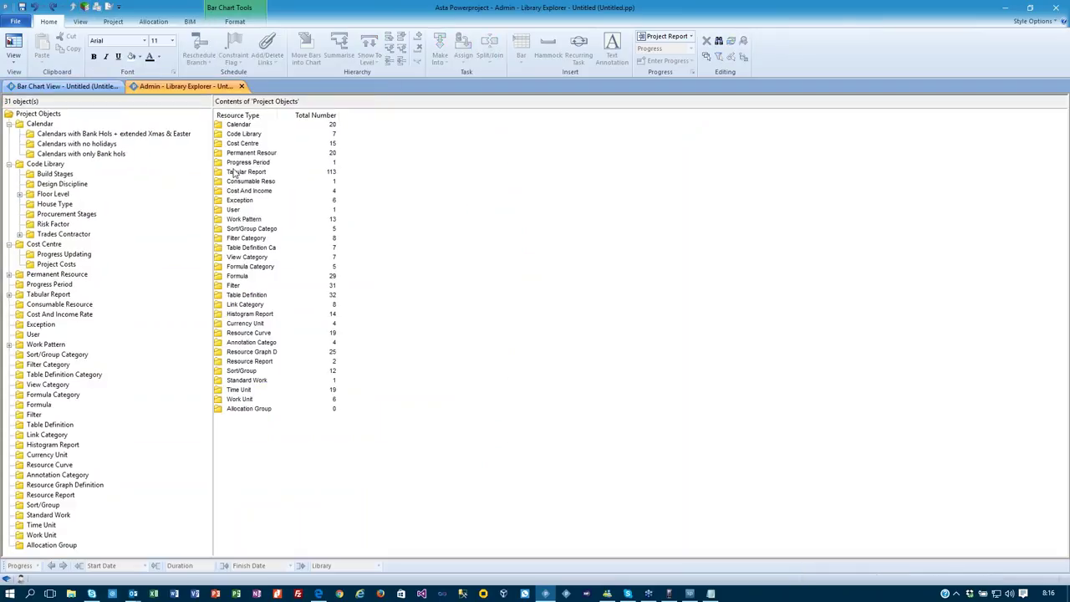
pyautogui.click(235, 164)
pyautogui.doubleClick(234, 164)
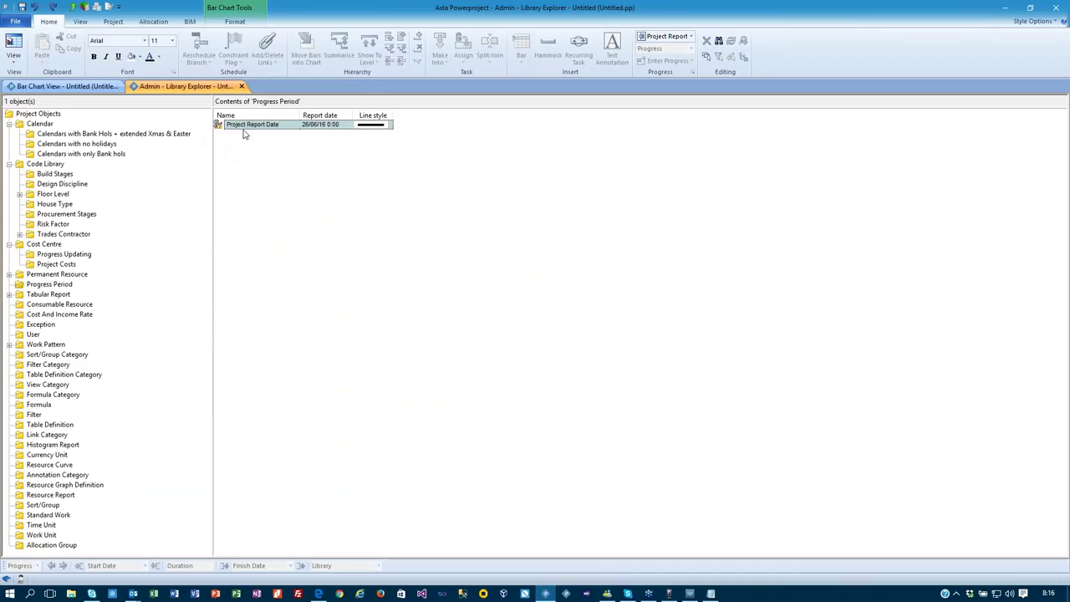
pyautogui.click(284, 124)
pyautogui.moveTo(284, 125); pyautogui.dragTo(198, 132)
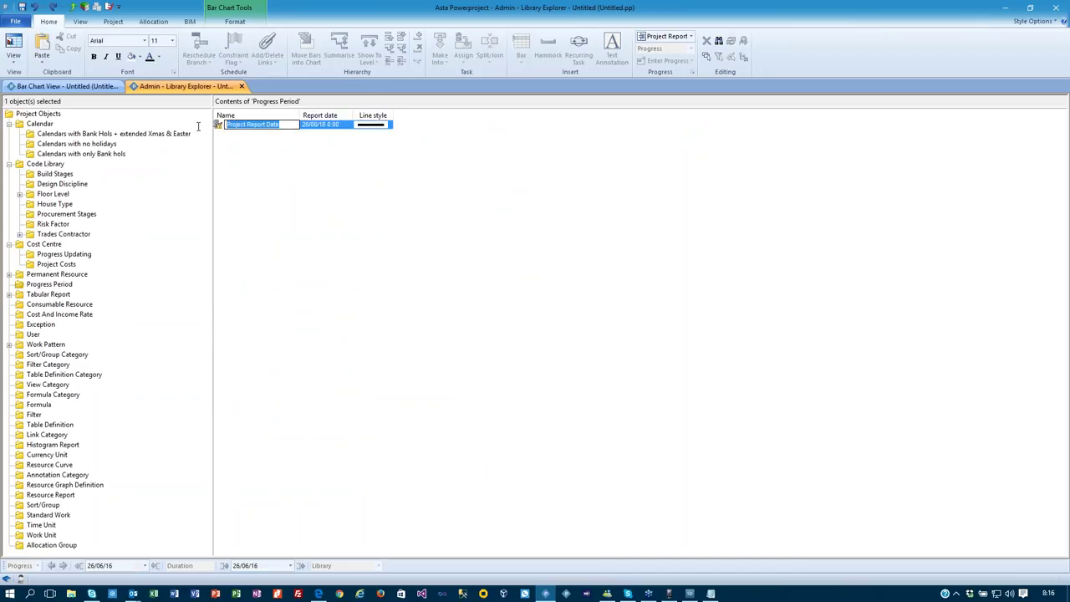
pyautogui.write('W1')
pyautogui.press('Return')
# Add progress periods Week 2, Week 3 and Week 4, ending 17/07/16, and return to the bar chart.
pyautogui.write('Week 2')
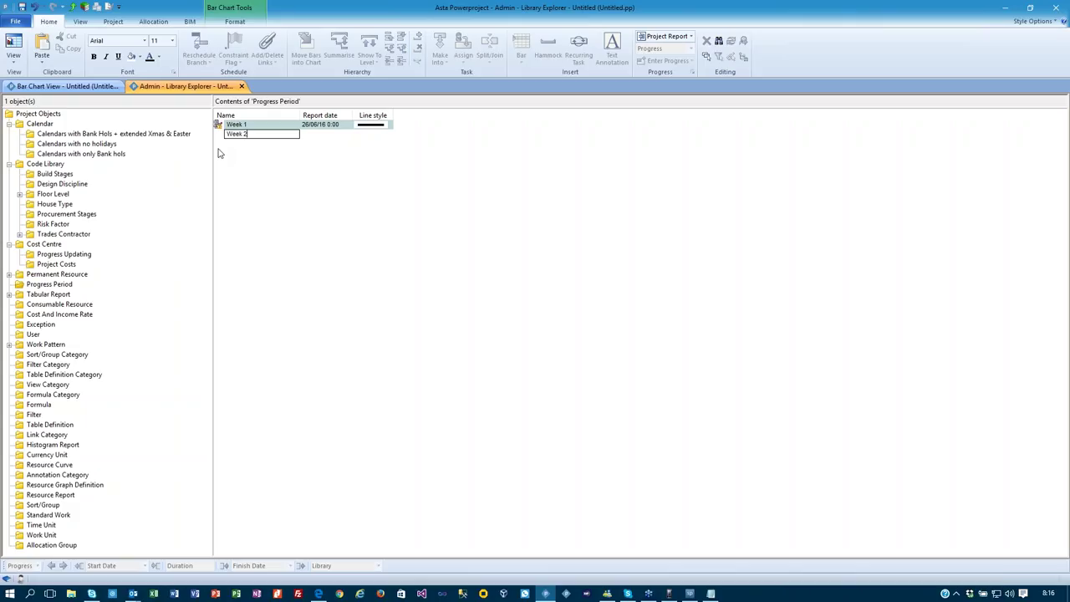
pyautogui.press('Return')
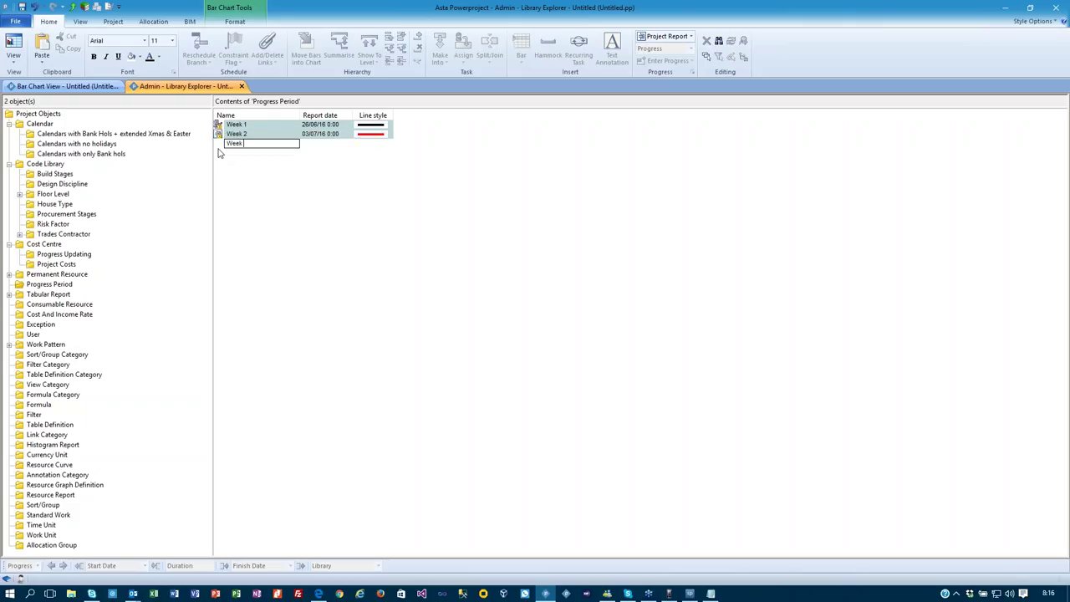
pyautogui.press('Return')
pyautogui.write('Week 4')
pyautogui.press('Return')
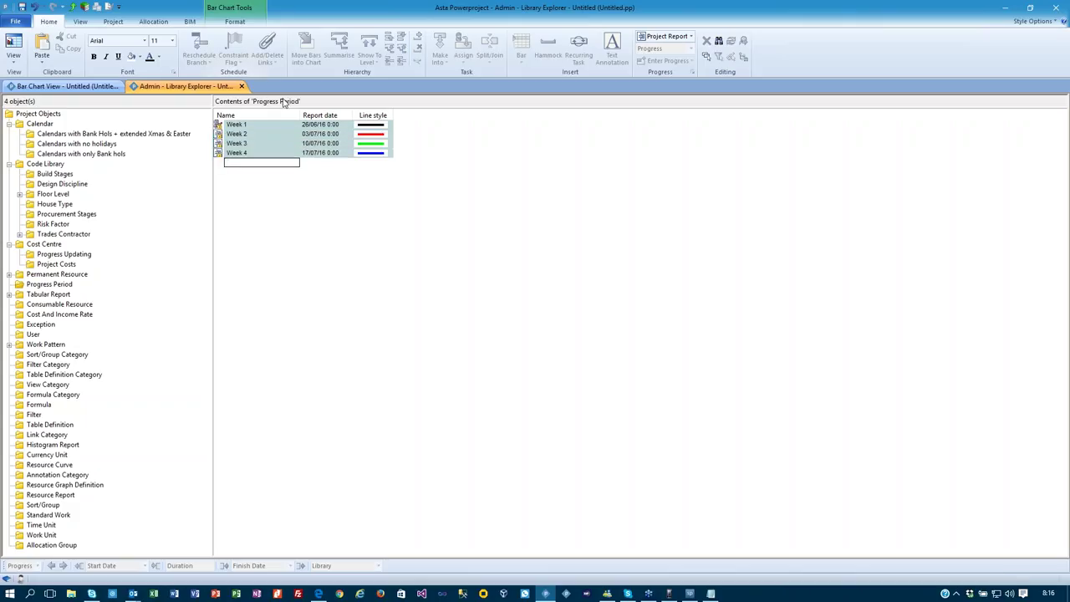
pyautogui.click(77, 88)
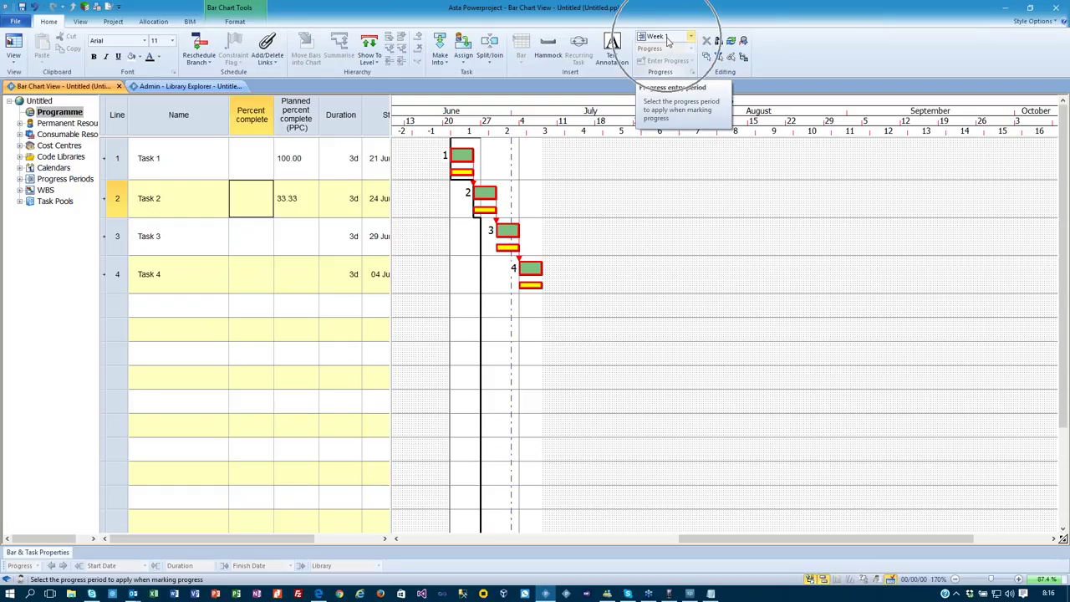
# Set Task 1 to 50% complete and reschedule, straightening progress to the progress entry period.
pyautogui.click(256, 167)
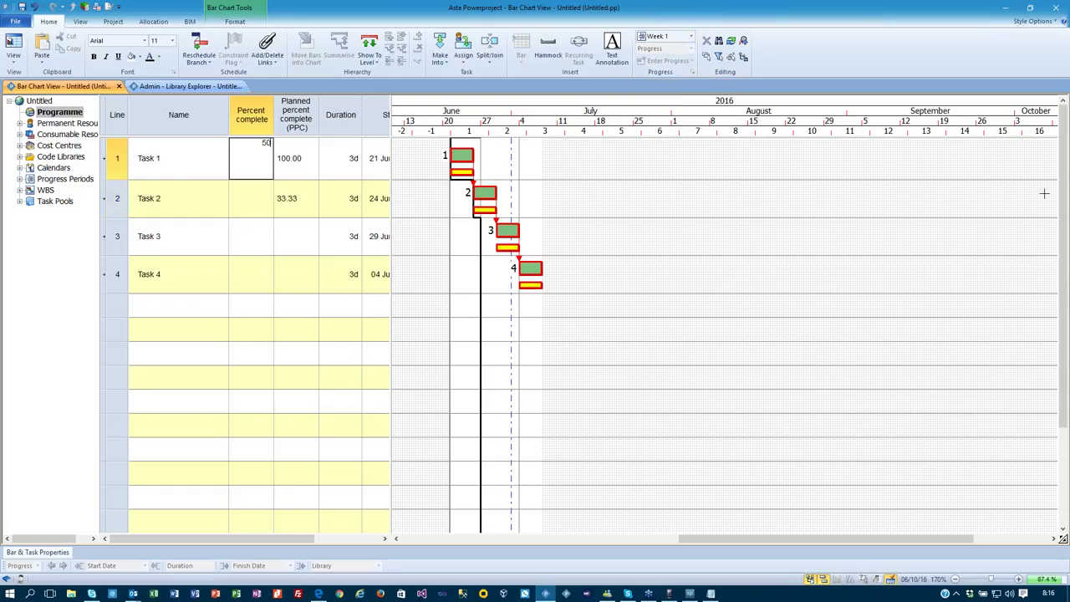
pyautogui.press('Return')
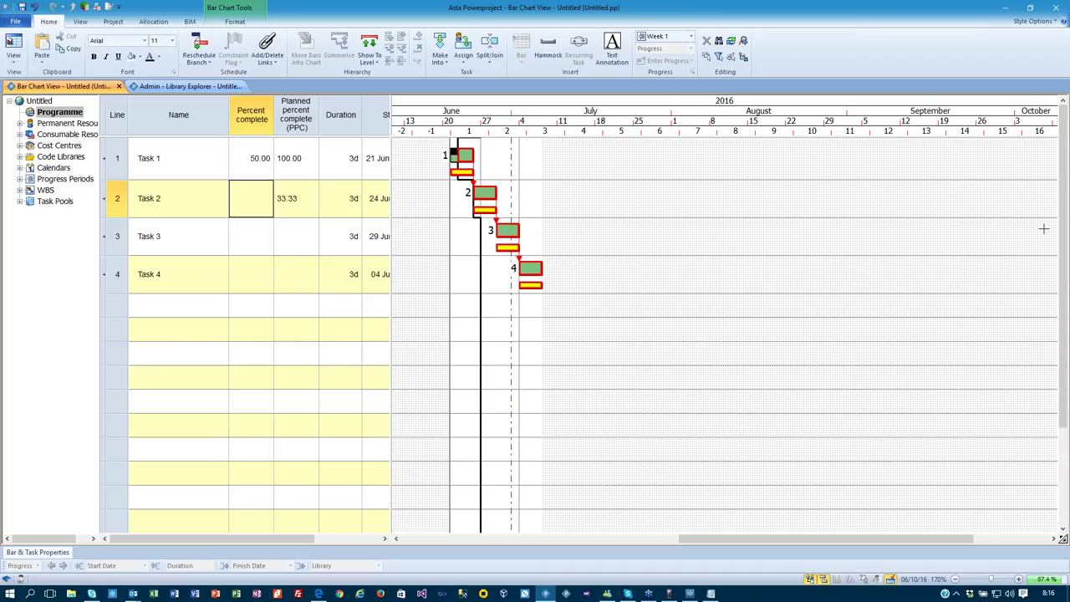
pyautogui.click(199, 46)
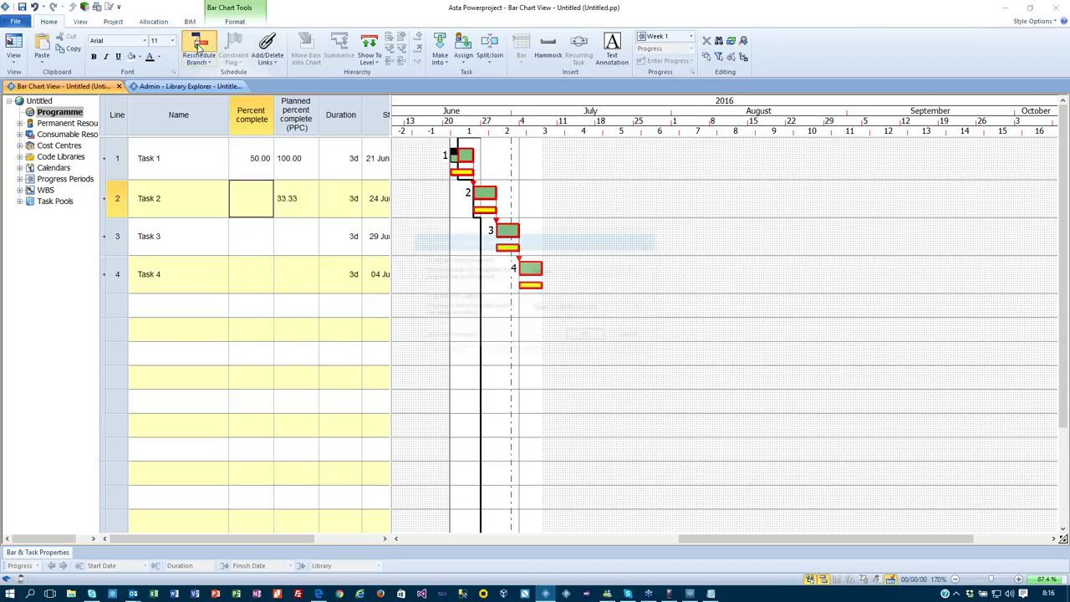
pyautogui.click(577, 271)
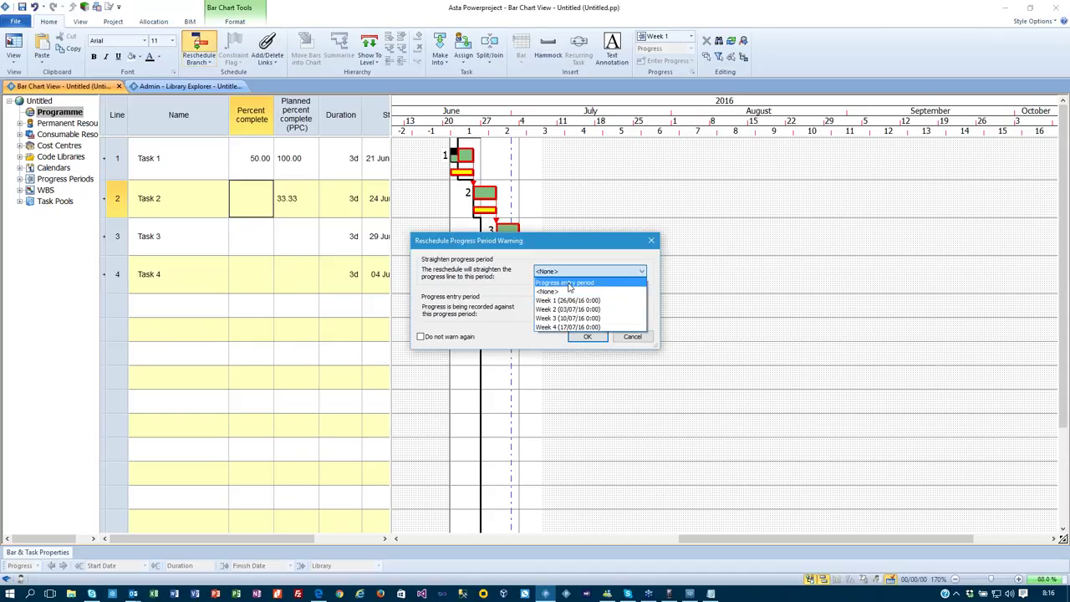
pyautogui.click(569, 282)
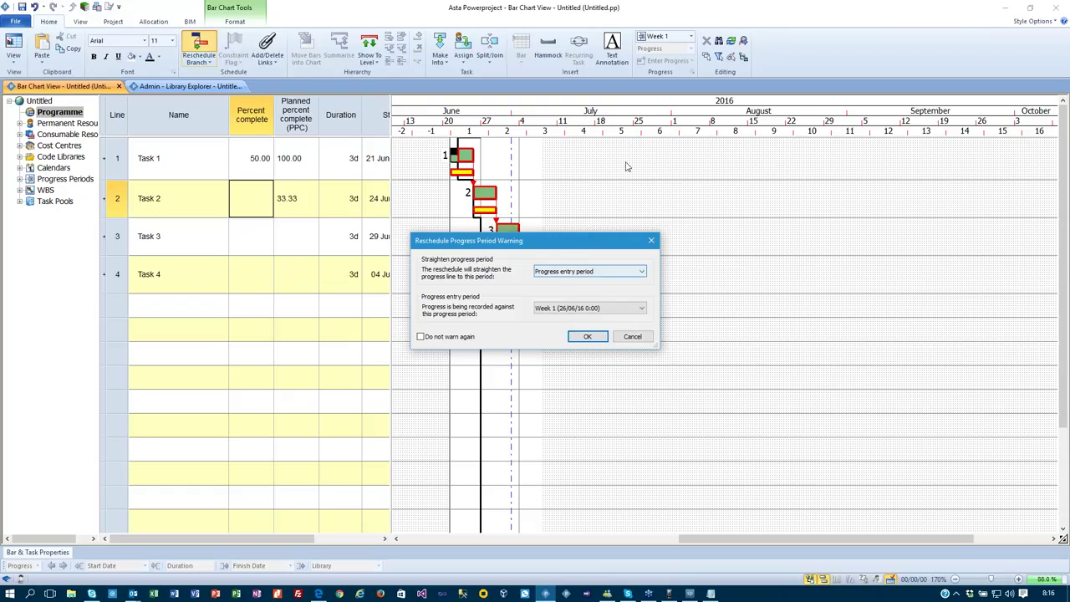
pyautogui.click(586, 336)
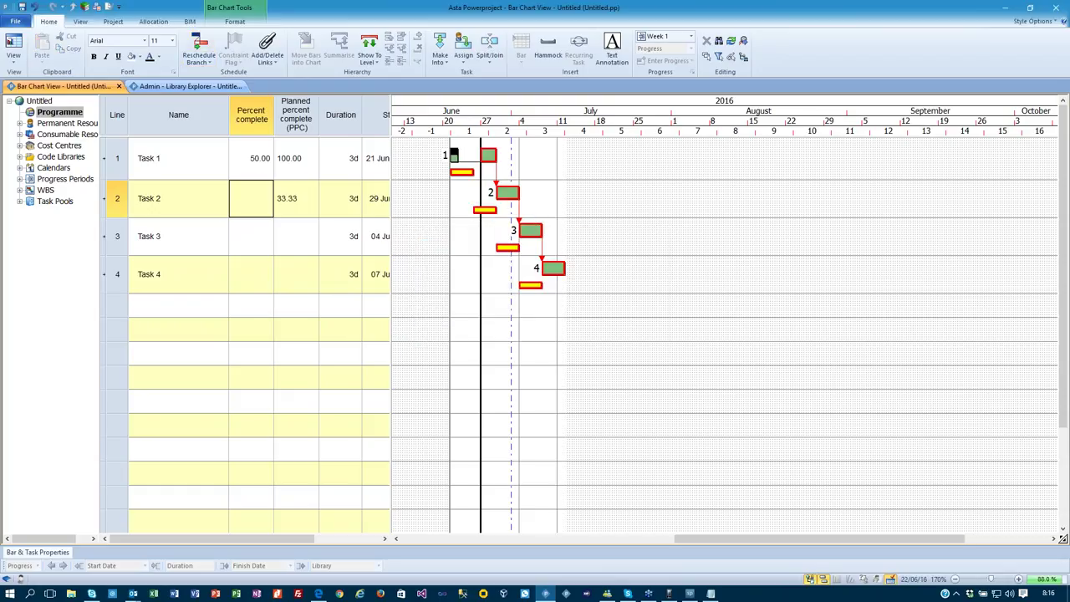
pyautogui.click(691, 37)
# Switch the progress period to Week 2 and mark Task 1 100% complete.
pyautogui.click(671, 59)
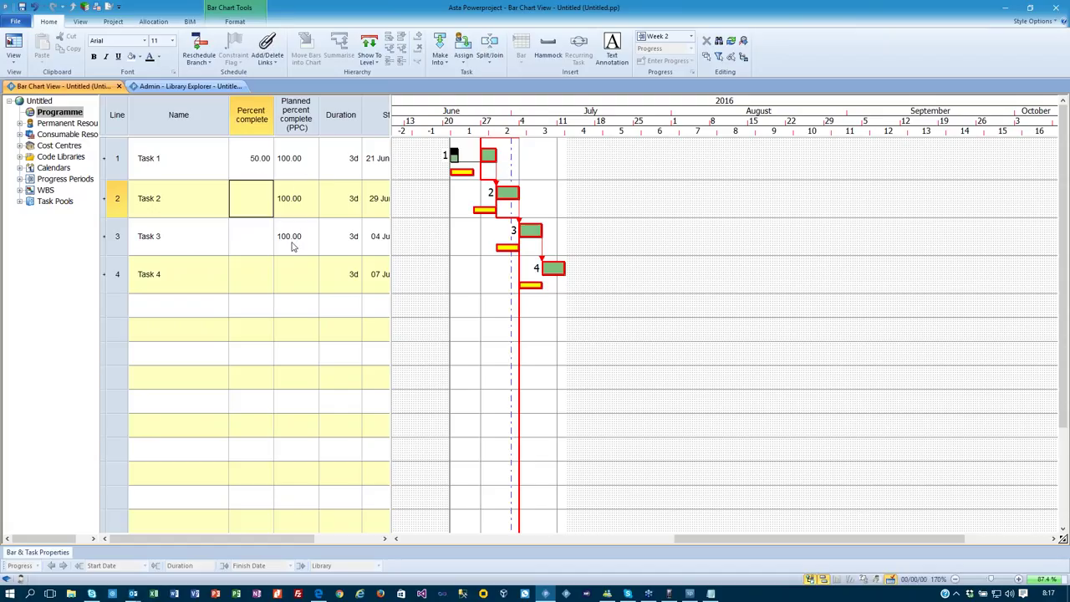
pyautogui.doubleClick(251, 167)
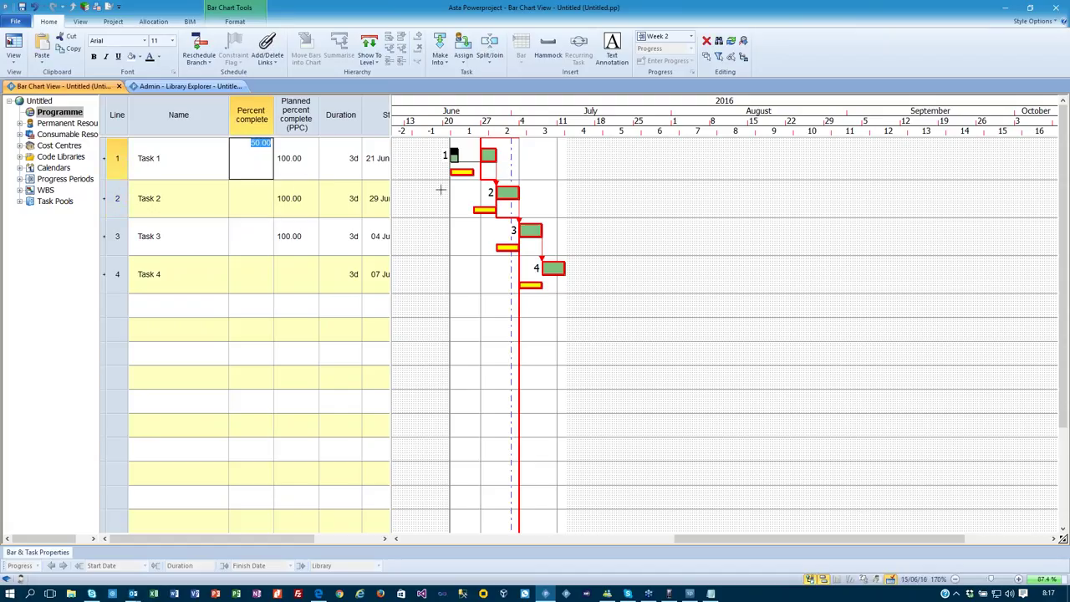
pyautogui.write('100')
pyautogui.press('Return')
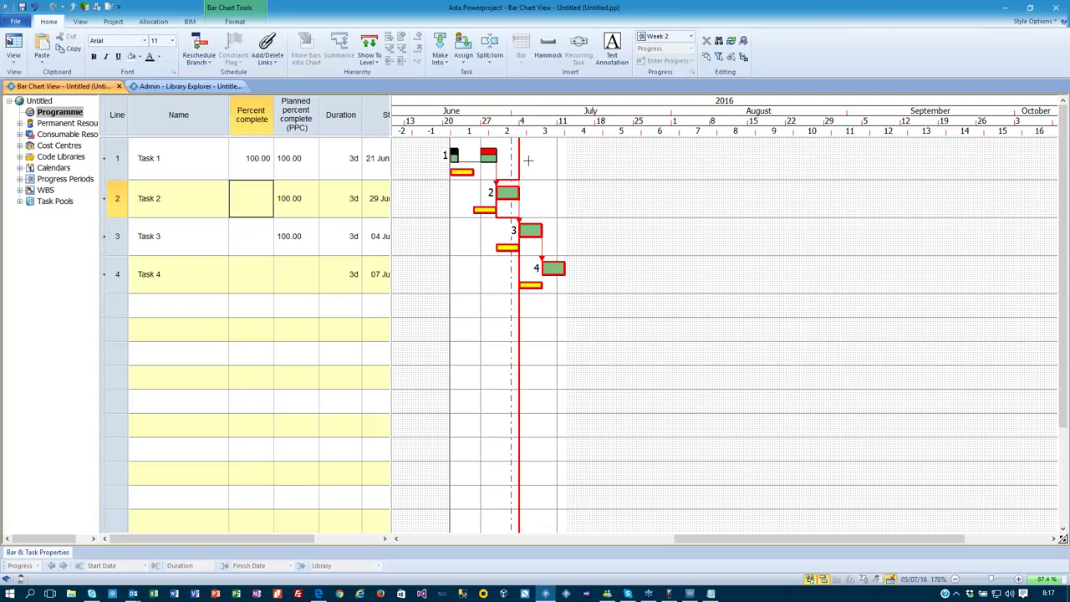
# Mark Task 2 50% complete and reschedule with F9, moving Tasks 3–4 to 06 and 11 Jul.
pyautogui.click(489, 153)
pyautogui.click(488, 153)
pyautogui.click(488, 153)
pyautogui.click(488, 153)
pyautogui.click(488, 153)
pyautogui.write('50')
pyautogui.press('Return')
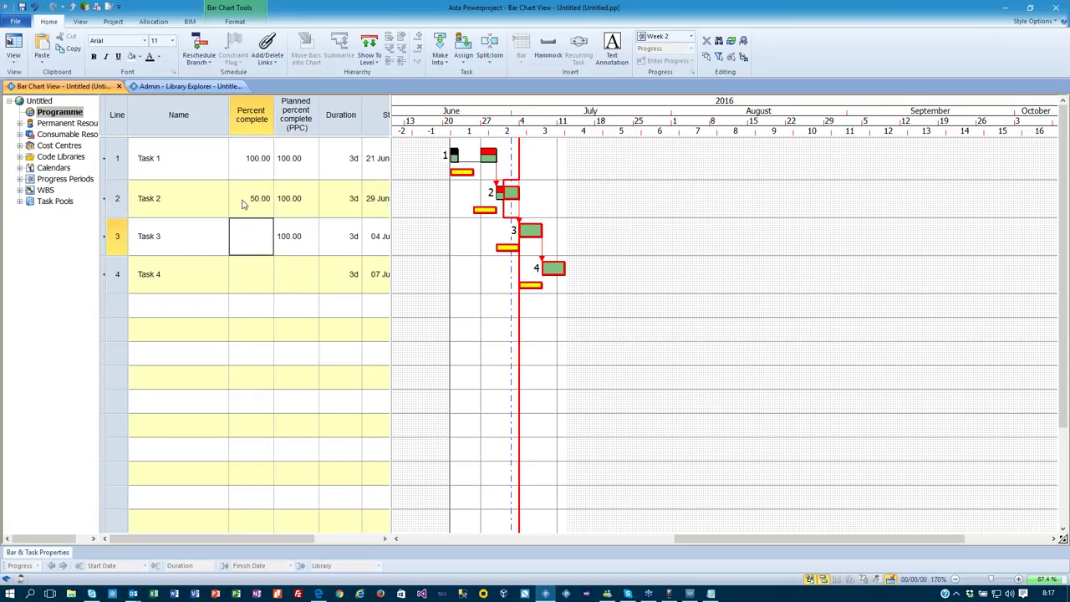
pyautogui.press('F9')
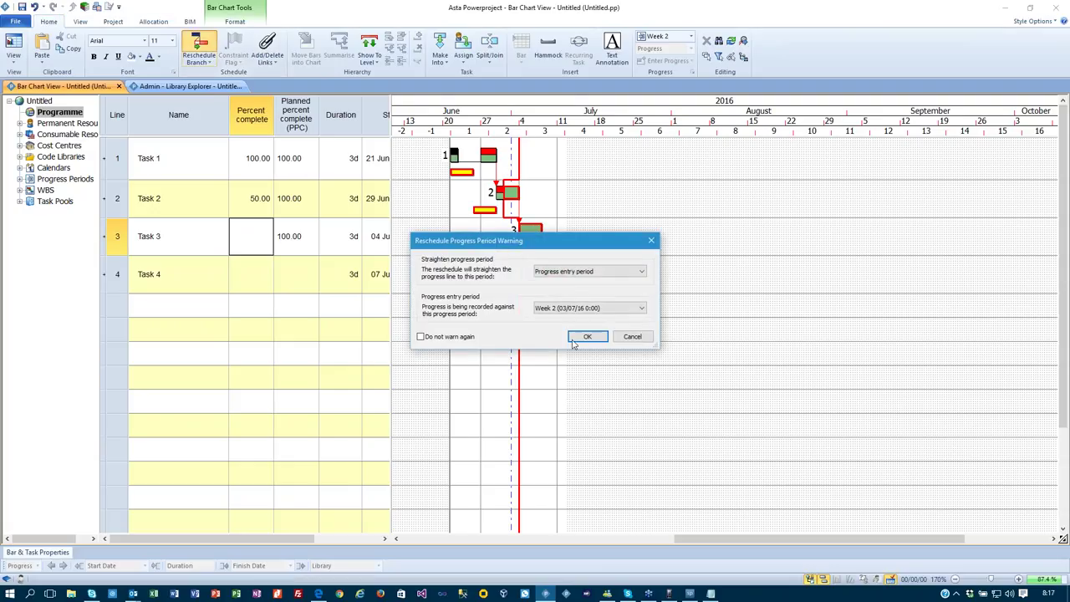
pyautogui.click(587, 336)
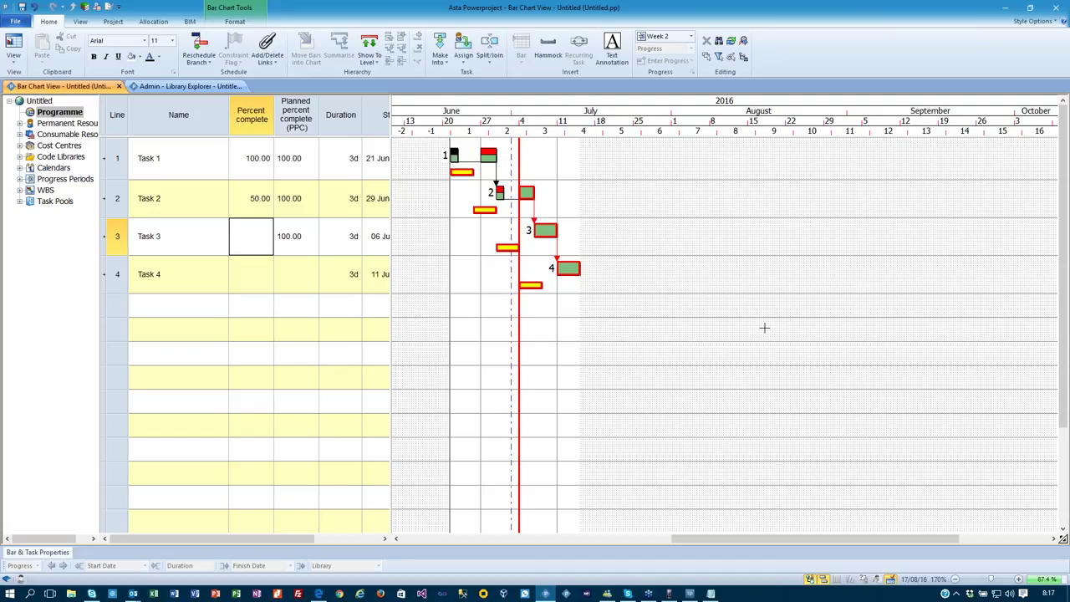
# Switch to Week 3, set Task 2 to 75% and Task 3 to 50%, then reschedule.
pyautogui.click(670, 38)
pyautogui.click(671, 69)
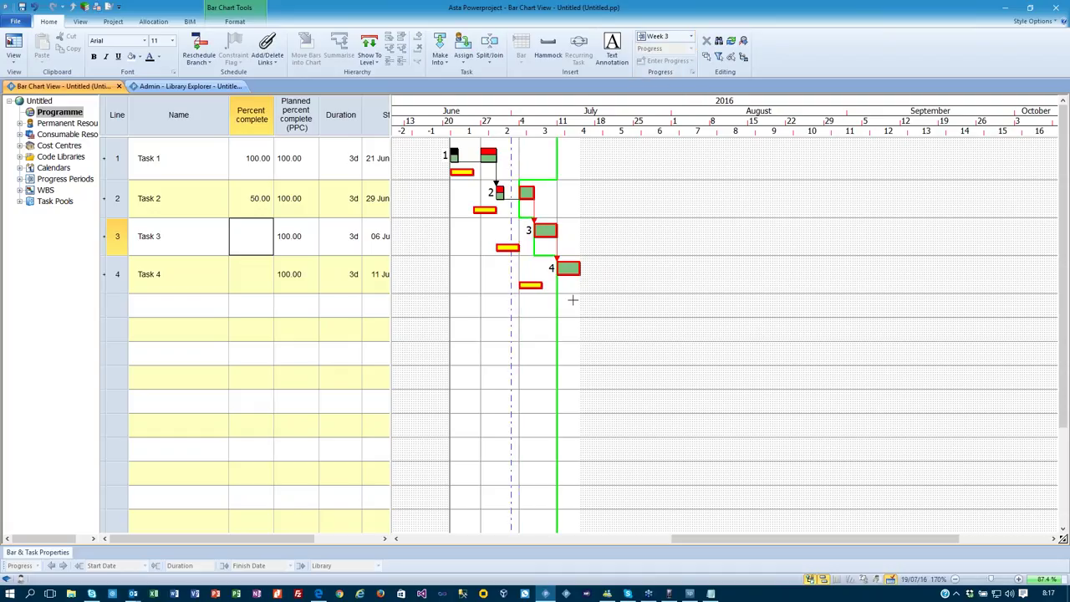
pyautogui.click(234, 198)
pyautogui.click(234, 198)
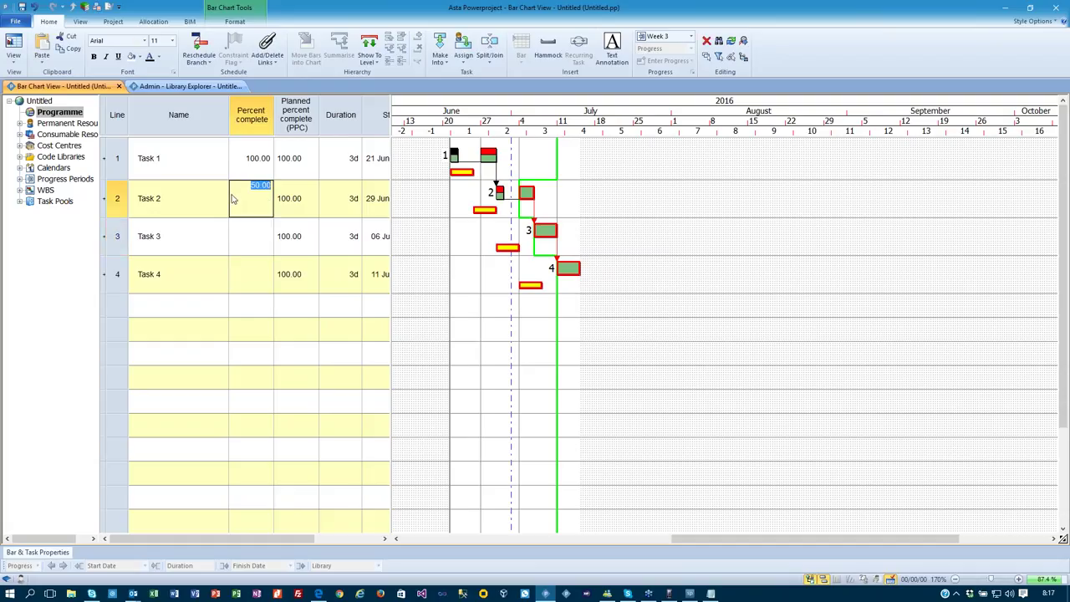
pyautogui.write('75')
pyautogui.press('Return')
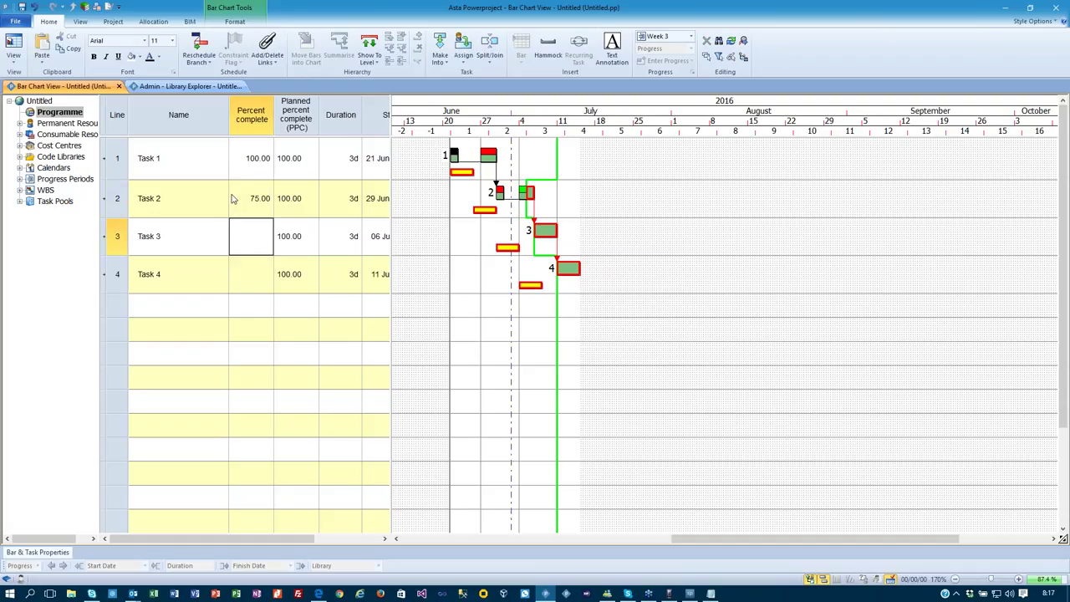
pyautogui.write('50')
pyautogui.press('Return')
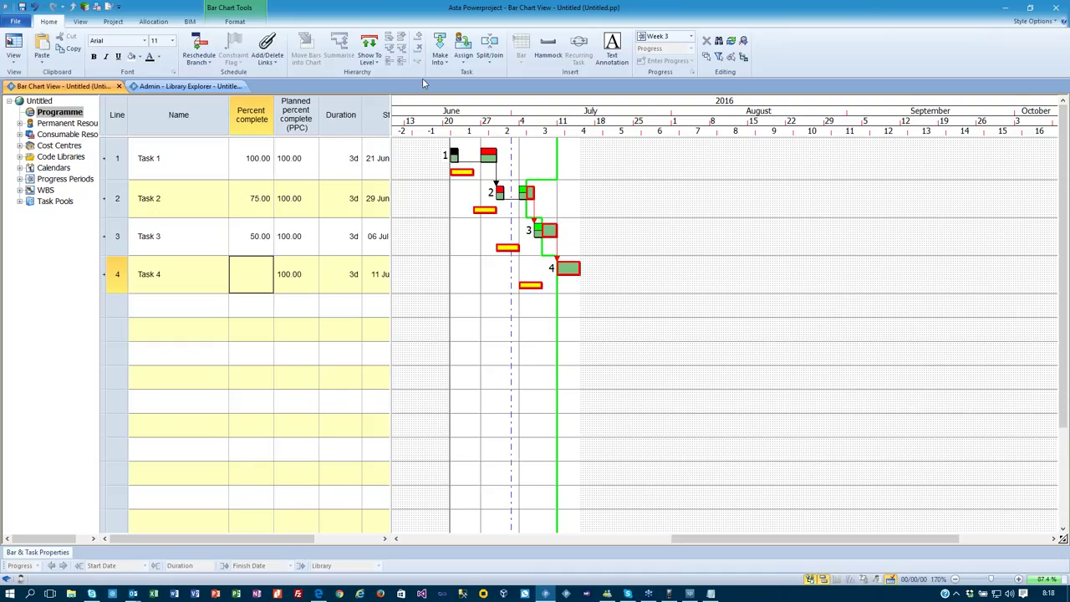
pyautogui.click(199, 44)
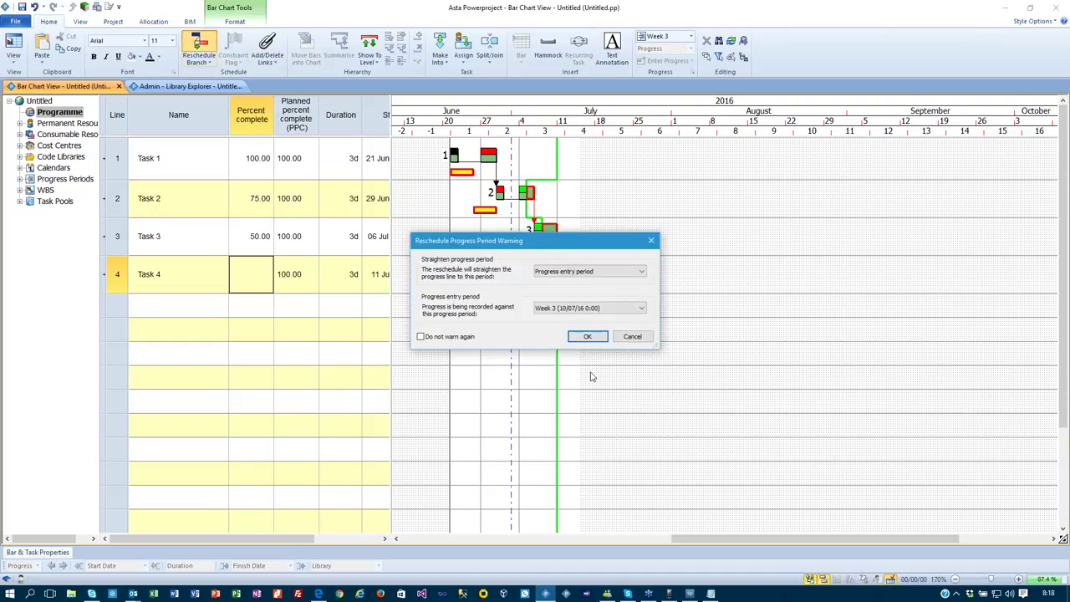
pyautogui.click(582, 336)
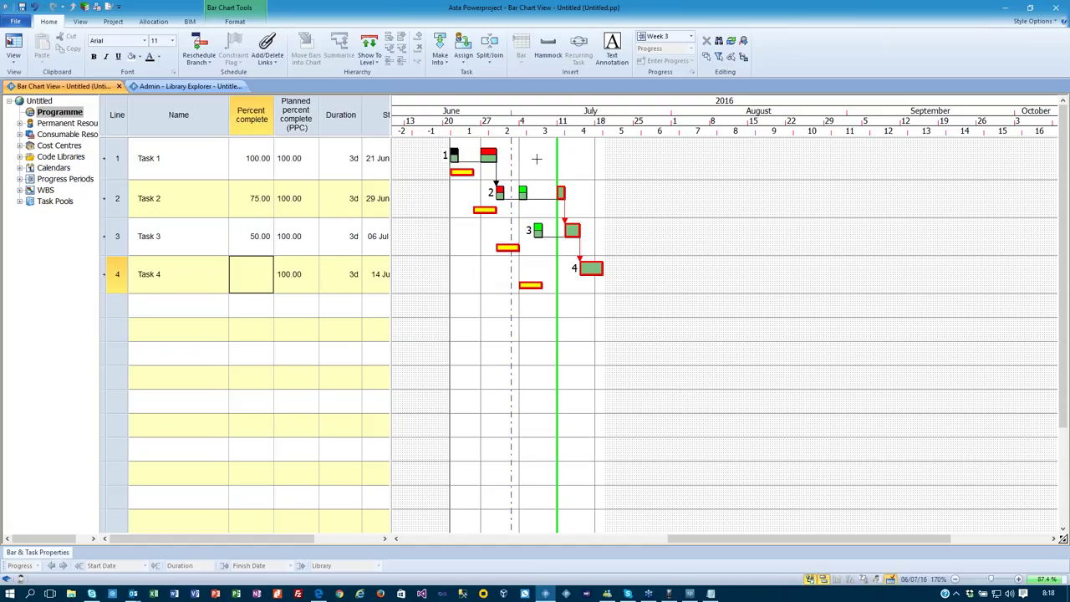
# Add a Progress at period column titled W1 showing Week 1 progress.
pyautogui.rightClick(255, 135)
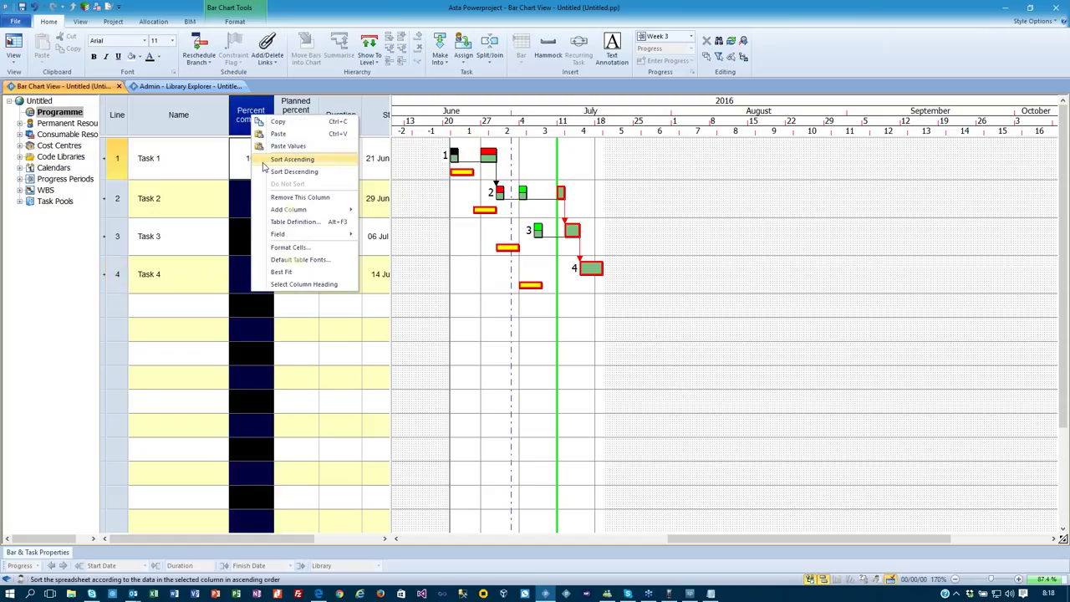
pyautogui.moveTo(288, 209)
pyautogui.moveTo(413, 234)
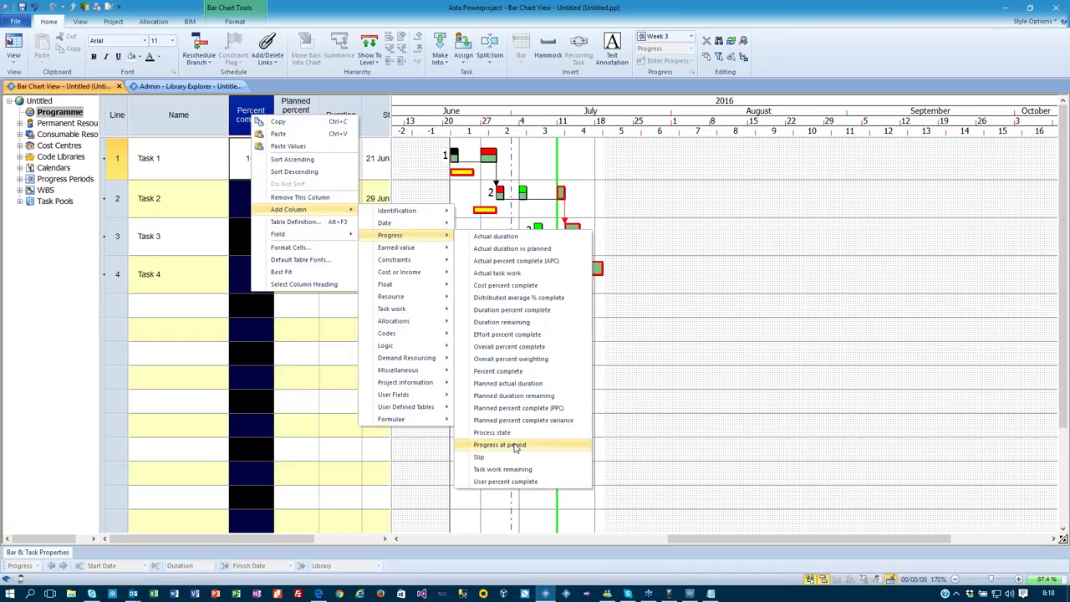
pyautogui.click(515, 447)
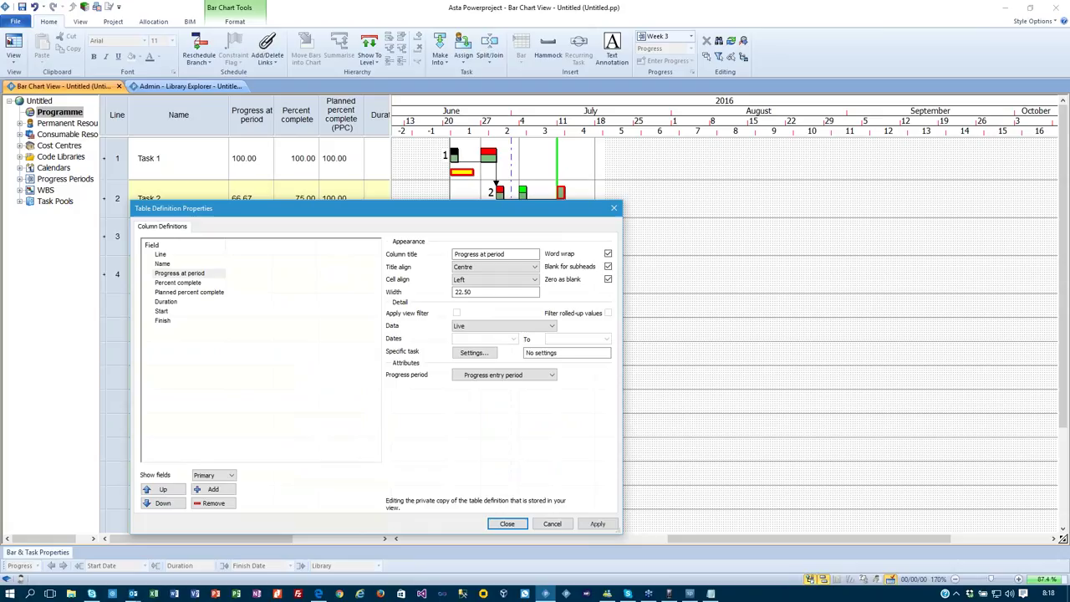
pyautogui.tripleClick(513, 254)
pyautogui.write('W1')
pyautogui.click(500, 374)
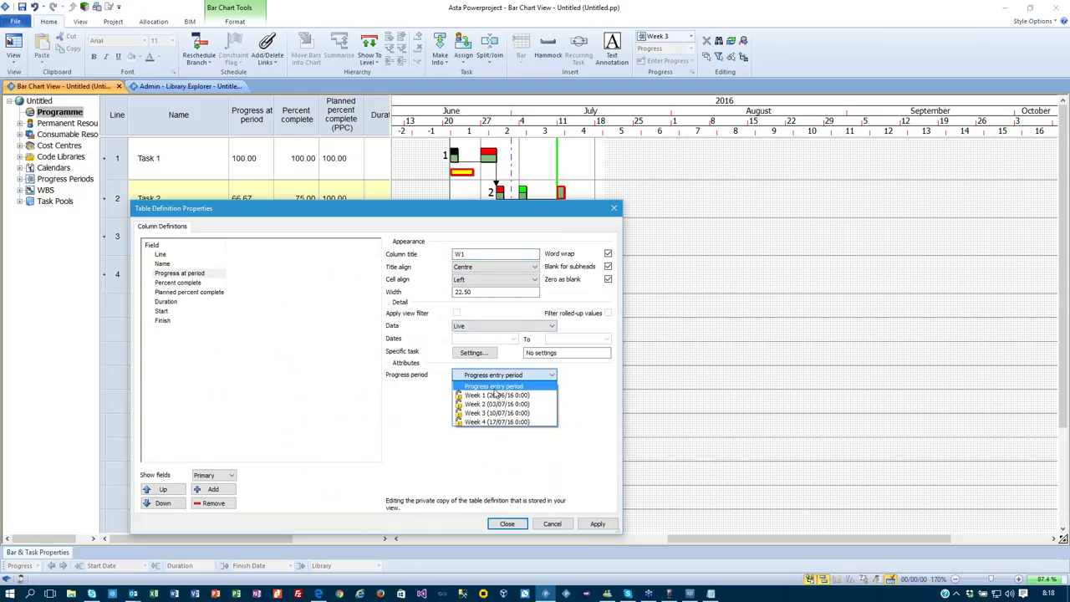
pyautogui.click(495, 398)
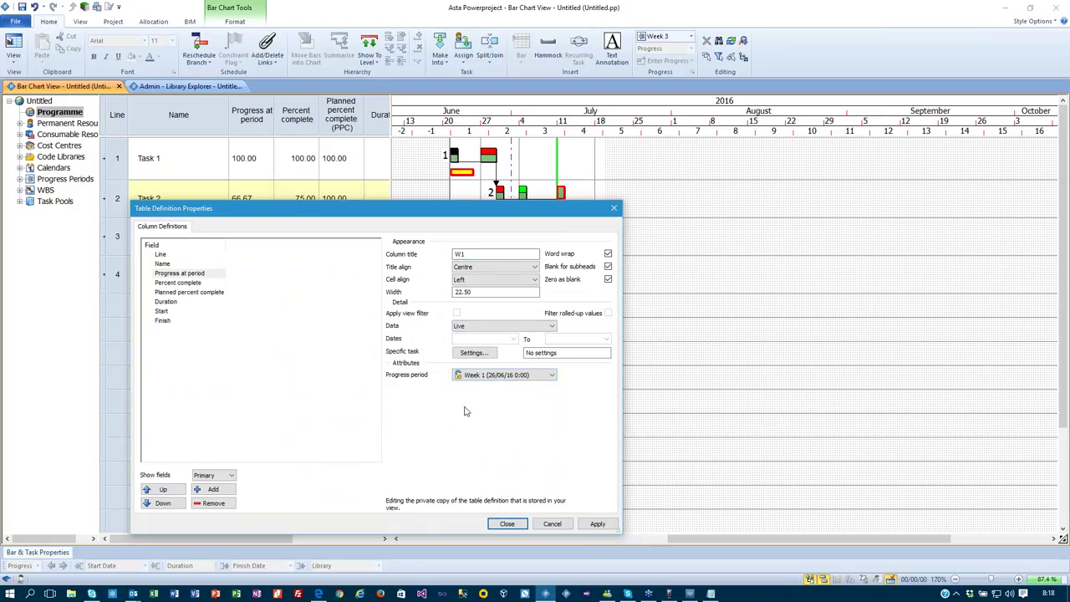
# Add columns W2 and W3 showing progress at Week 2 and Week 3.
pyautogui.click(219, 488)
pyautogui.tripleClick(471, 255)
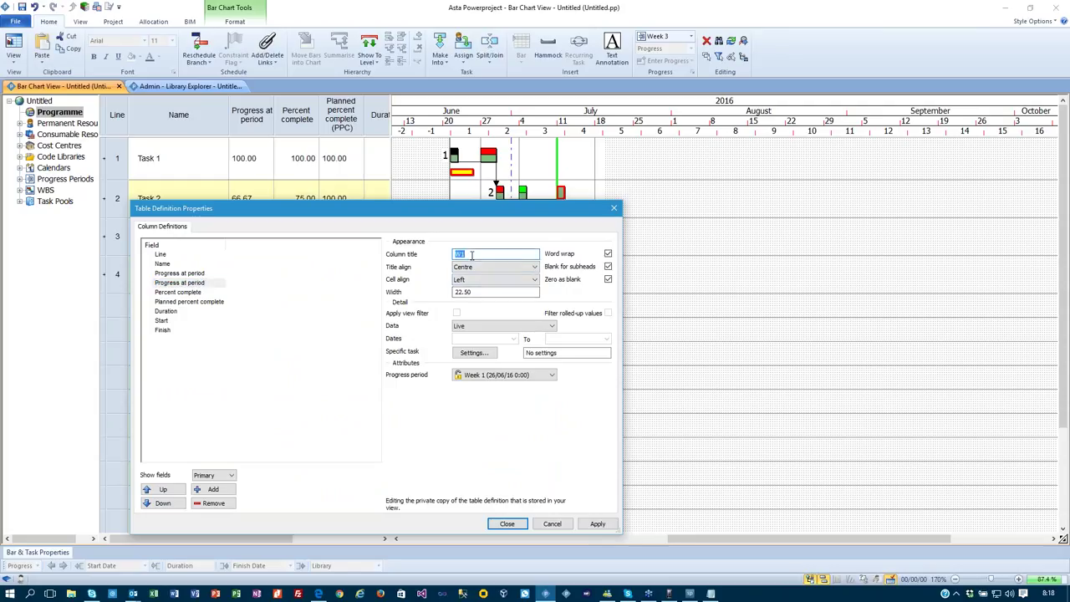
pyautogui.write('W2')
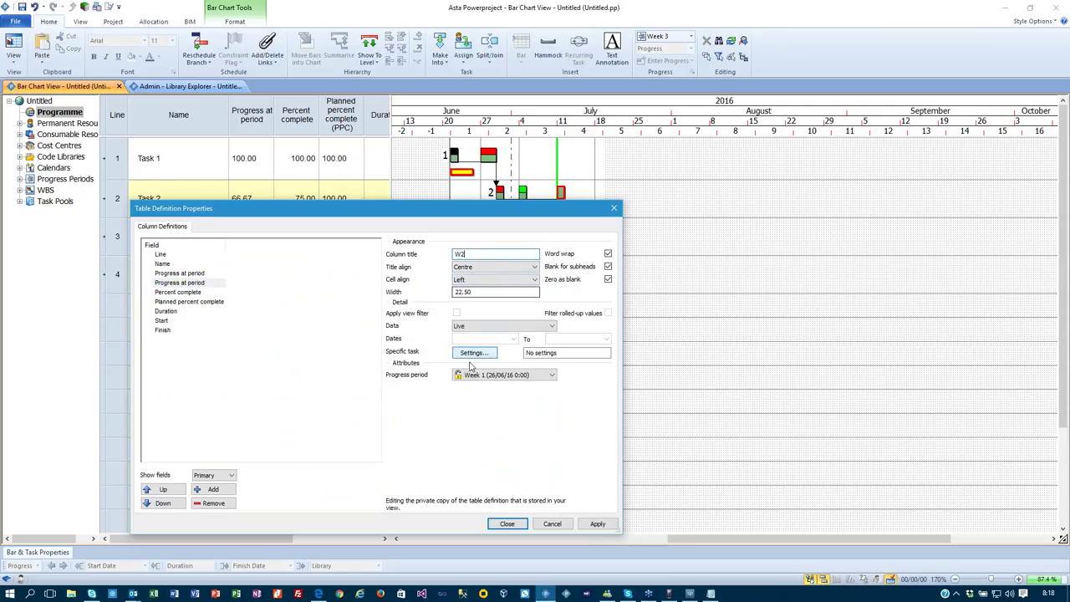
pyautogui.click(499, 374)
pyautogui.click(479, 409)
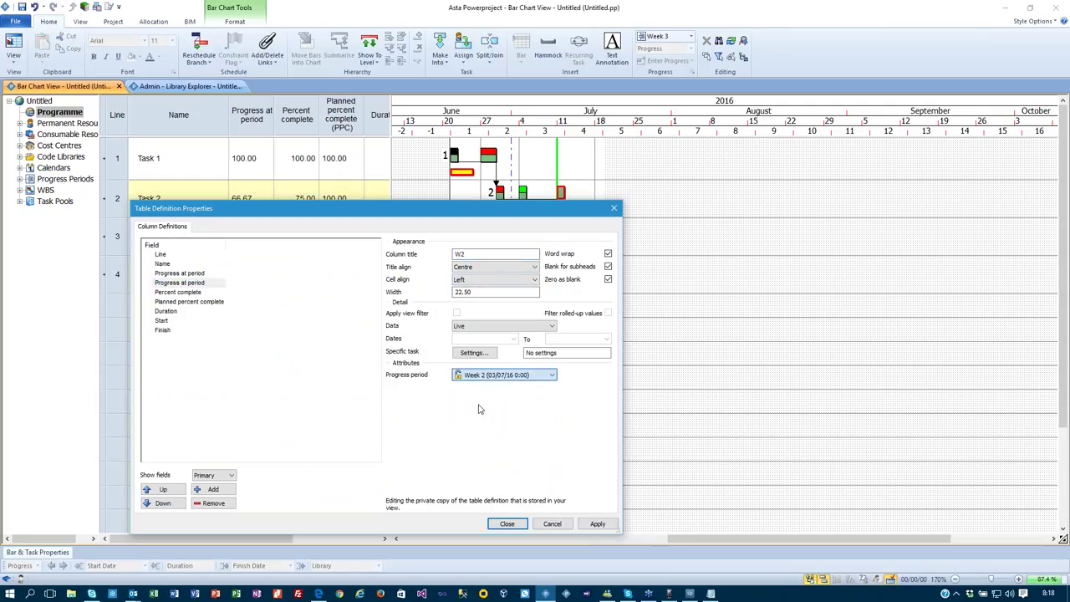
pyautogui.click(211, 488)
pyautogui.click(478, 255)
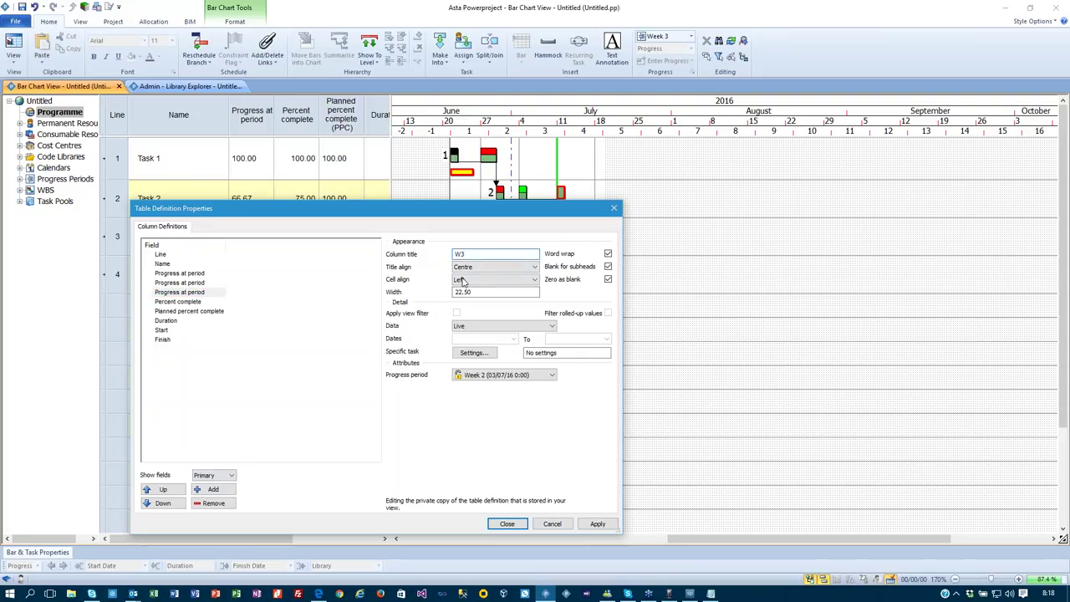
pyautogui.click(499, 374)
pyautogui.click(481, 417)
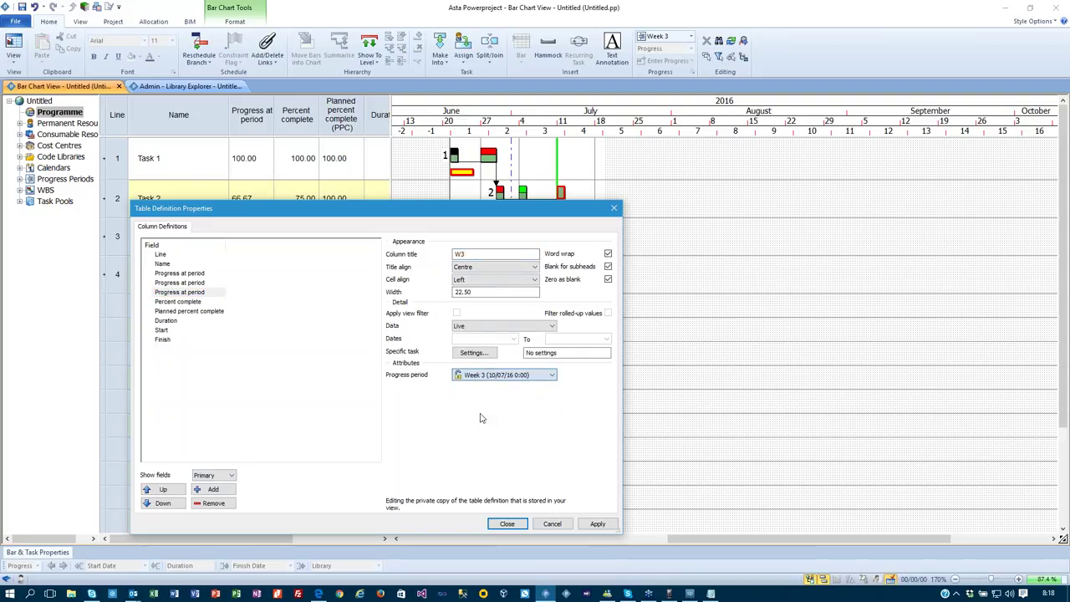
pyautogui.click(506, 524)
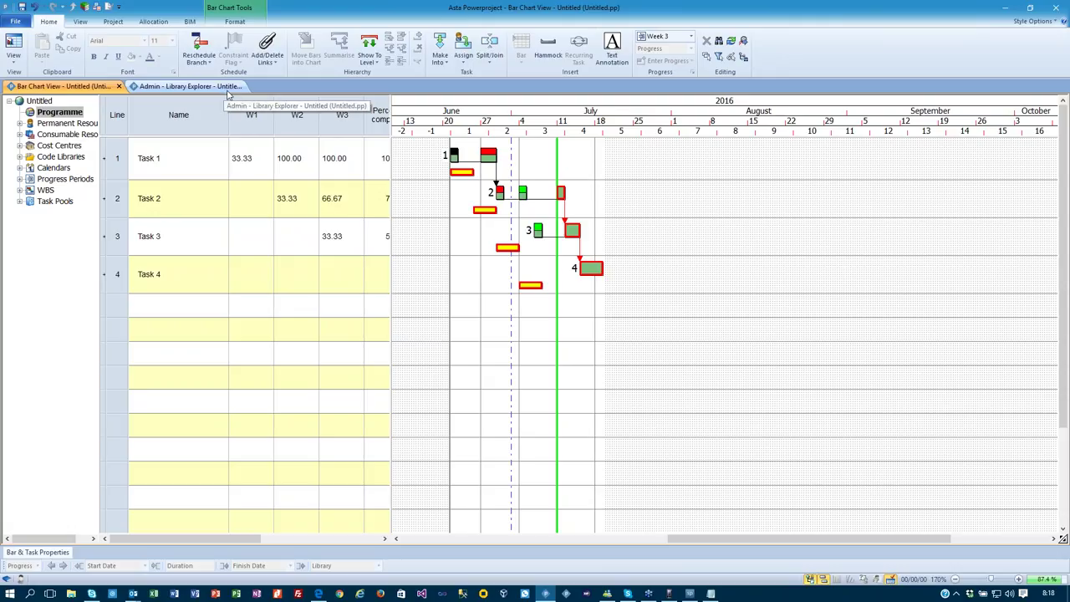
# Widen the task table, select the W1–W3 column headers and delete them.
pyautogui.moveTo(391, 98); pyautogui.dragTo(458, 99)
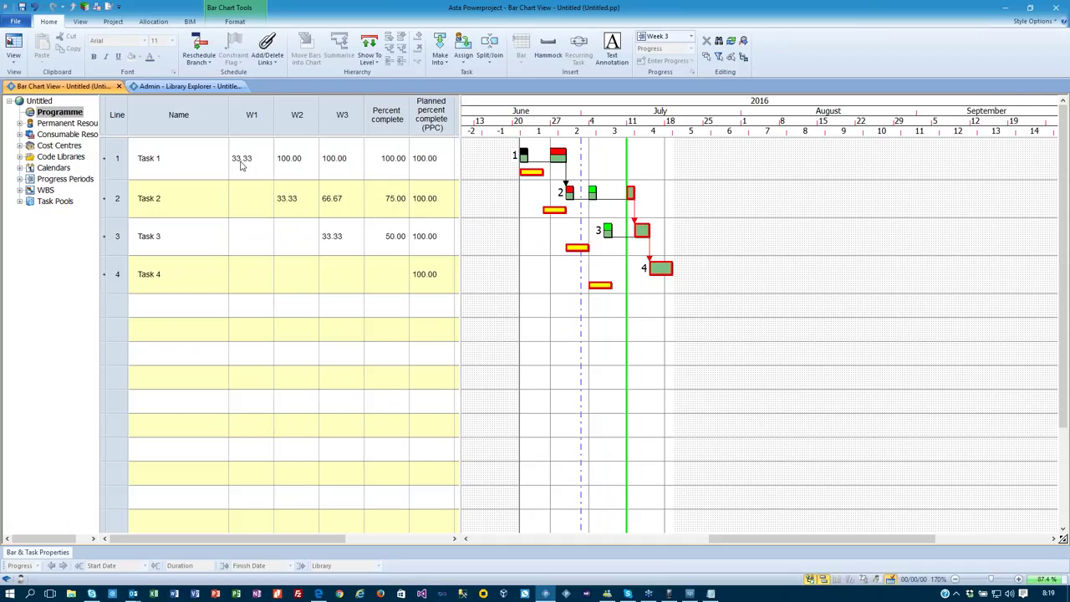
pyautogui.moveTo(254, 115); pyautogui.dragTo(329, 115)
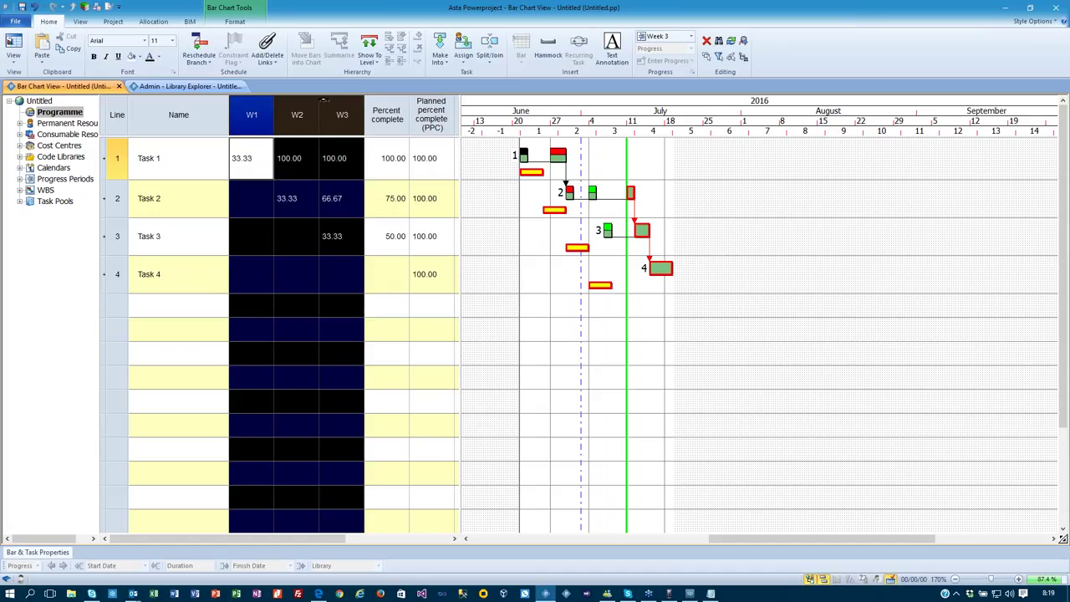
pyautogui.press('Delete')
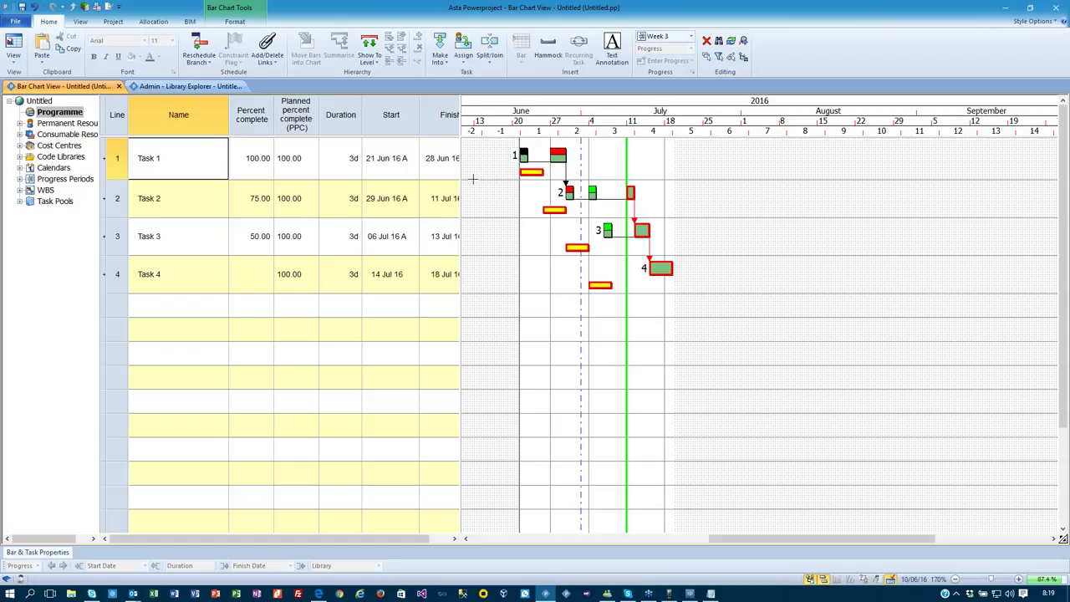
# Undo the progress edits with Ctrl+Z three times, then start editing Task 1's Percent complete.
pyautogui.hotkey('ctrl', 'z')
pyautogui.hotkey('ctrl', 'z')
pyautogui.hotkey('ctrl', 'z')
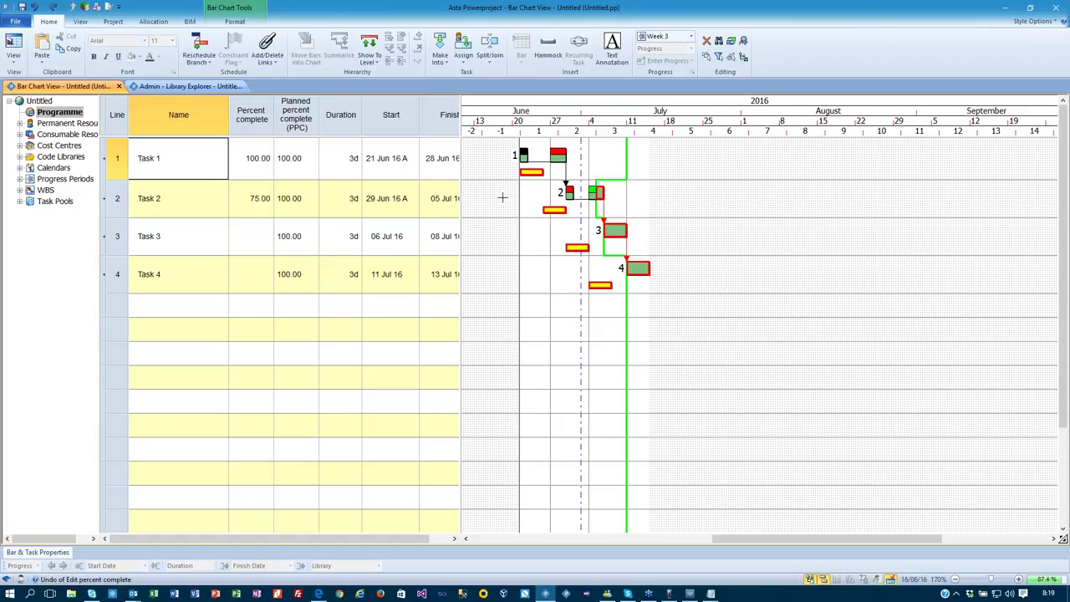
pyautogui.hotkey('ctrl', 'z')
pyautogui.hotkey('ctrl', 'z')
pyautogui.hotkey('ctrl', 'z')
pyautogui.hotkey('ctrl', 'z')
pyautogui.hotkey('ctrl', 'z')
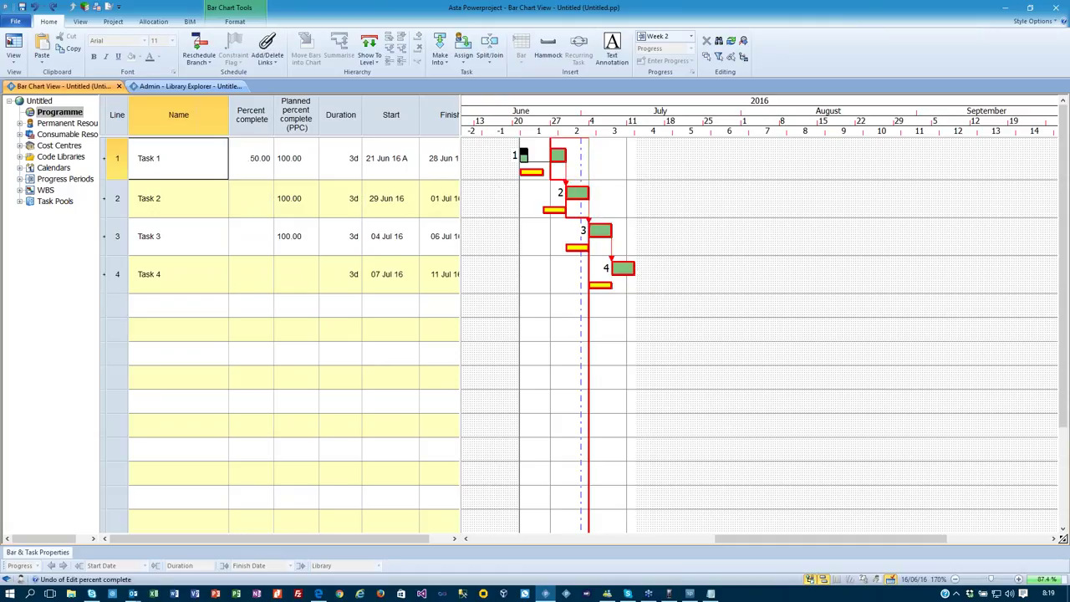
pyautogui.hotkey('ctrl', 'z')
pyautogui.hotkey('ctrl', 'z')
pyautogui.hotkey('ctrl', 'z')
pyautogui.hotkey('ctrl', 'z')
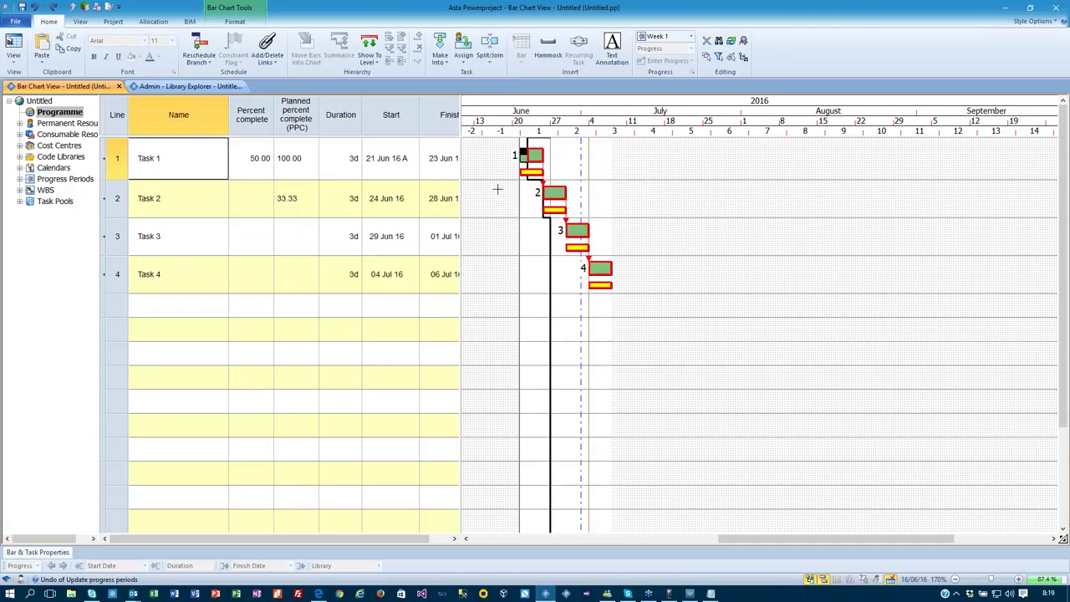
pyautogui.click(247, 165)
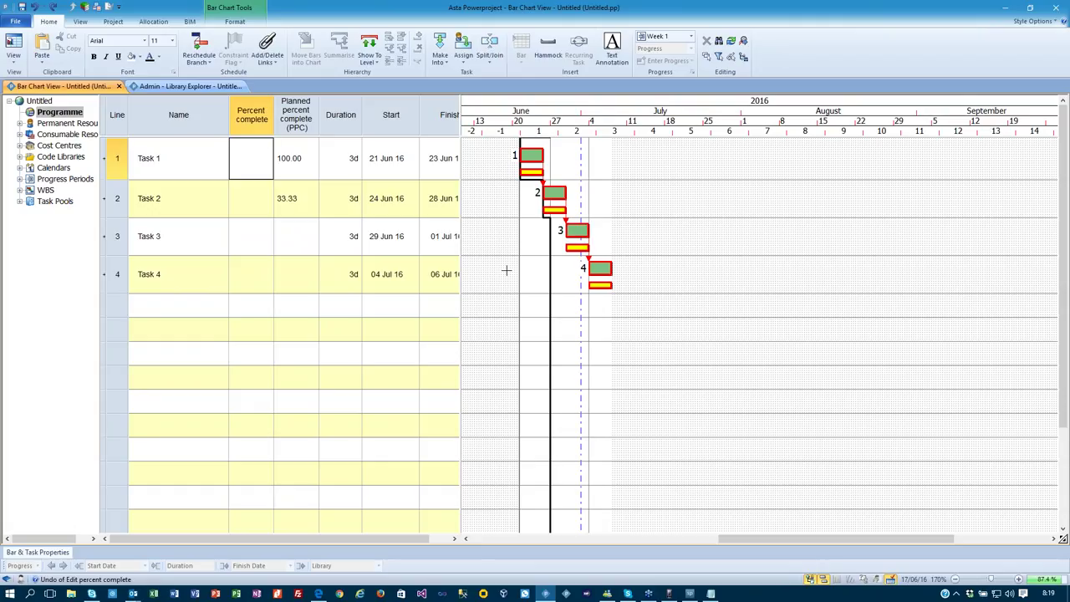
pyautogui.press('F2')
# Enter 50% complete for Task 1 in Week 1 and reschedule the project.
pyautogui.write('50')
pyautogui.press('Return')
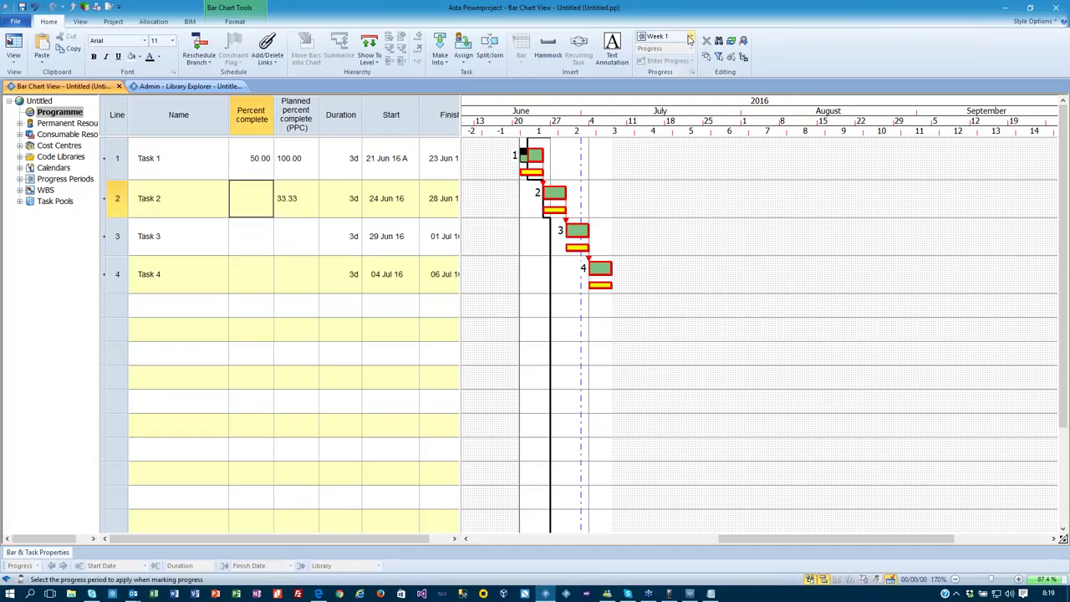
pyautogui.click(198, 49)
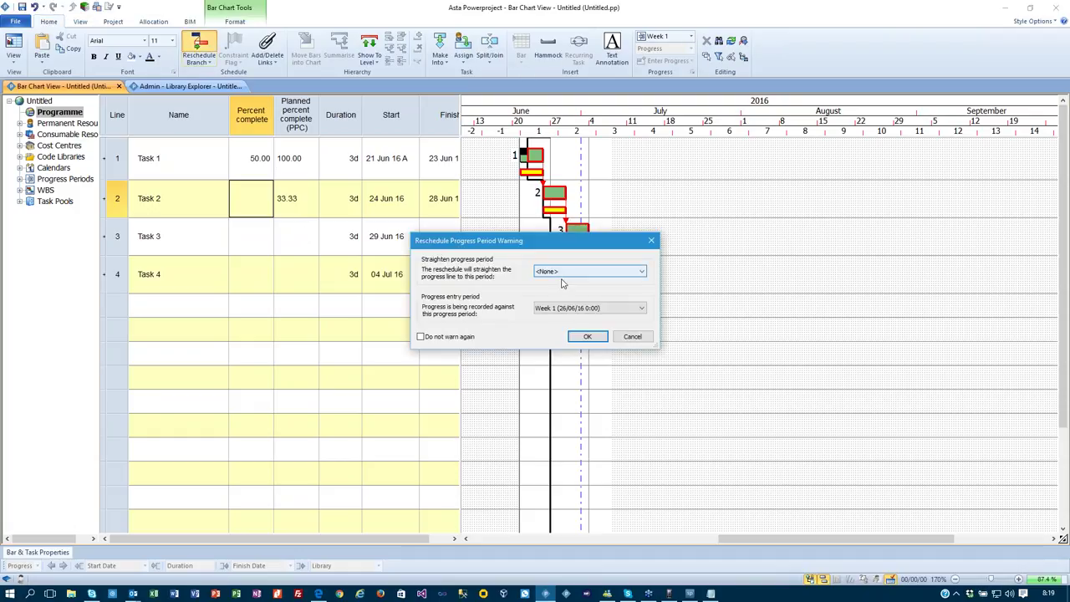
pyautogui.click(587, 336)
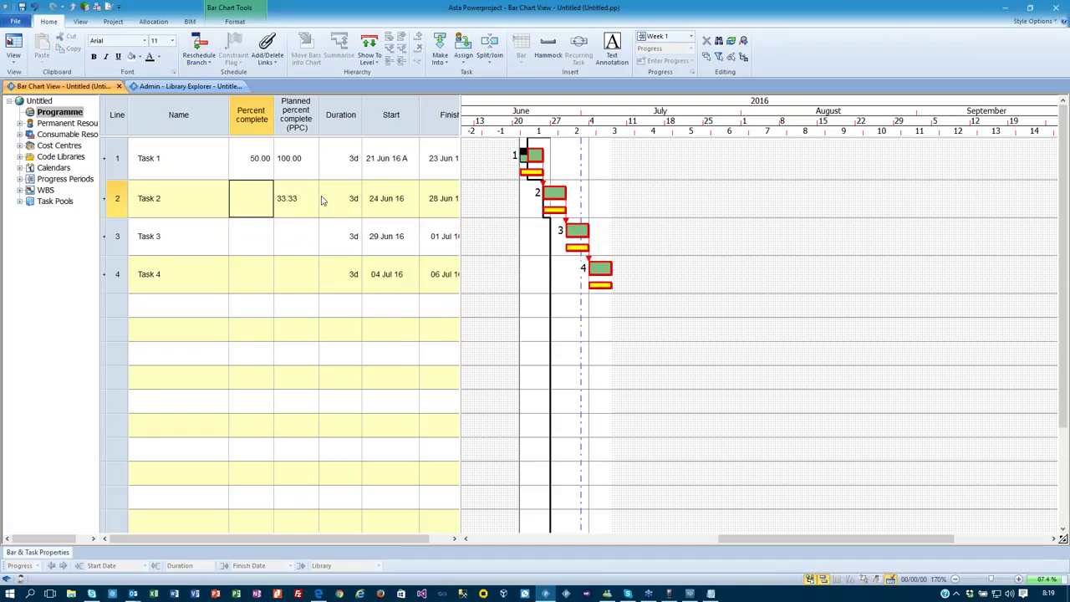
pyautogui.click(228, 172)
pyautogui.click(240, 167)
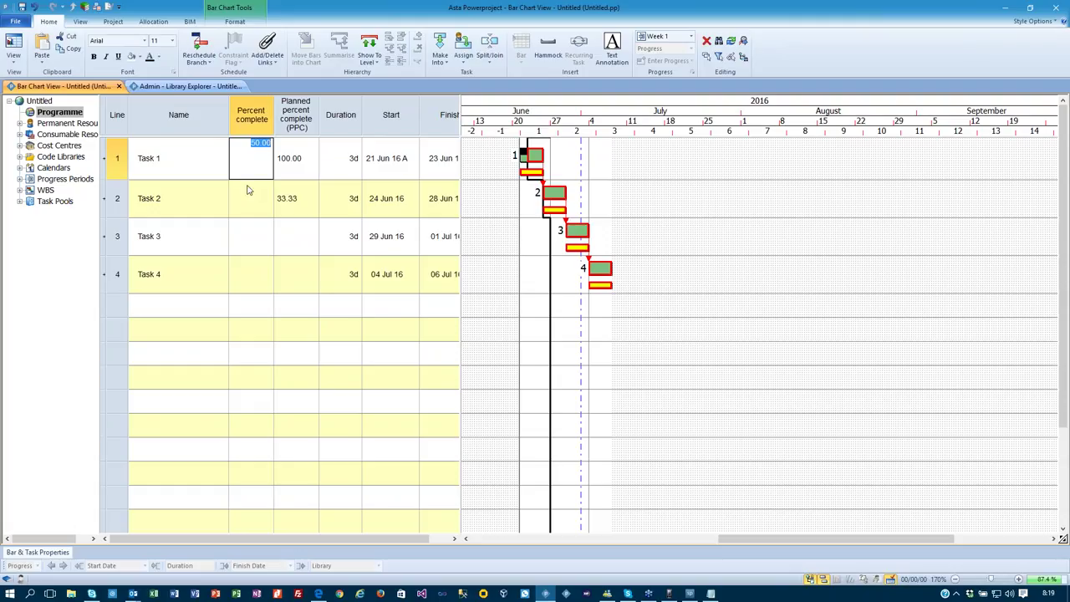
# In Week 2, set Task 1 to 100% and Task 2 to 20% complete.
pyautogui.click(687, 37)
pyautogui.click(670, 59)
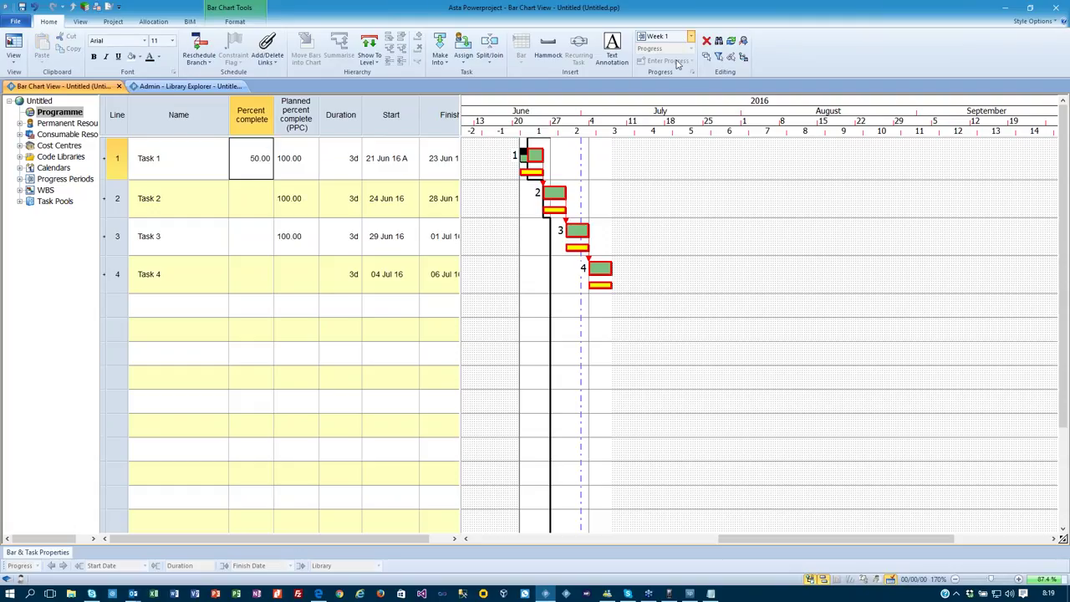
pyautogui.click(235, 169)
pyautogui.write('100')
pyautogui.press('Return')
pyautogui.click(259, 193)
pyautogui.write('20')
pyautogui.press('Return')
# In Week 3, set Task 2 to 80% and Task 3 to 10% complete.
pyautogui.click(669, 39)
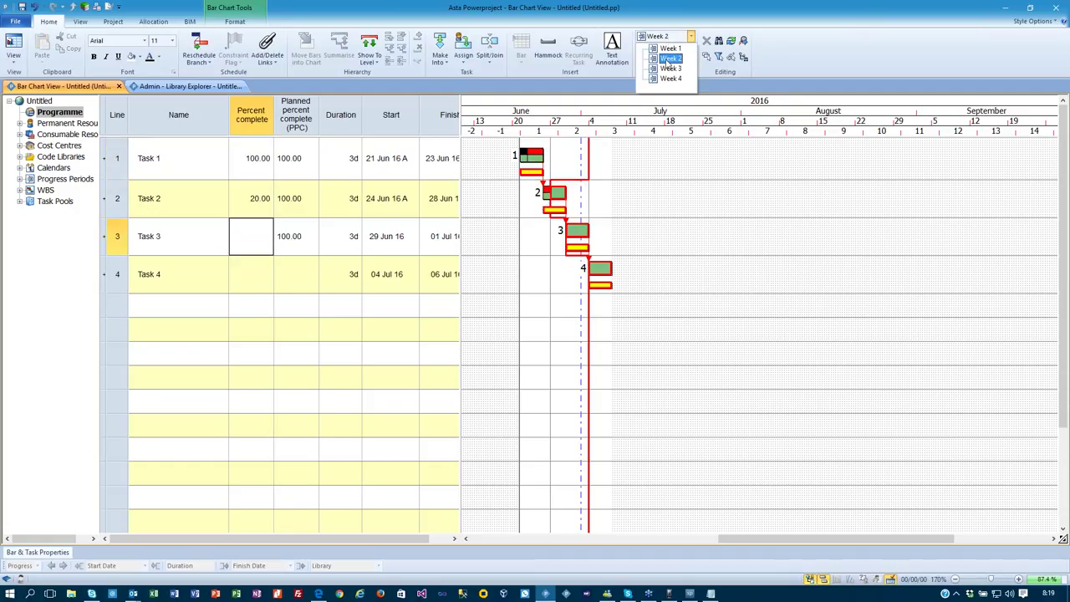
pyautogui.click(671, 68)
pyautogui.click(234, 200)
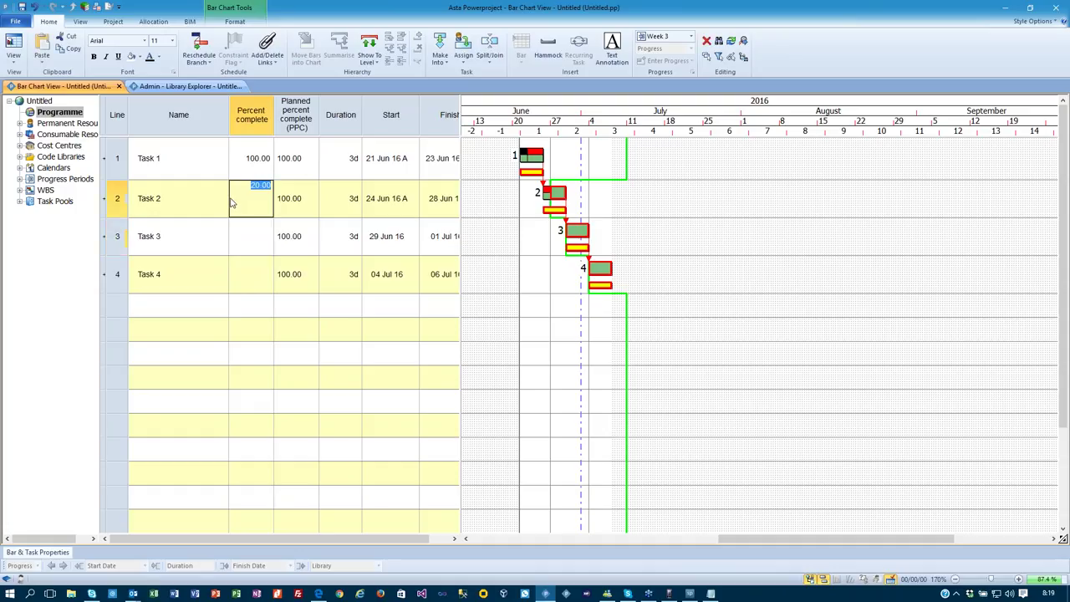
pyautogui.write('80')
pyautogui.press('Return')
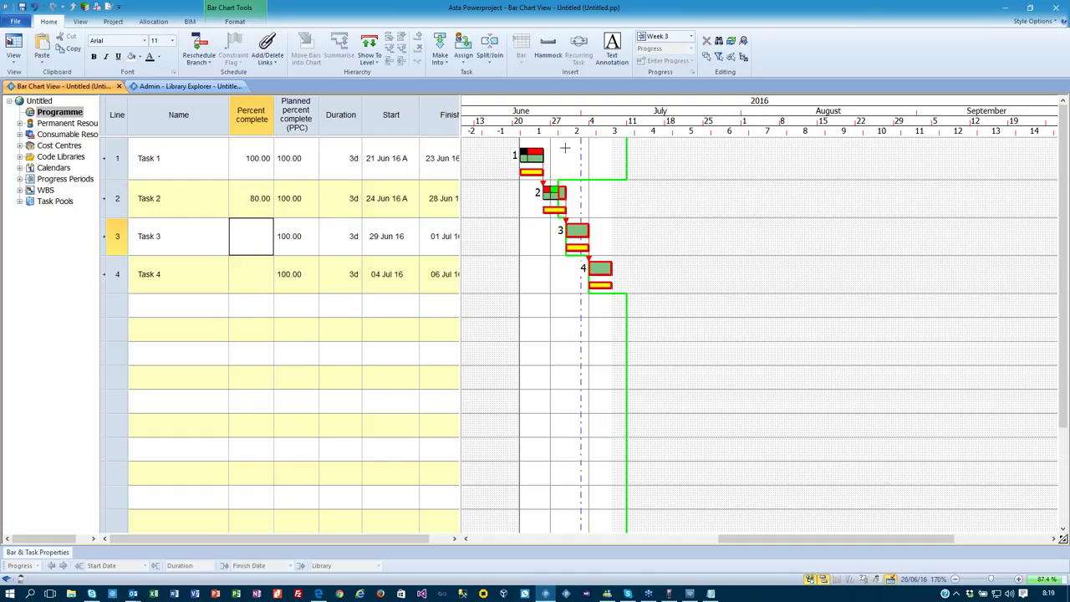
pyautogui.write('10')
pyautogui.press('Return')
# In Week 4, set Task 2 to 100% and Task 3 to 50% complete.
pyautogui.click(690, 36)
pyautogui.click(670, 78)
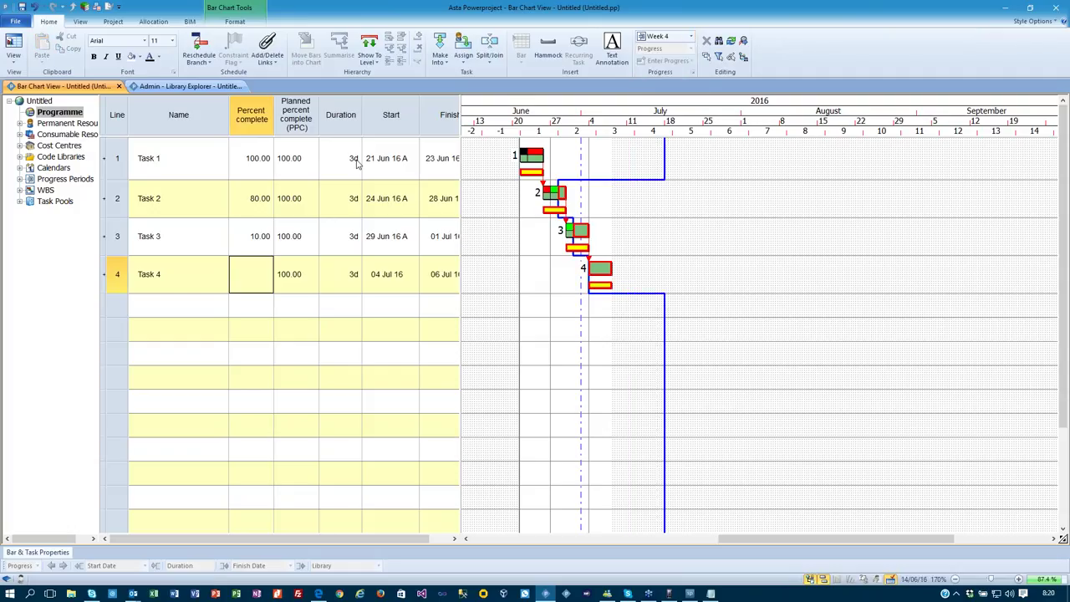
pyautogui.doubleClick(235, 200)
pyautogui.write('100')
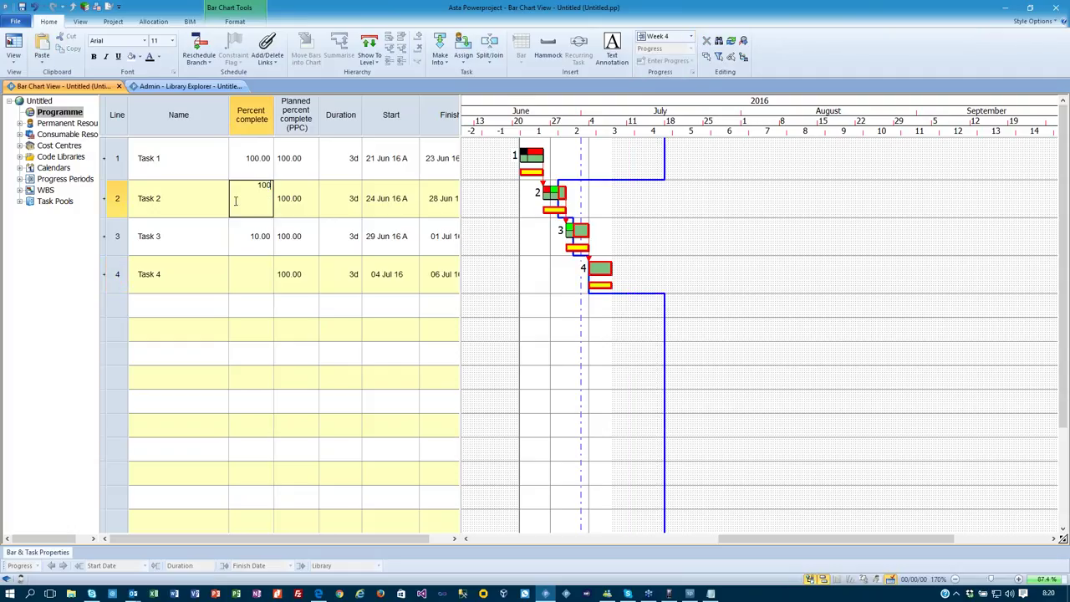
pyautogui.press('Return')
pyautogui.write('50')
pyautogui.press('Return')
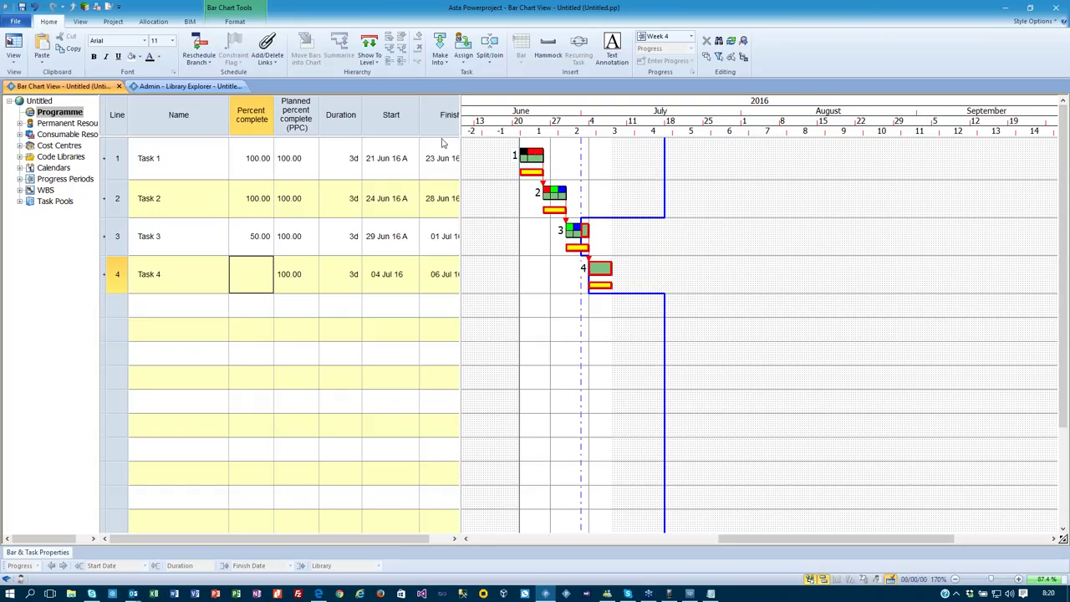
# Undo three times to clear all percent complete entries and return to Week 1.
pyautogui.hotkey('ctrl', 'z')
pyautogui.hotkey('ctrl', 'z')
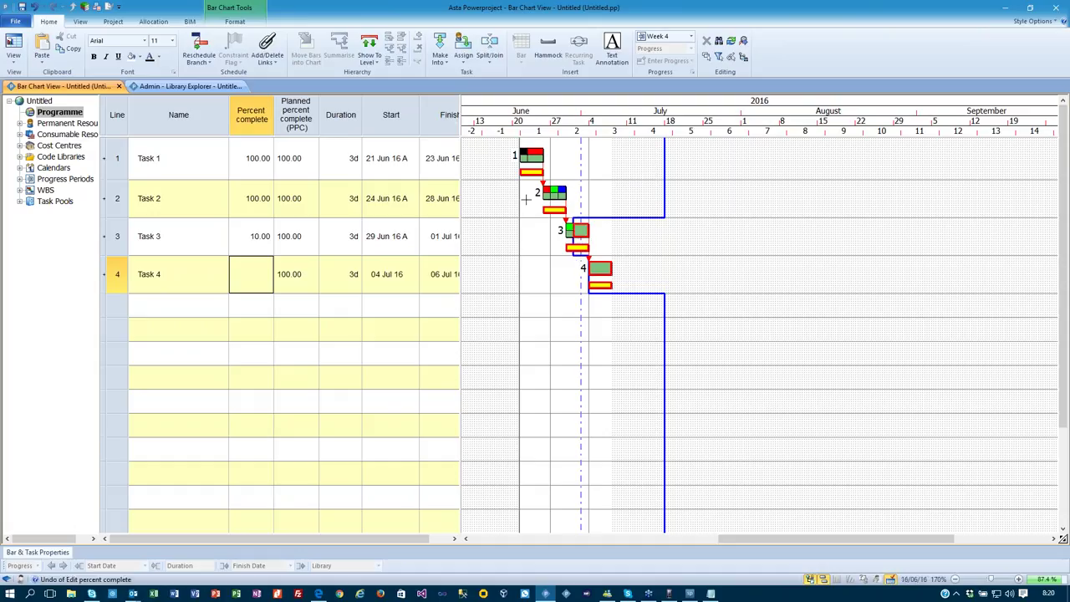
pyautogui.hotkey('ctrl', 'z')
pyautogui.hotkey('ctrl', 'z')
pyautogui.hotkey('ctrl', 'z')
pyautogui.hotkey('ctrl', 'z')
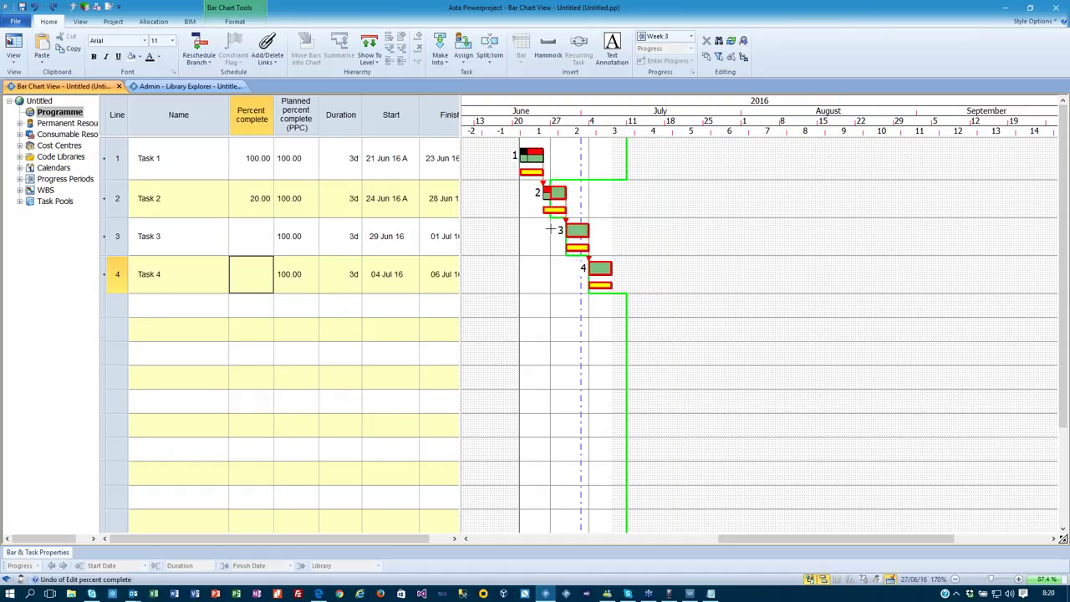
pyautogui.hotkey('ctrl', 'z')
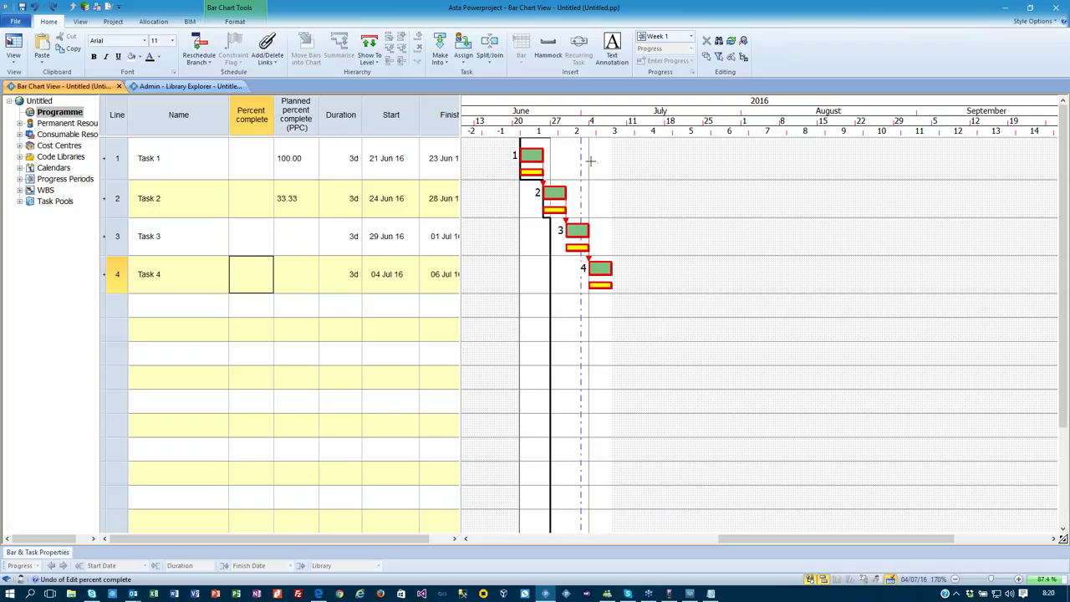
# In the Progress options, enable Fill to progress line and choose the Duration - Approximate progress method.
pyautogui.click(20, 22)
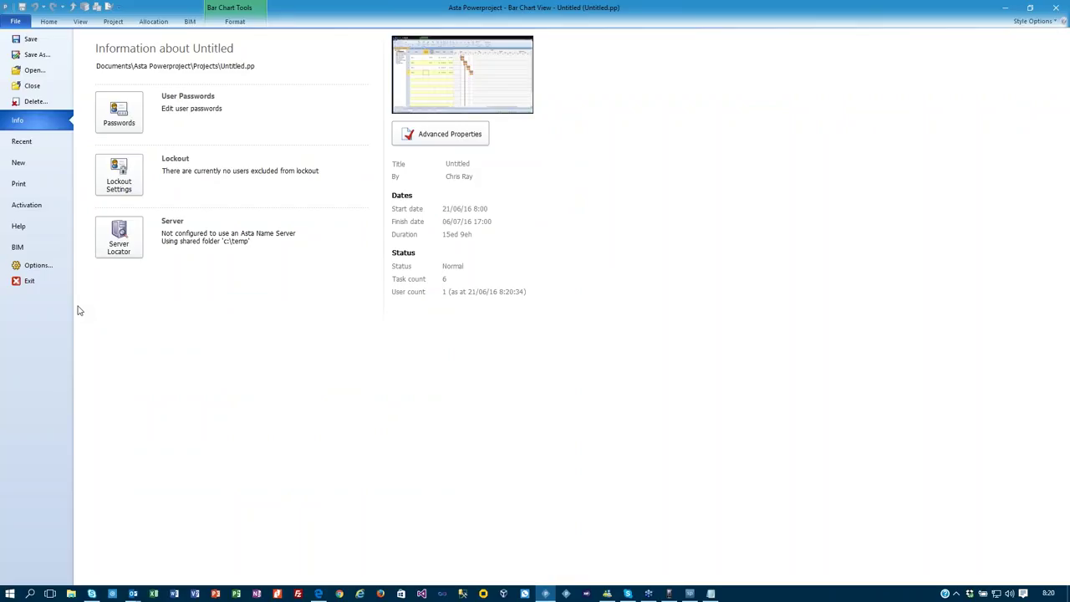
pyautogui.click(54, 267)
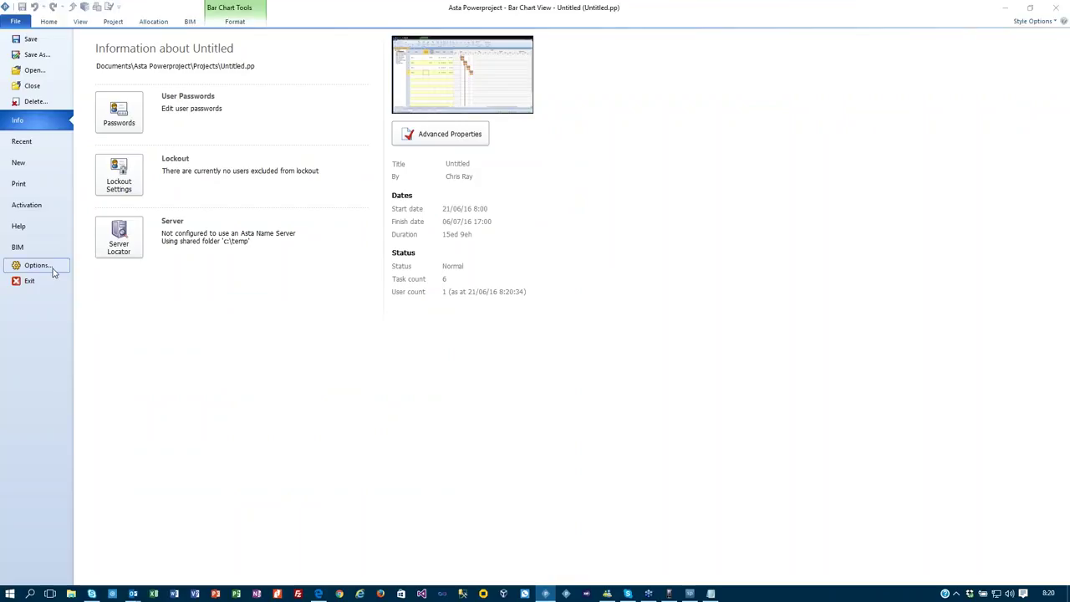
pyautogui.click(490, 177)
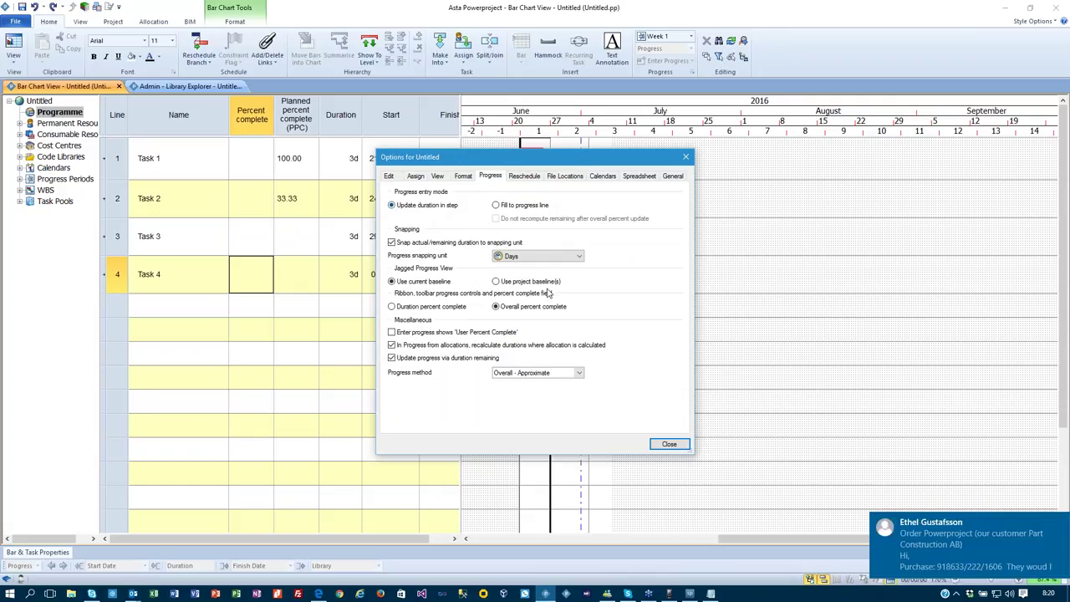
pyautogui.click(1059, 529)
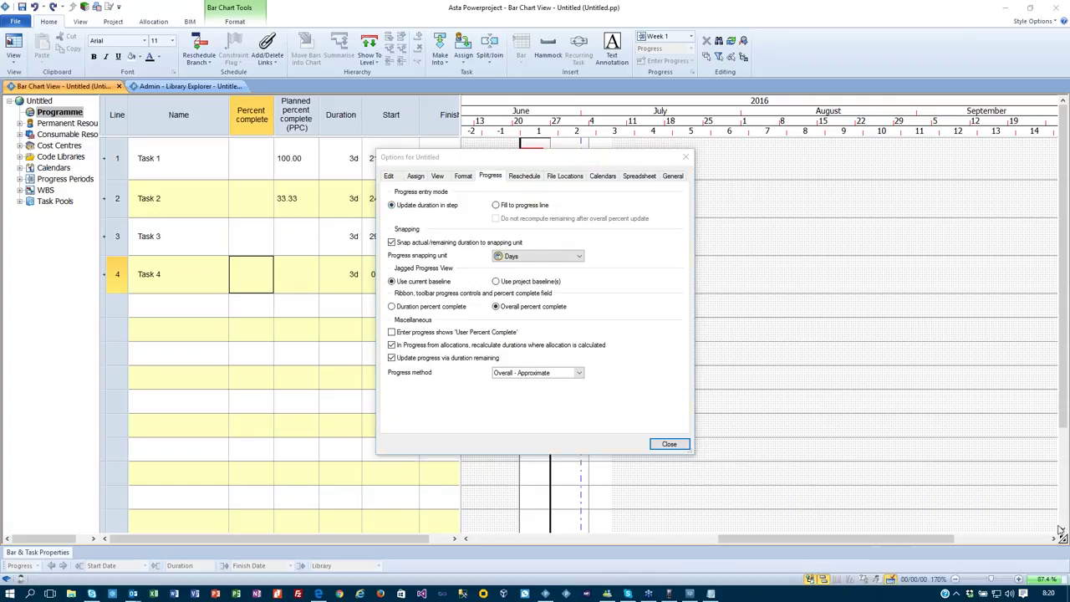
pyautogui.click(527, 209)
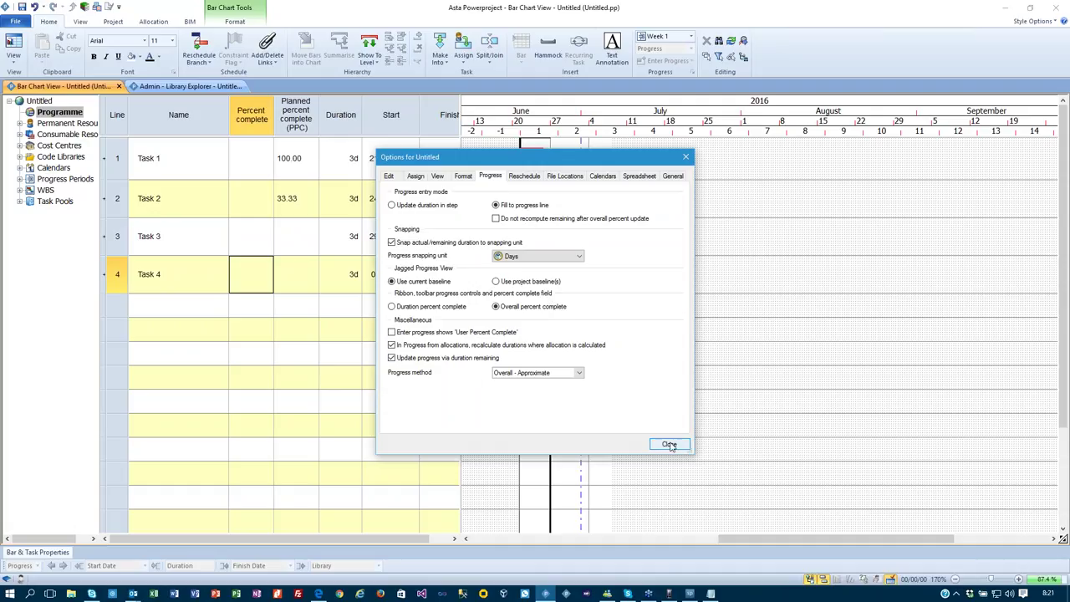
pyautogui.click(552, 374)
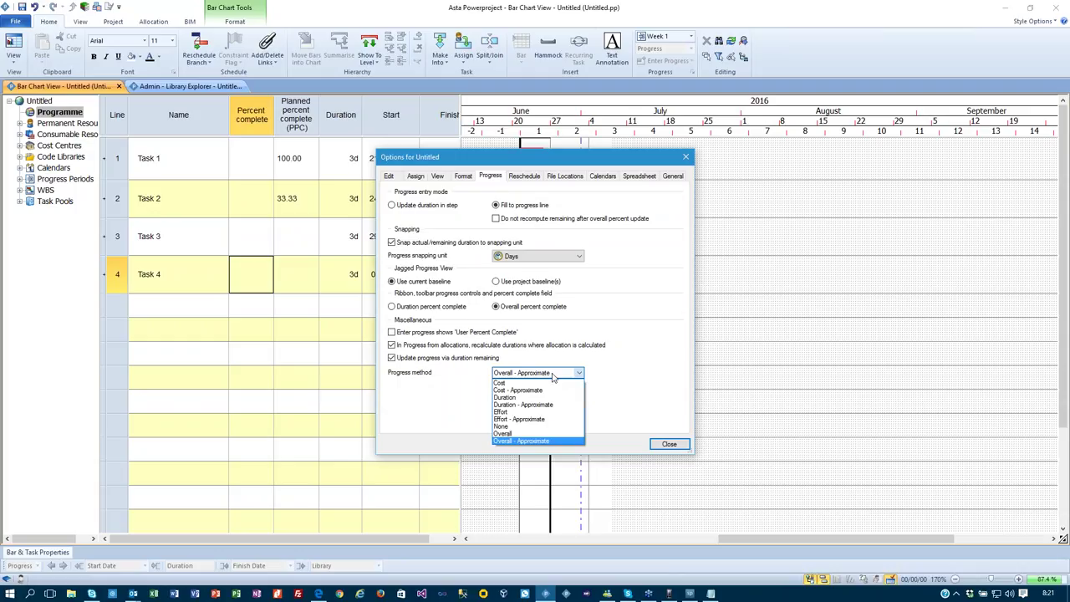
pyautogui.click(535, 406)
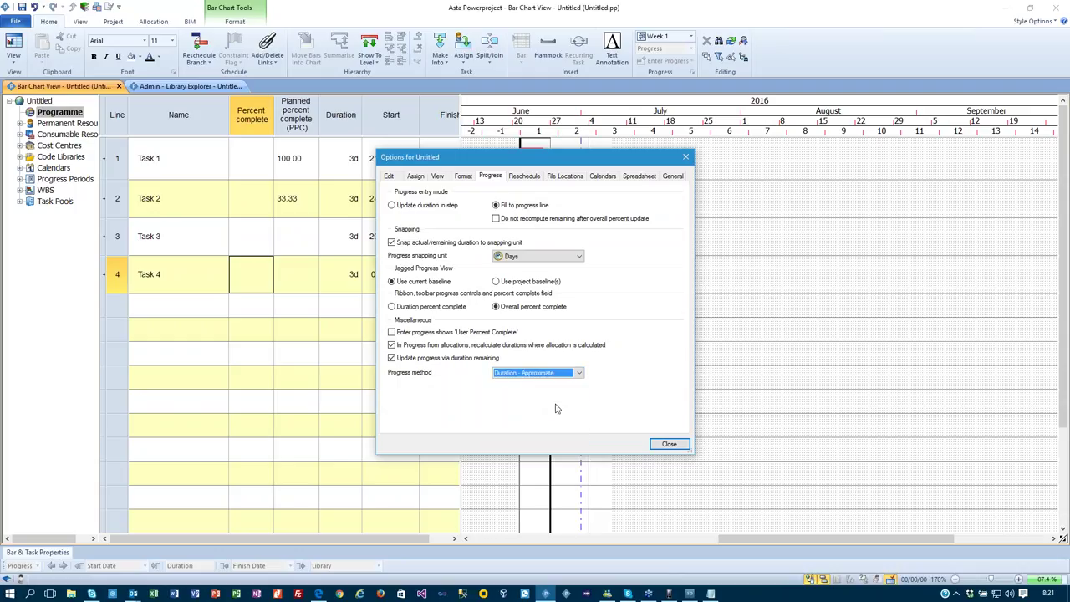
pyautogui.click(669, 444)
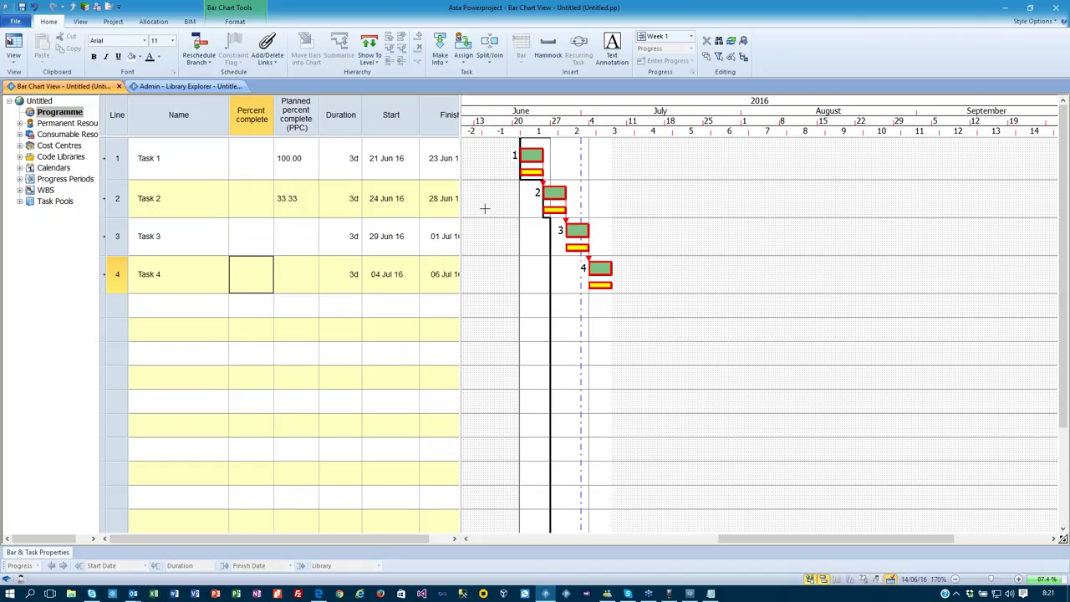
# Add a Duration remaining column before Duration, then select Task 1's Percent complete cell.
pyautogui.rightClick(340, 108)
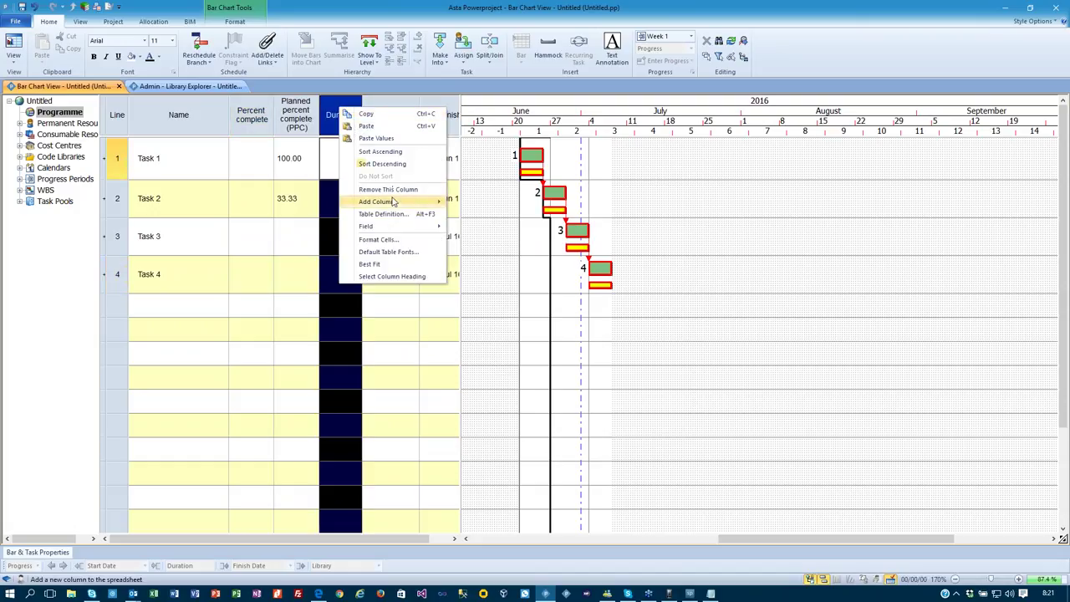
pyautogui.moveTo(393, 202)
pyautogui.moveTo(485, 216)
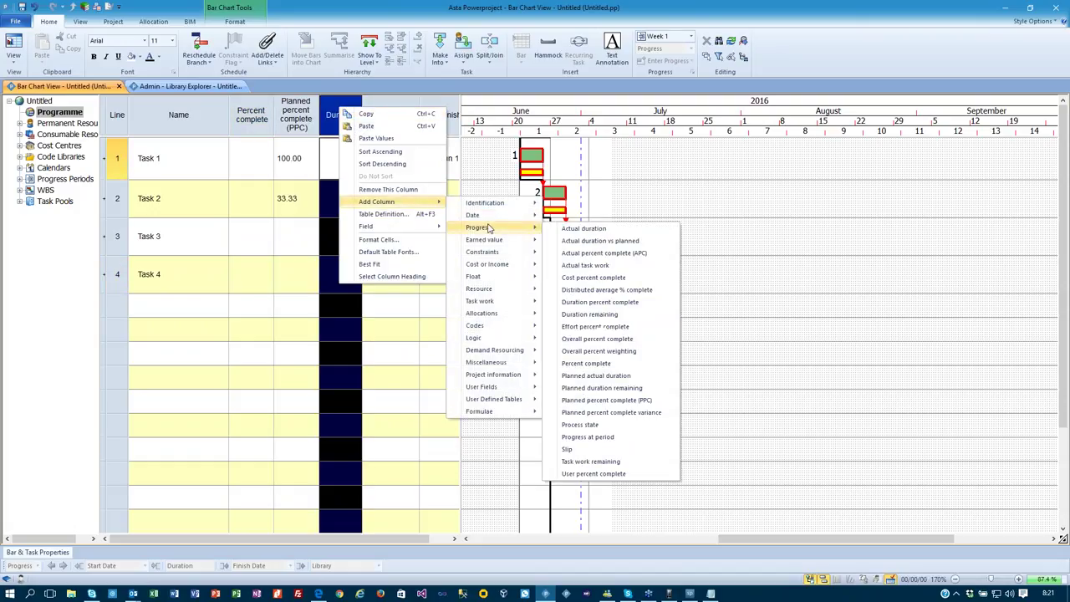
pyautogui.click(595, 315)
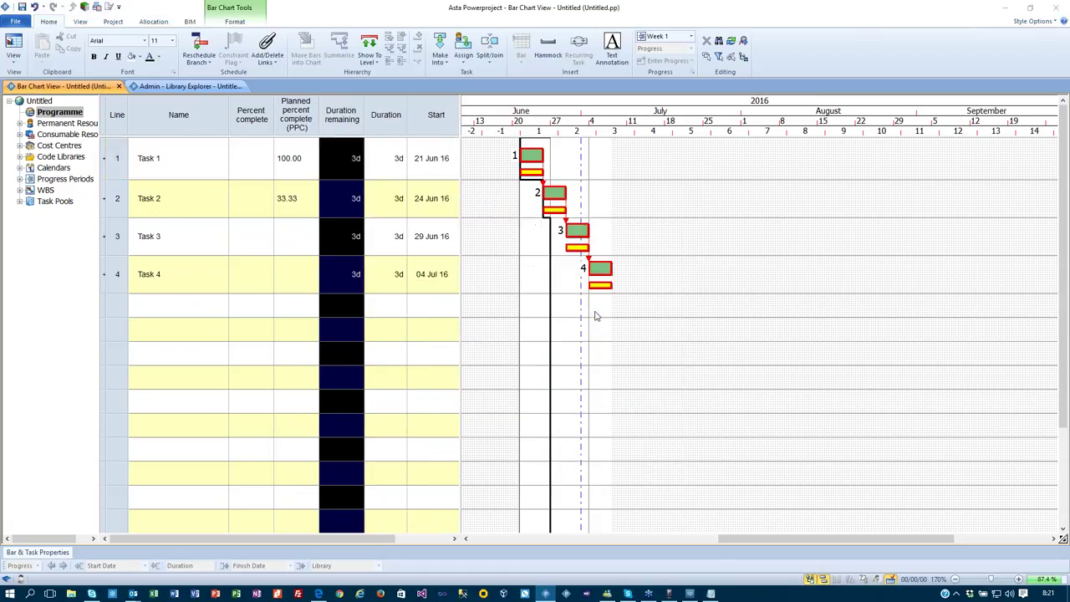
pyautogui.click(504, 519)
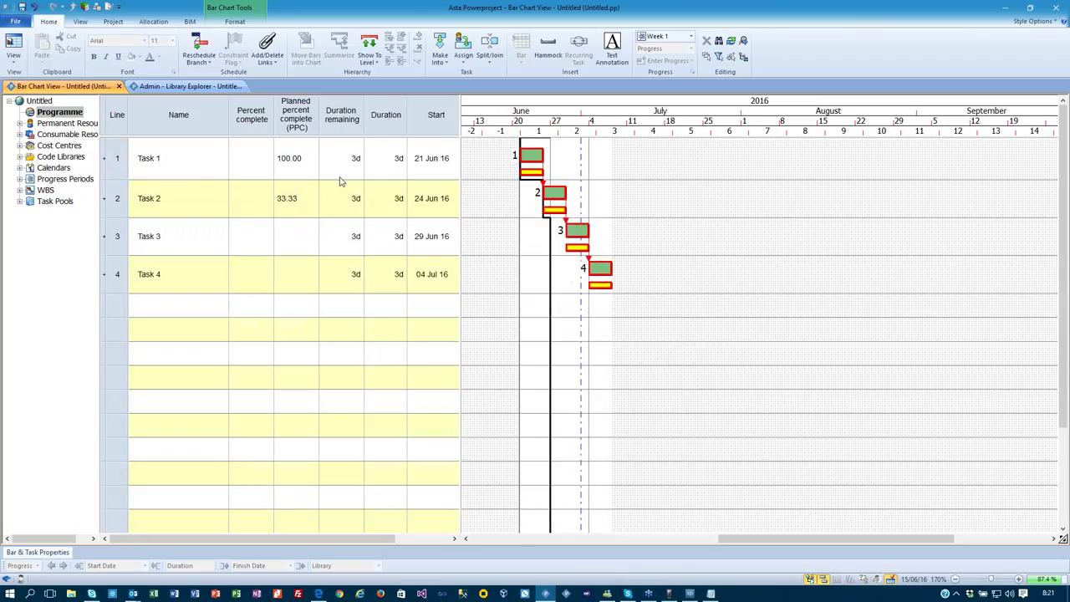
pyautogui.click(242, 152)
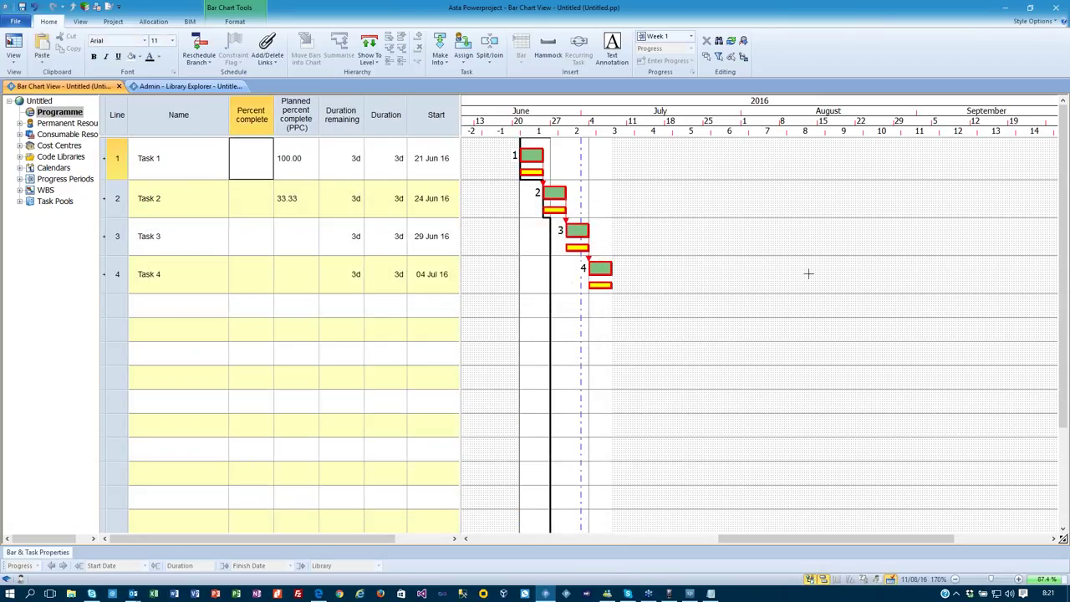
# Enter 10% complete for Task 1 and Task 2.
pyautogui.press('Return')
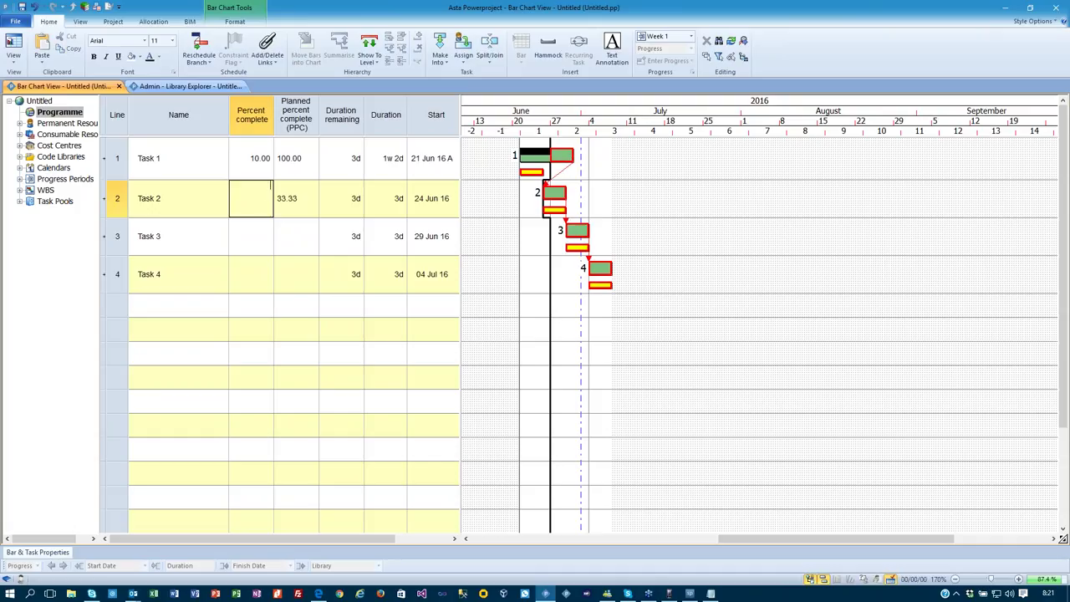
pyautogui.write('10')
pyautogui.press('Return')
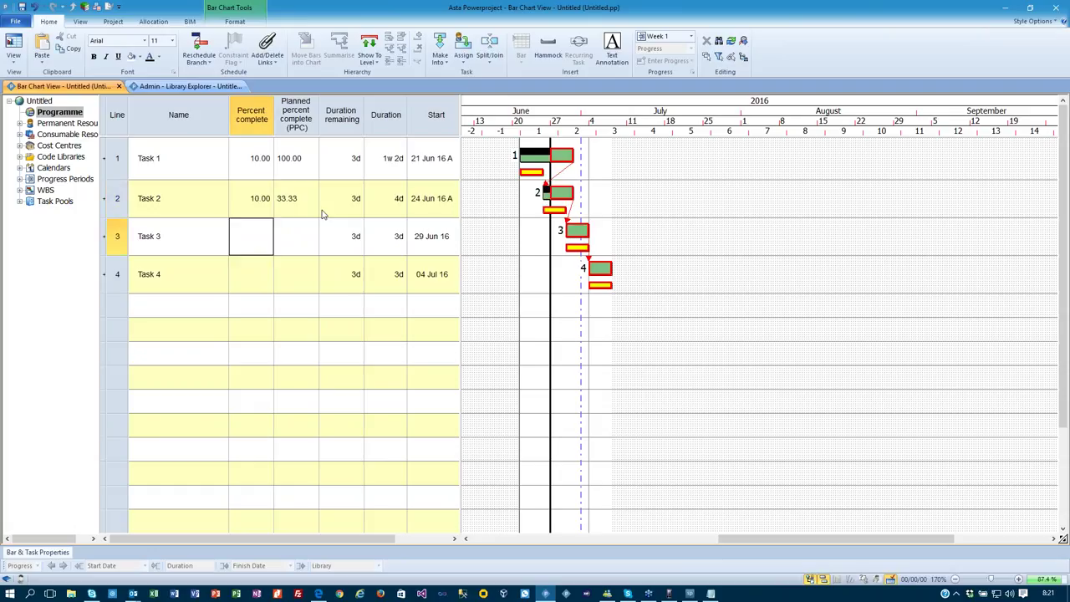
# Reschedule with progress straightened to the progress entry period, then switch to Week 2.
pyautogui.click(209, 42)
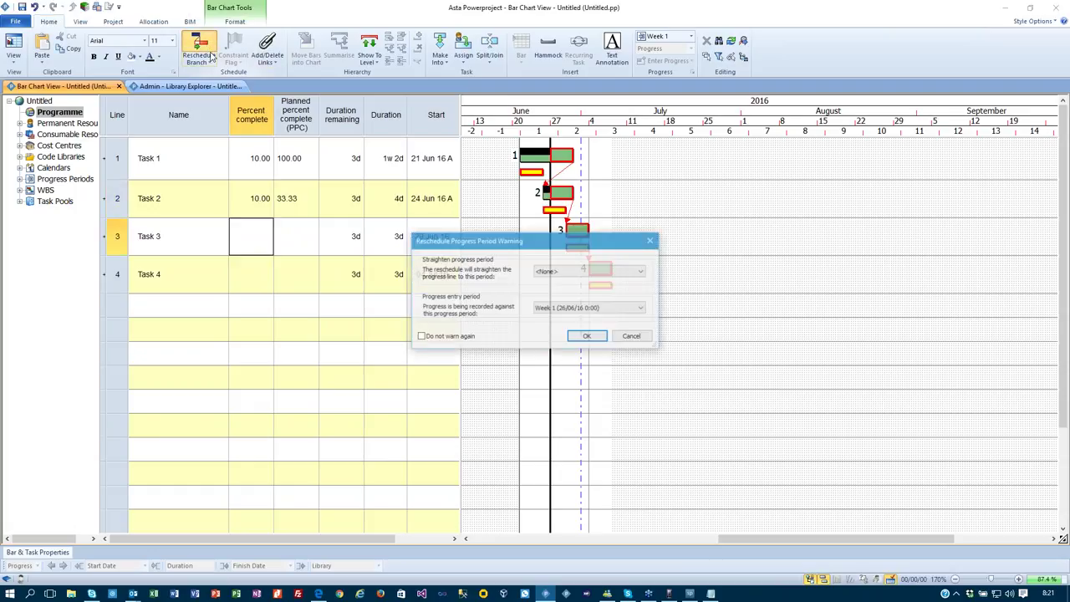
pyautogui.click(597, 274)
pyautogui.click(577, 285)
pyautogui.click(588, 336)
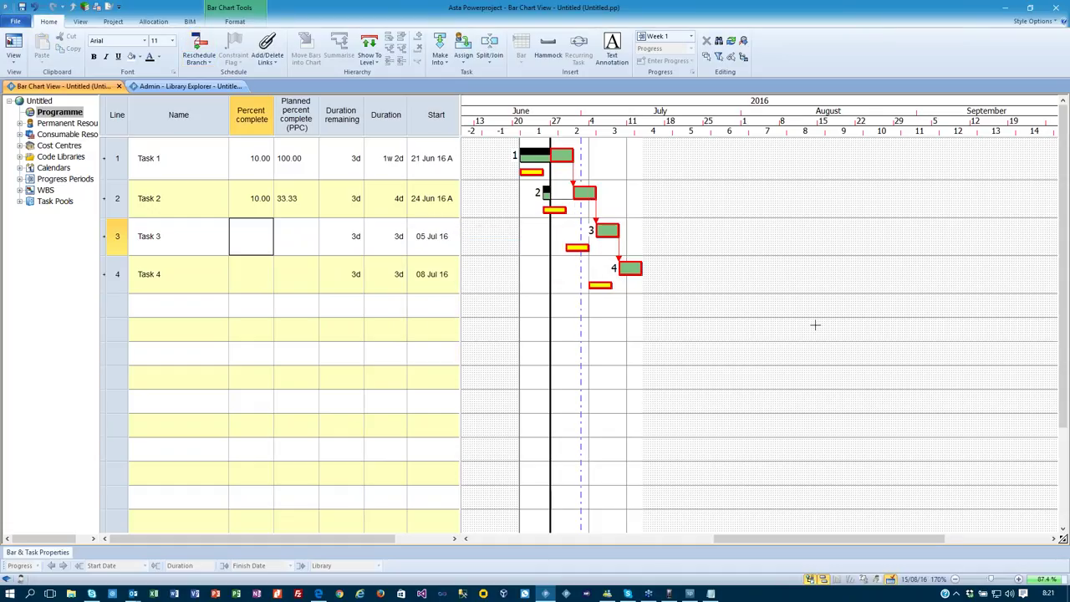
pyautogui.click(666, 37)
pyautogui.click(670, 57)
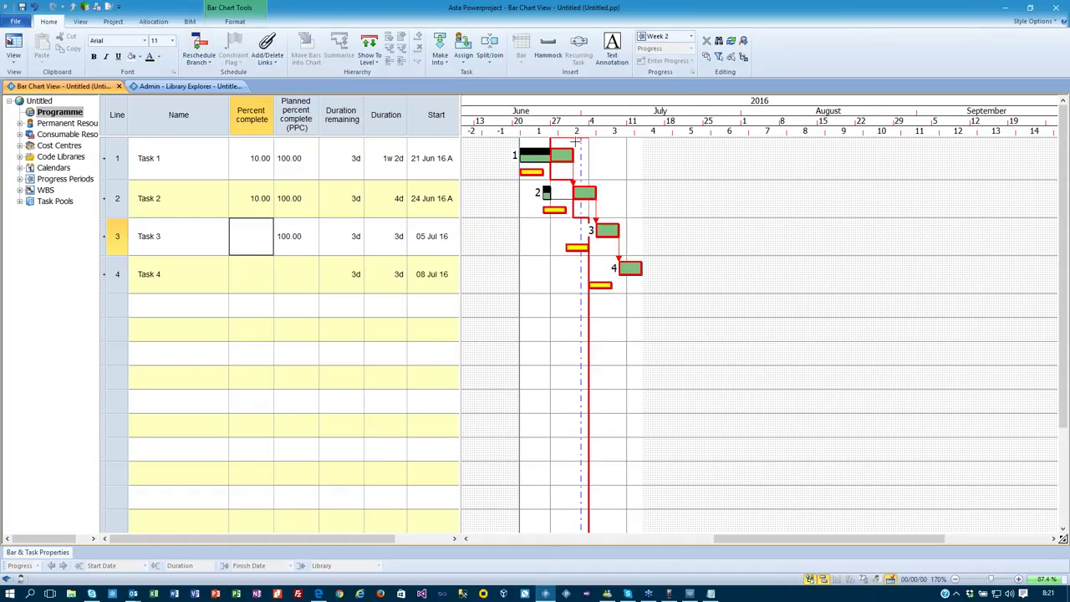
# Set Task 1's remaining duration to 2d and Task 2's to 5d.
pyautogui.click(345, 165)
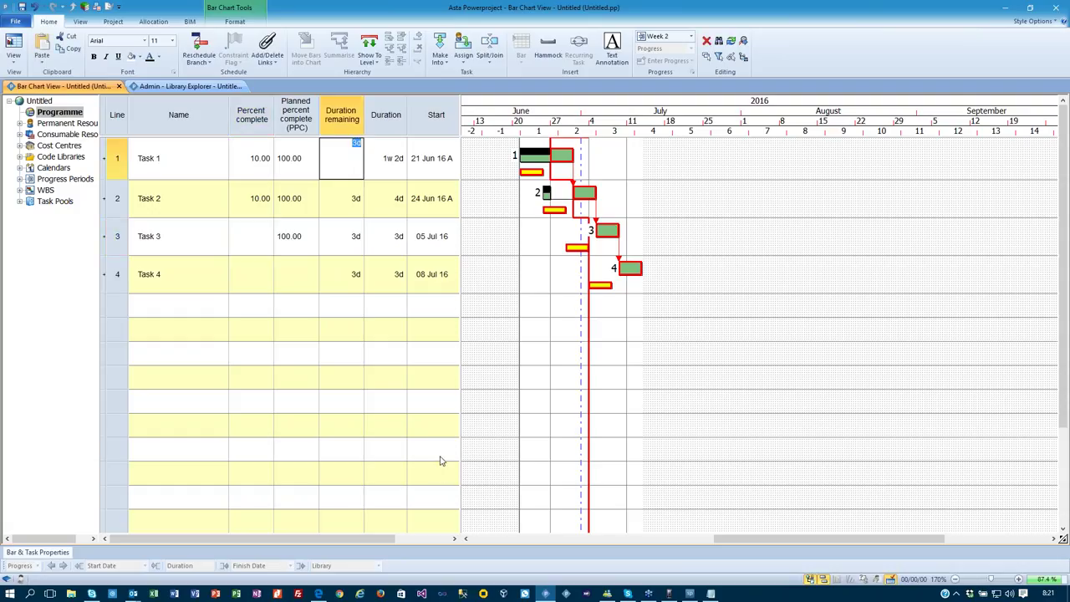
pyautogui.write('2')
pyautogui.press('Return')
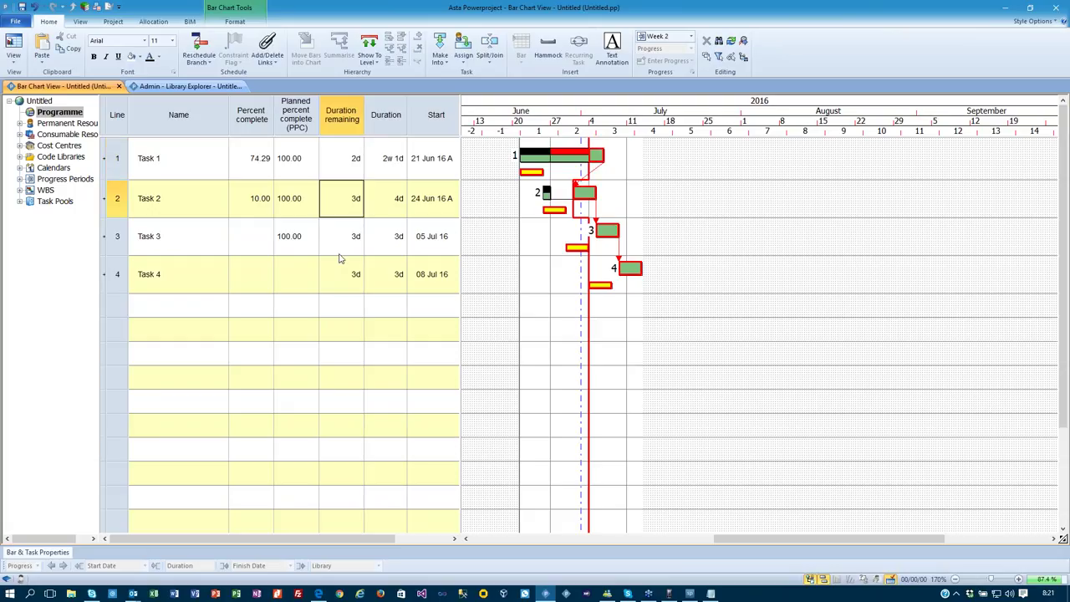
pyautogui.click(354, 186)
pyautogui.press('Return')
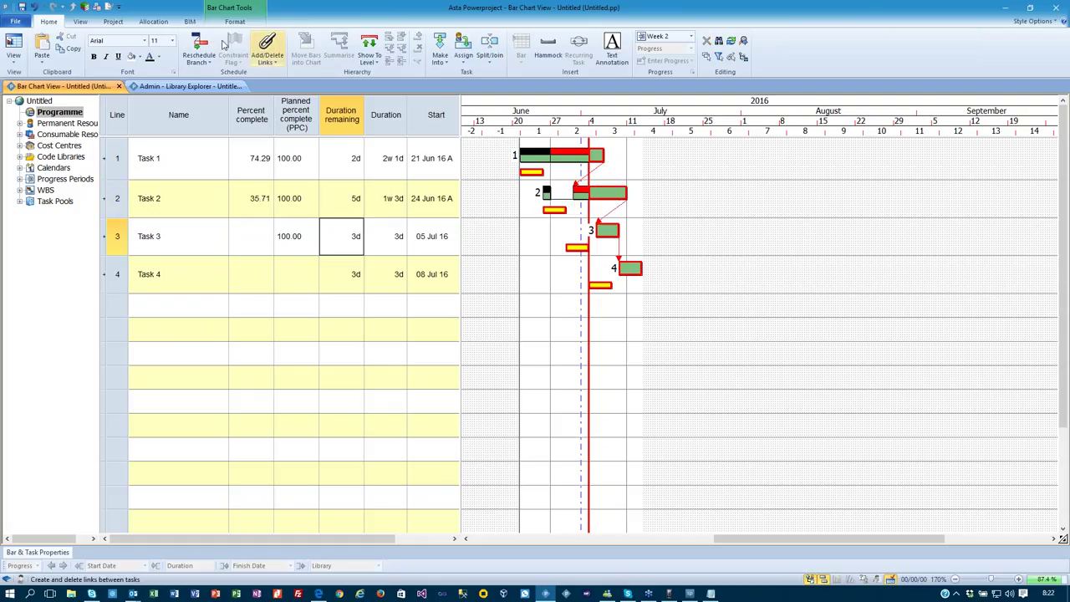
# Reschedule the programme so Tasks 3–4 start 13 and 18 Jul.
pyautogui.click(199, 47)
pyautogui.click(587, 336)
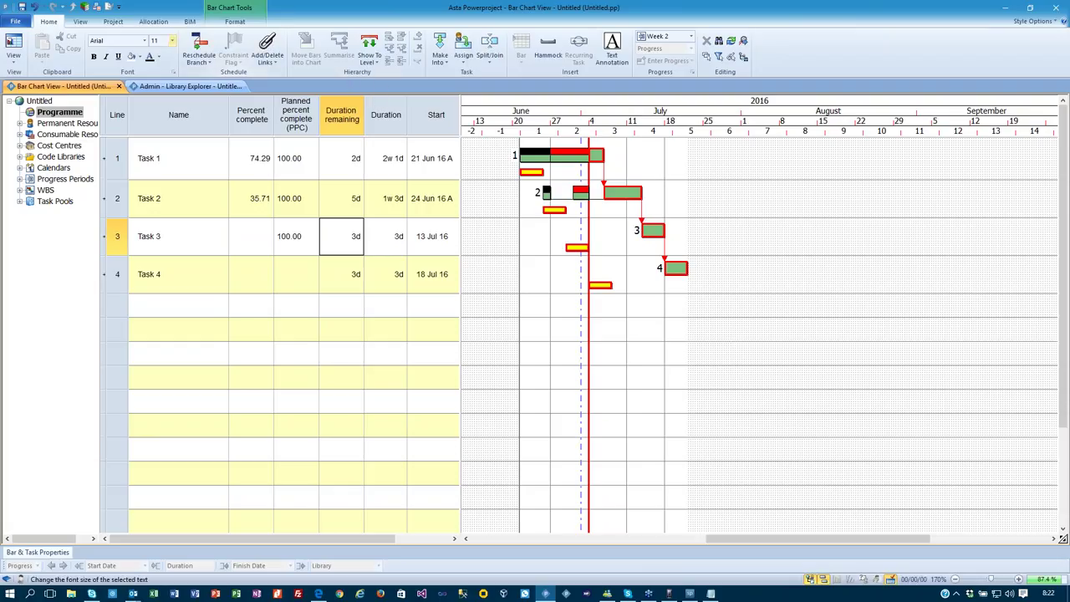
pyautogui.click(234, 21)
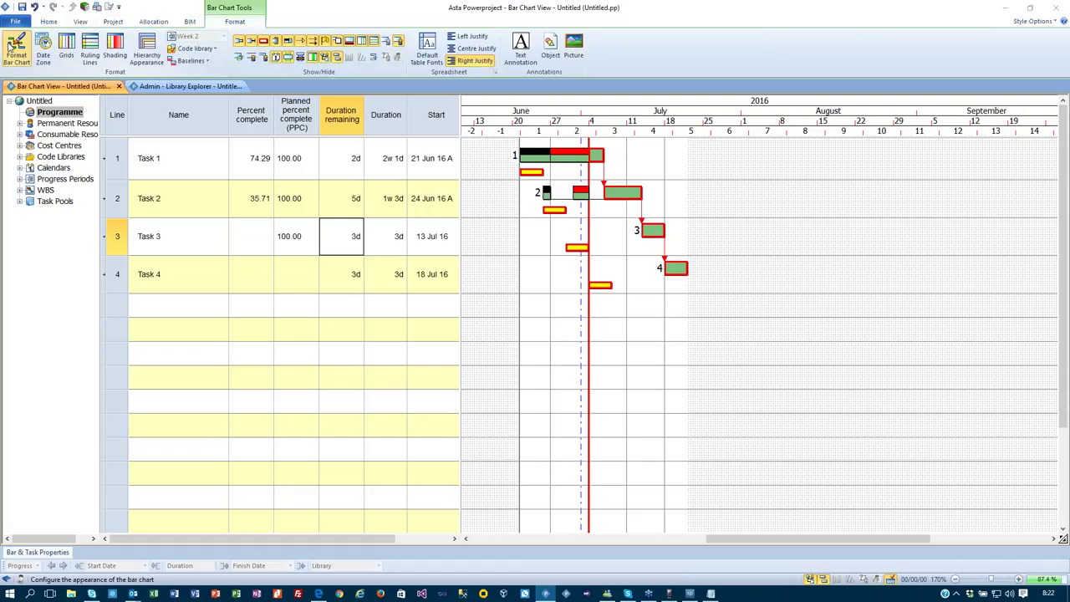
# In Format Bar Chart's Progress settings, show only the Week 1 progress entry date line.
pyautogui.click(11, 47)
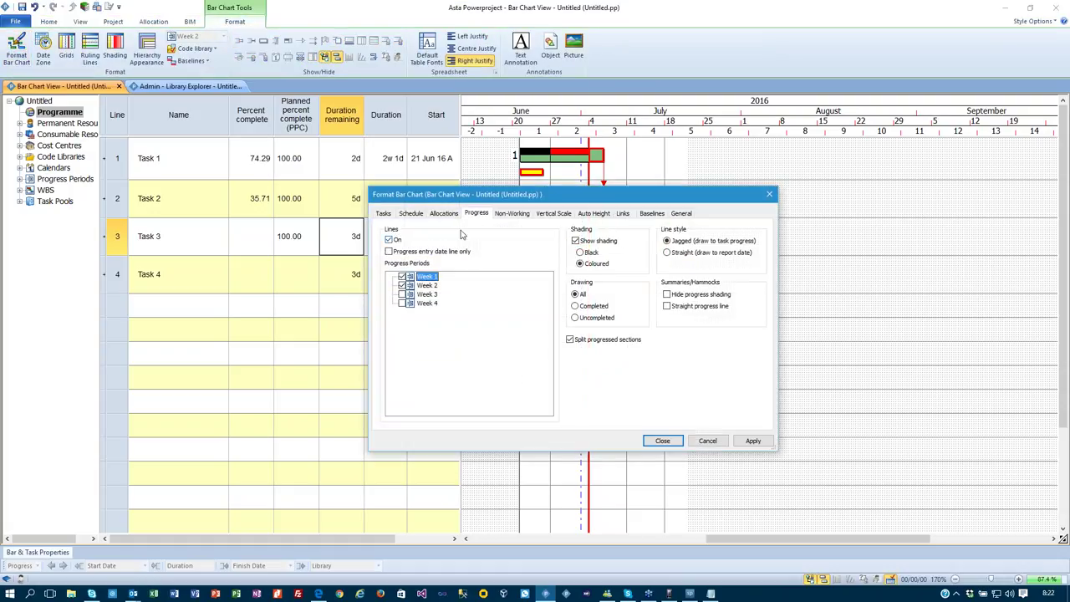
pyautogui.moveTo(483, 199); pyautogui.dragTo(206, 287)
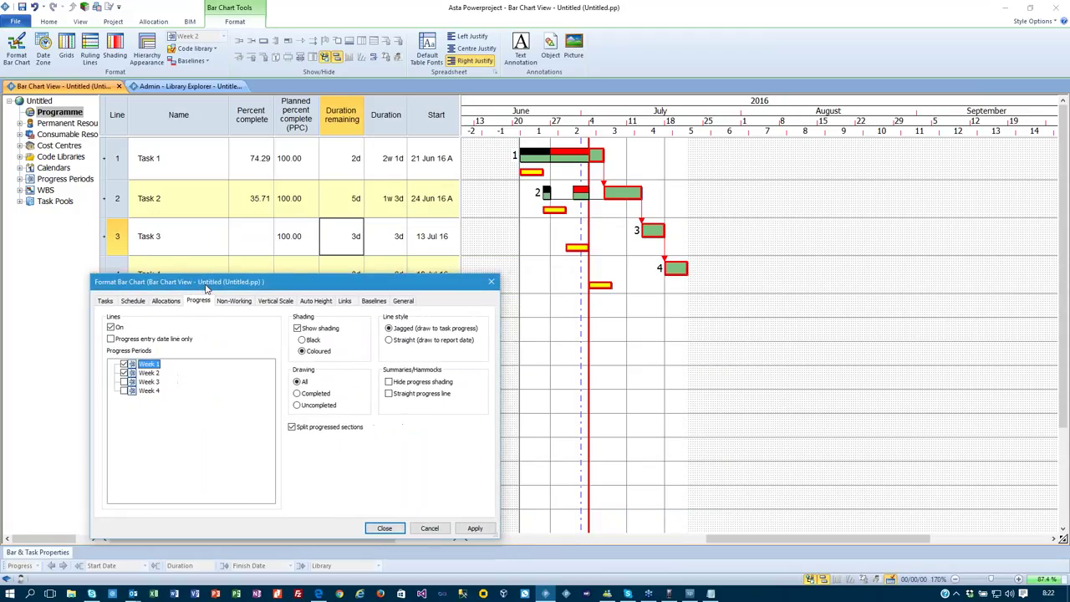
pyautogui.click(472, 528)
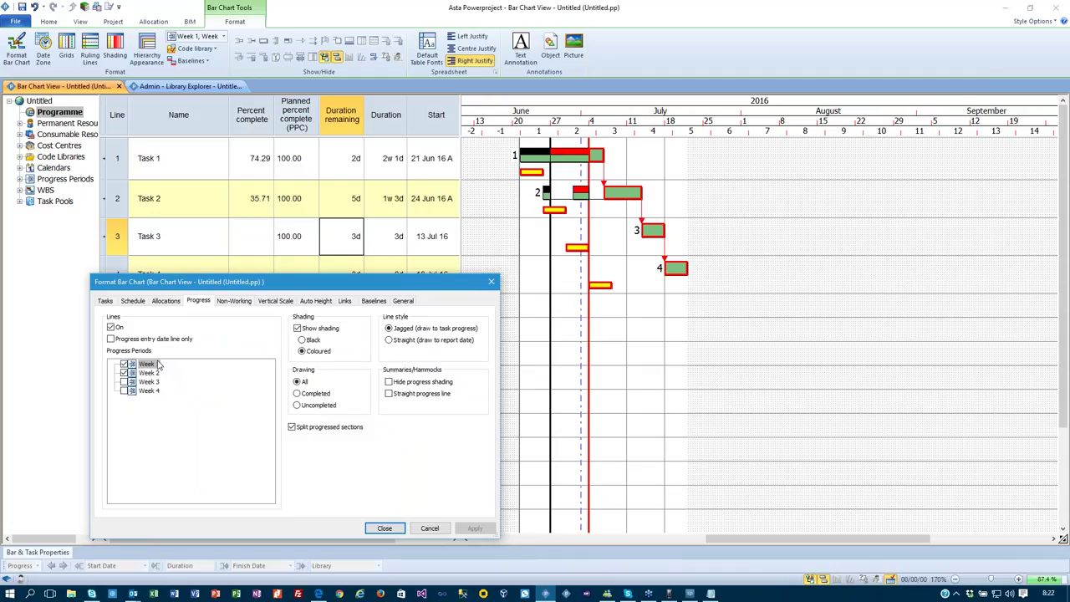
pyautogui.click(157, 364)
pyautogui.click(110, 339)
pyautogui.click(468, 528)
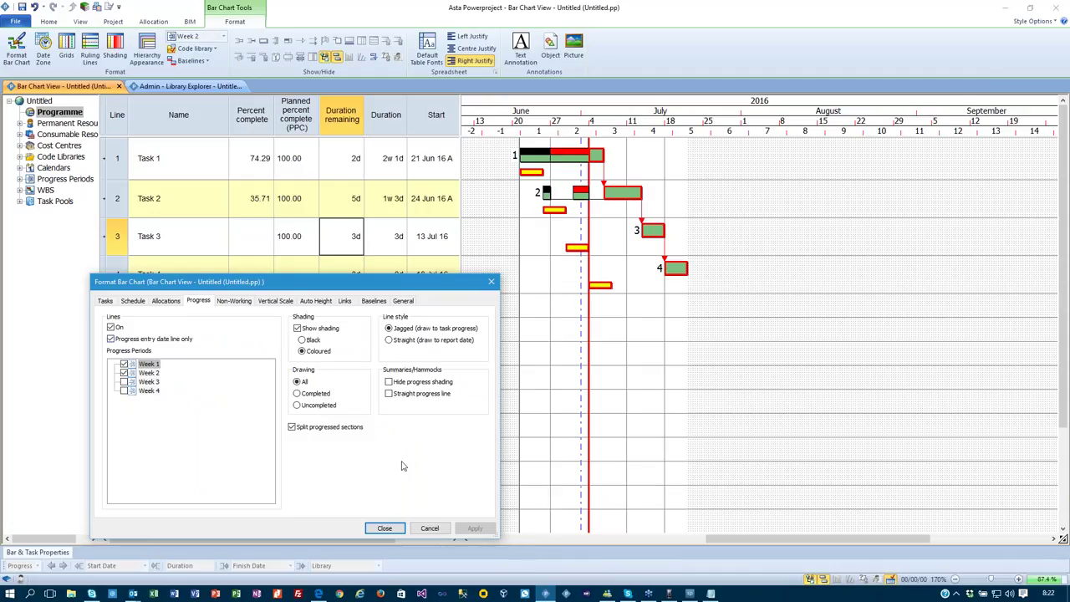
# Shade progressed bar sections black, keep progressed sections split, and close the dialog.
pyautogui.click(308, 341)
pyautogui.click(471, 528)
pyautogui.click(545, 192)
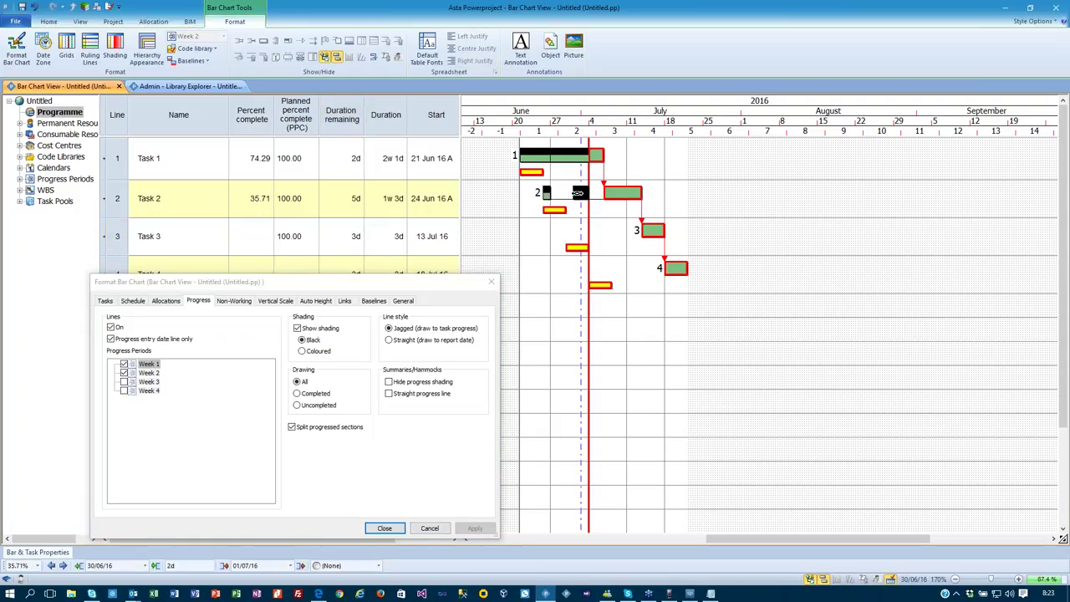
pyautogui.click(316, 428)
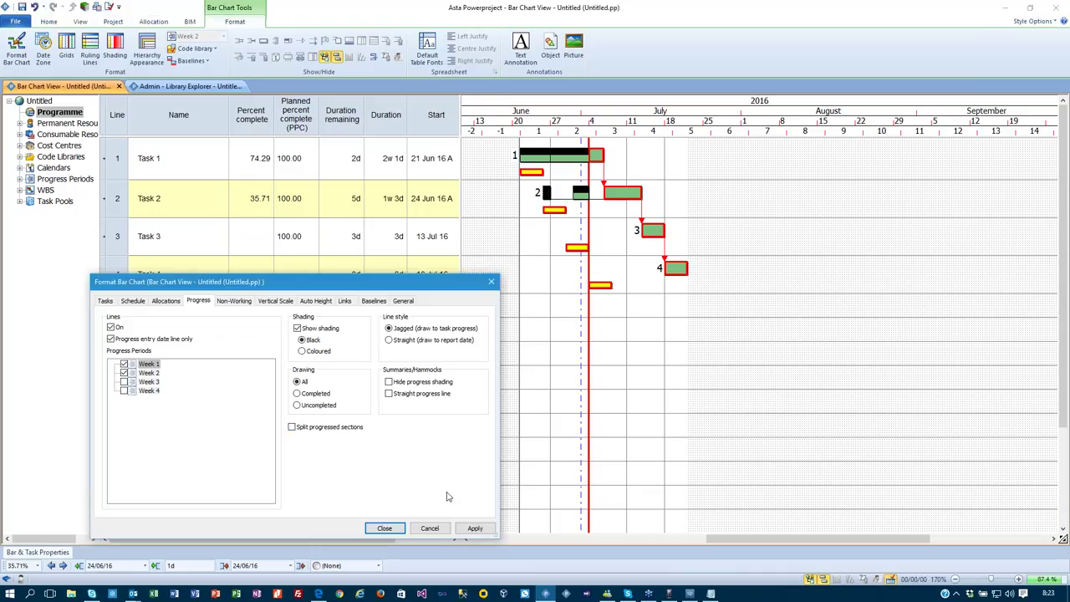
pyautogui.click(475, 527)
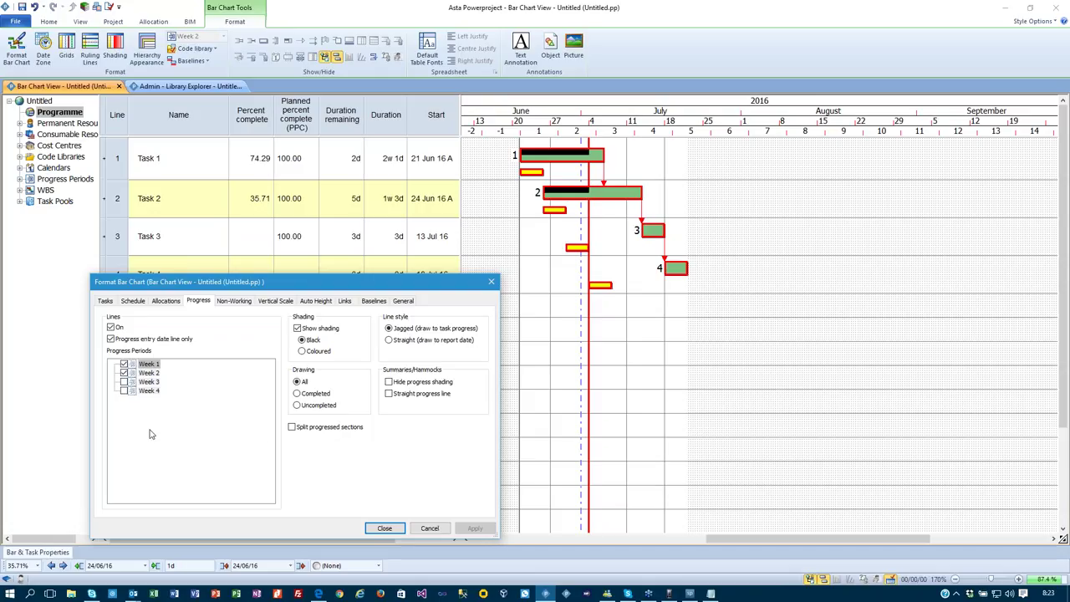
pyautogui.click(291, 428)
pyautogui.click(475, 528)
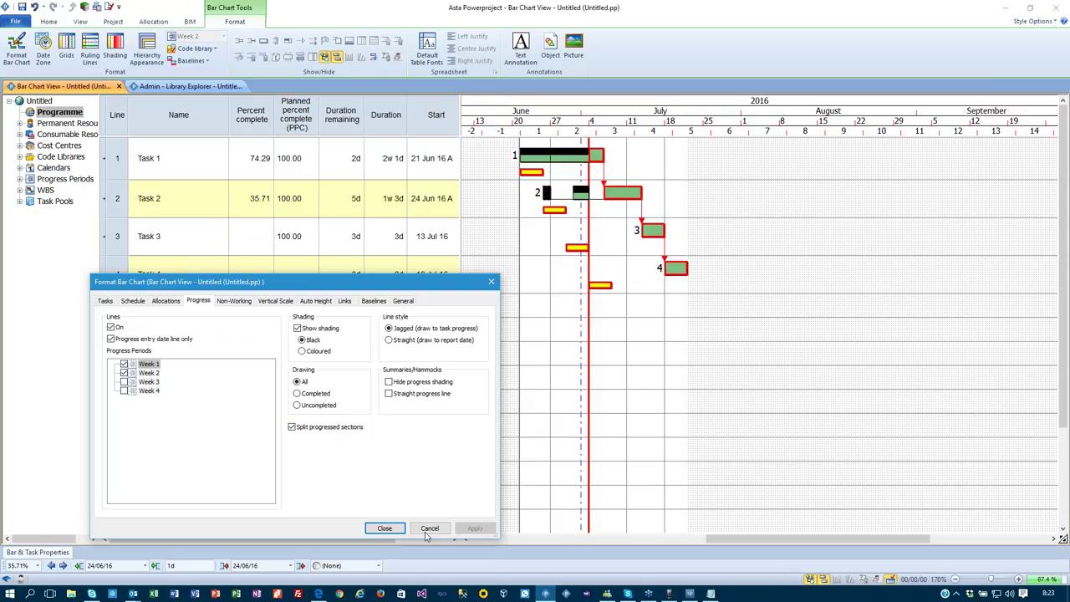
pyautogui.click(383, 527)
# Undo the stray task 5, then select Tasks 1–4 and delete them.
pyautogui.click(637, 427)
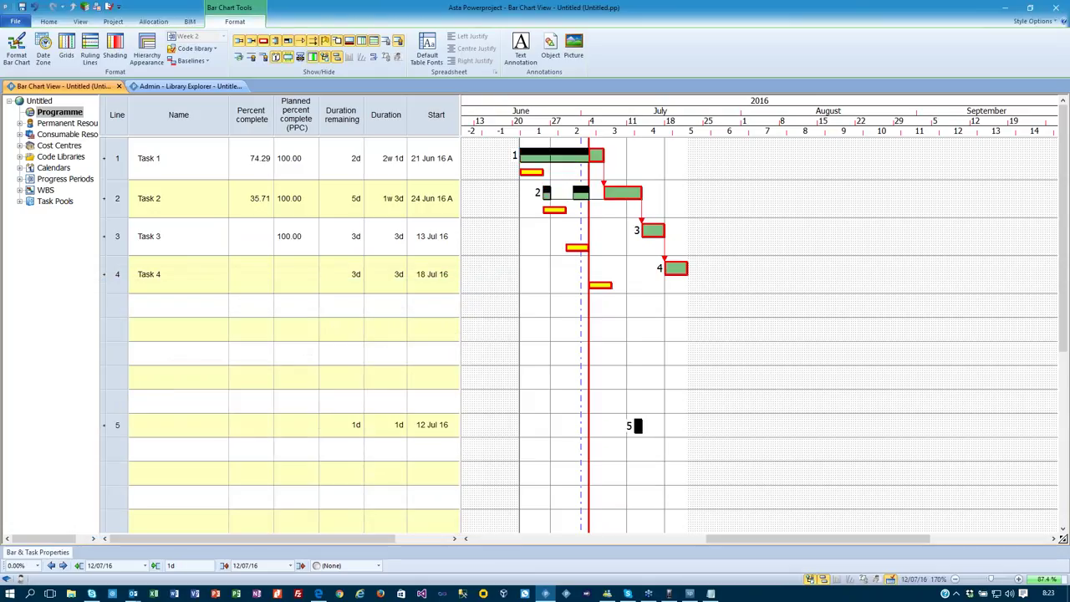
pyautogui.hotkey('ctrl', 'z')
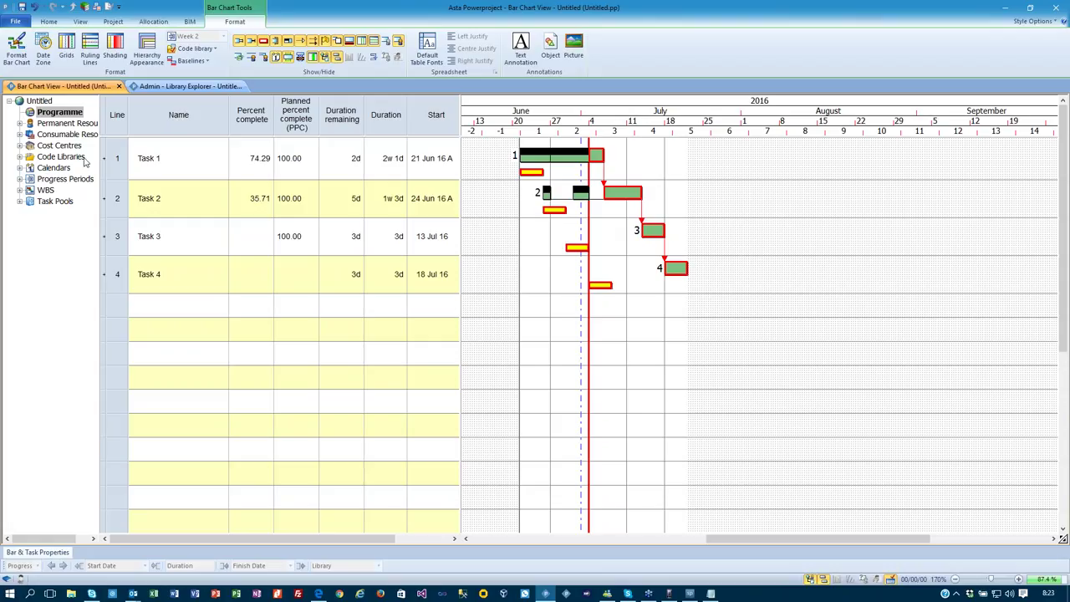
pyautogui.moveTo(114, 168); pyautogui.dragTo(98, 291)
pyautogui.press('Delete')
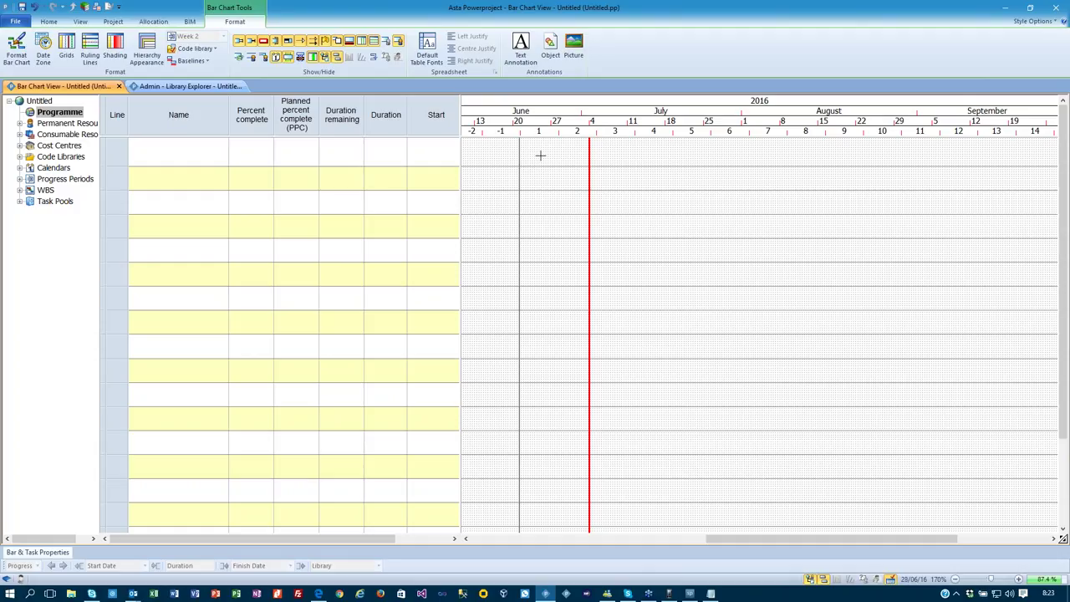
pyautogui.click(48, 21)
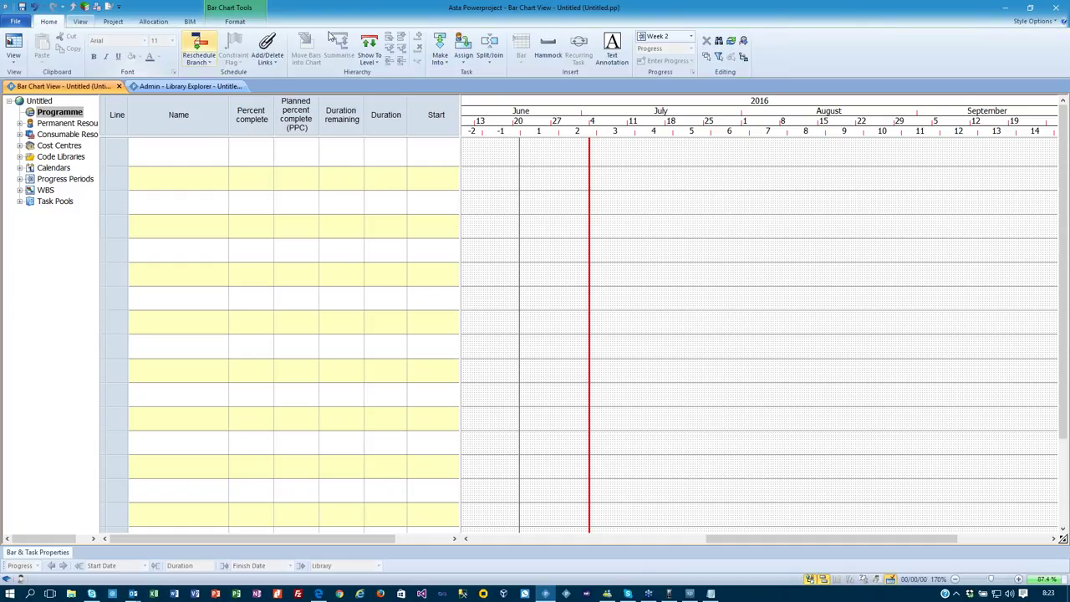
# Switch back to Week 1 and draw a 4w 2d task bar starting 28 Jun 16.
pyautogui.click(691, 36)
pyautogui.click(667, 48)
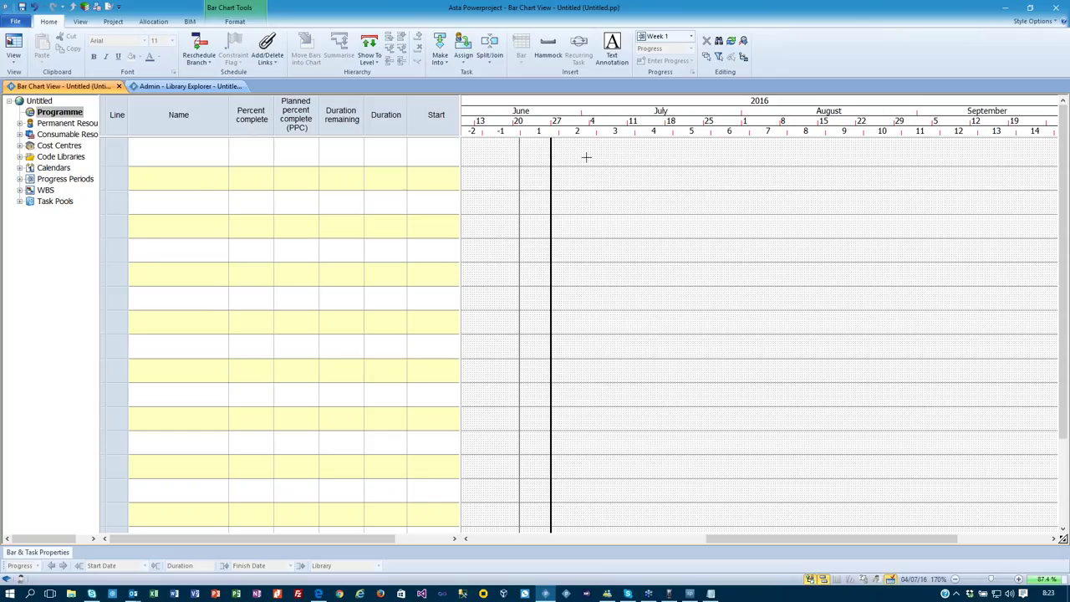
pyautogui.moveTo(569, 154); pyautogui.dragTo(734, 154)
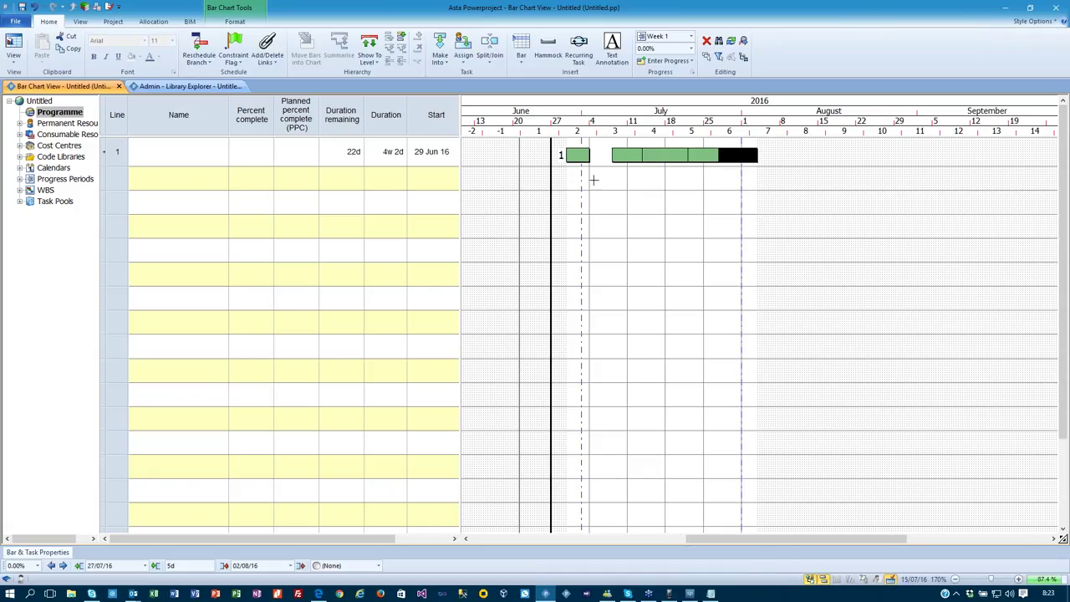
pyautogui.moveTo(652, 155); pyautogui.dragTo(712, 155)
pyautogui.click(651, 181)
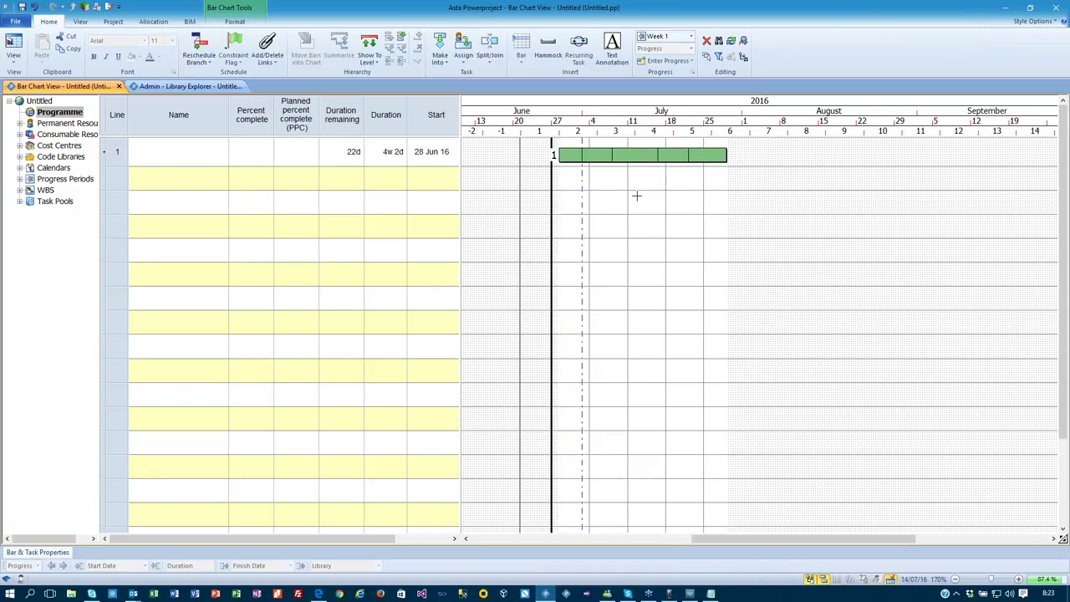
# Code the bar's first segments from the Build Stages library as 01 FND, 02 DPC, 03 DRN, 04 B1.
pyautogui.click(19, 156)
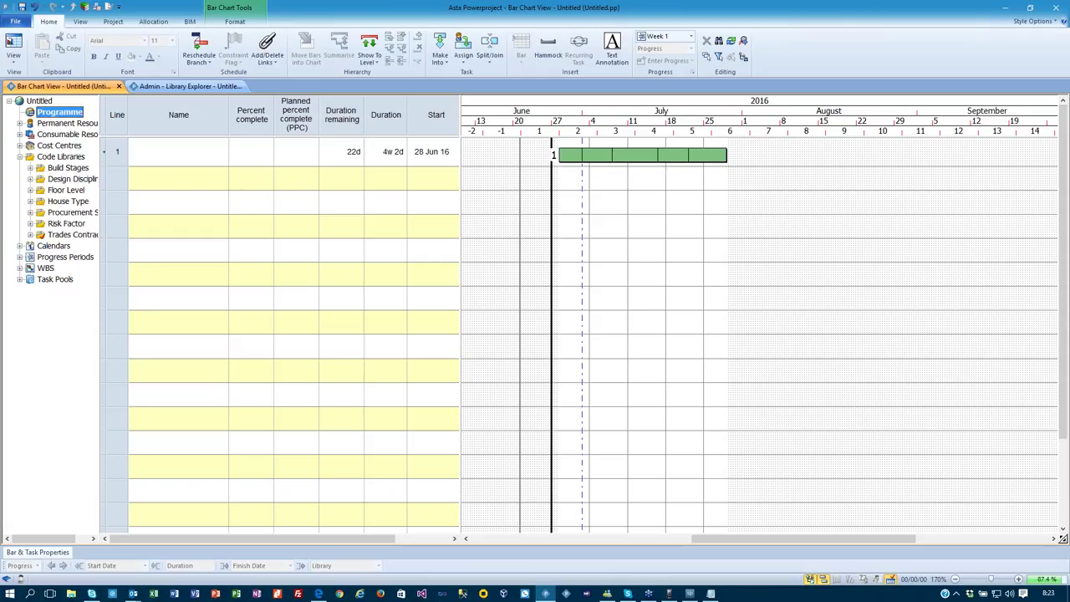
pyautogui.click(31, 168)
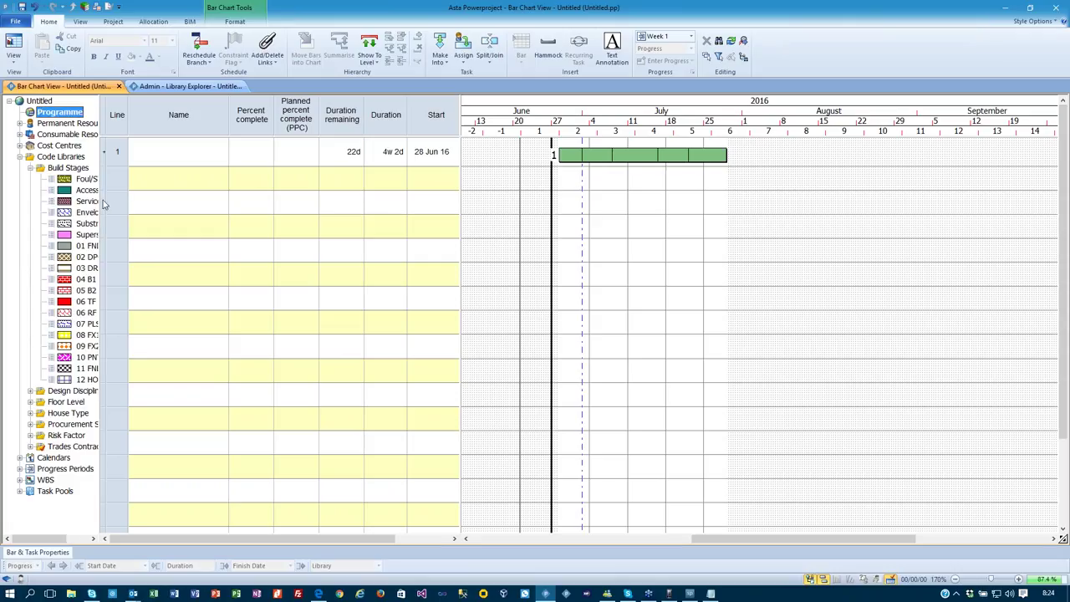
pyautogui.moveTo(102, 206); pyautogui.dragTo(158, 206)
pyautogui.moveTo(88, 246); pyautogui.dragTo(574, 158)
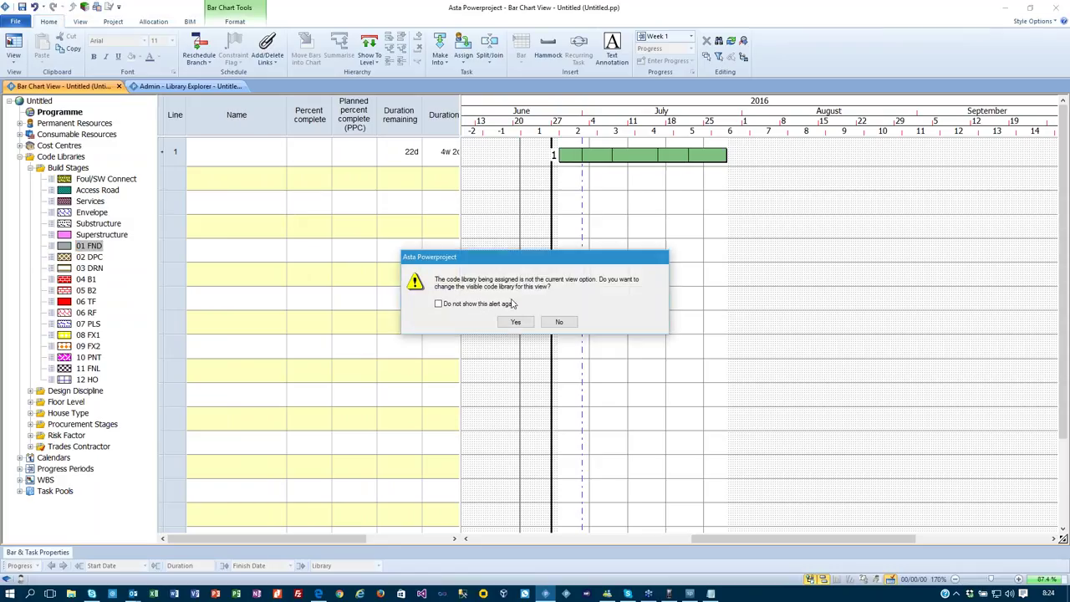
pyautogui.click(526, 324)
pyautogui.moveTo(83, 262)
pyautogui.mouseDown()
pyautogui.moveTo(518, 155)
pyautogui.moveTo(614, 155)
pyautogui.moveTo(597, 156)
pyautogui.mouseUp()
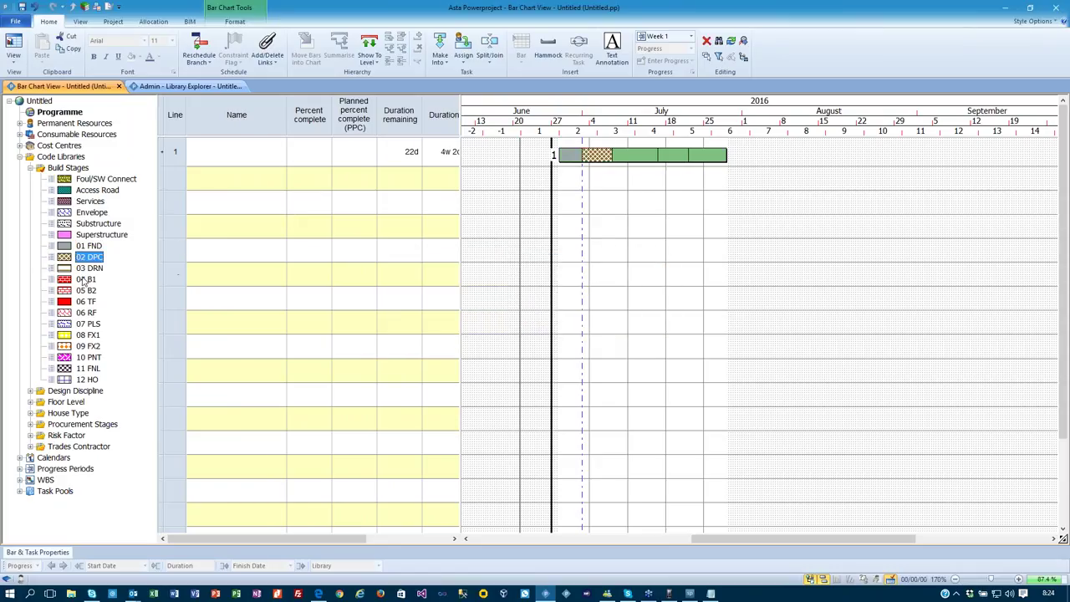
pyautogui.moveTo(89, 269); pyautogui.dragTo(629, 160)
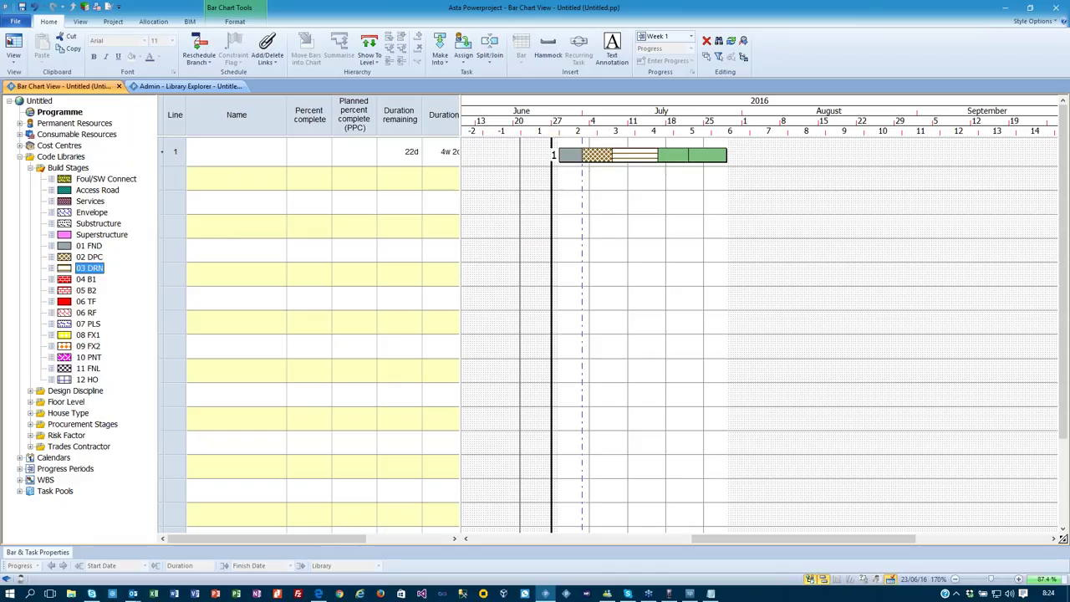
pyautogui.moveTo(86, 278); pyautogui.dragTo(673, 155)
pyautogui.moveTo(86, 312)
pyautogui.mouseDown()
pyautogui.moveTo(710, 173)
pyautogui.moveTo(709, 160)
pyautogui.mouseUp()
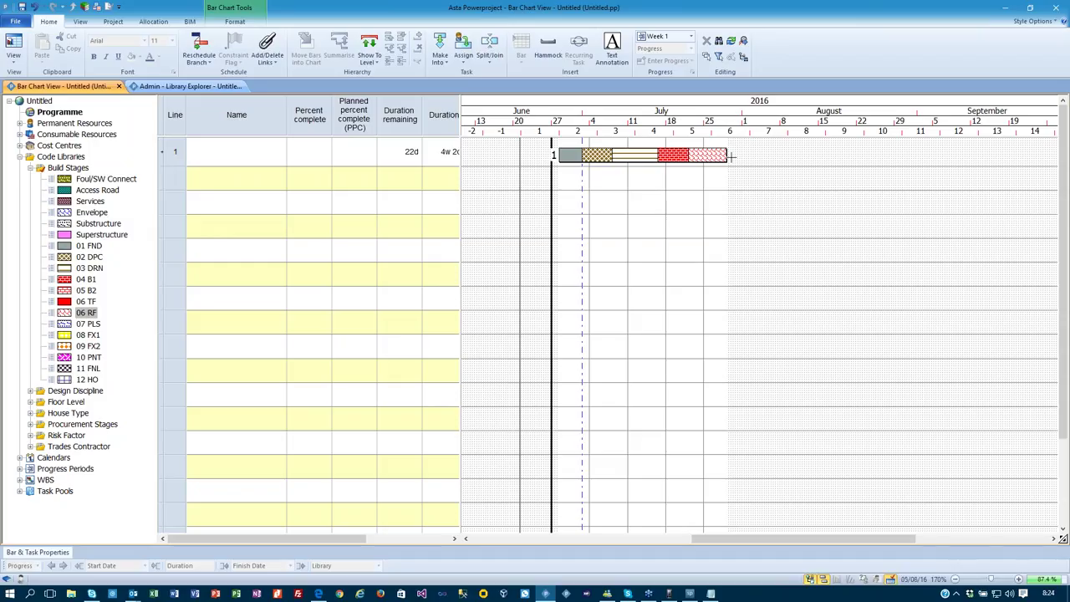
# Add three segments coded 07 PLS, 08 FX1 and 11 FNL, recode 06 TF, and close the gaps.
pyautogui.moveTo(735, 156); pyautogui.dragTo(856, 155)
pyautogui.moveTo(87, 324); pyautogui.dragTo(750, 161)
pyautogui.click(87, 335)
pyautogui.moveTo(88, 339); pyautogui.dragTo(798, 155)
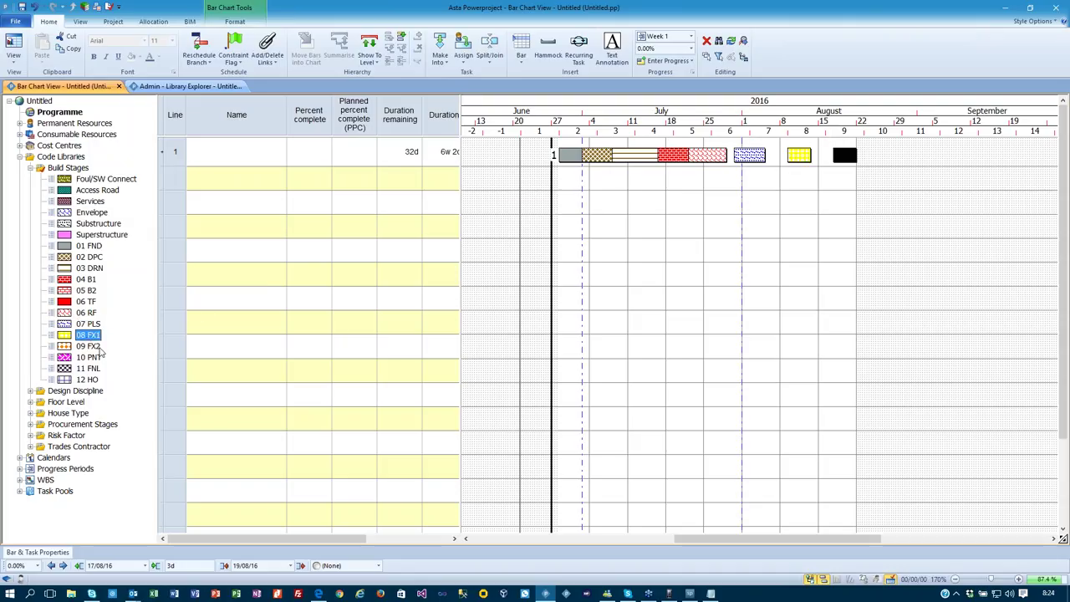
pyautogui.moveTo(87, 301); pyautogui.dragTo(721, 158)
pyautogui.click(713, 198)
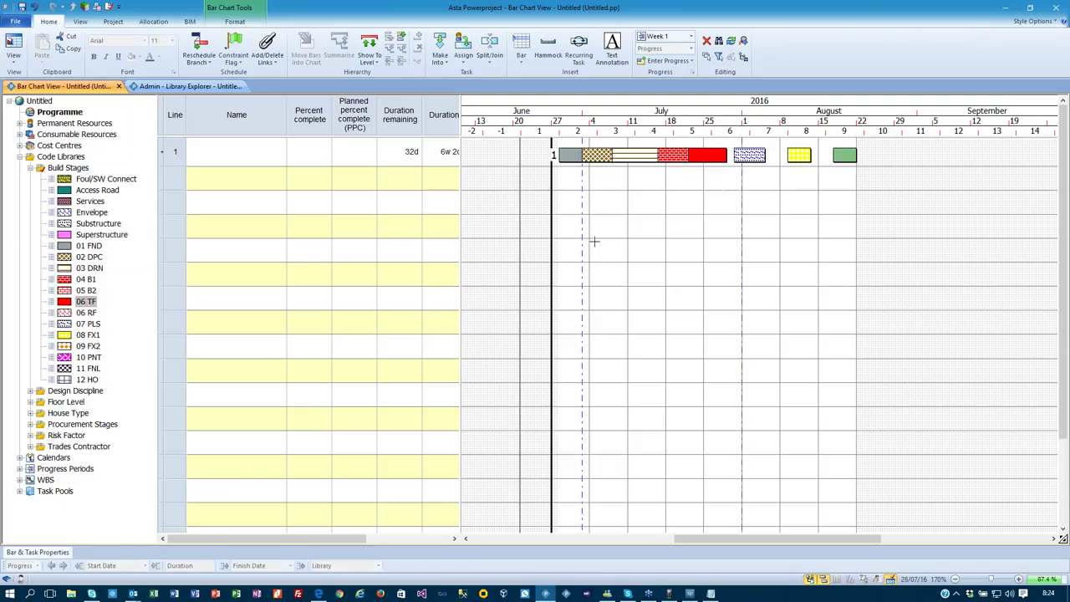
pyautogui.moveTo(702, 185); pyautogui.dragTo(851, 154)
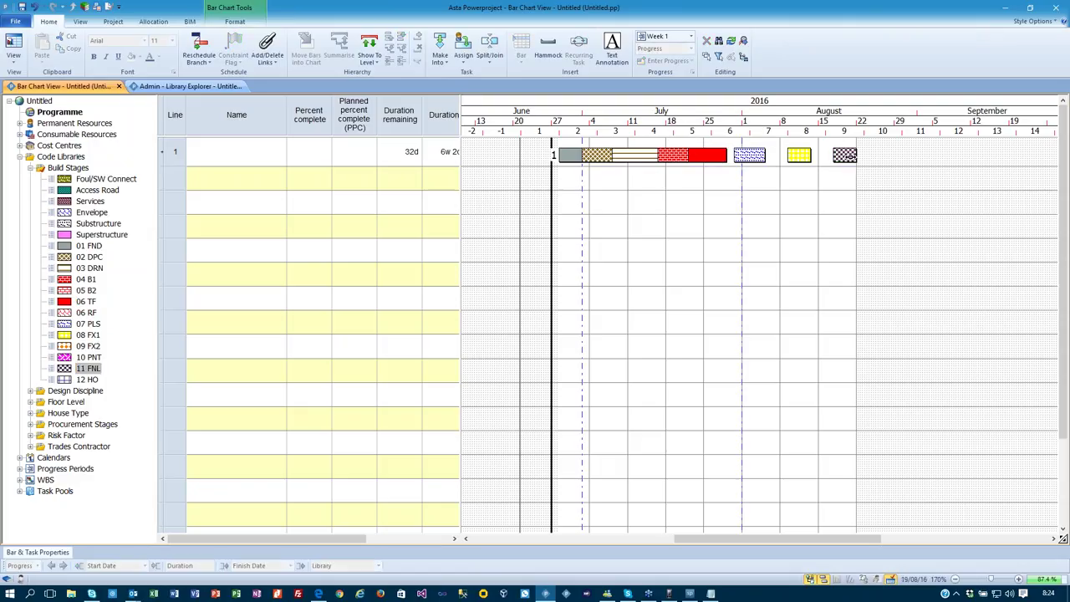
pyautogui.press('F9')
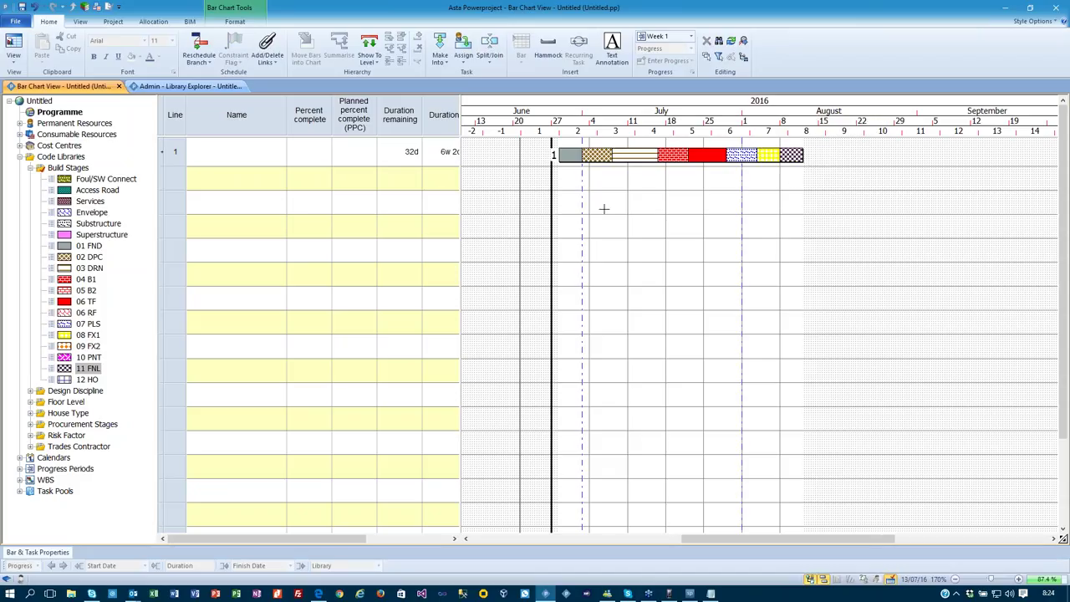
# Name the task Plot 1 and copy it into six plots, removing the blank rows between them.
pyautogui.click(203, 153)
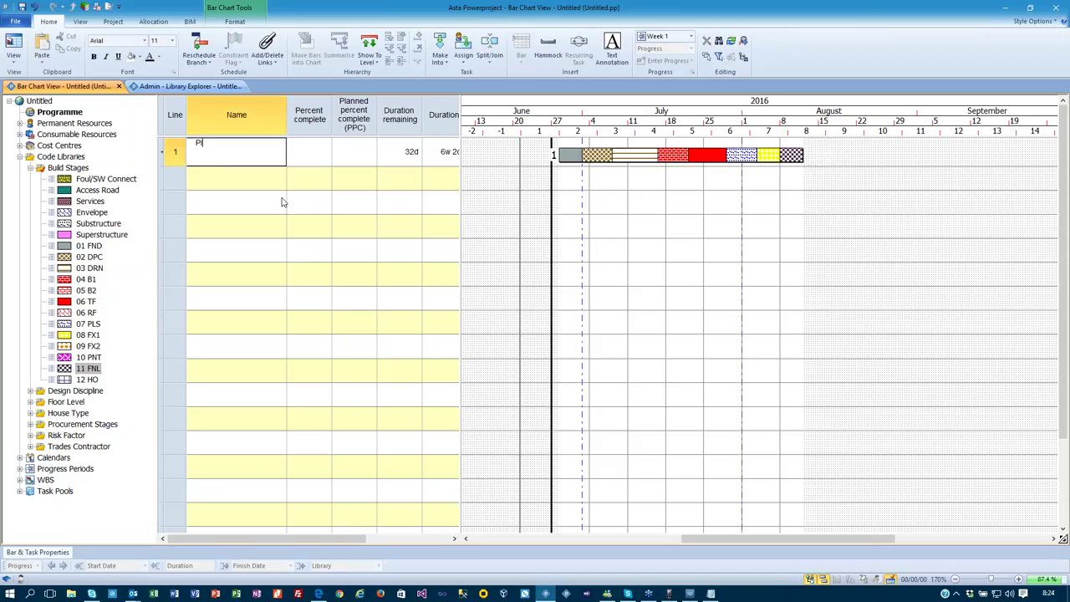
pyautogui.press('Return')
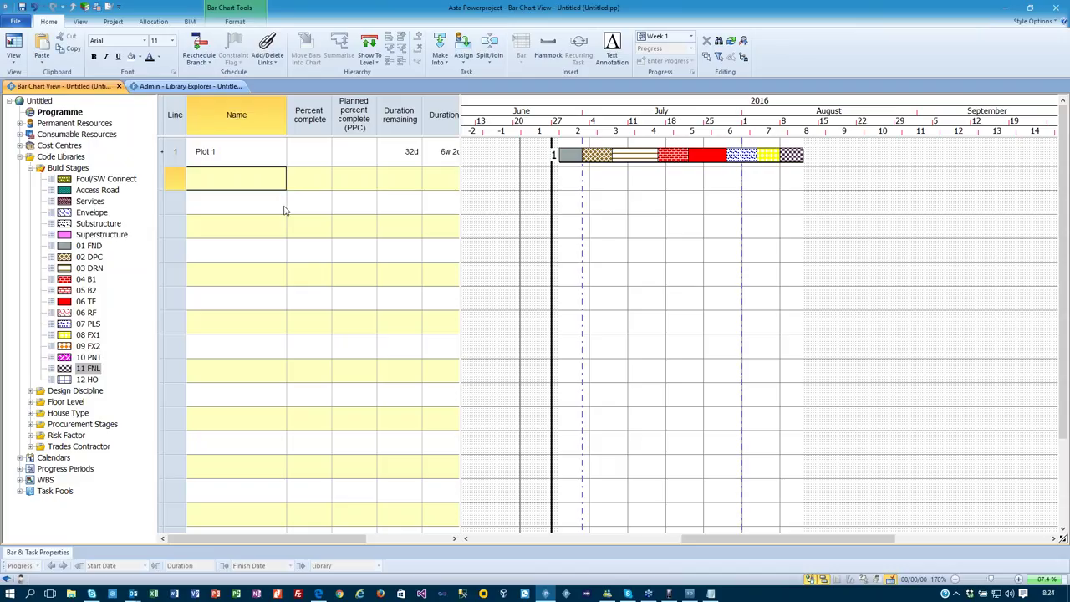
pyautogui.click(178, 158)
pyautogui.hotkey('ctrl', 'c')
pyautogui.click(563, 208)
pyautogui.hotkey('ctrl', 'v')
pyautogui.hotkey('ctrl', 'v')
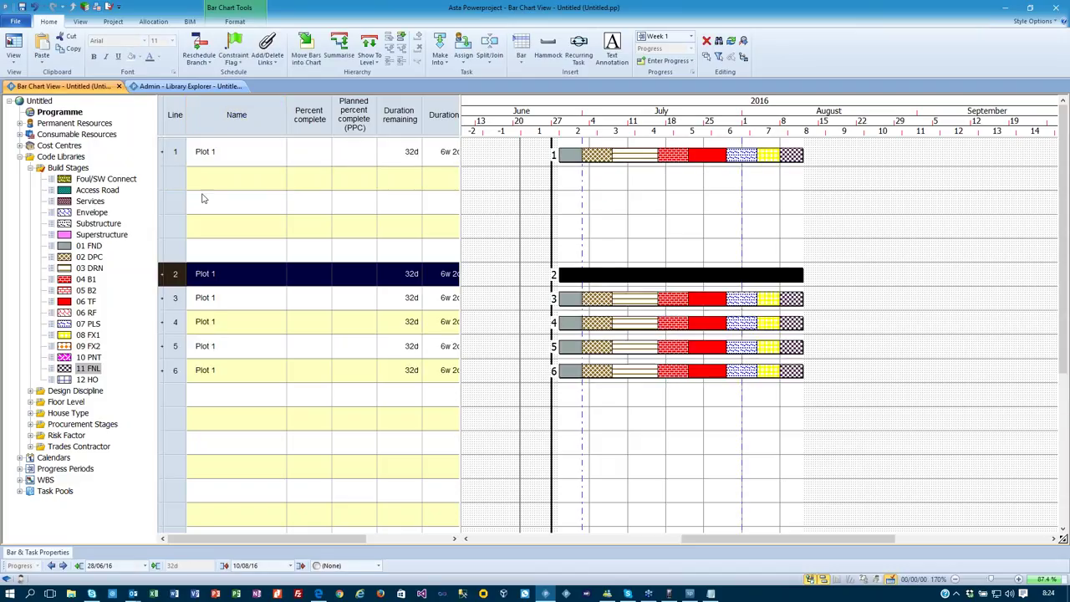
pyautogui.moveTo(180, 179); pyautogui.dragTo(180, 251)
pyautogui.press('Delete')
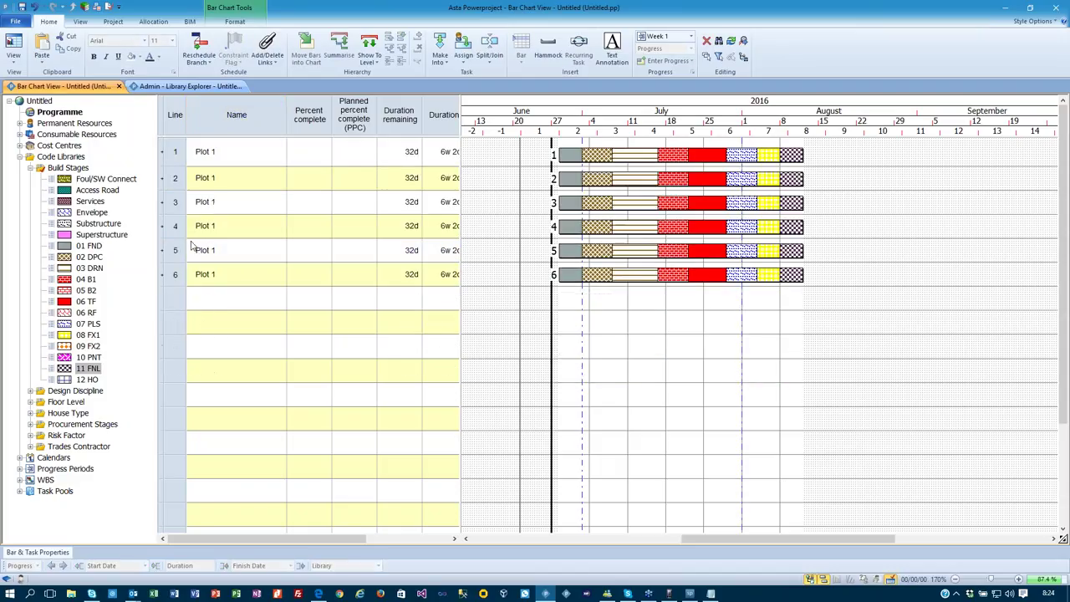
# Link the six plots in sequence and reschedule so they run back-to-back.
pyautogui.moveTo(573, 183); pyautogui.dragTo(566, 166)
pyautogui.click(268, 55)
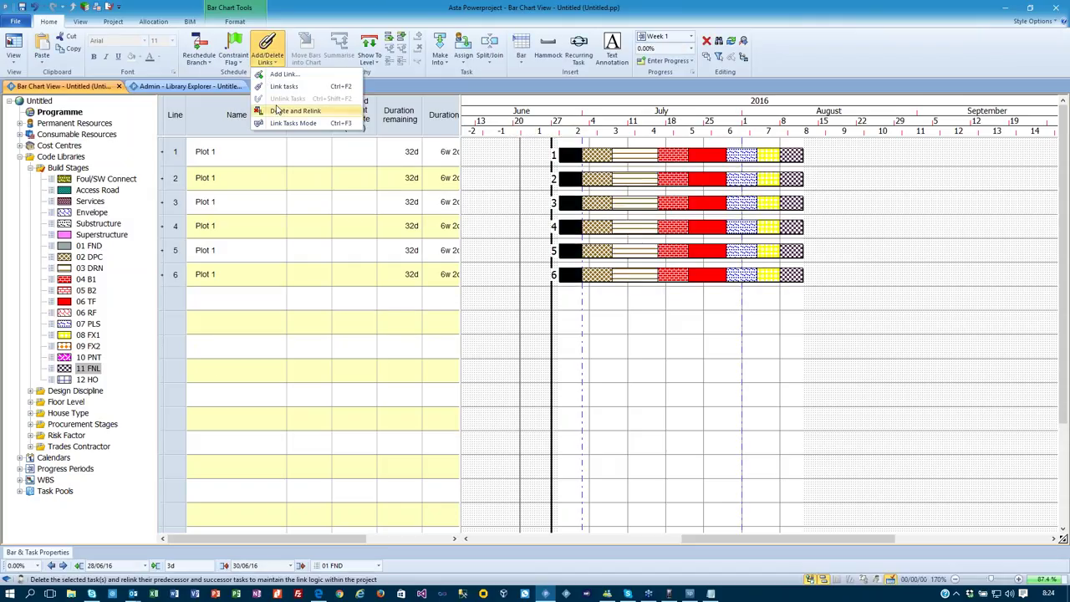
pyautogui.click(281, 87)
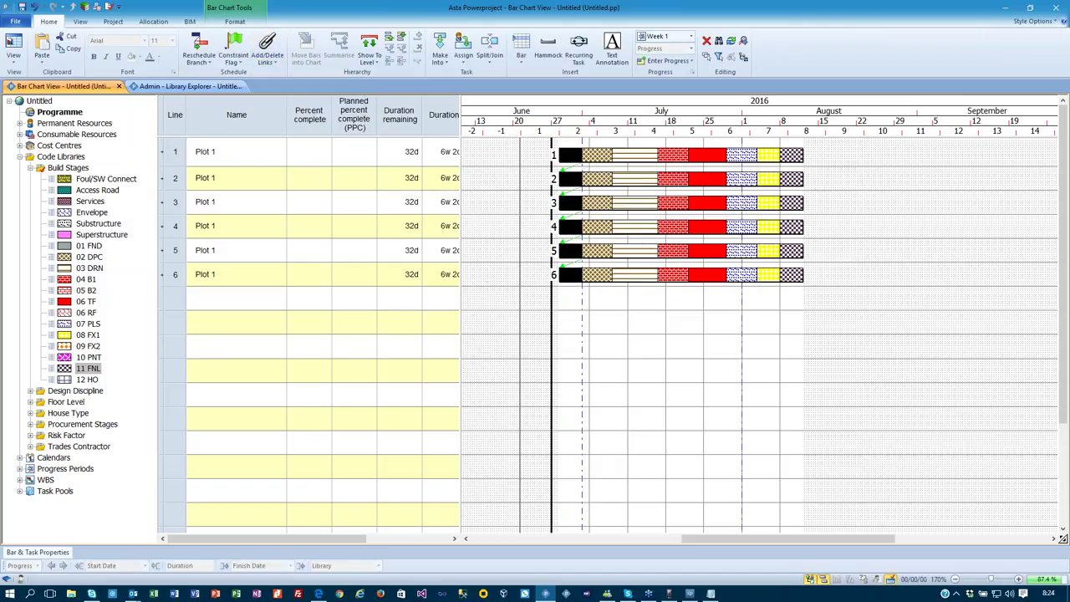
pyautogui.click(199, 47)
pyautogui.click(586, 335)
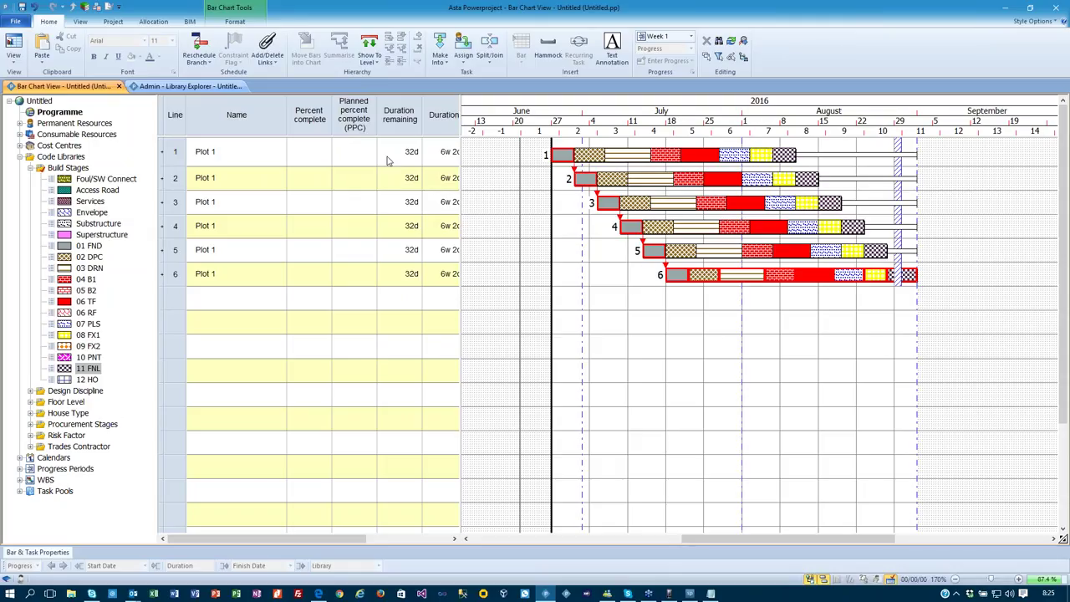
pyautogui.click(674, 37)
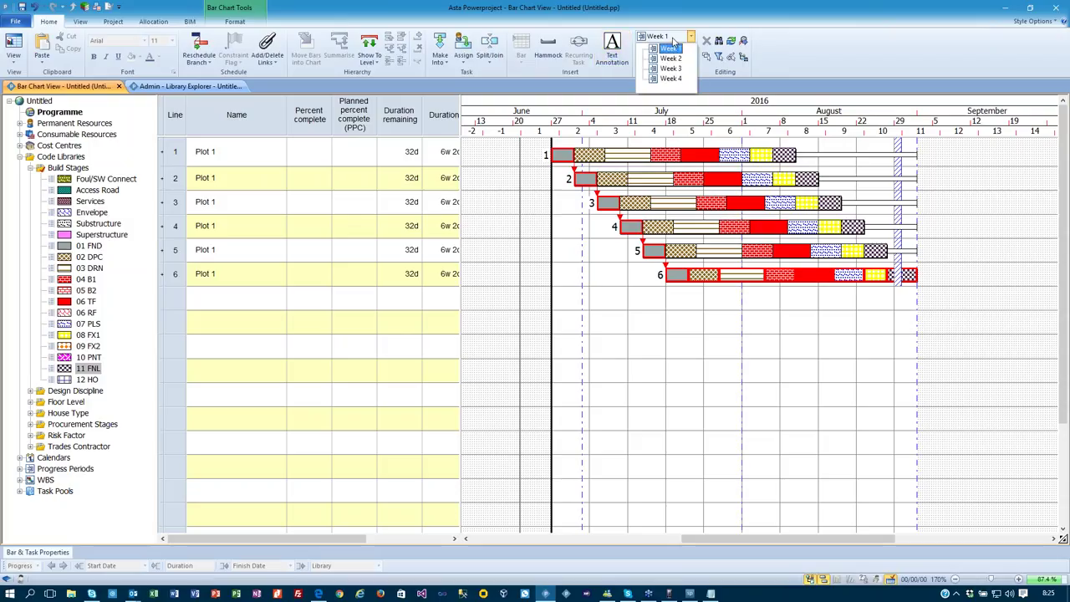
# With Week 2 as the progress period, mark Plot 1's first stage 100% complete.
pyautogui.click(670, 58)
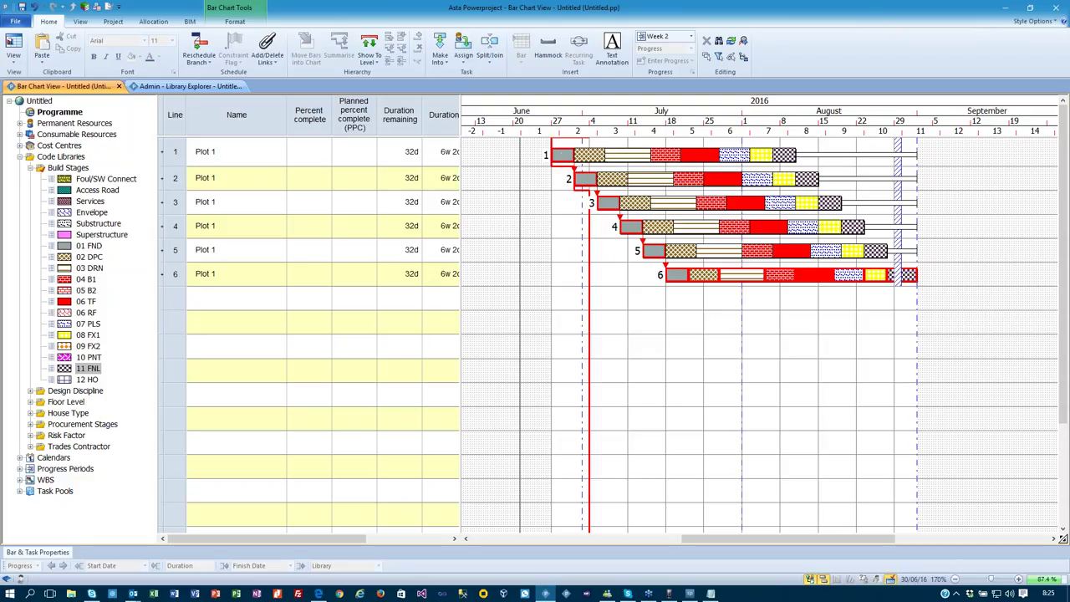
pyautogui.click(564, 155)
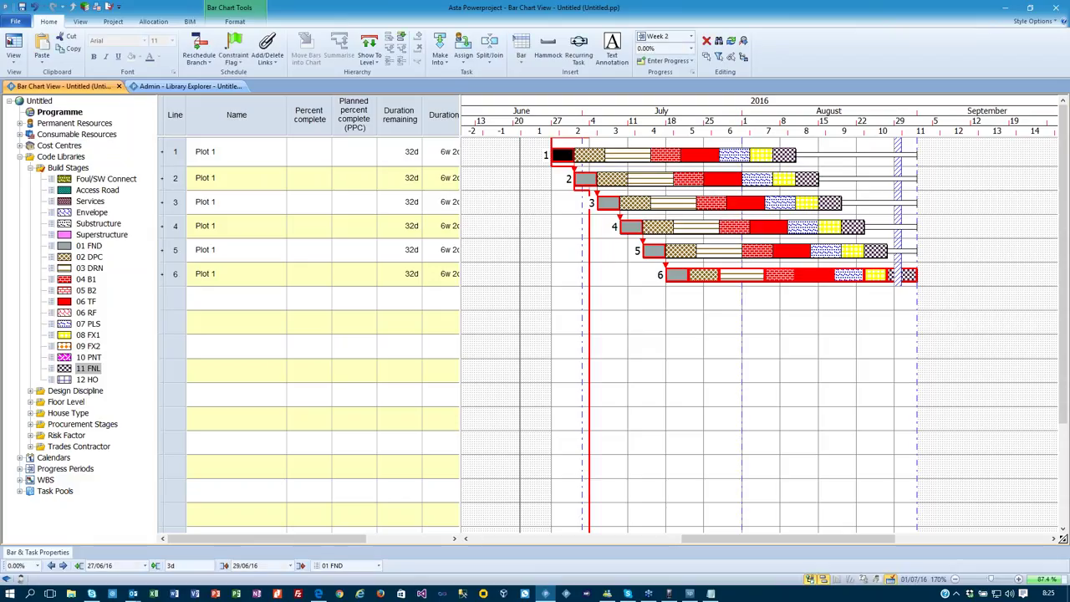
pyautogui.click(35, 566)
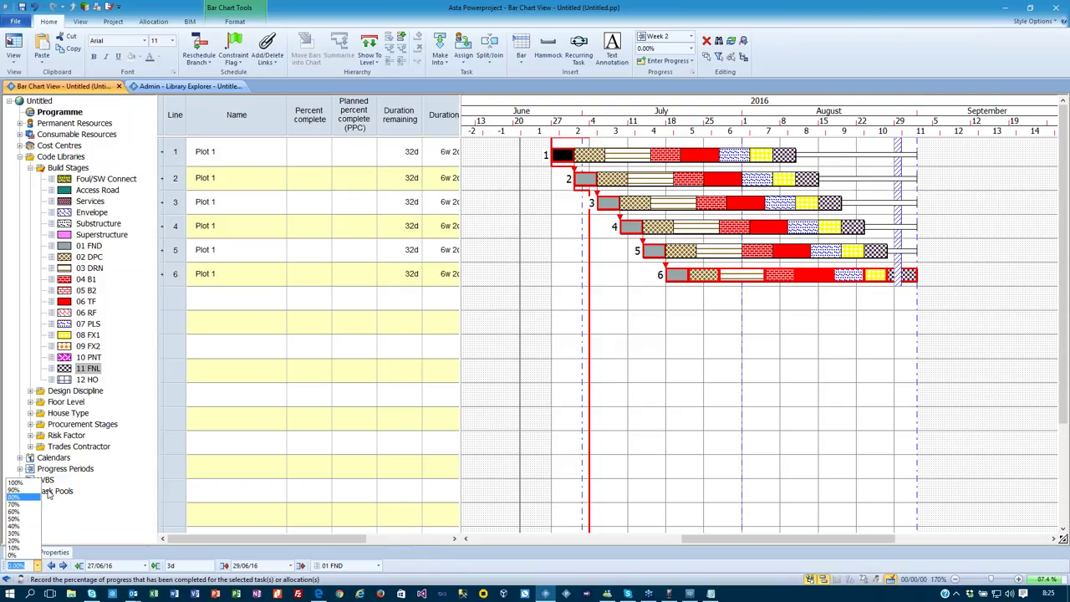
pyautogui.click(18, 483)
pyautogui.click(685, 375)
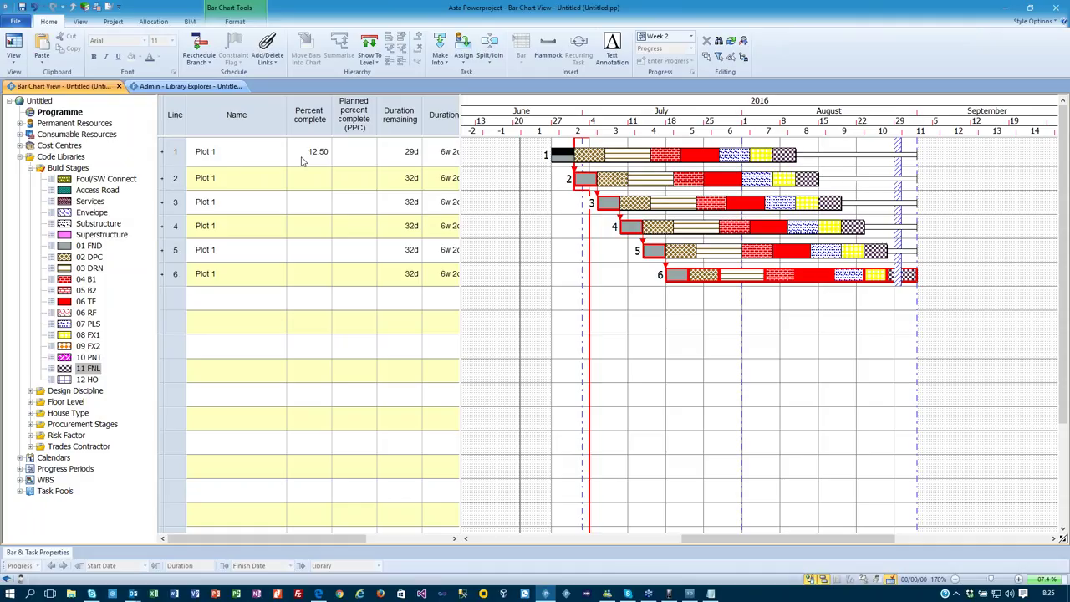
# Expand Plot 1, enter 10% complete for stage 2, and start a reschedule with F9.
pyautogui.click(161, 153)
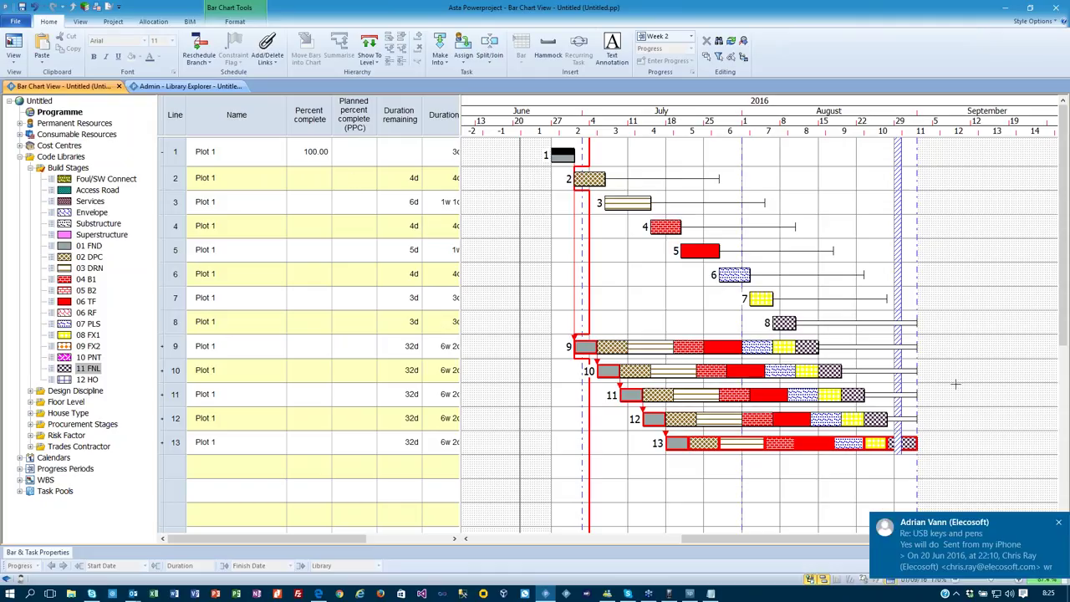
pyautogui.click(1061, 530)
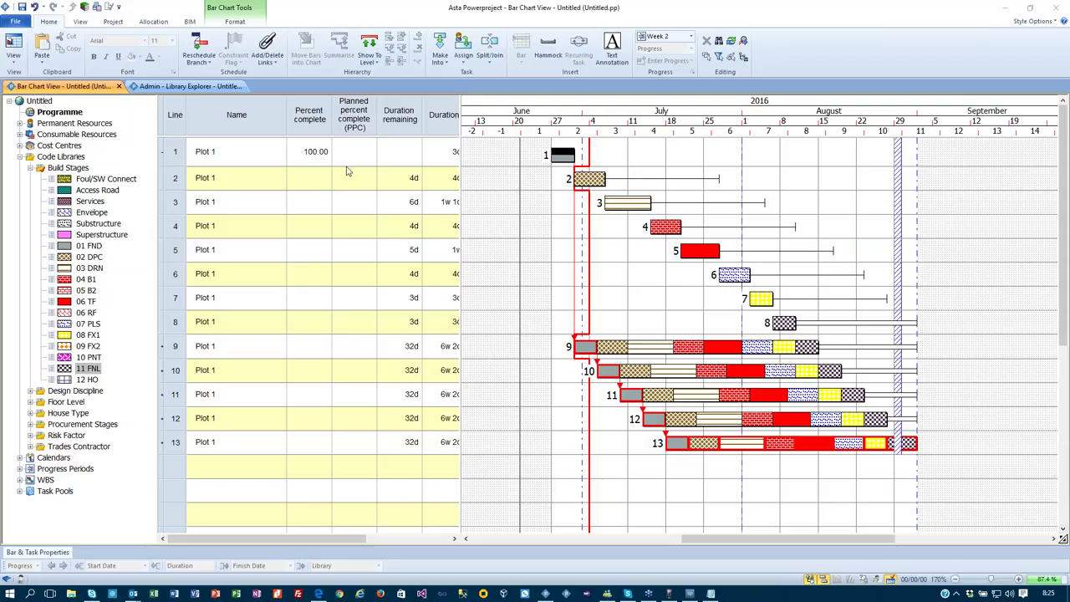
pyautogui.click(304, 180)
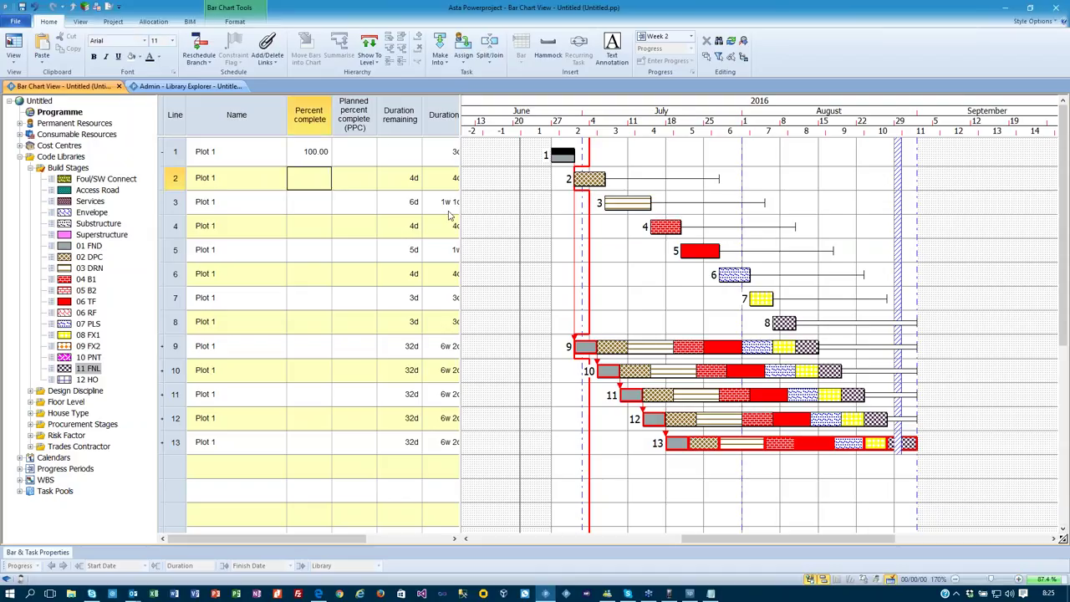
pyautogui.write('10')
pyautogui.press('Return')
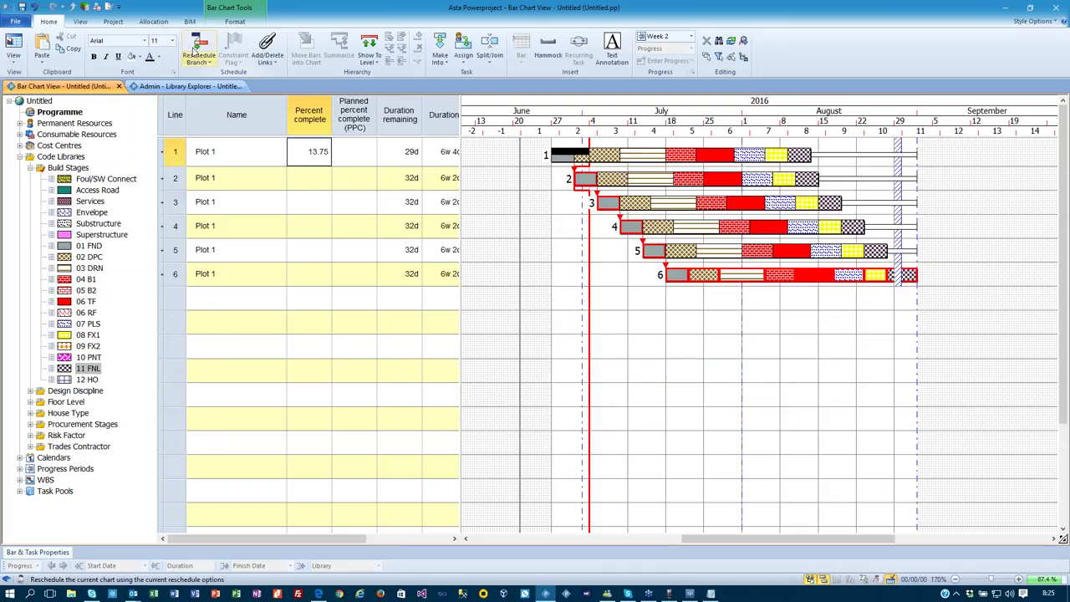
pyautogui.press('F9')
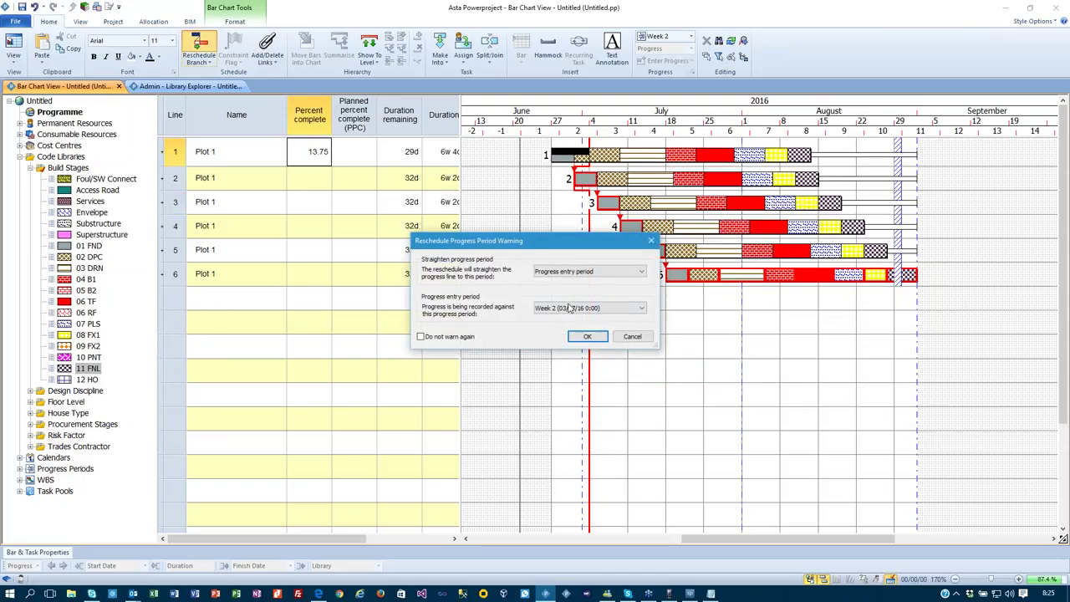
# Confirm the Week 2 reschedule warning, leaving Plot 1 at 13.75% complete with 29d remaining.
pyautogui.click(588, 336)
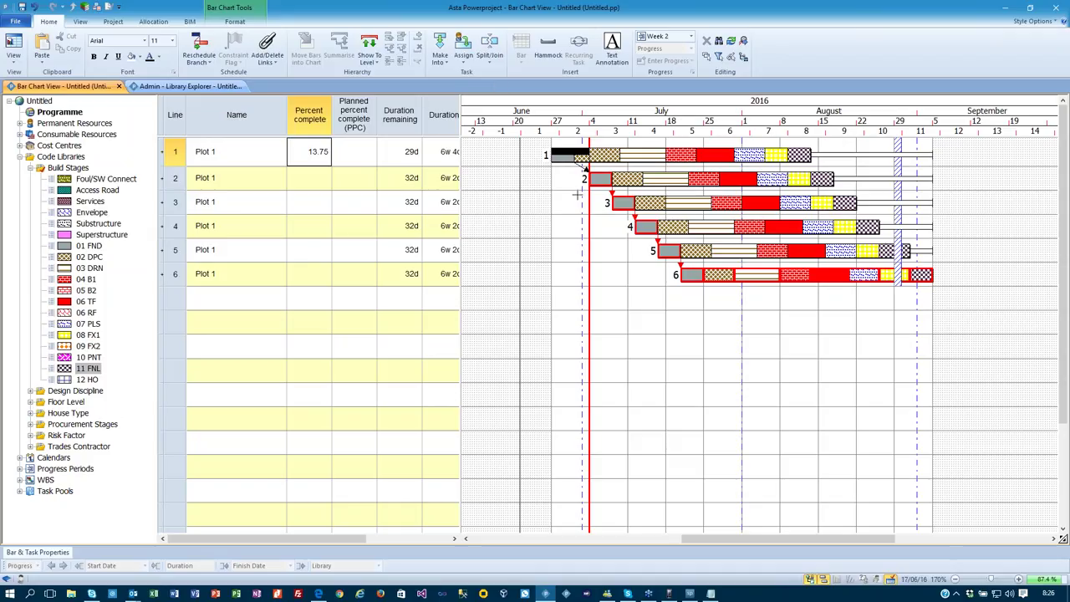
pyautogui.click(235, 21)
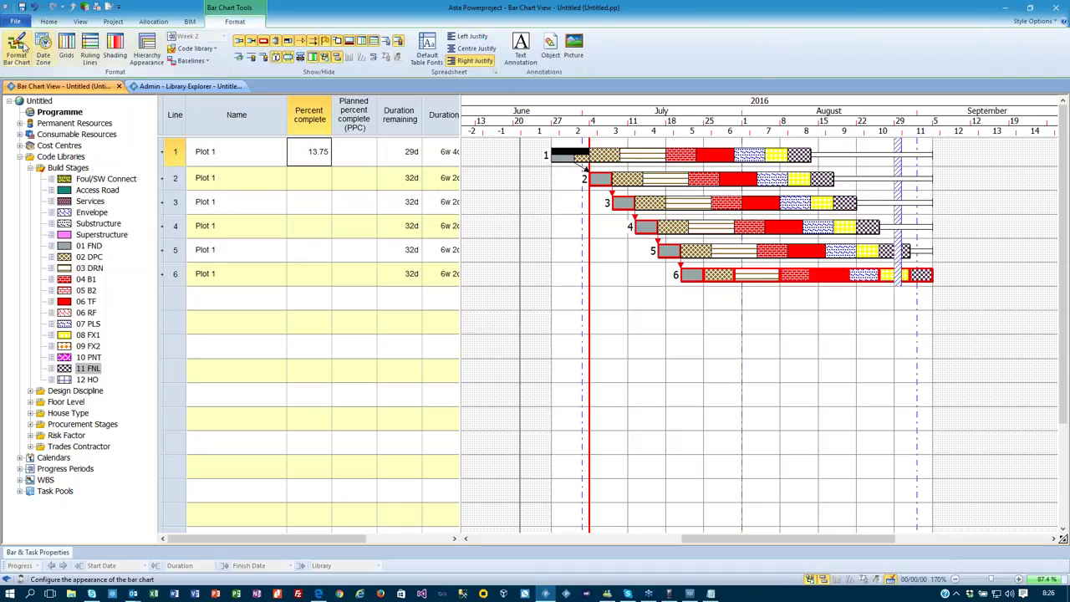
# Turn on colour progress shading in the bar chart format settings.
pyautogui.click(25, 48)
pyautogui.click(303, 351)
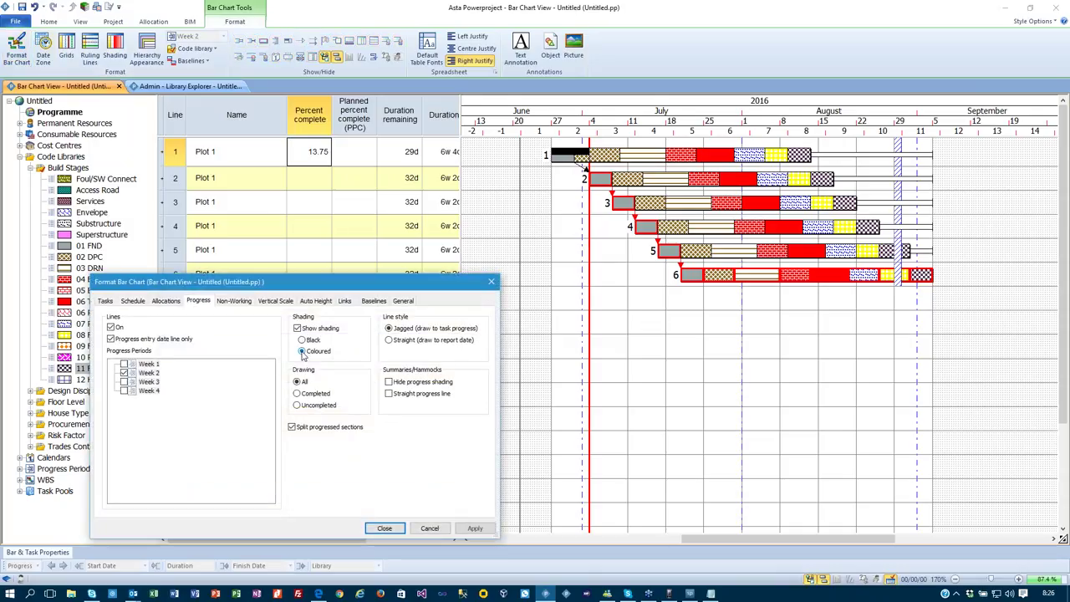
pyautogui.click(385, 526)
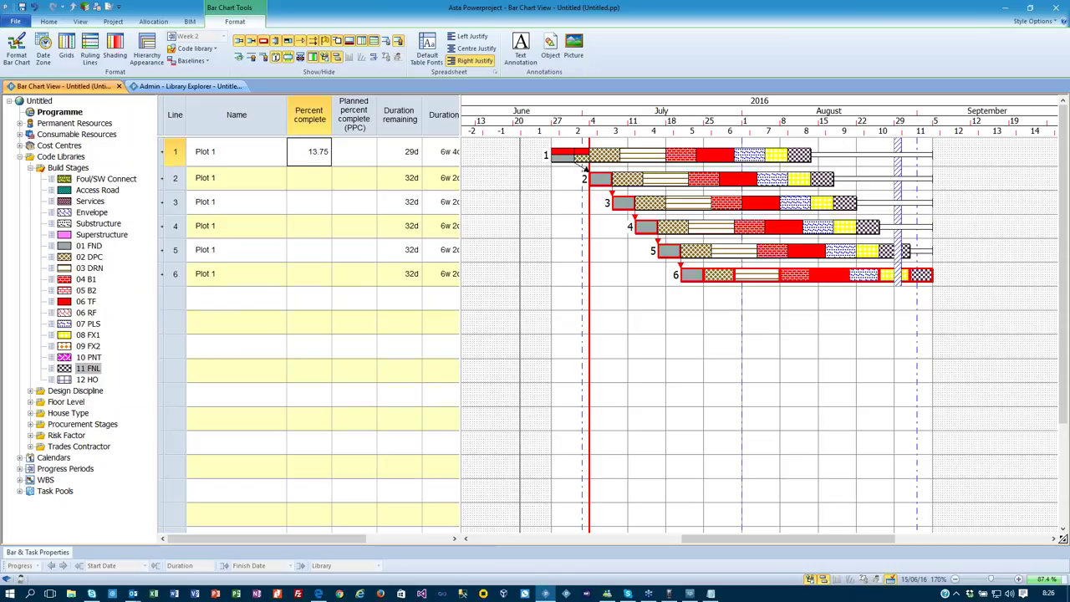
# Close the project Progress options with update via duration remaining off, and select Plot 1's first stage.
pyautogui.click(14, 22)
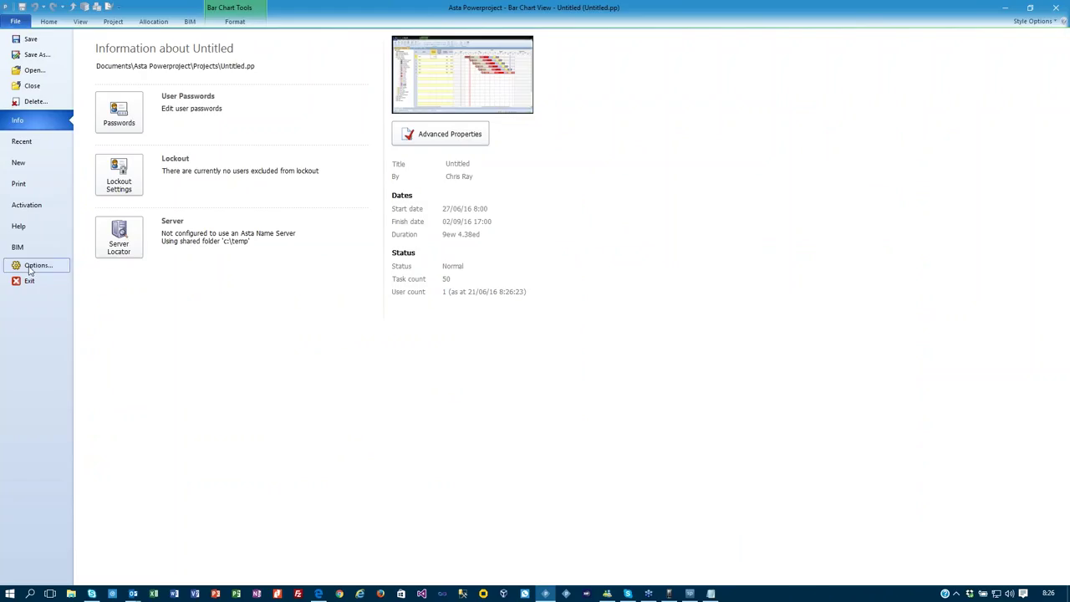
pyautogui.click(33, 266)
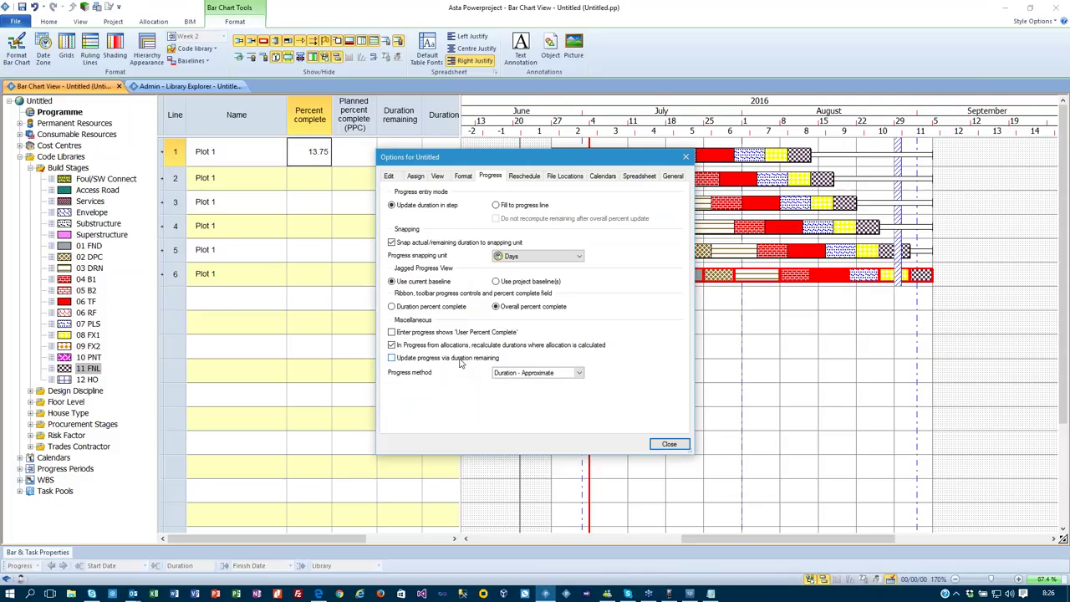
pyautogui.click(666, 443)
pyautogui.click(582, 158)
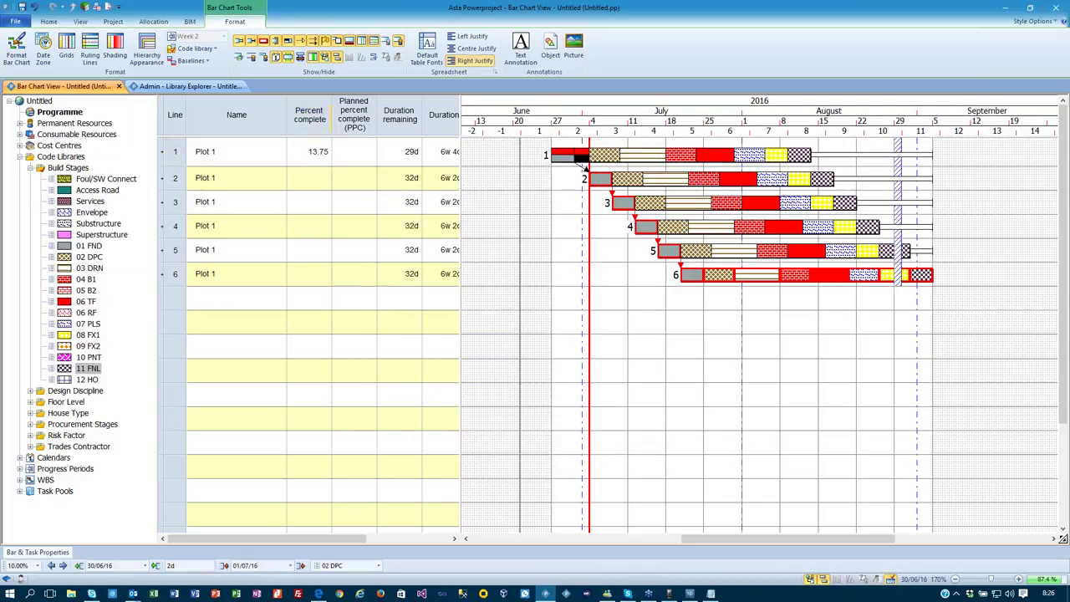
# Clear the existing percent complete on line 1's 01 FND stage.
pyautogui.click(40, 566)
pyautogui.click(38, 552)
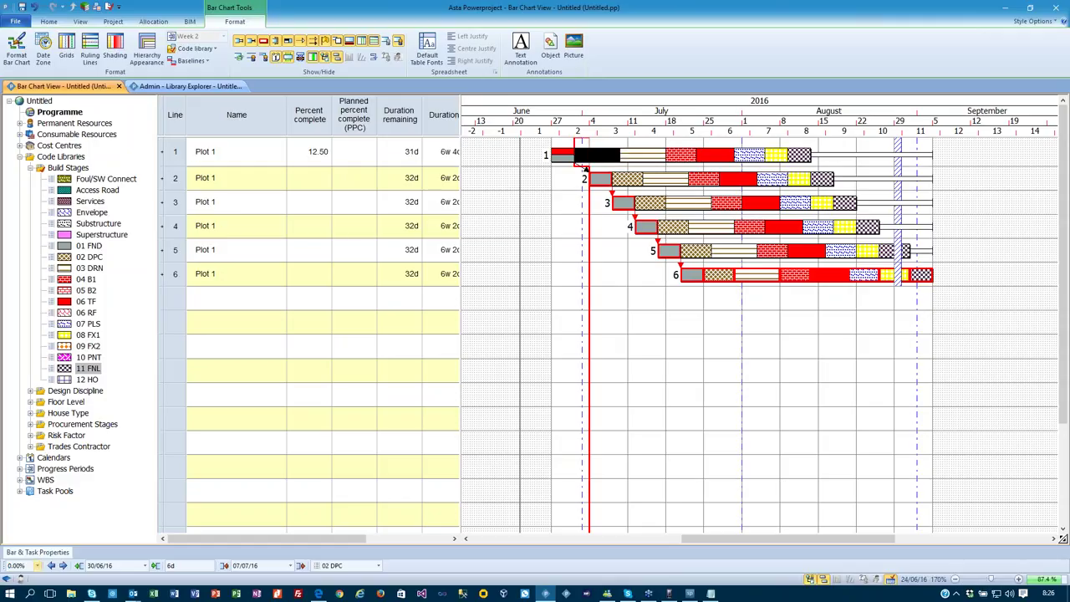
pyautogui.click(562, 157)
pyautogui.click(38, 567)
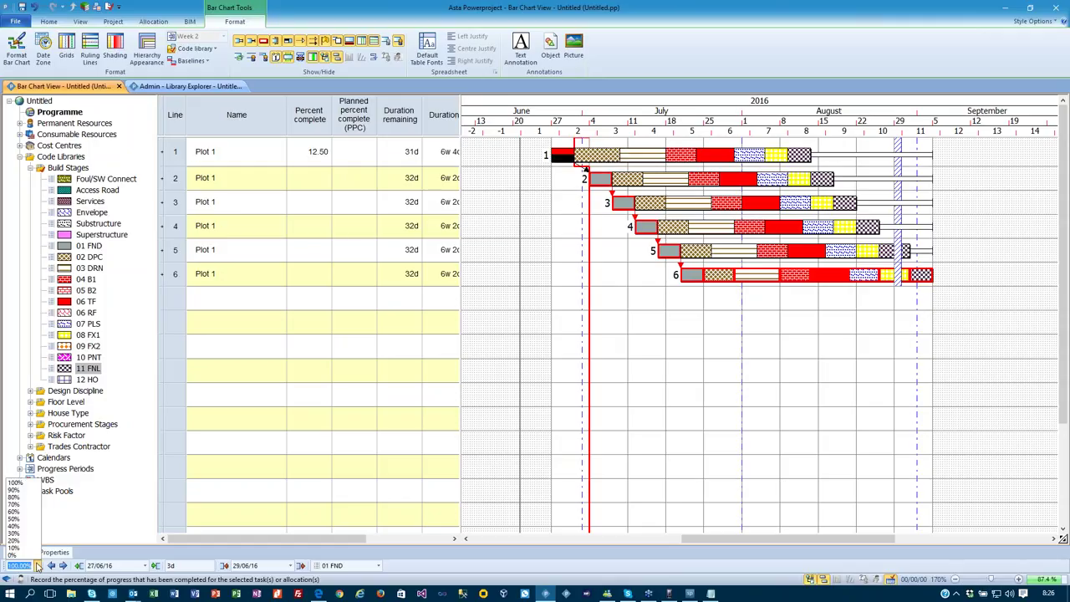
pyautogui.click(37, 554)
pyautogui.click(655, 334)
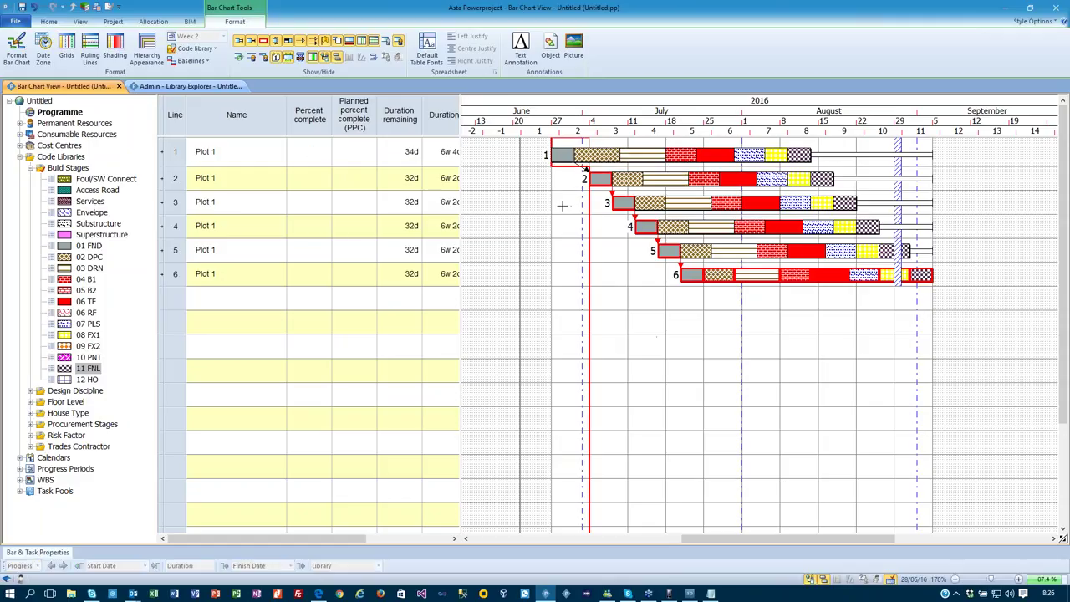
# Mark line 1's 01 FND stage 10% complete and line 2's 20% complete.
pyautogui.click(562, 156)
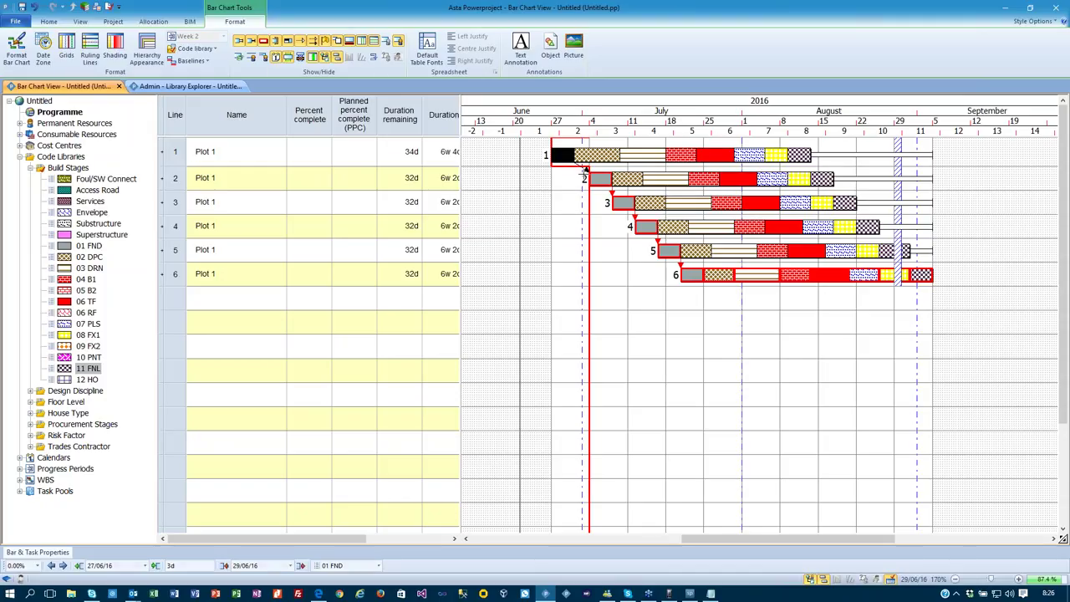
pyautogui.click(37, 565)
pyautogui.click(20, 549)
pyautogui.click(596, 179)
pyautogui.click(36, 566)
pyautogui.click(13, 540)
pyautogui.click(723, 349)
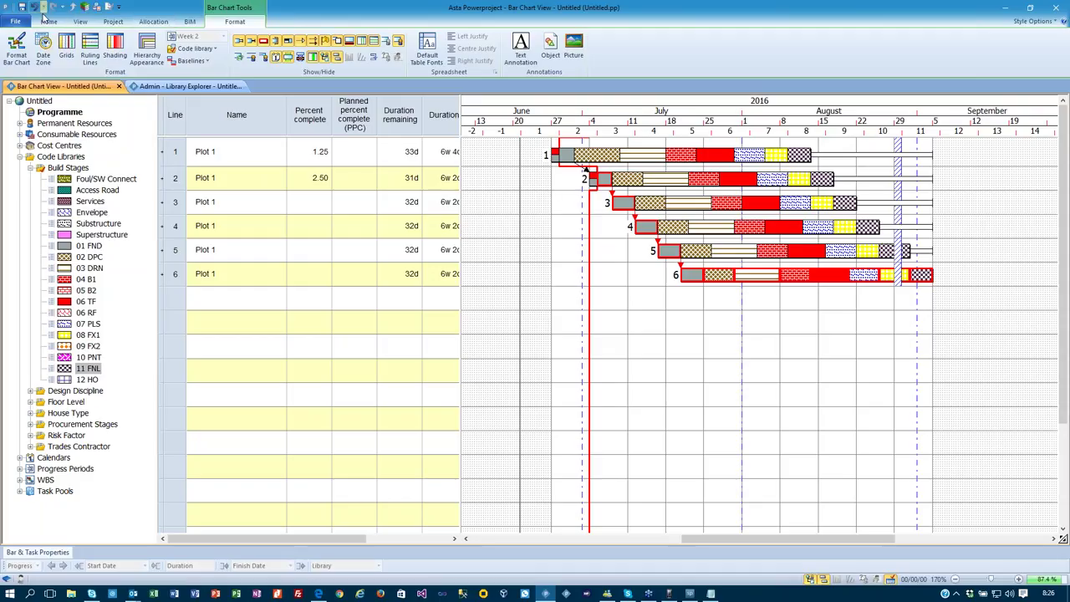
# Reschedule the programme to the progress period, accepting the warning.
pyautogui.click(48, 21)
pyautogui.click(199, 46)
pyautogui.click(595, 335)
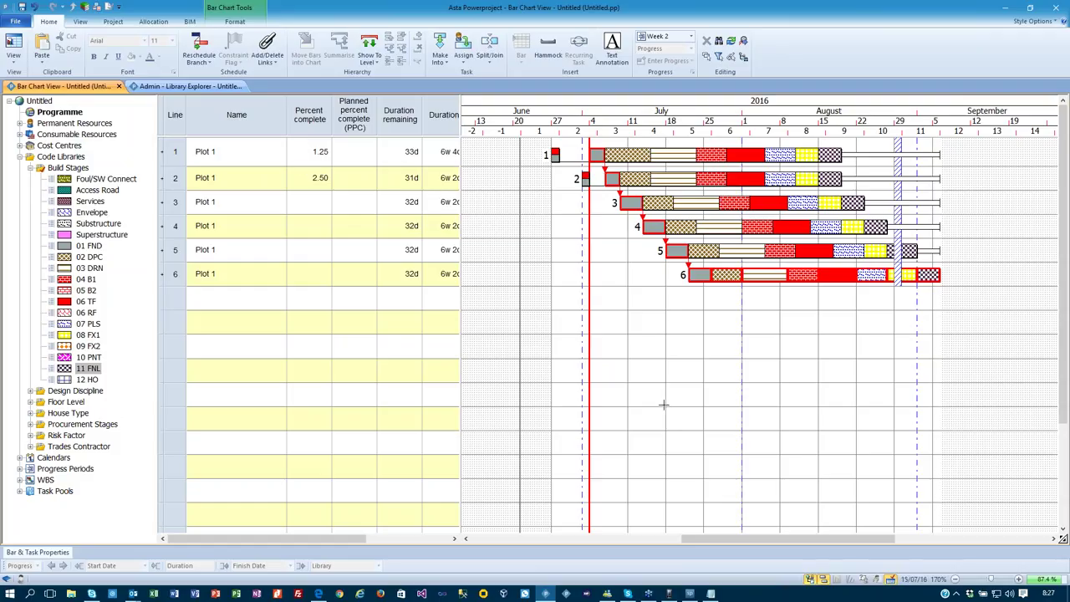
# Undo seven times to strip the plots, their progress and the drawn task from the chart.
pyautogui.hotkey('ctrl', 'z')
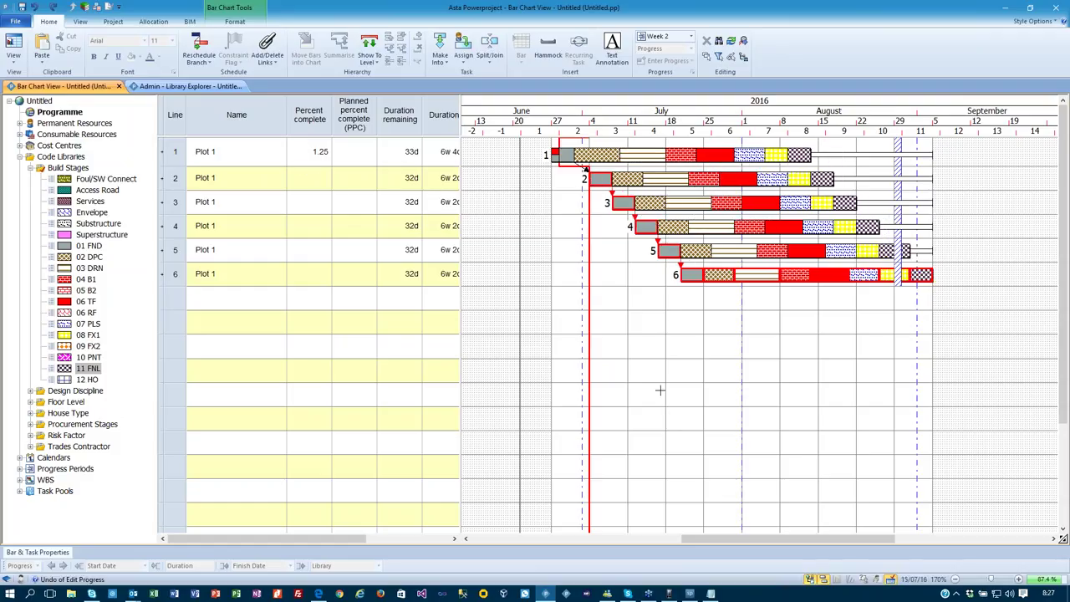
pyautogui.hotkey('ctrl', 'z')
pyautogui.hotkey('ctrl', 'z')
pyautogui.hotkey('ctrl', 'z')
pyautogui.hotkey('ctrl', 'z')
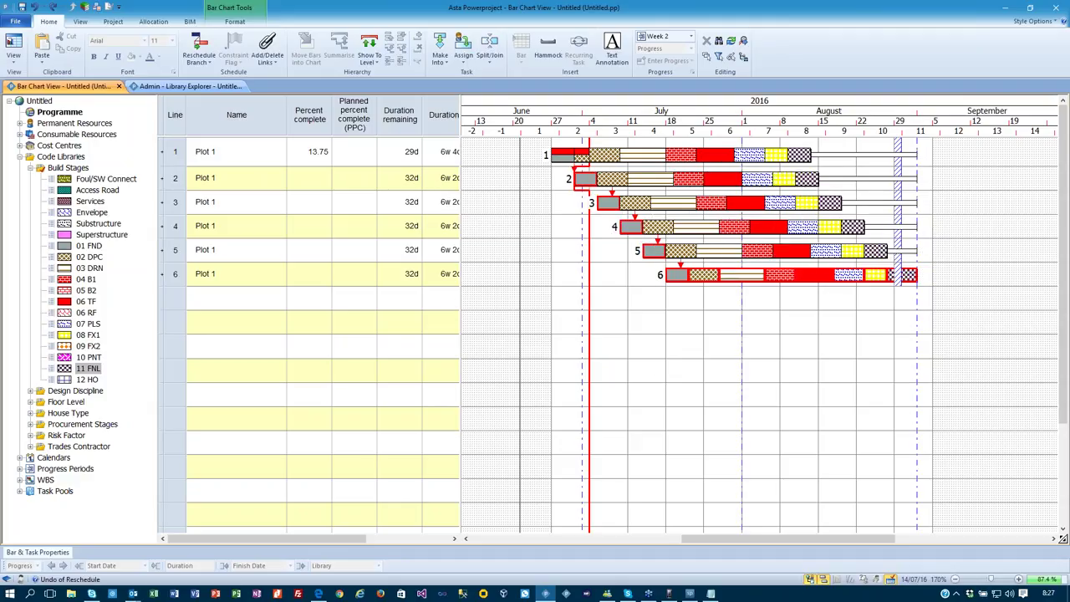
pyautogui.hotkey('ctrl', 'z')
pyautogui.hotkey('ctrl', 'z')
pyautogui.hotkey('ctrl', 'z')
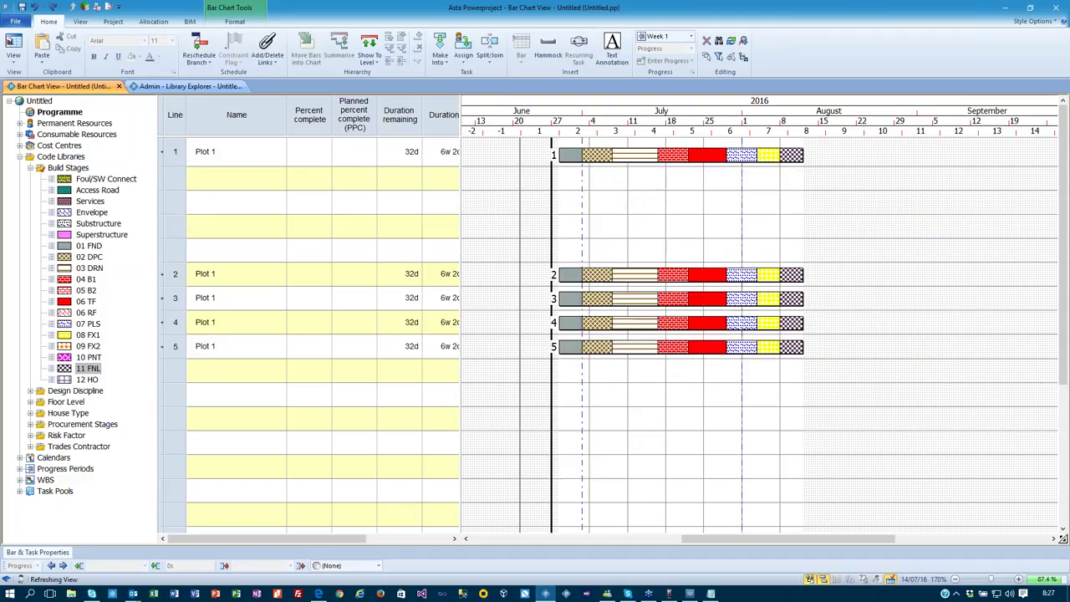
pyautogui.hotkey('ctrl', 'z')
pyautogui.hotkey('ctrl', 'z')
pyautogui.hotkey('ctrl', 'z')
pyautogui.hotkey('ctrl', 'z')
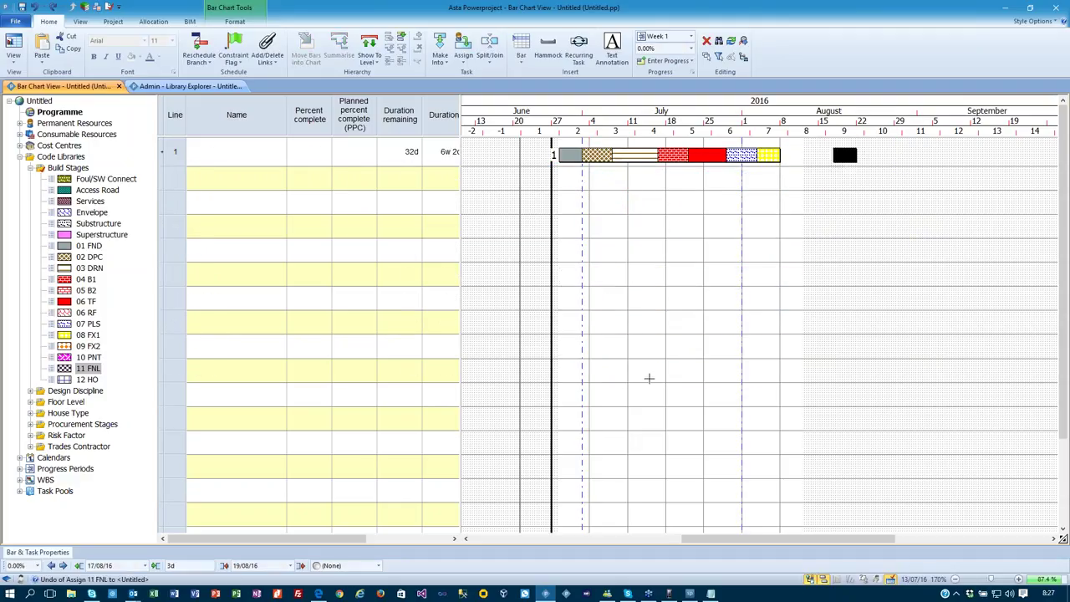
pyautogui.hotkey('ctrl', 'z')
pyautogui.hotkey('ctrl', 'z')
pyautogui.hotkey('ctrl', 'z')
pyautogui.hotkey('ctrl', 'z')
pyautogui.hotkey('ctrl', 'z')
pyautogui.hotkey('ctrl', 'z')
pyautogui.hotkey('ctrl', 'z')
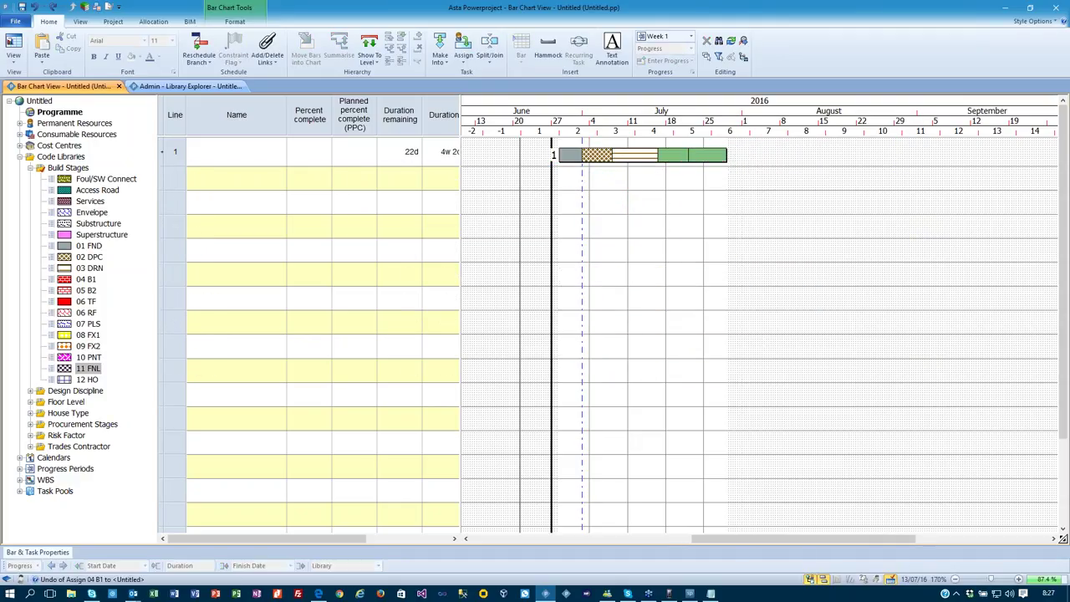
pyautogui.hotkey('ctrl', 'z')
pyautogui.hotkey('ctrl', 'z')
pyautogui.hotkey('ctrl', 'z')
pyautogui.hotkey('ctrl', 'z')
pyautogui.hotkey('ctrl', 'z')
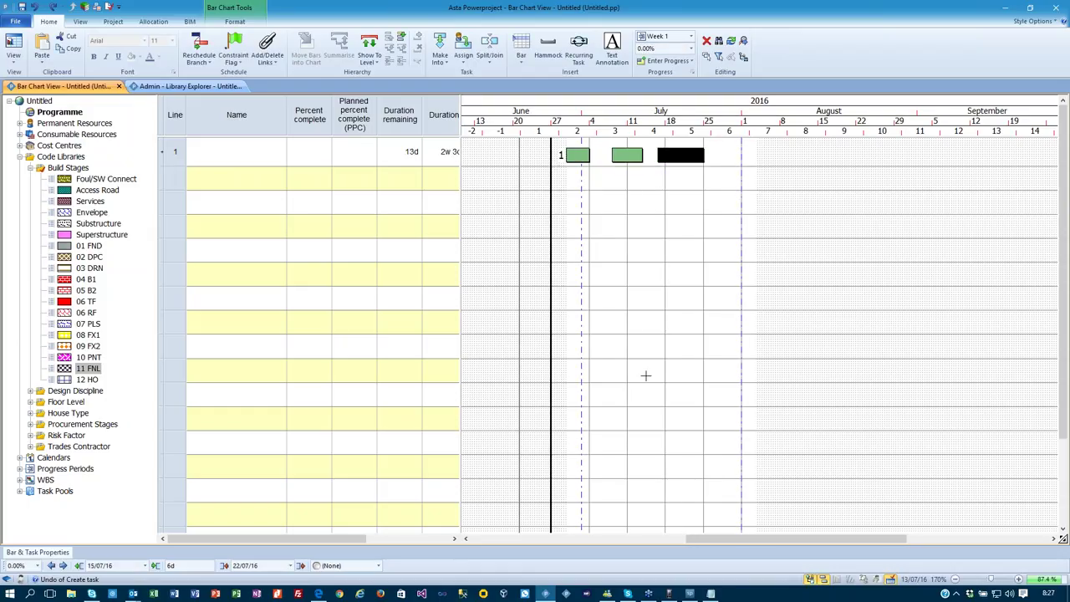
pyautogui.hotkey('ctrl', 'z')
pyautogui.hotkey('ctrl', 'z')
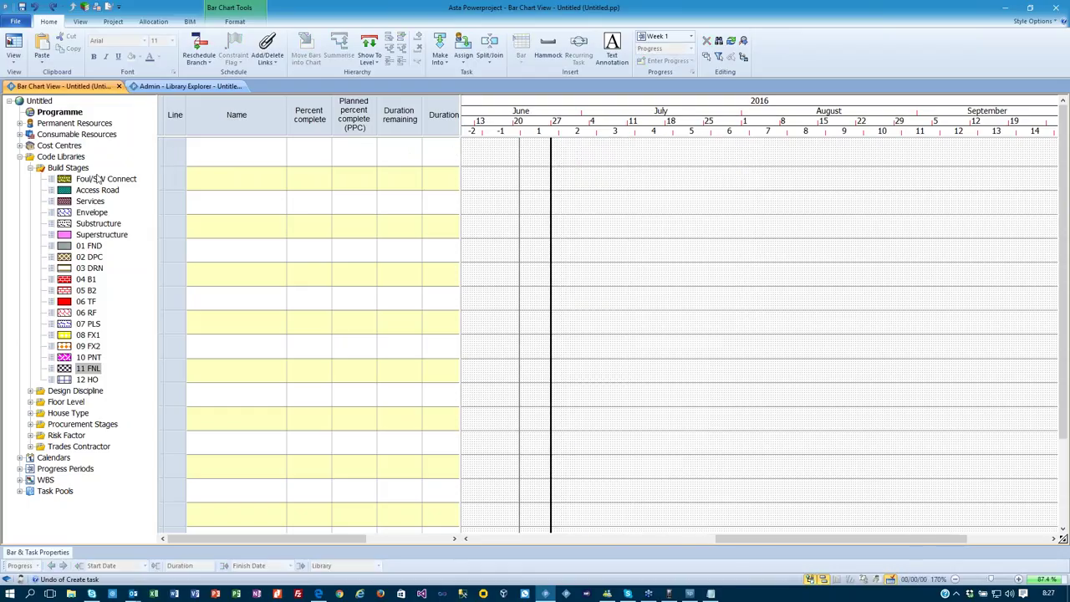
# Enter three task names: Task 1, Task 2 and Task 3.
pyautogui.click(221, 150)
pyautogui.write('Task')
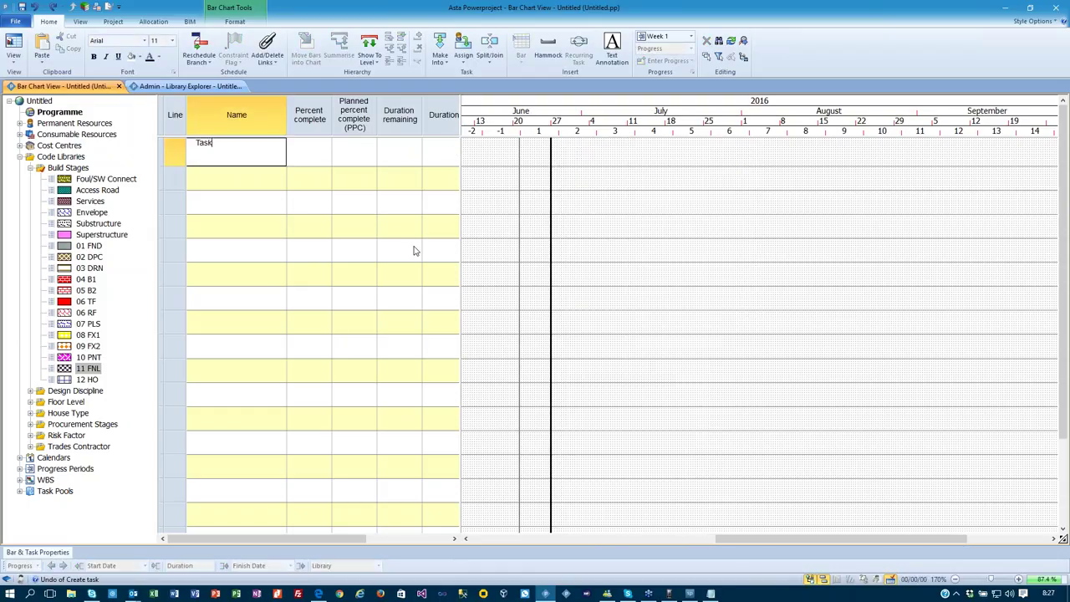
pyautogui.write(' 1')
pyautogui.press('Return')
pyautogui.write('Task 2')
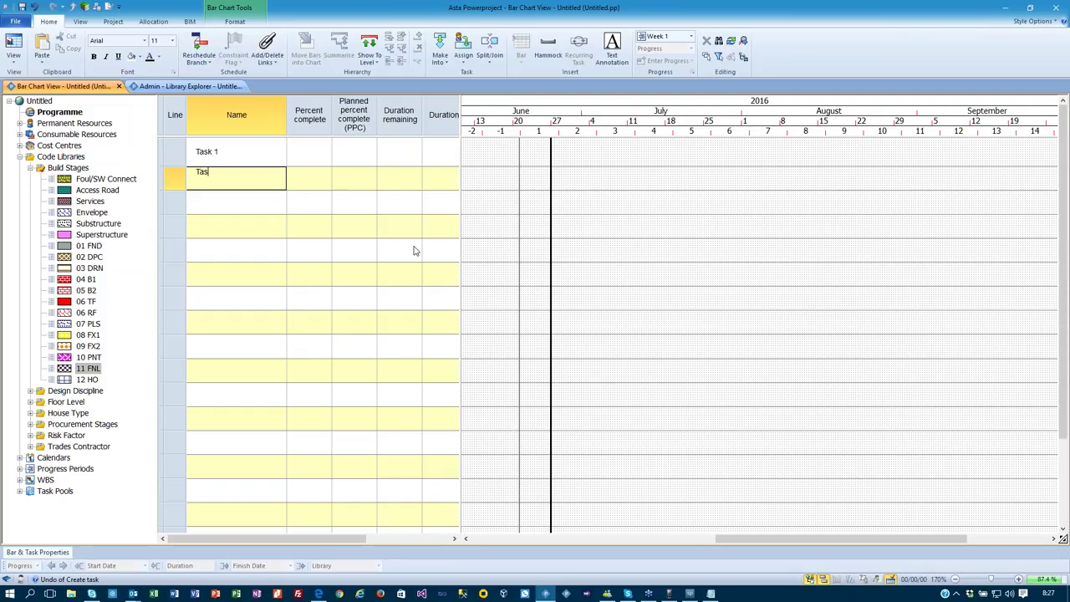
pyautogui.press('Return')
pyautogui.write('Task 3')
pyautogui.press('Return')
# Give each task a 3-day duration and select the three task rows.
pyautogui.click(435, 151)
pyautogui.write('3')
pyautogui.press('Return')
pyautogui.write('3')
pyautogui.press('Return')
pyautogui.write('3')
pyautogui.press('Return')
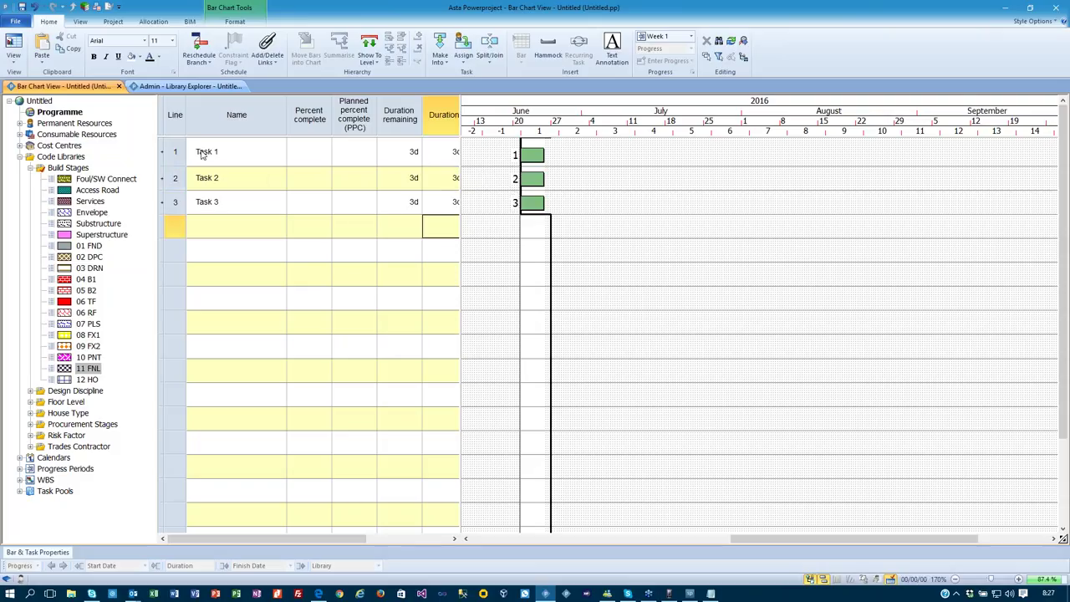
pyautogui.moveTo(164, 151); pyautogui.dragTo(164, 198)
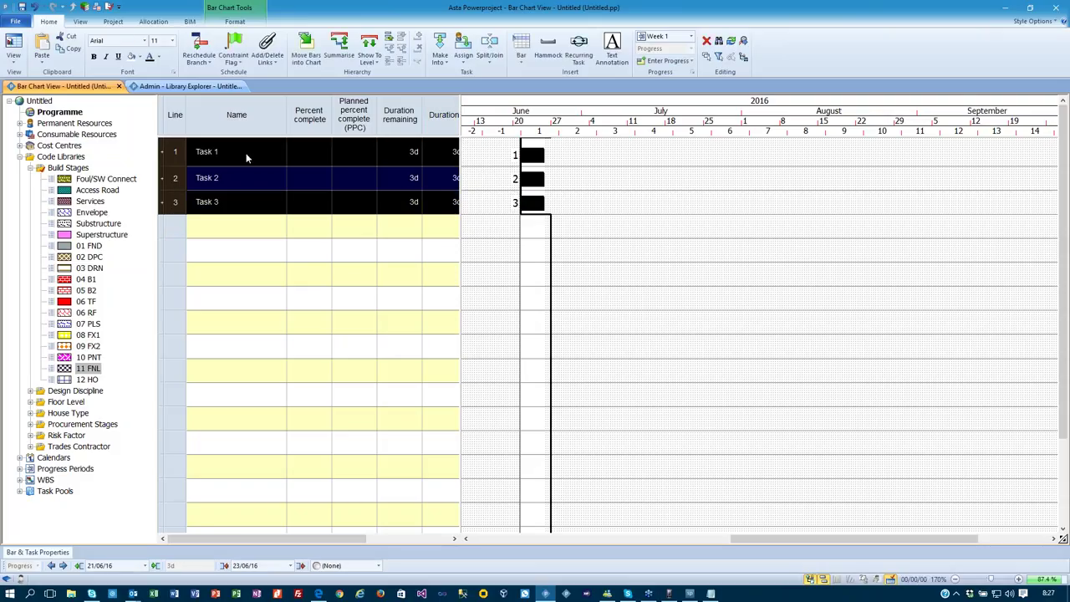
# Link Task 1–3 in sequence, summarise them as Phase 1, and reschedule the branch.
pyautogui.click(267, 57)
pyautogui.click(282, 86)
pyautogui.click(341, 48)
pyautogui.click(247, 154)
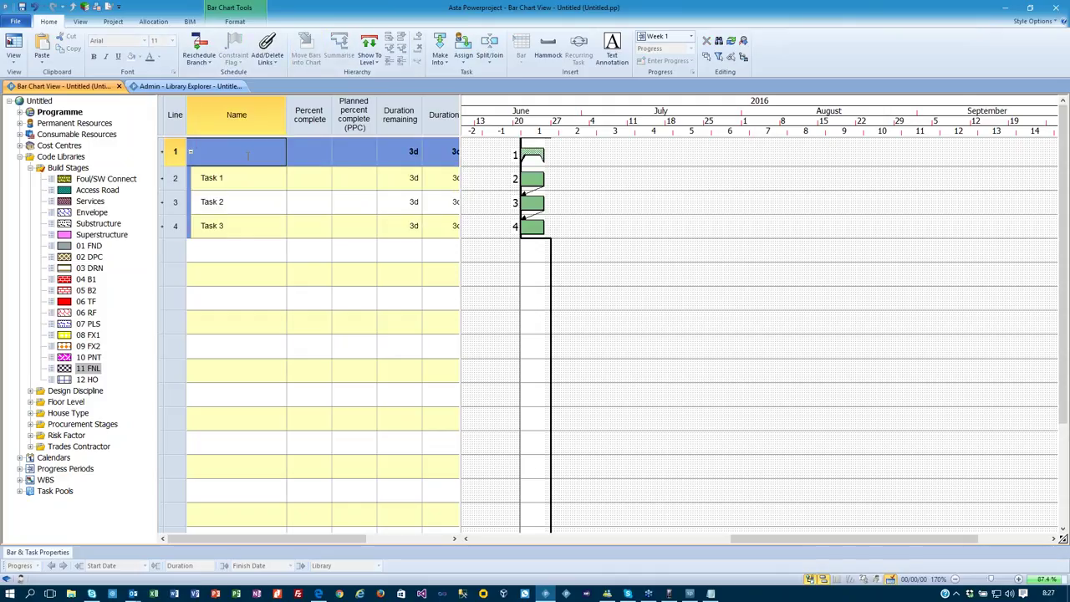
pyautogui.press('Return')
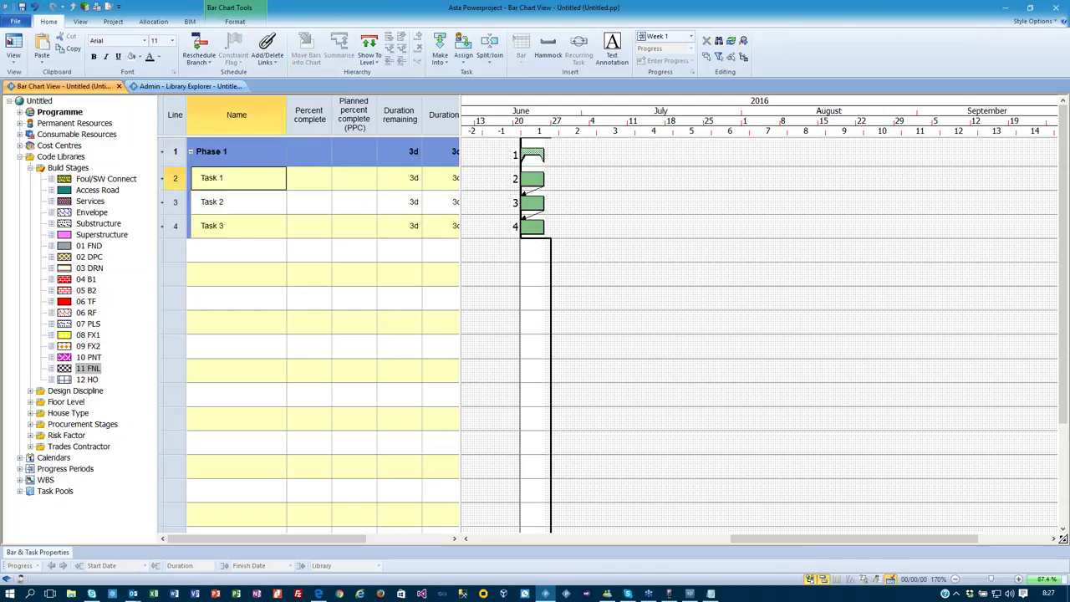
pyautogui.click(199, 46)
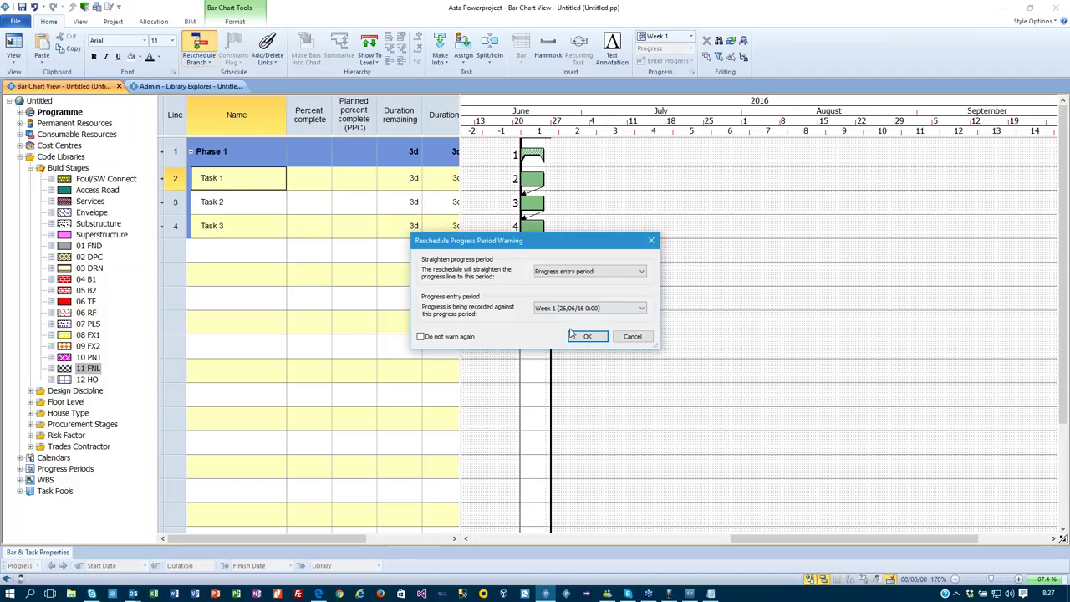
# Confirm the reschedule and verify the Planned percent complete column uses Live data.
pyautogui.click(585, 336)
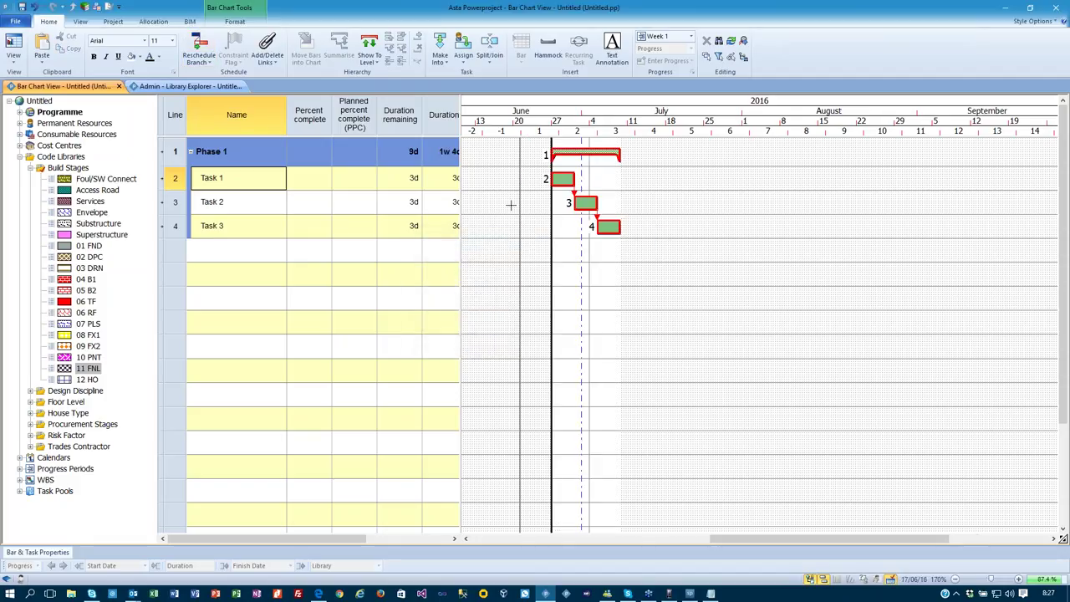
pyautogui.rightClick(345, 109)
pyautogui.click(406, 222)
pyautogui.click(501, 325)
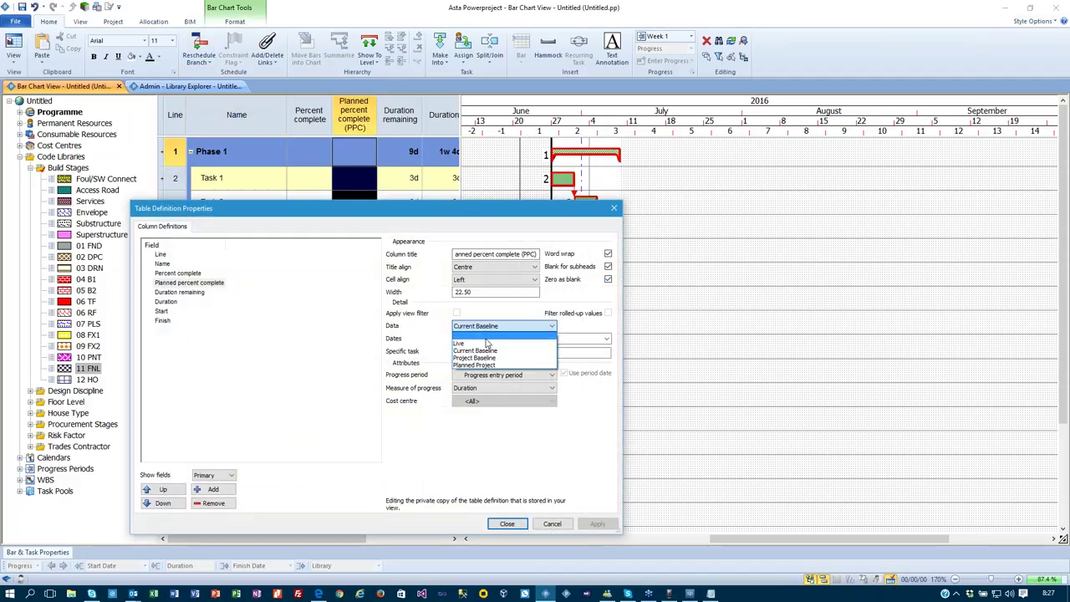
pyautogui.click(502, 337)
pyautogui.click(507, 523)
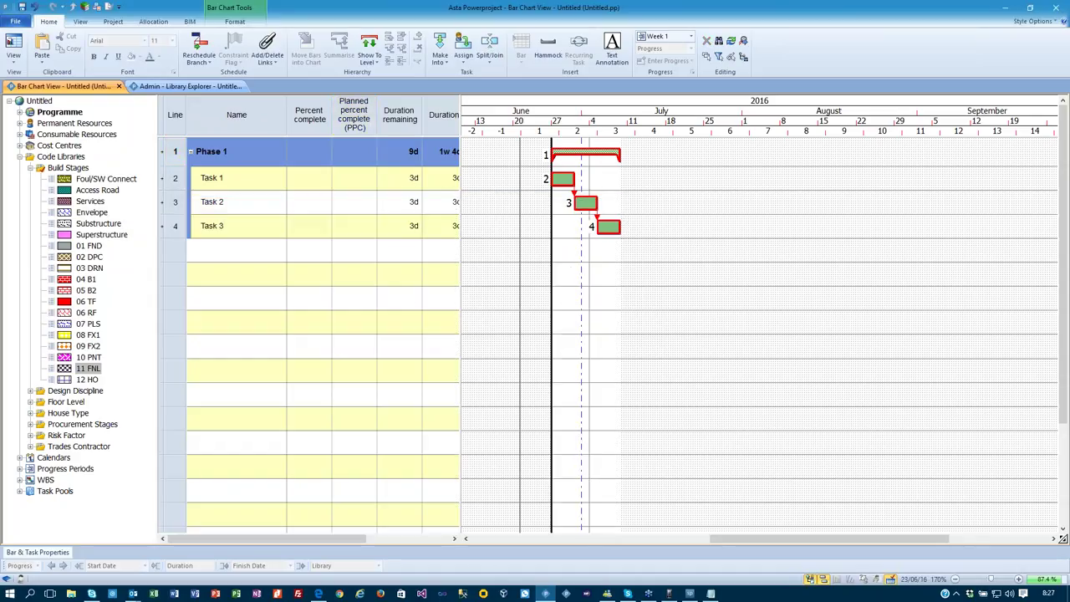
pyautogui.click(684, 39)
pyautogui.click(649, 40)
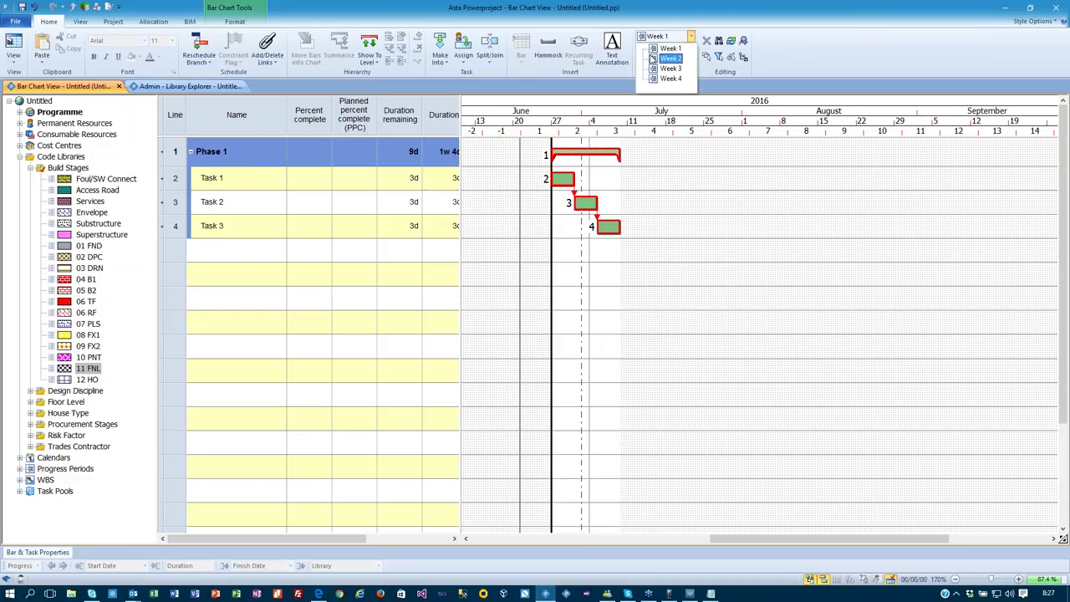
# Switch the progress period to Week 2 and enter 50% complete for Task 1.
pyautogui.click(664, 56)
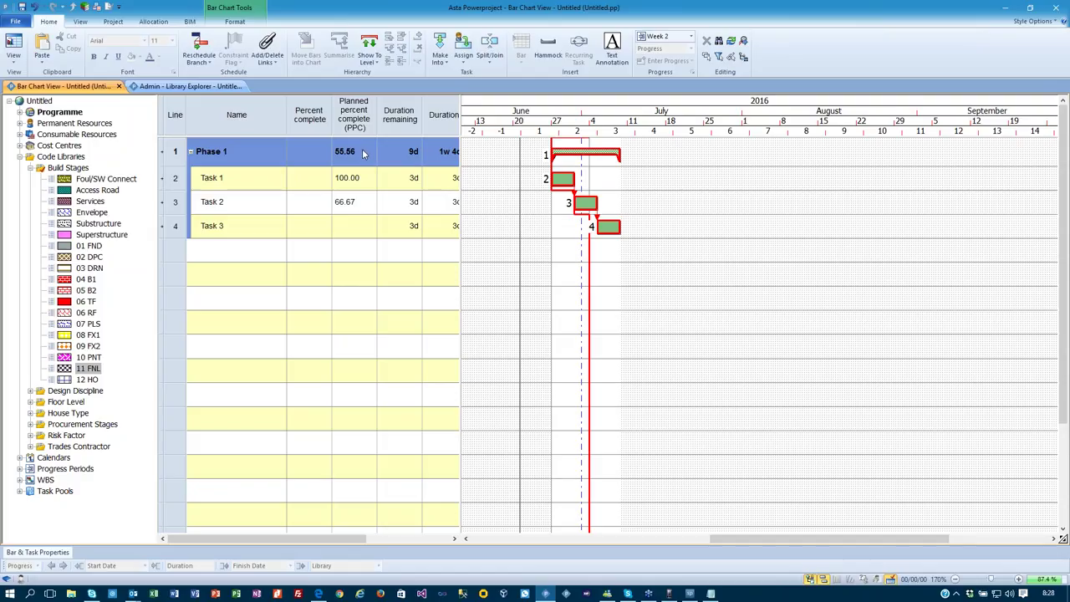
pyautogui.click(324, 179)
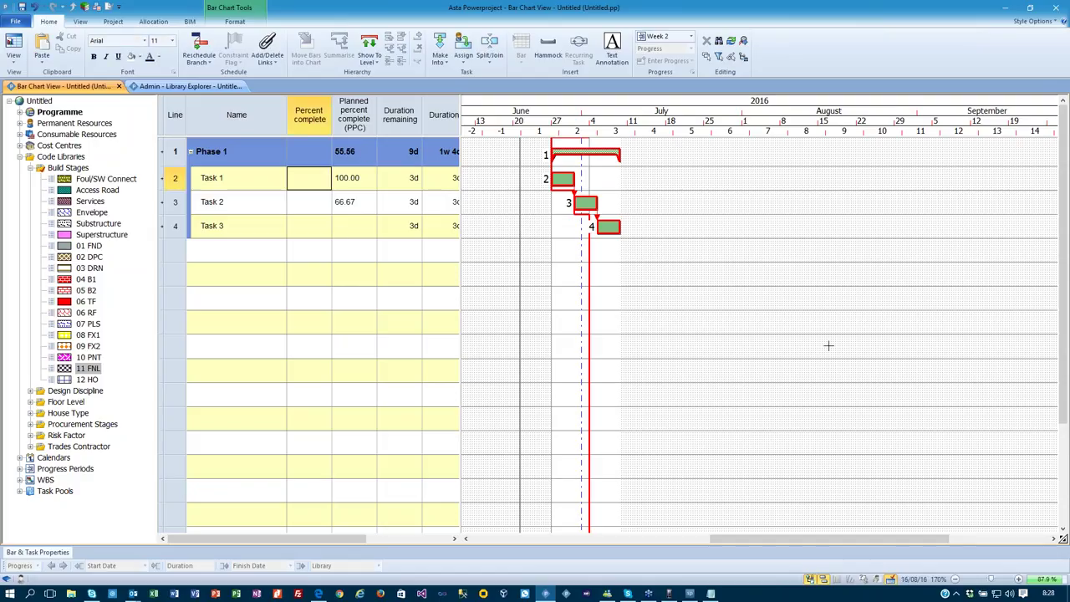
pyautogui.write('50')
pyautogui.press('Return')
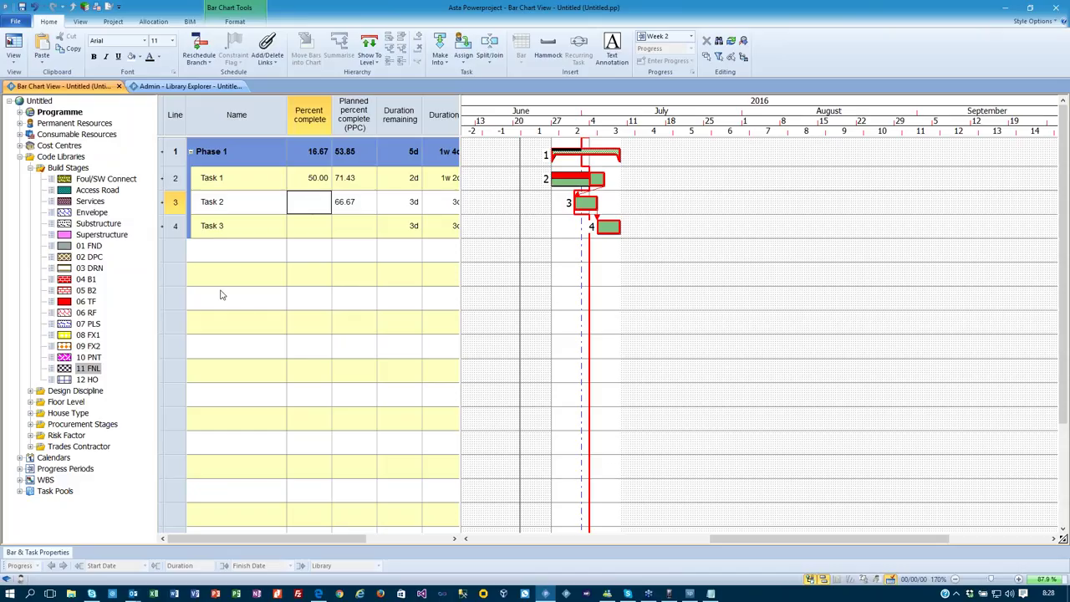
# Review the Progress settings in the project options and close them.
pyautogui.click(12, 23)
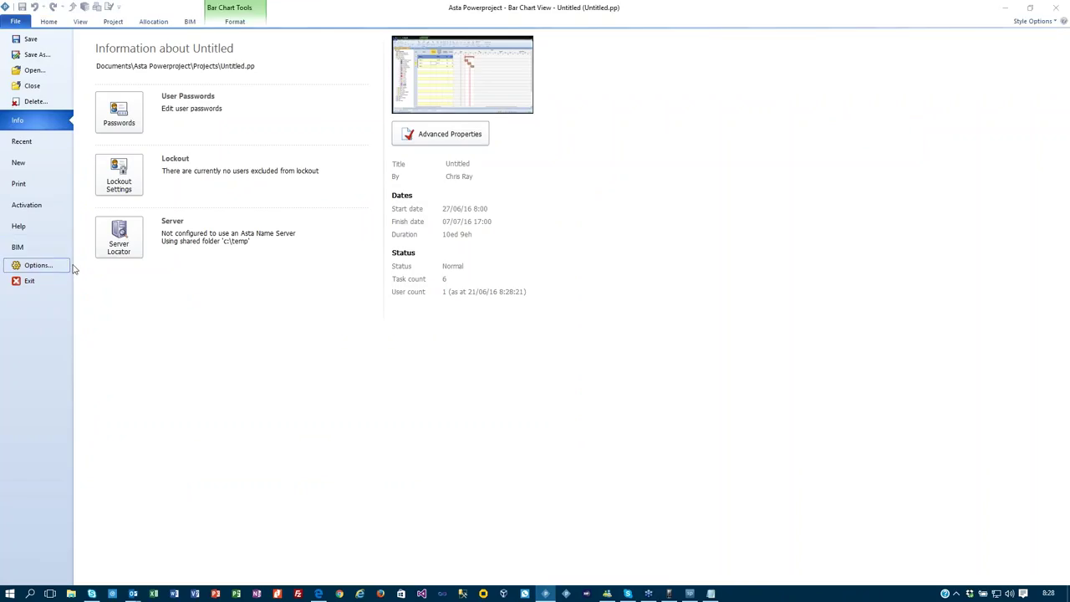
pyautogui.click(73, 268)
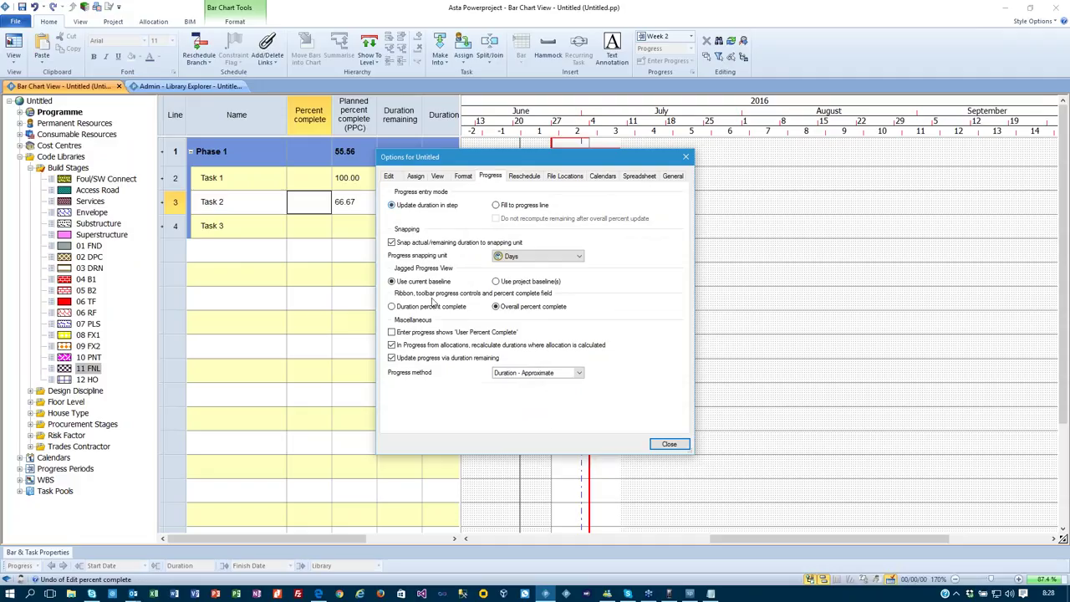
pyautogui.click(669, 444)
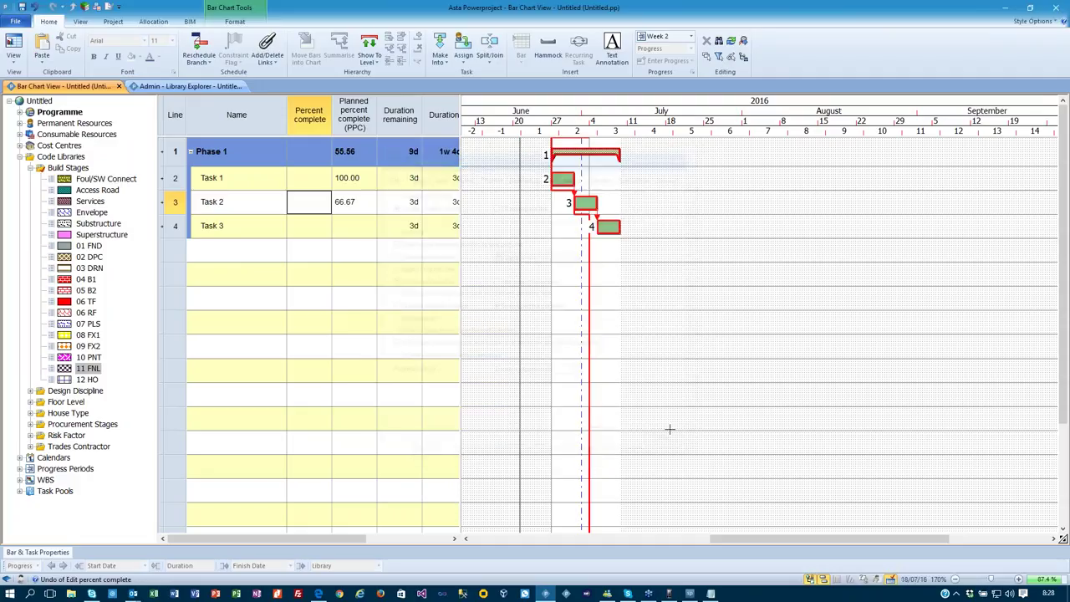
# Commit 50% complete for Task 1, reschedule, then undo the reschedule.
pyautogui.click(311, 179)
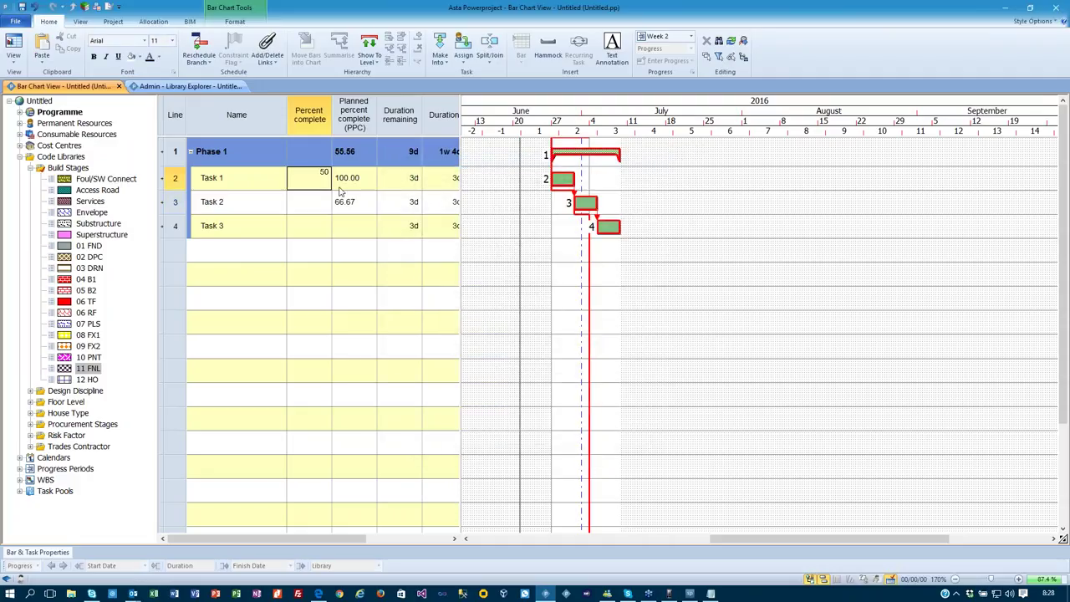
pyautogui.press('Return')
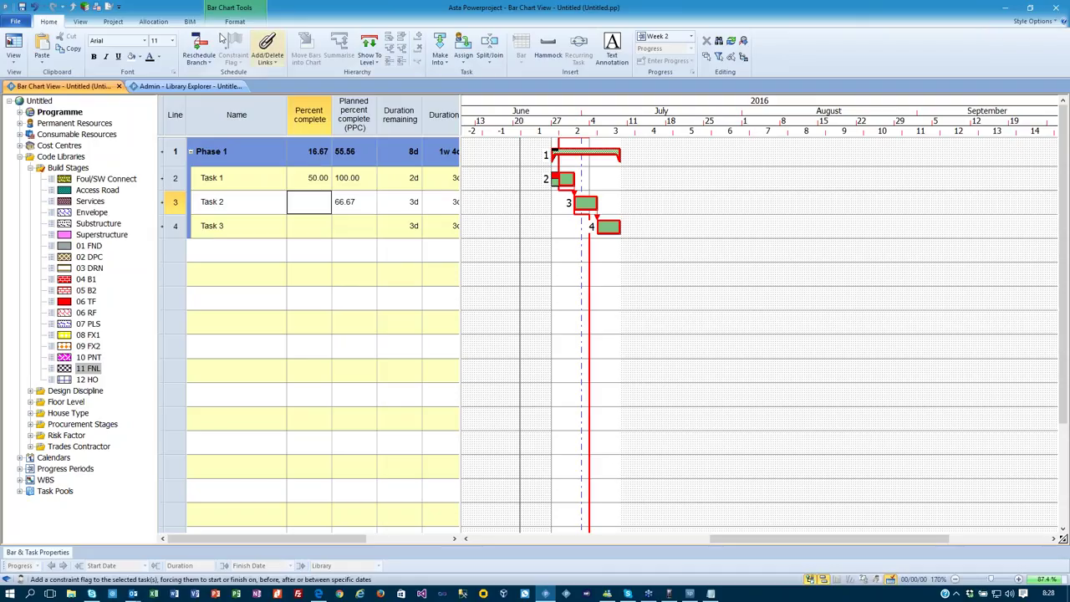
pyautogui.click(199, 48)
pyautogui.click(586, 336)
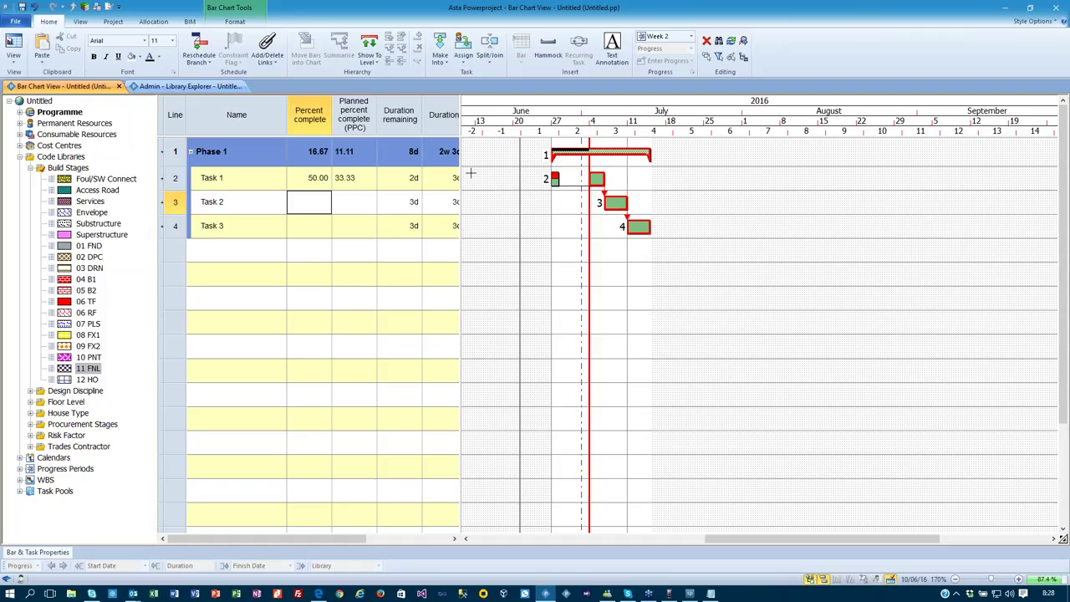
pyautogui.hotkey('ctrl', 'z')
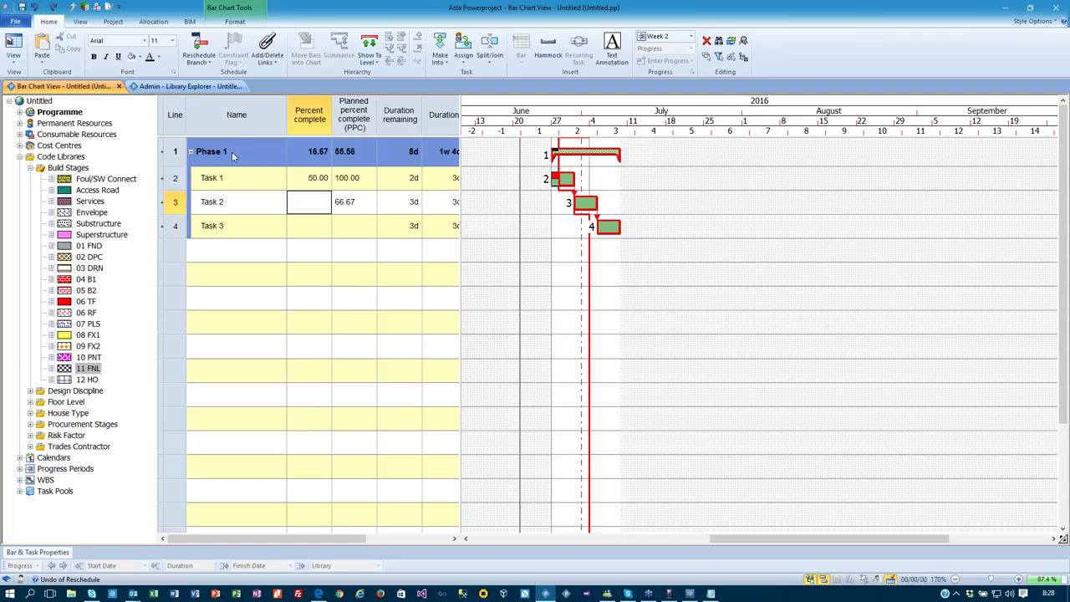
# Collapse Phase 1, undo the two progress edits, and delete Phase 1 with its tasks.
pyautogui.click(191, 153)
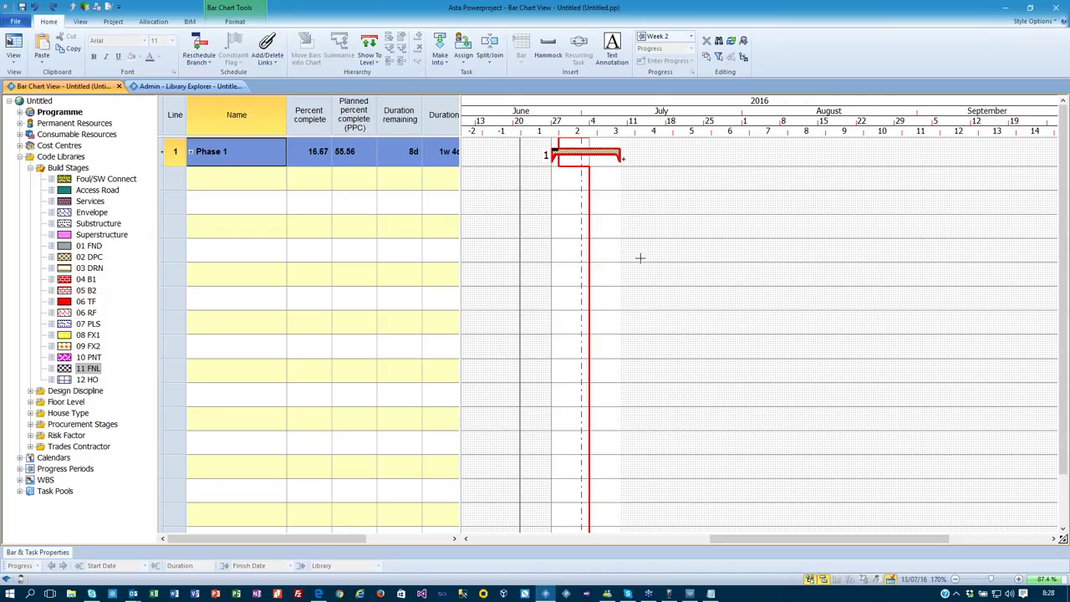
pyautogui.hotkey('ctrl', 'z')
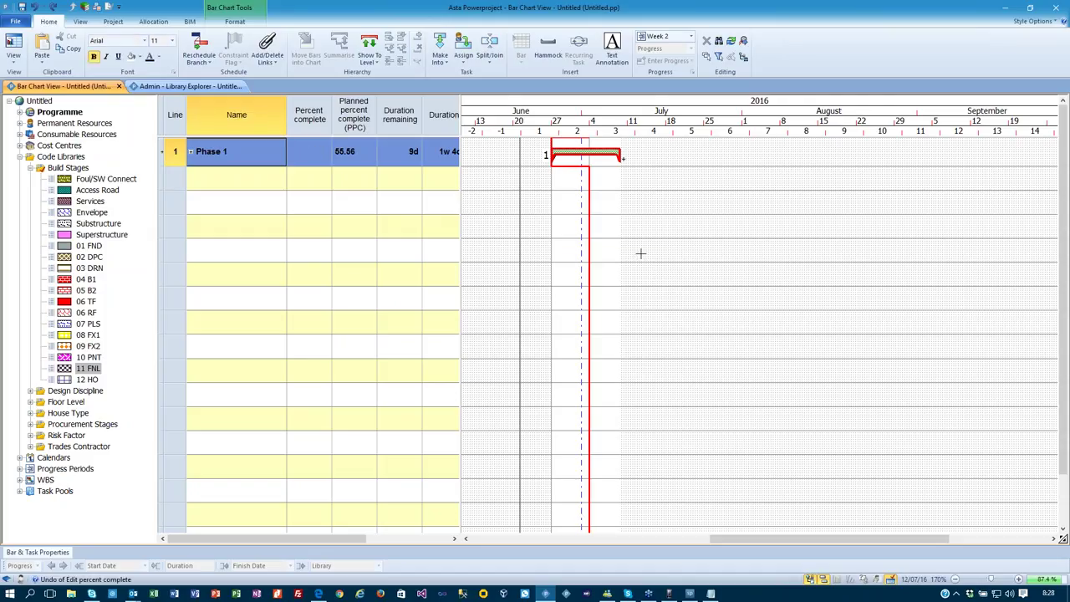
pyautogui.hotkey('ctrl', 'z')
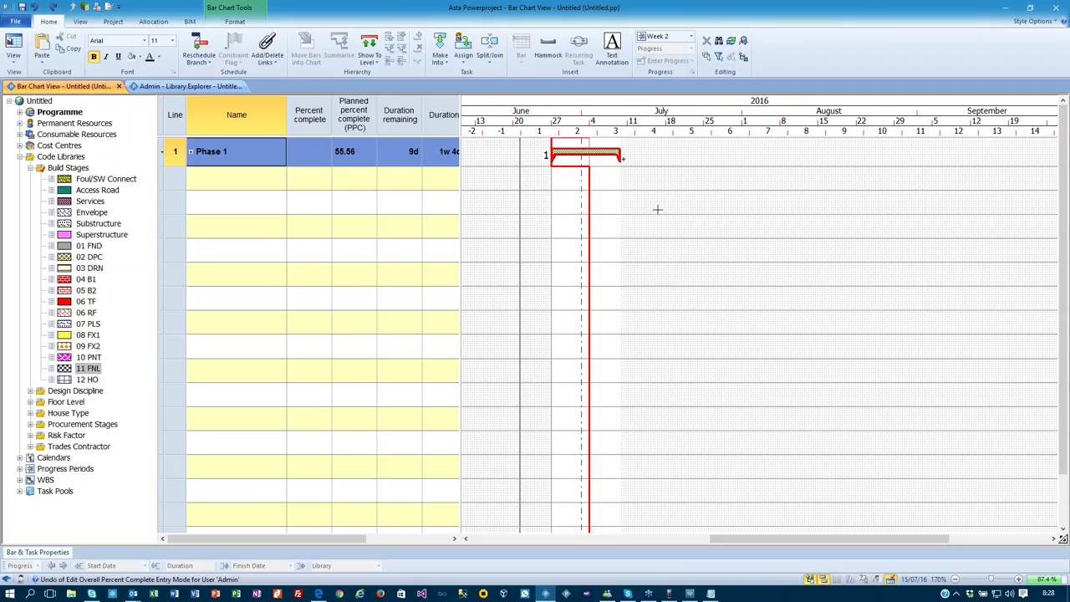
pyautogui.click(178, 150)
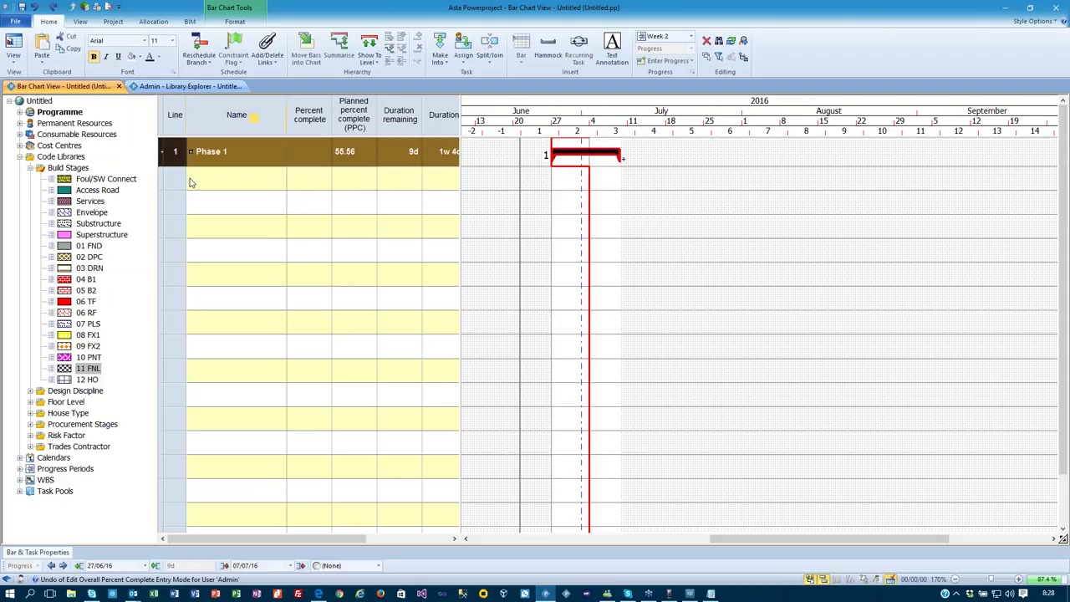
pyautogui.press('Delete')
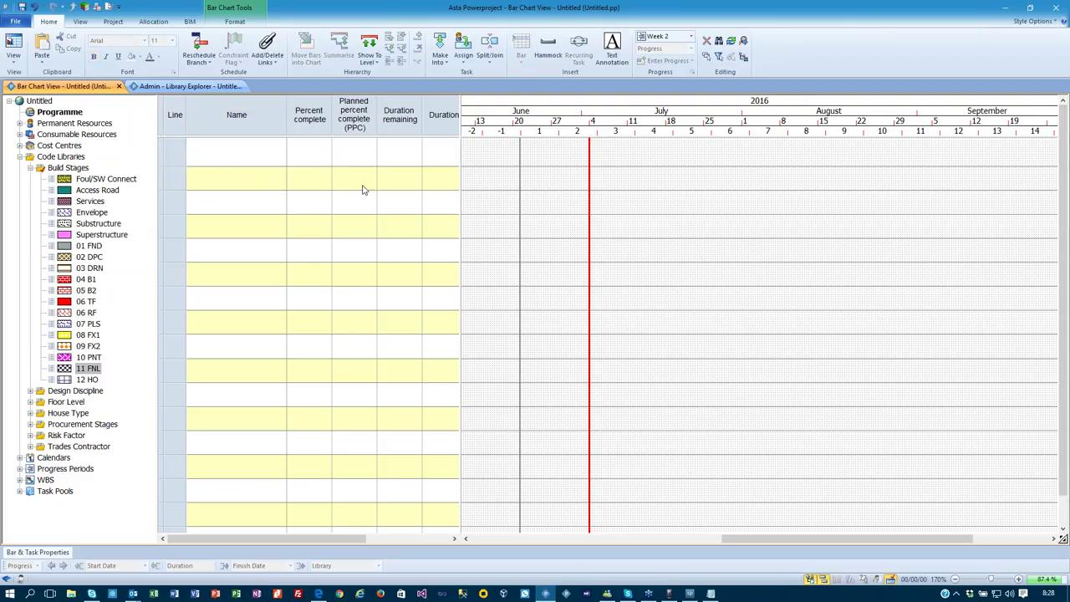
# Enter three task names: Task 1, TAsk 2 and TAsk 3.
pyautogui.click(217, 151)
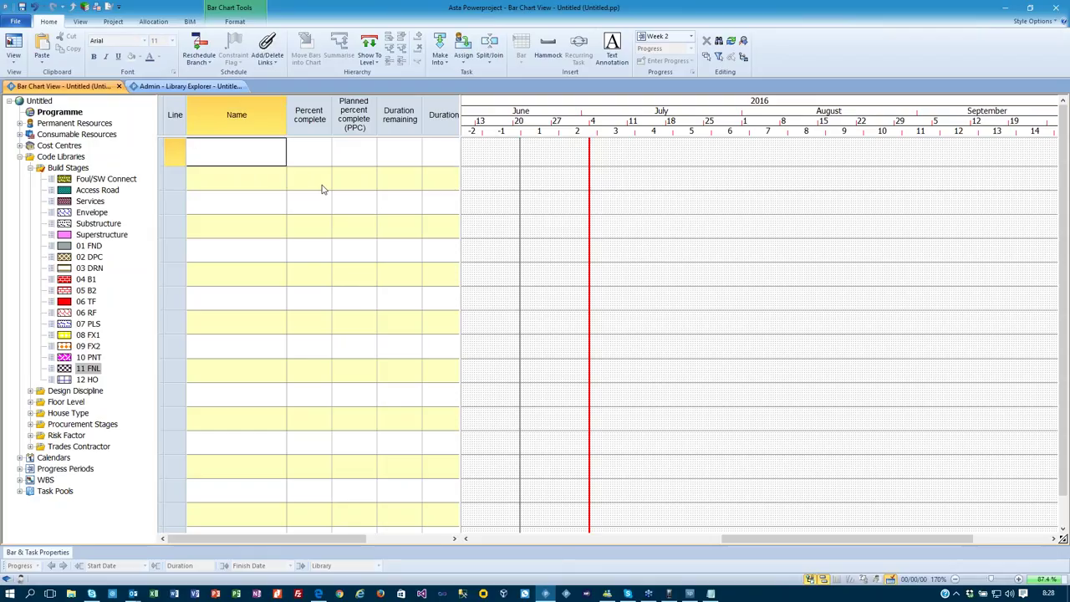
pyautogui.write('Task 1')
pyautogui.press('Return')
pyautogui.write('TAsk 2')
pyautogui.press('Return')
pyautogui.write('TA')
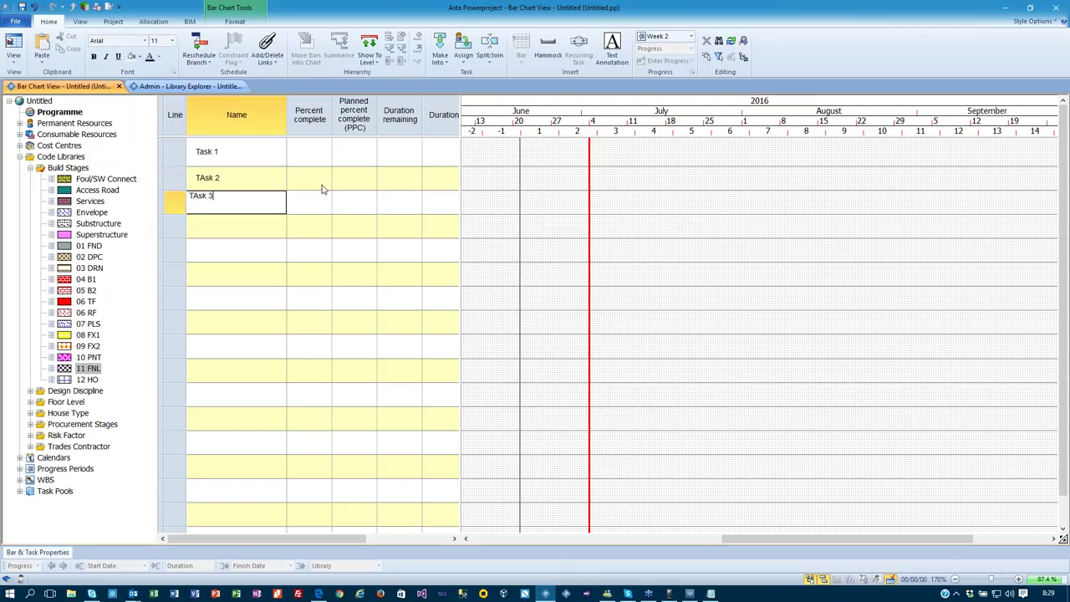
pyautogui.write('sk 3')
pyautogui.press('Return')
# Give all three tasks a 1w duration and select their rows.
pyautogui.click(440, 151)
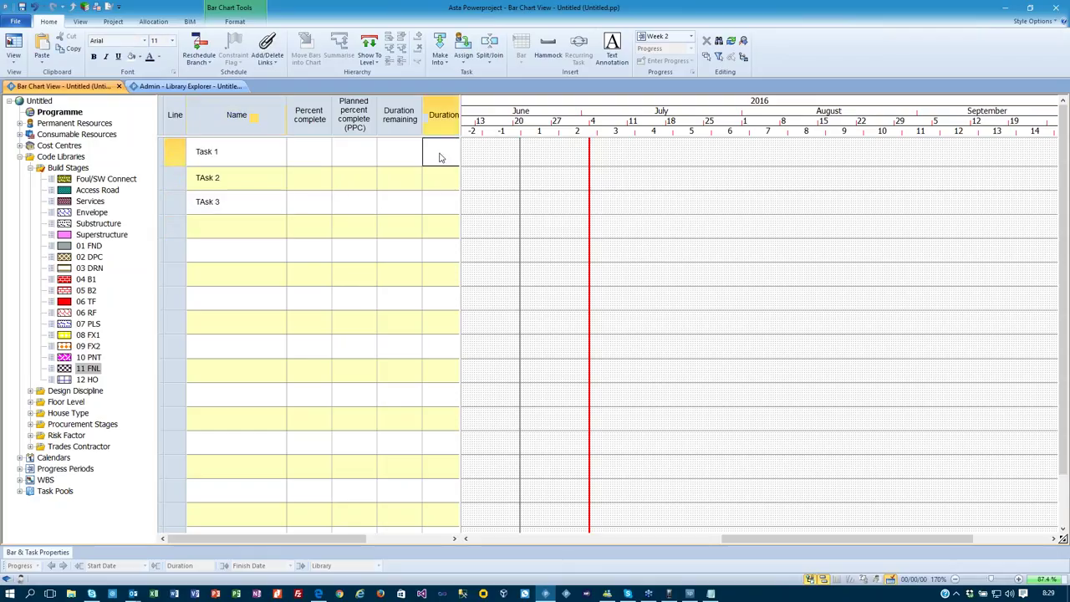
pyautogui.write('1w')
pyautogui.press('Return')
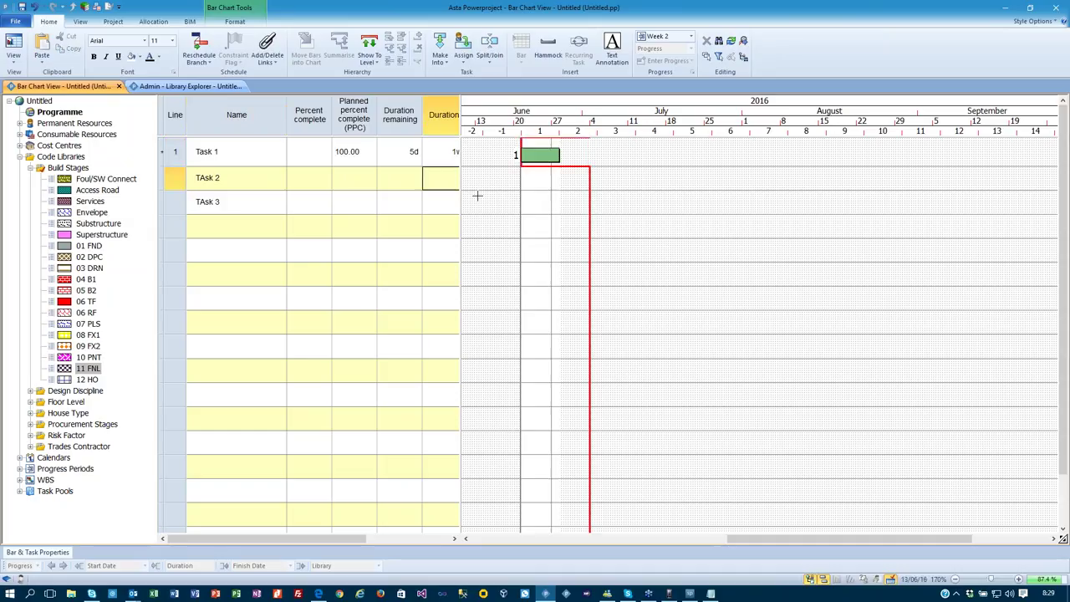
pyautogui.write('1w')
pyautogui.press('Return')
pyautogui.write('1w')
pyautogui.press('Return')
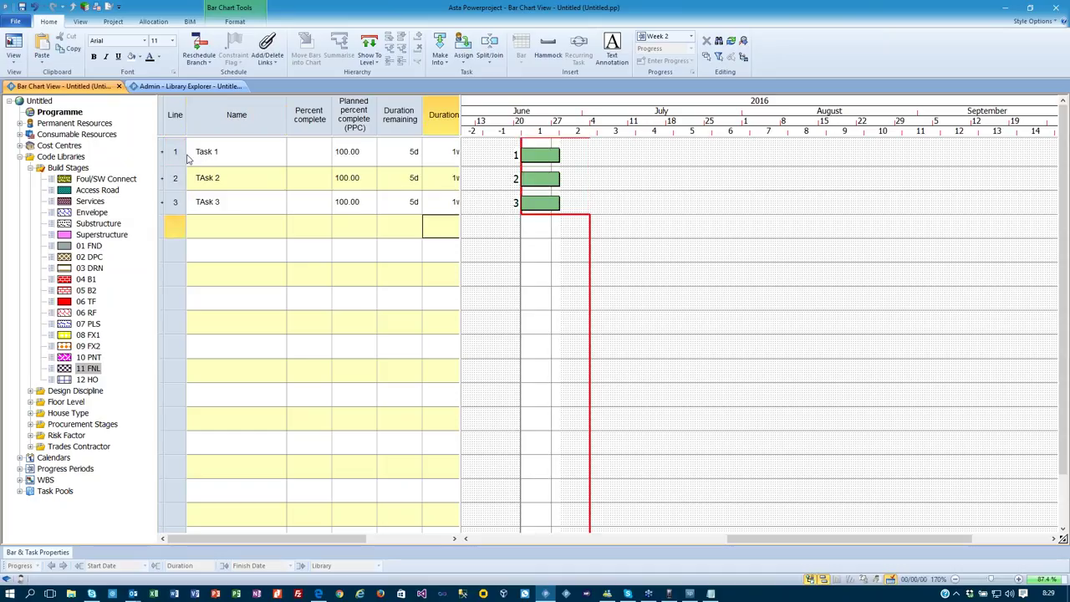
pyautogui.moveTo(165, 151); pyautogui.dragTo(165, 203)
# Link the tasks in sequence, reschedule against the Week 1 progress period, and start Save As.
pyautogui.click(268, 55)
pyautogui.click(276, 86)
pyautogui.click(690, 36)
pyautogui.click(660, 48)
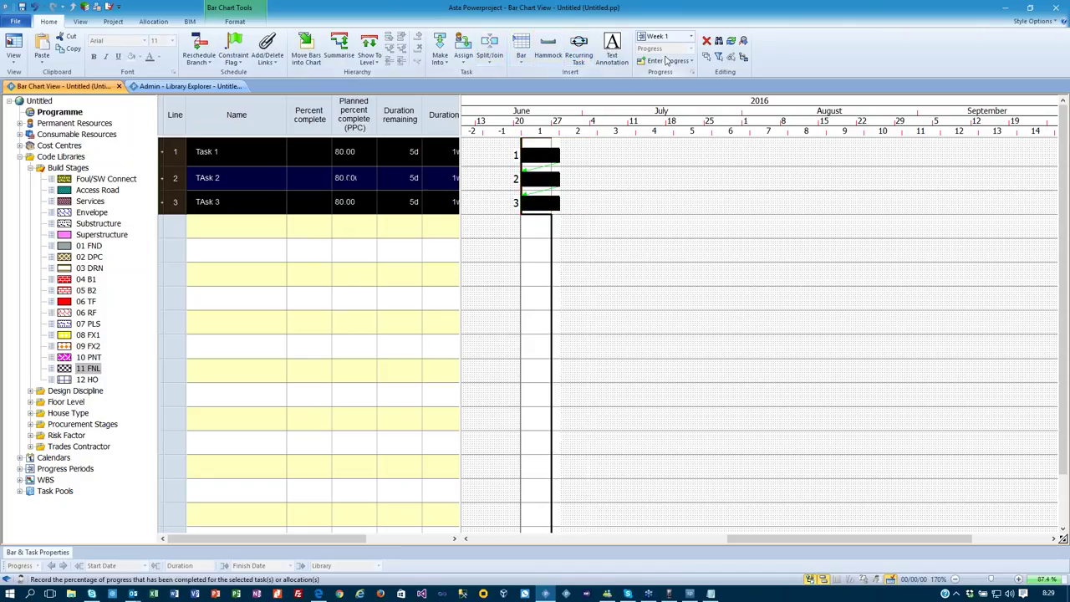
pyautogui.click(198, 46)
pyautogui.click(591, 338)
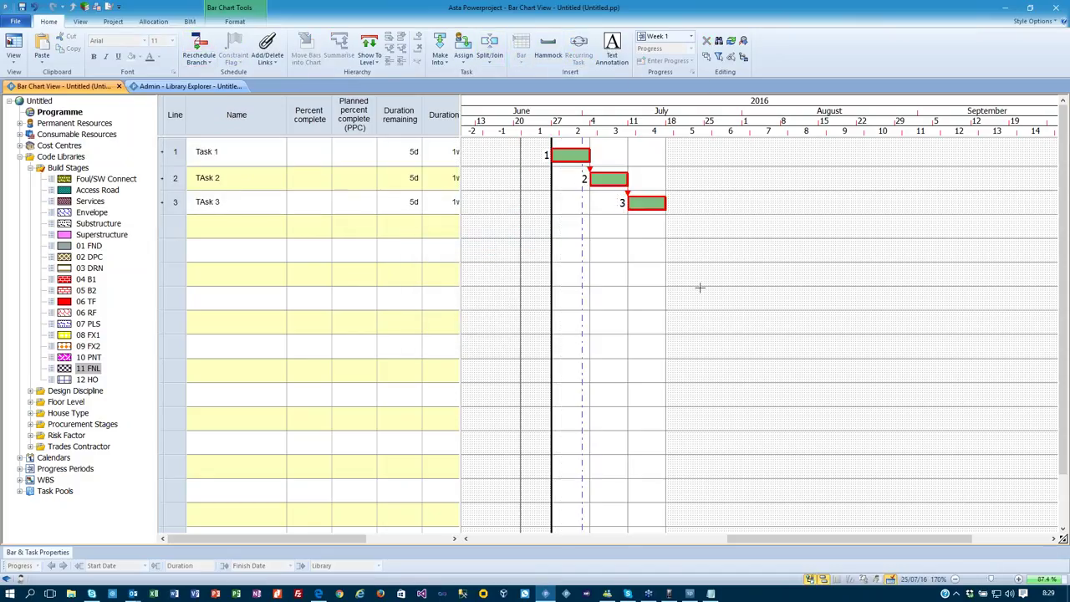
pyautogui.click(15, 21)
pyautogui.click(38, 55)
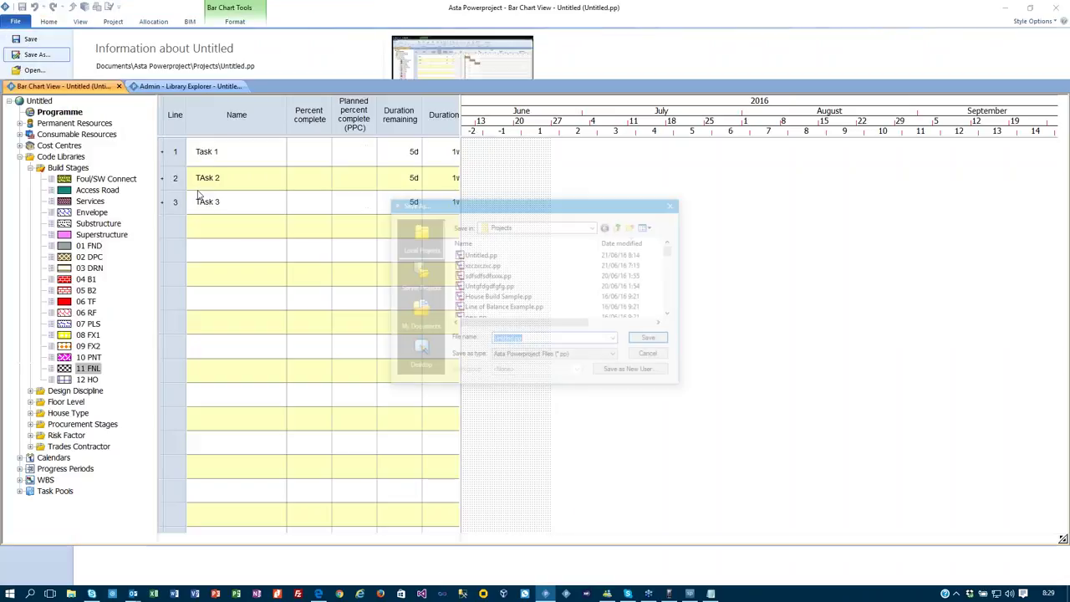
# Save the three-task schedule to the Desktop under the file name 'Simple Project'.
pyautogui.click(419, 355)
pyautogui.write('Sn')
pyautogui.write('mple Project')
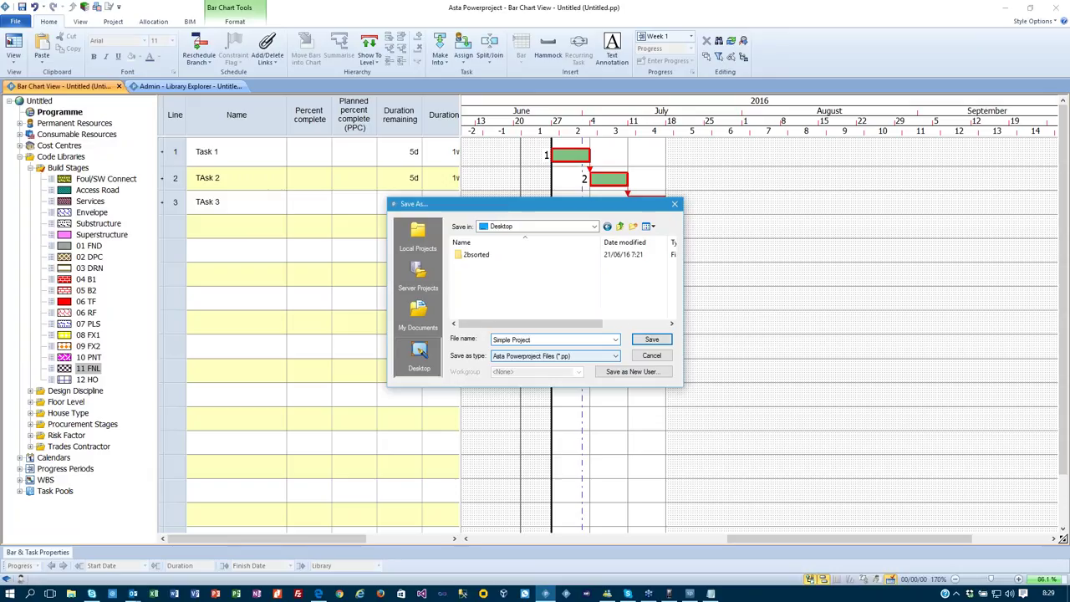
pyautogui.click(651, 338)
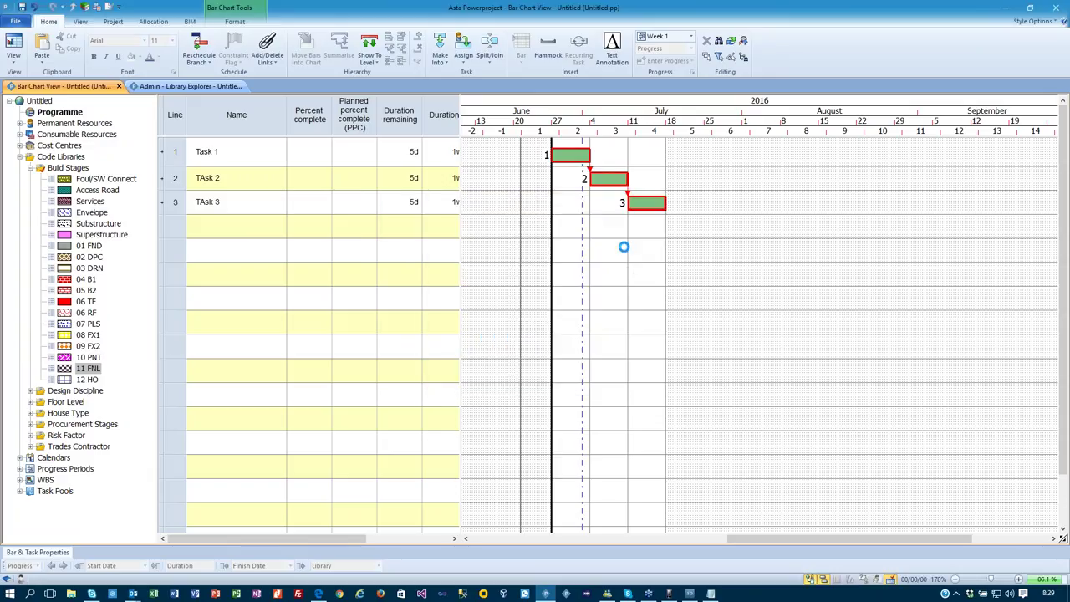
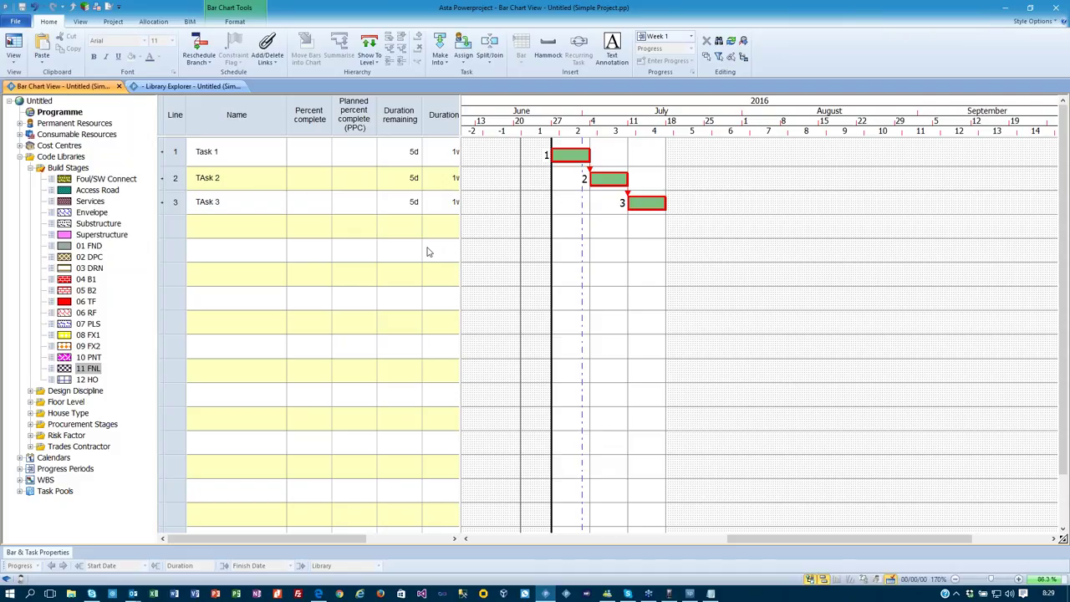
# Close Simple Project.pp from the File menu so the workspace is empty.
pyautogui.click(15, 21)
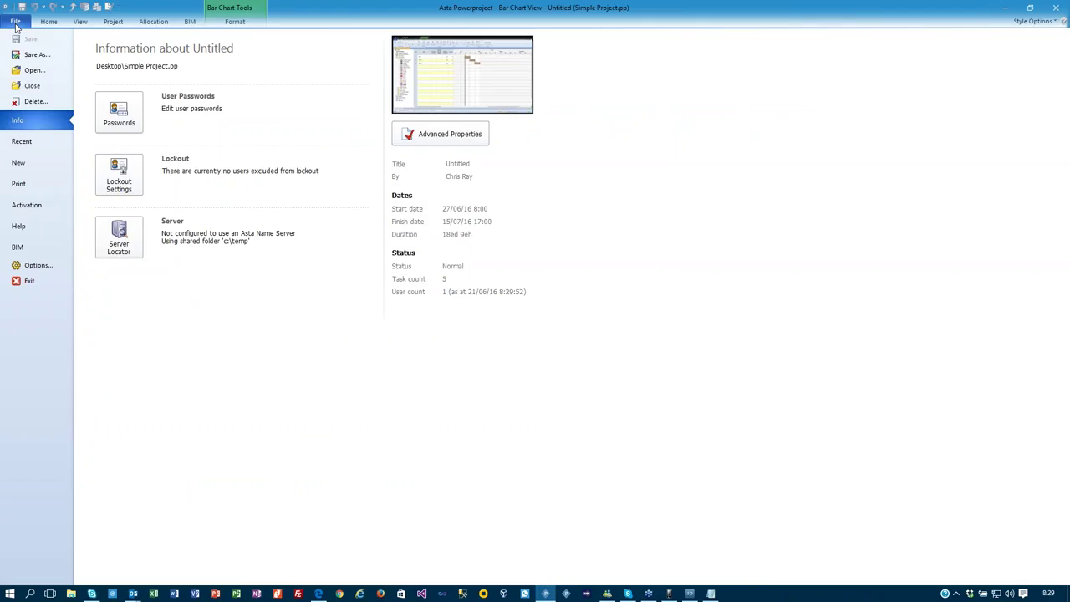
pyautogui.click(25, 86)
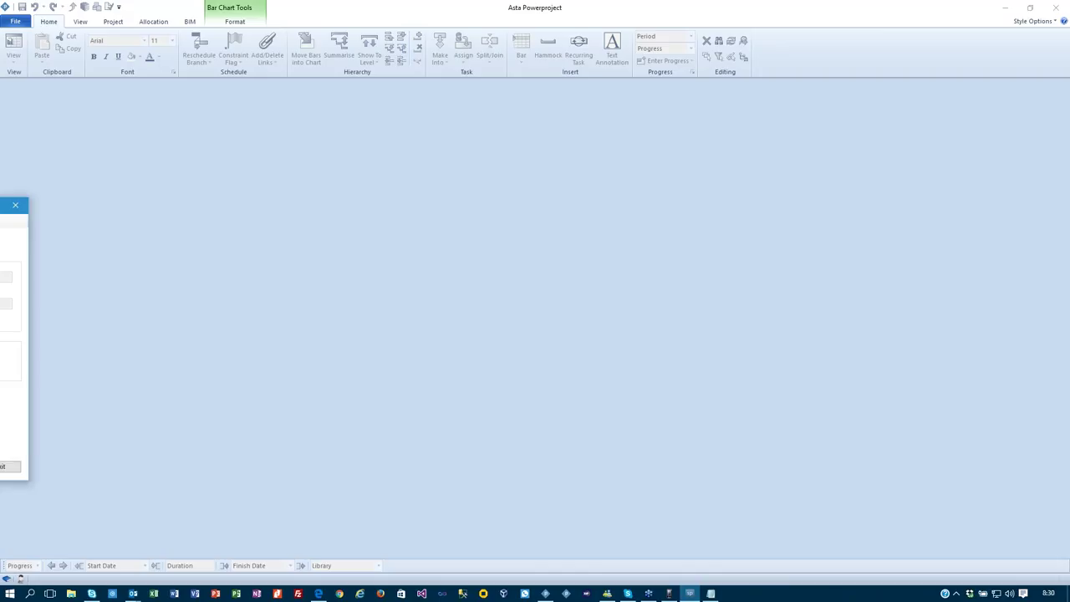
# Add Simple Project.pp from the Desktop to the managed projects with the default login and apply.
pyautogui.moveTo(287, 224); pyautogui.dragTo(460, 184)
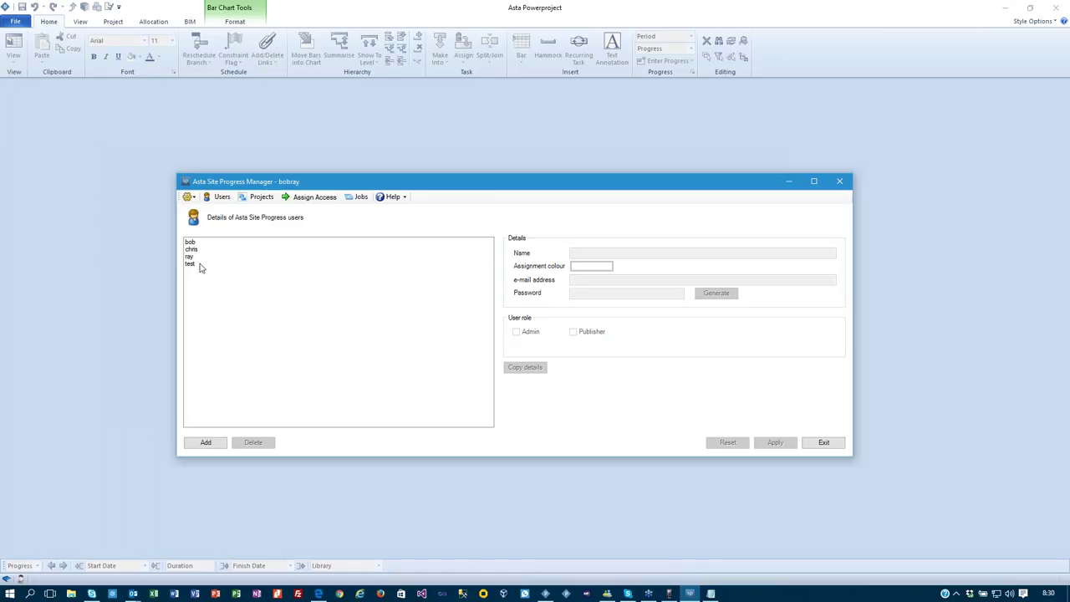
pyautogui.click(257, 201)
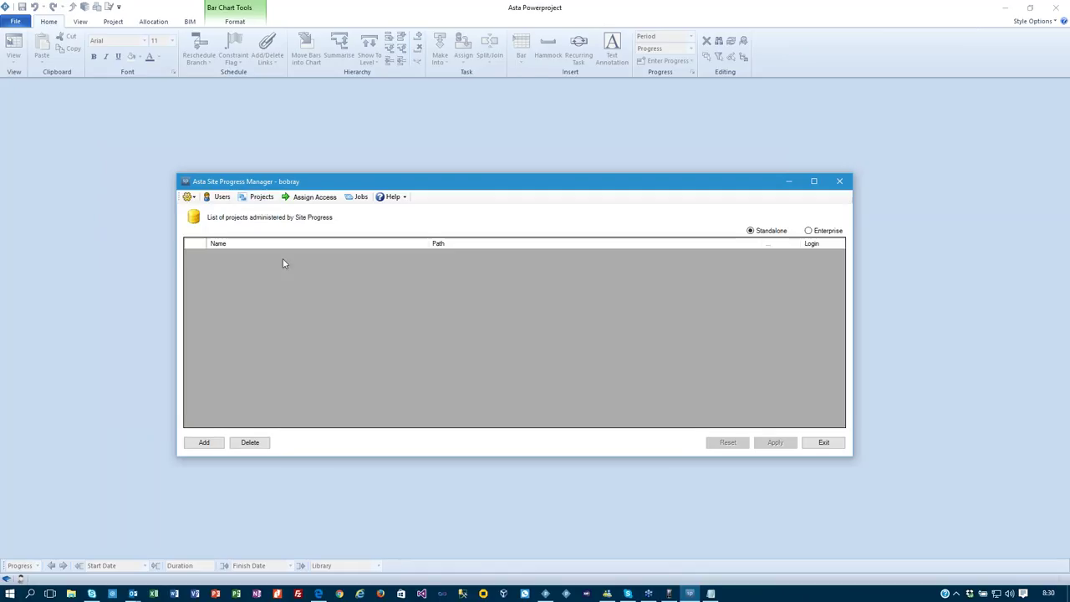
pyautogui.click(203, 442)
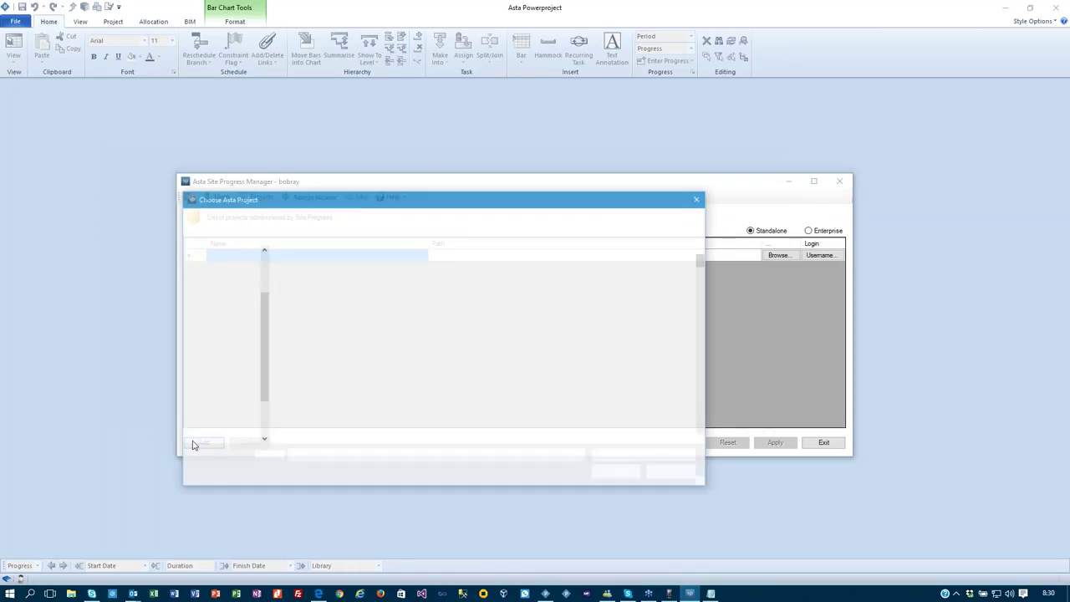
pyautogui.click(221, 416)
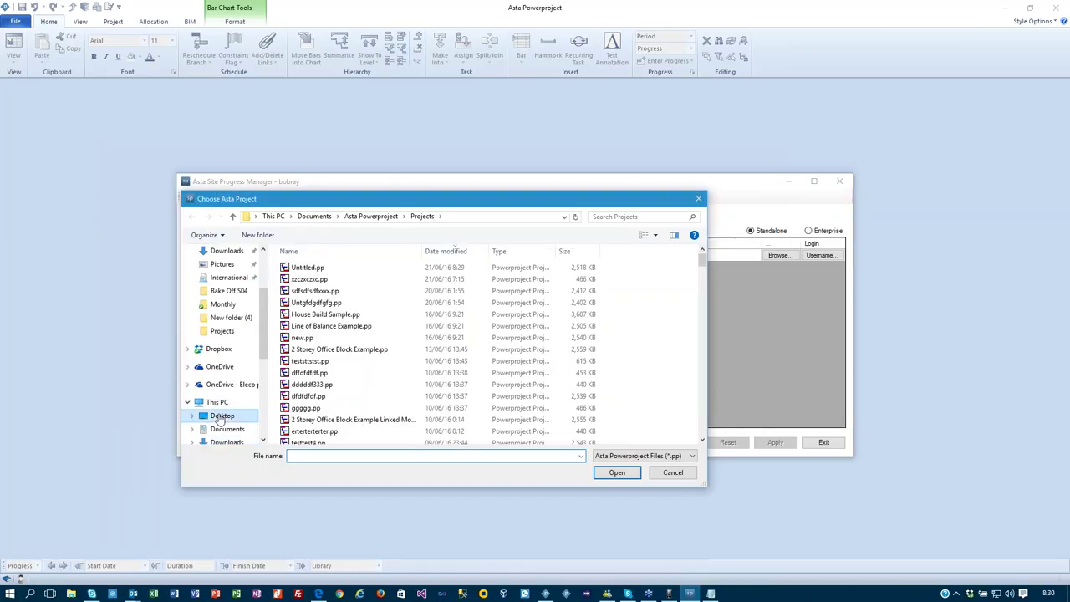
pyautogui.click(316, 268)
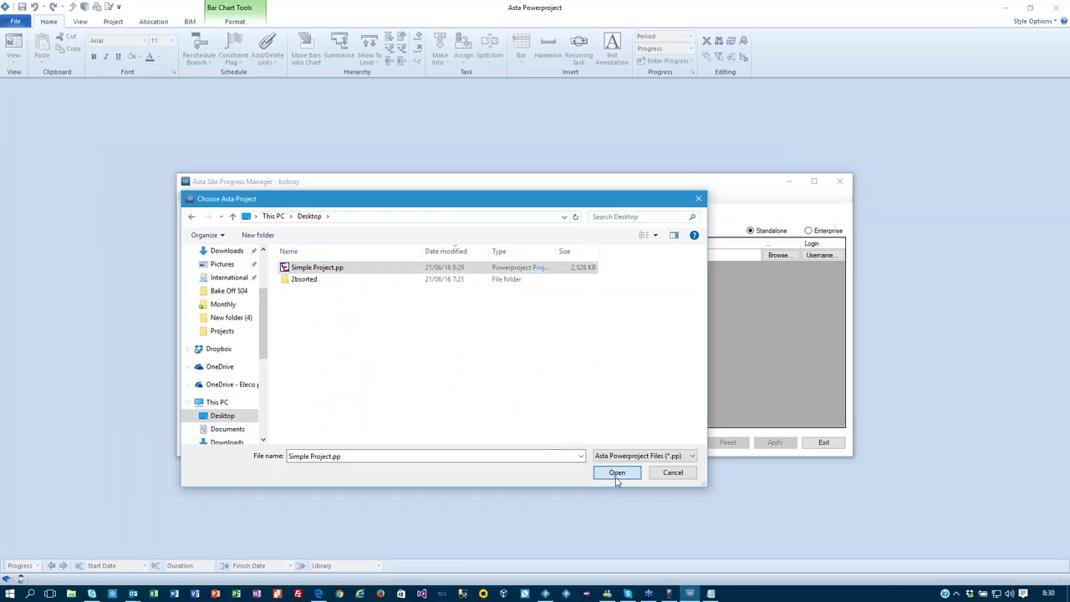
pyautogui.click(617, 473)
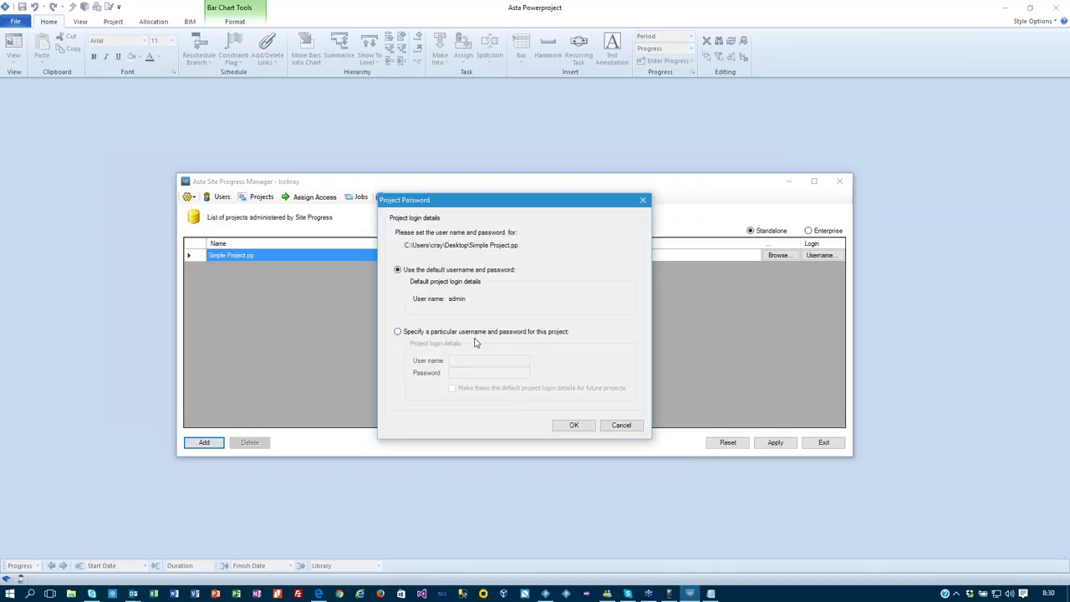
pyautogui.click(575, 425)
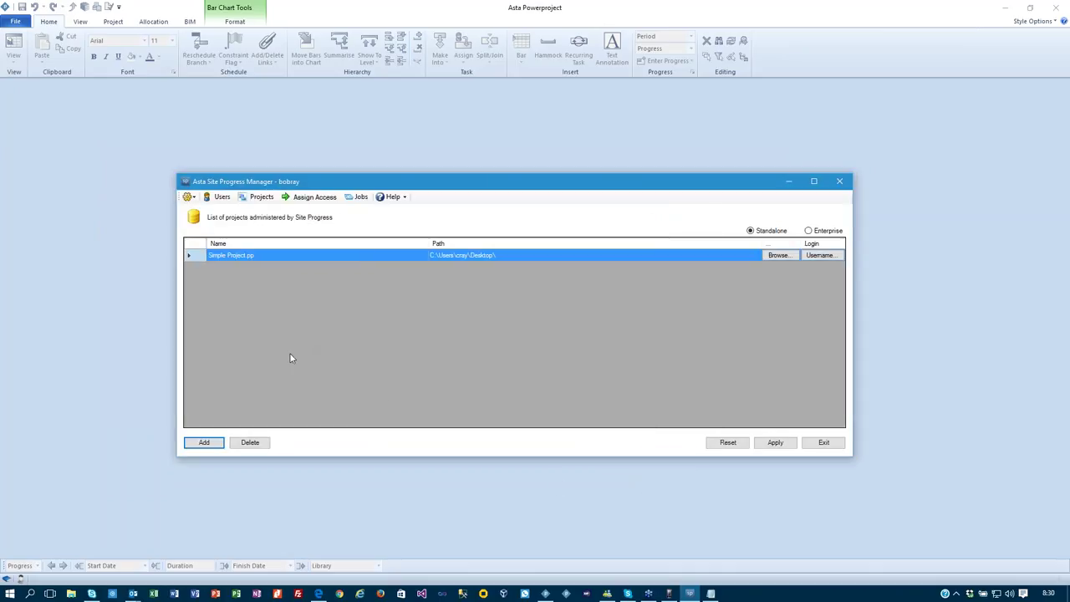
pyautogui.click(763, 445)
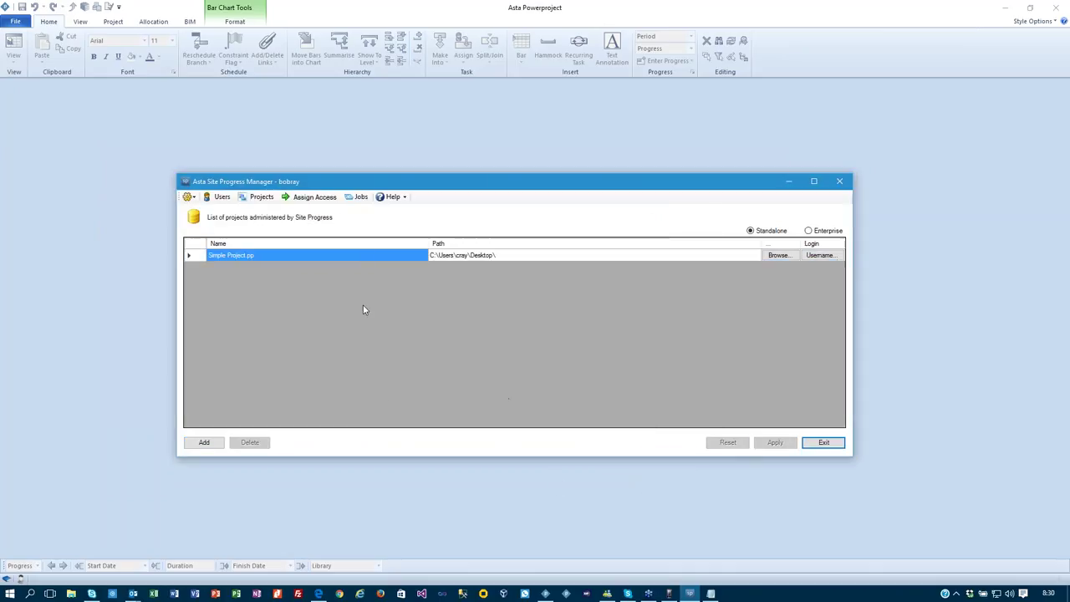
# Assign the first user to Simple Project.pp's Programme, apply, and return to Projects.
pyautogui.click(309, 201)
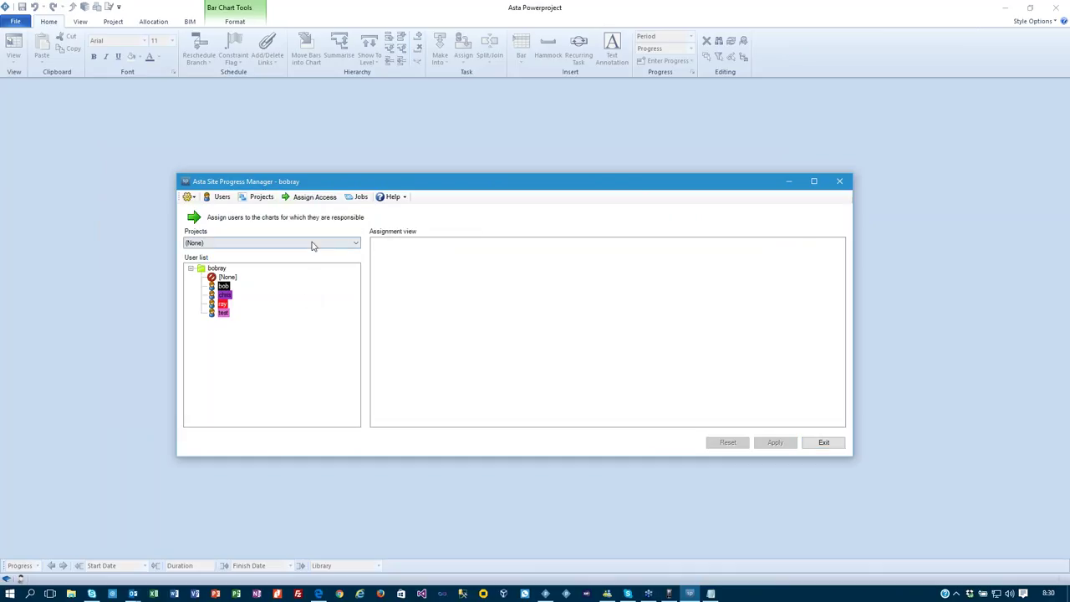
pyautogui.click(310, 244)
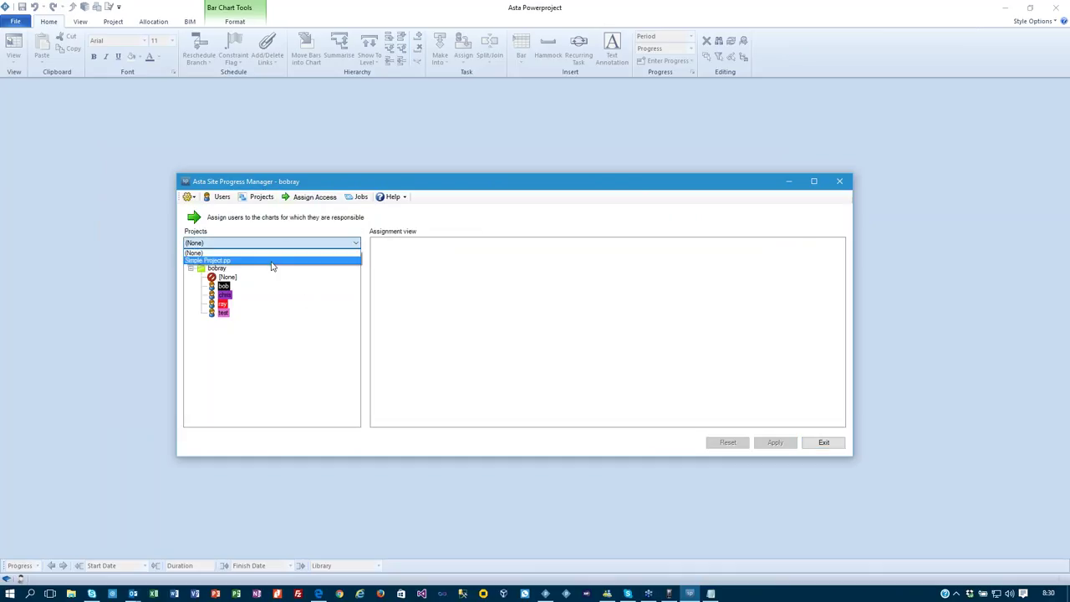
pyautogui.click(273, 265)
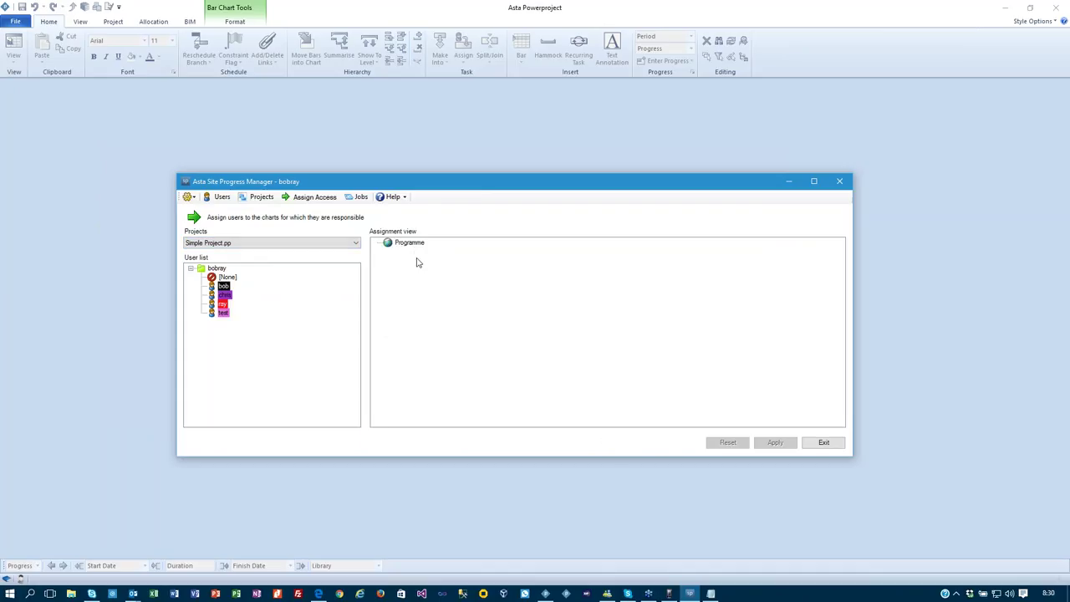
pyautogui.click(411, 245)
pyautogui.moveTo(223, 287); pyautogui.dragTo(411, 245)
pyautogui.click(771, 442)
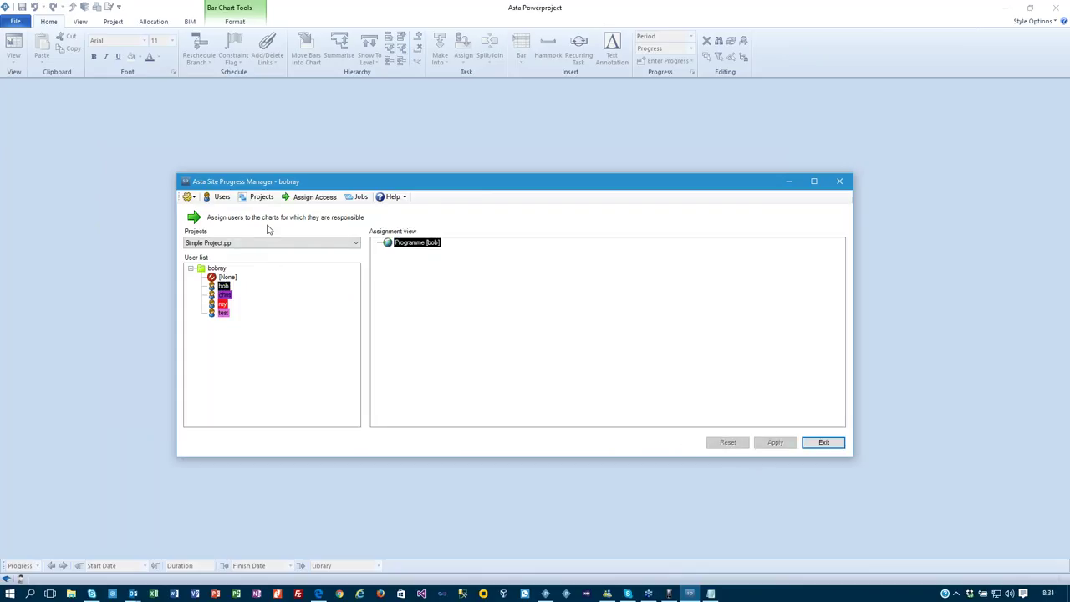
pyautogui.click(250, 201)
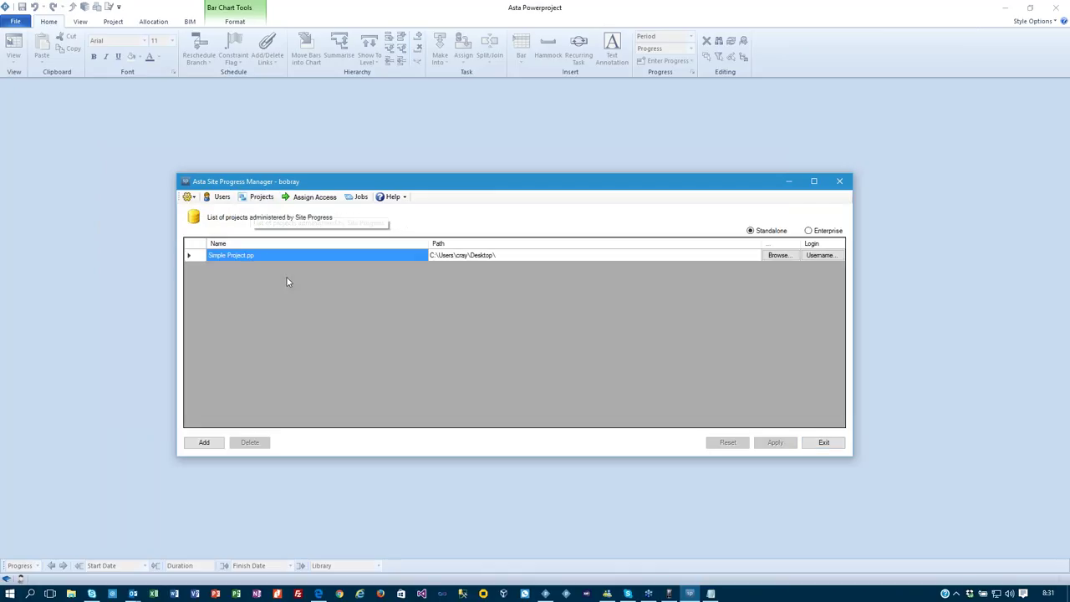
# Add 2 Storey Office Block Example.pp from Documents > Asta Powerproject > Projects with the default login.
pyautogui.click(204, 442)
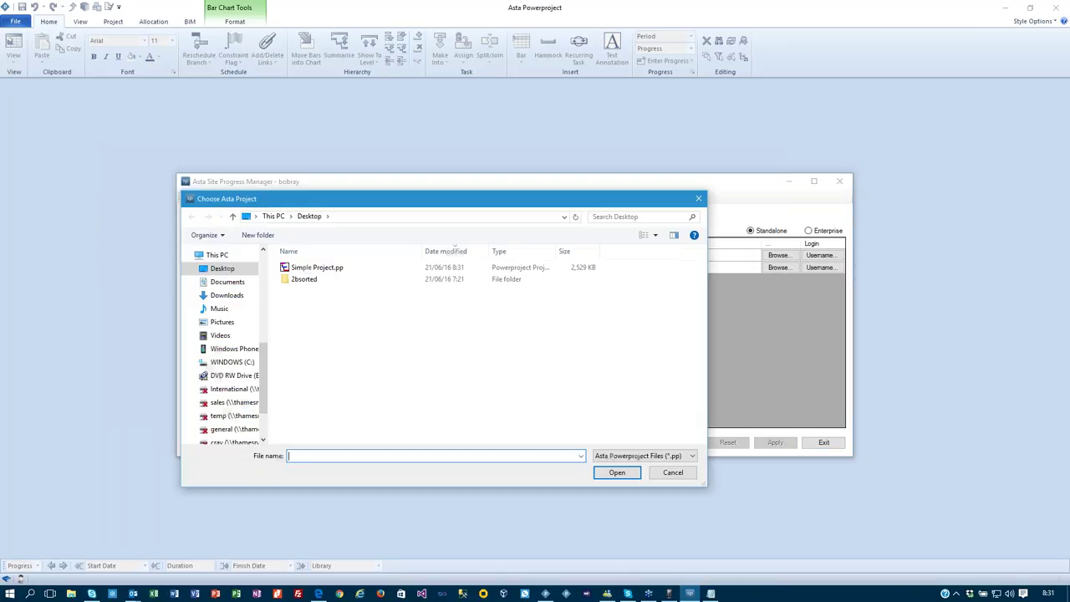
pyautogui.click(231, 282)
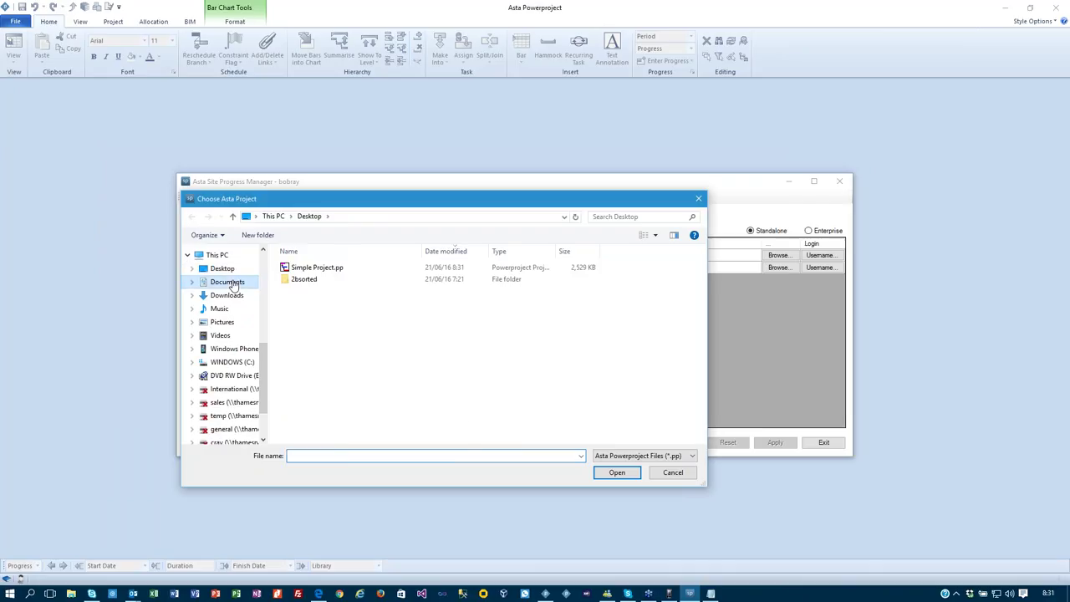
pyautogui.doubleClick(320, 327)
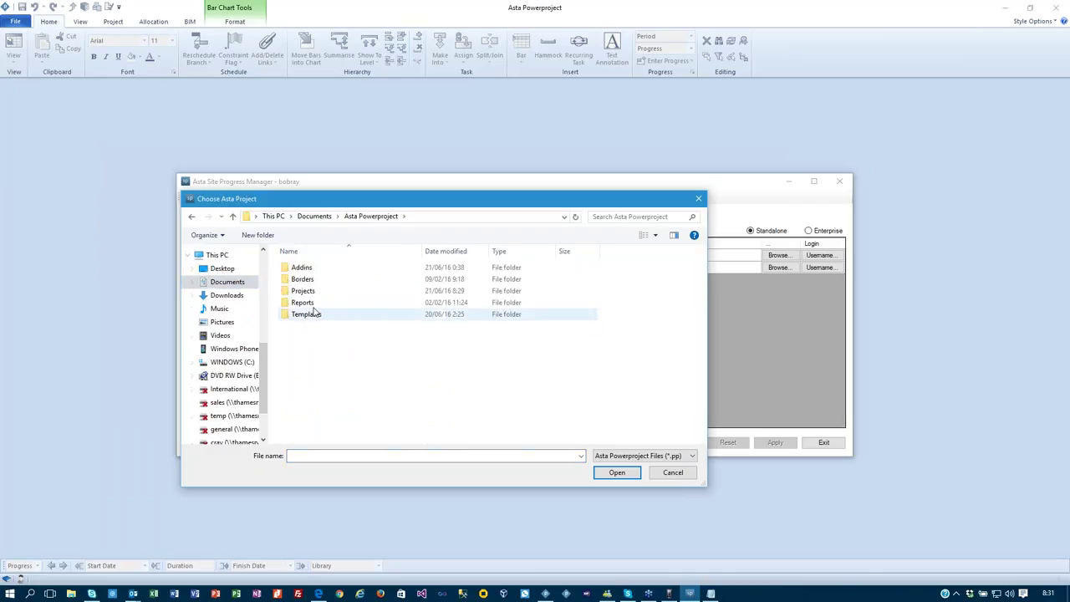
pyautogui.doubleClick(310, 303)
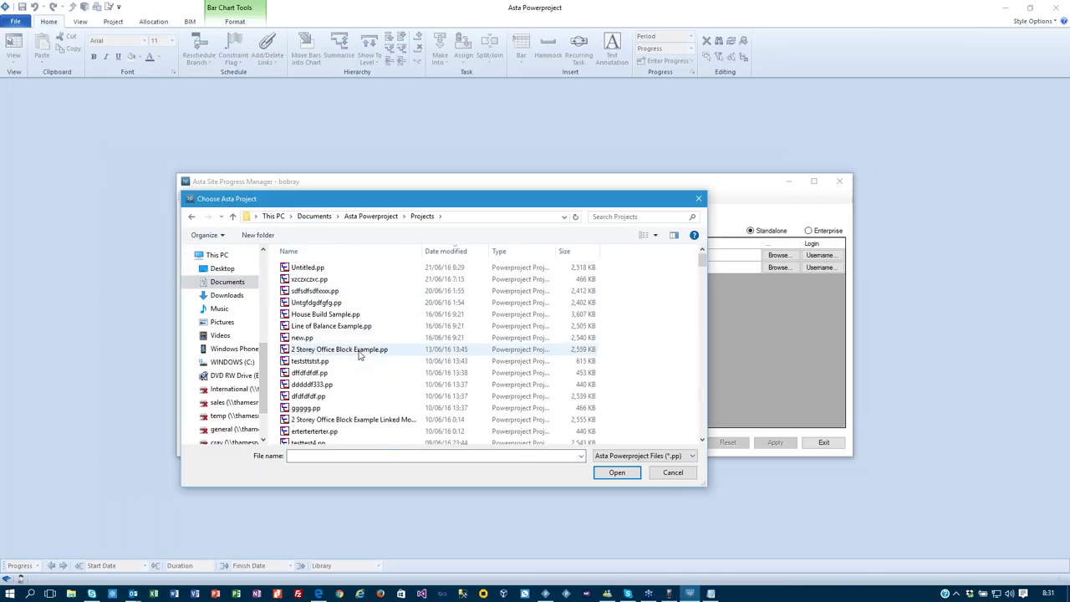
pyautogui.doubleClick(359, 350)
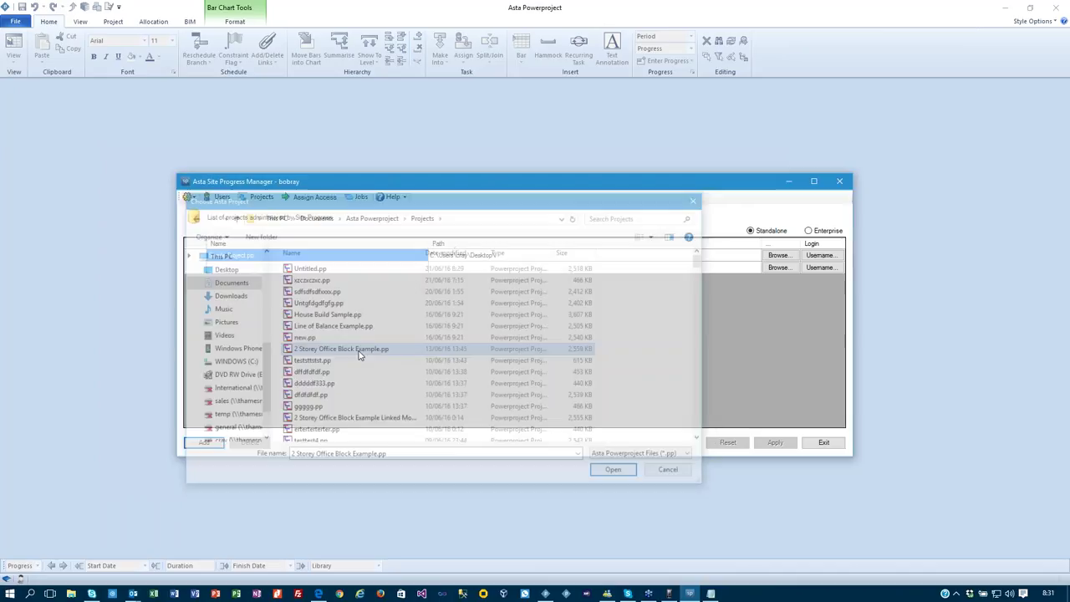
pyautogui.click(568, 424)
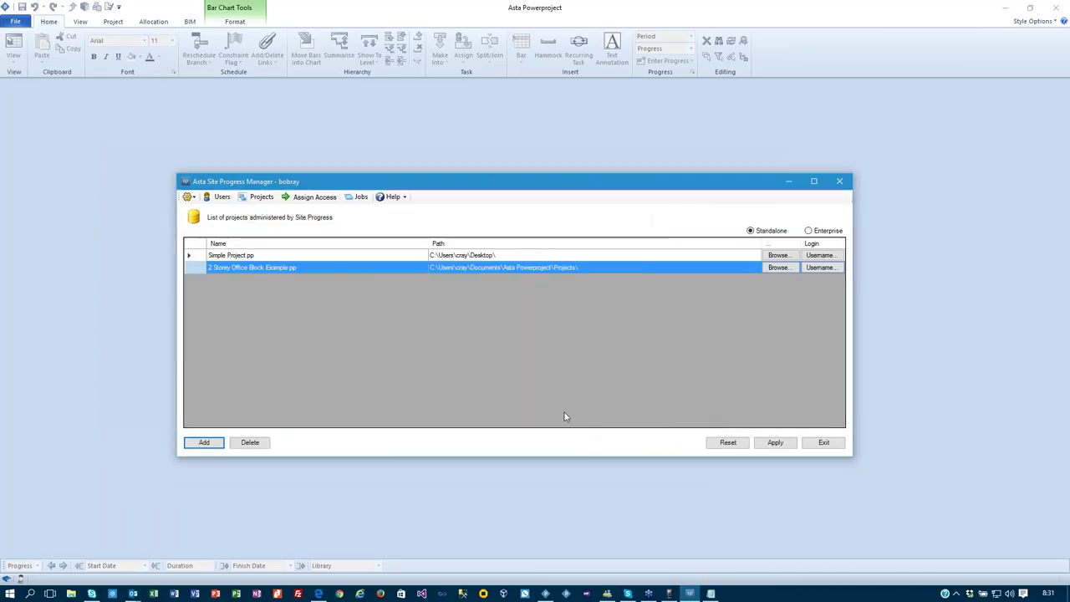
pyautogui.click(776, 442)
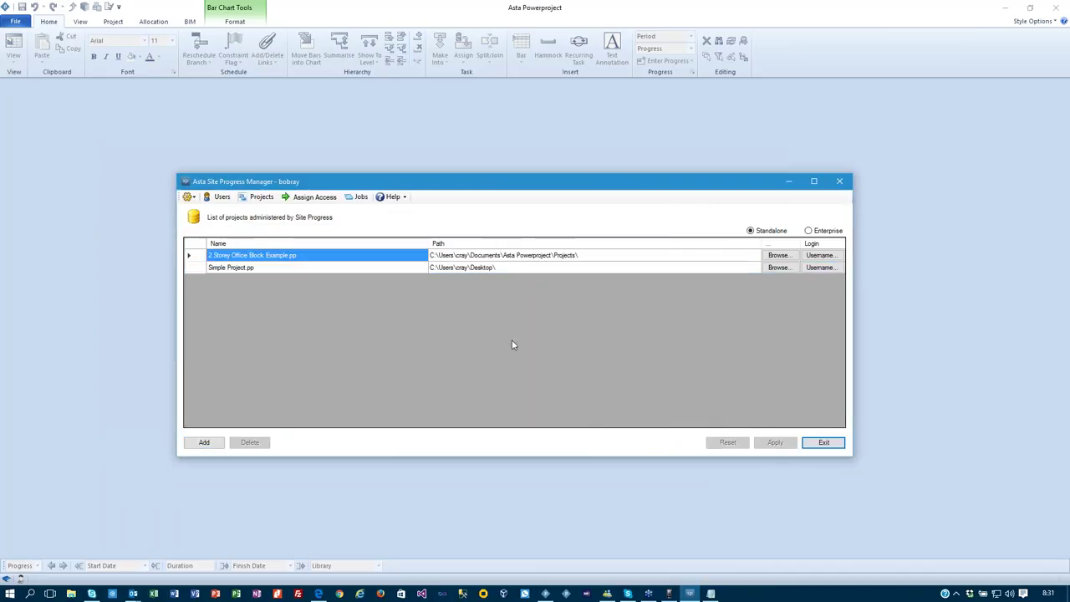
# Clear all user assignments from the 2 Storey Office Block Programme and its tasks, and apply.
pyautogui.click(301, 197)
pyautogui.click(270, 242)
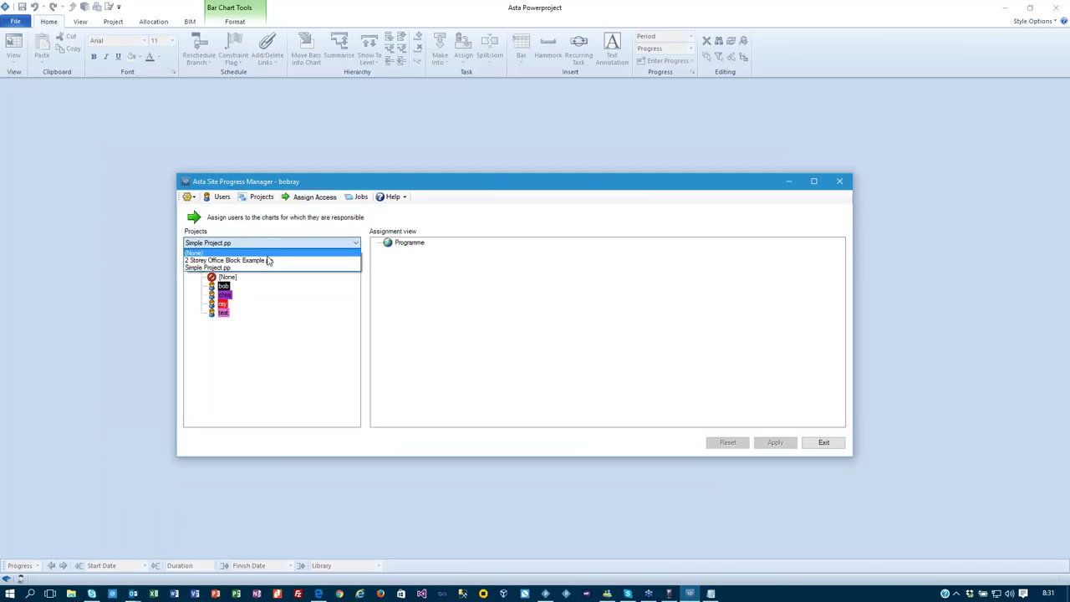
pyautogui.click(268, 260)
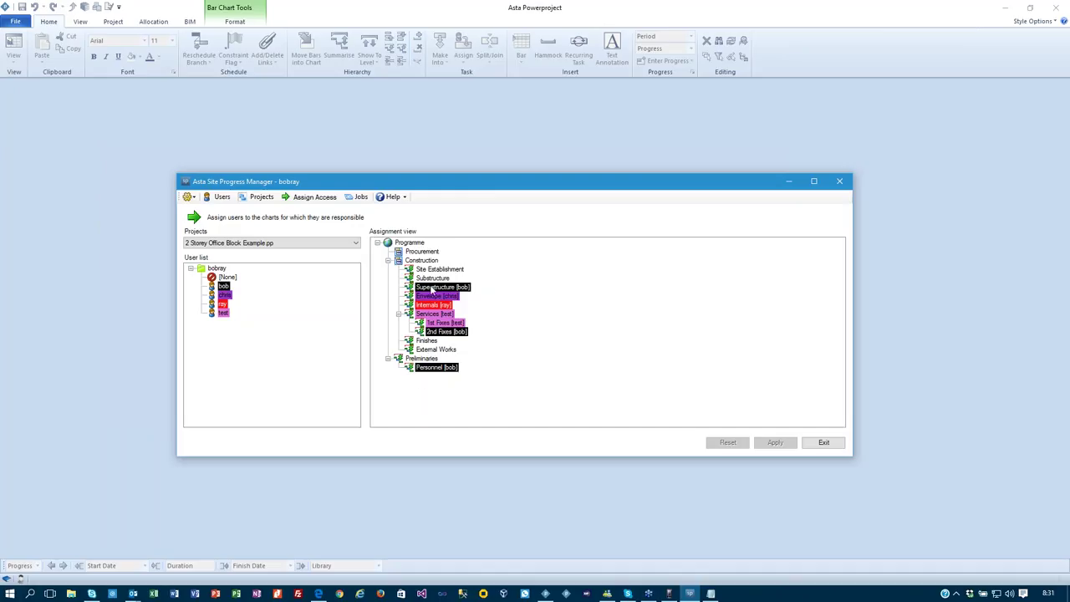
pyautogui.moveTo(228, 277); pyautogui.dragTo(422, 244)
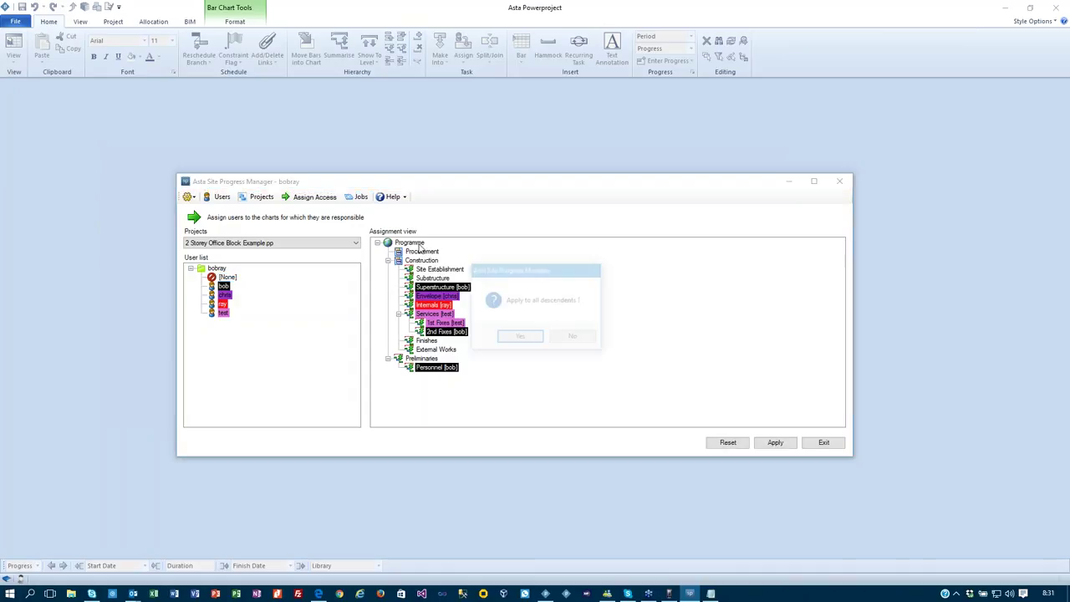
pyautogui.click(525, 338)
pyautogui.click(775, 441)
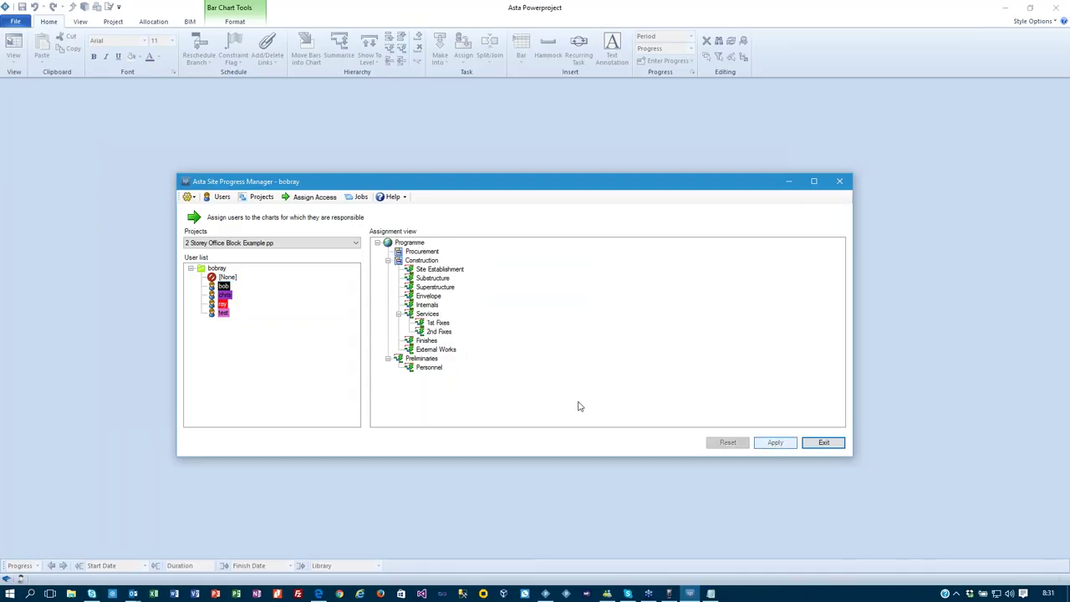
# Assign users to Site Establishment, Superstructure, Substructure and Services with its 1st and 2nd Fixes, then apply.
pyautogui.moveTo(219, 289); pyautogui.dragTo(437, 269)
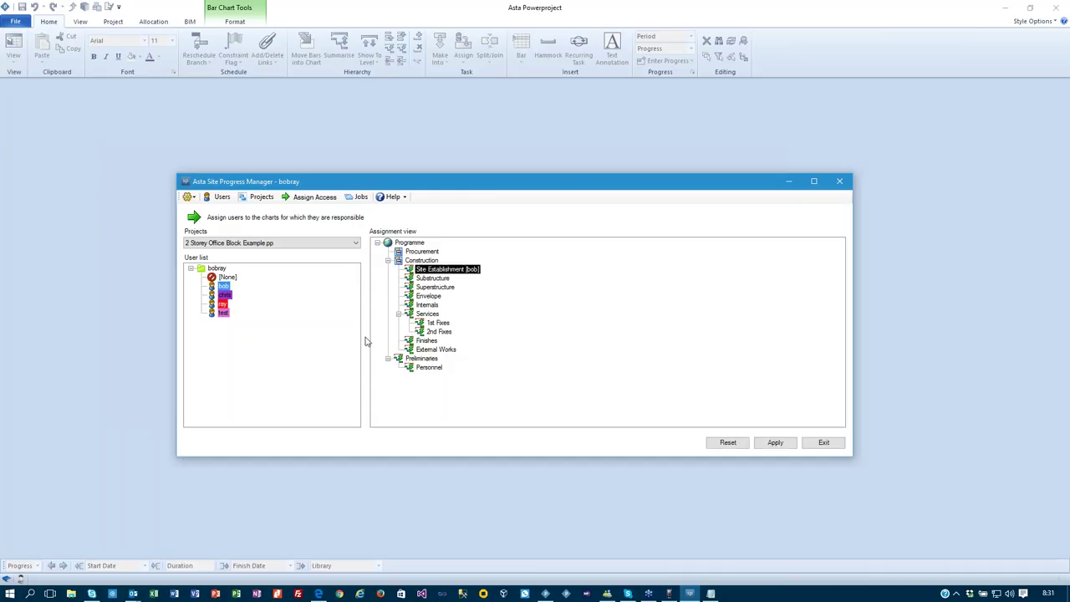
pyautogui.moveTo(221, 299); pyautogui.dragTo(438, 288)
pyautogui.moveTo(222, 304); pyautogui.dragTo(423, 280)
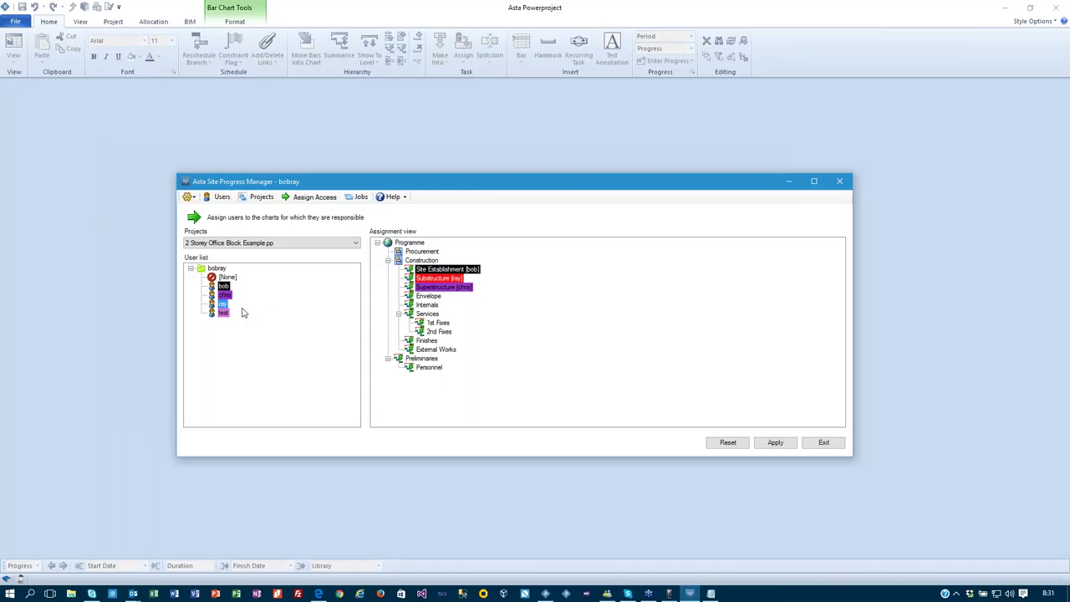
pyautogui.moveTo(224, 290); pyautogui.dragTo(433, 315)
pyautogui.click(519, 338)
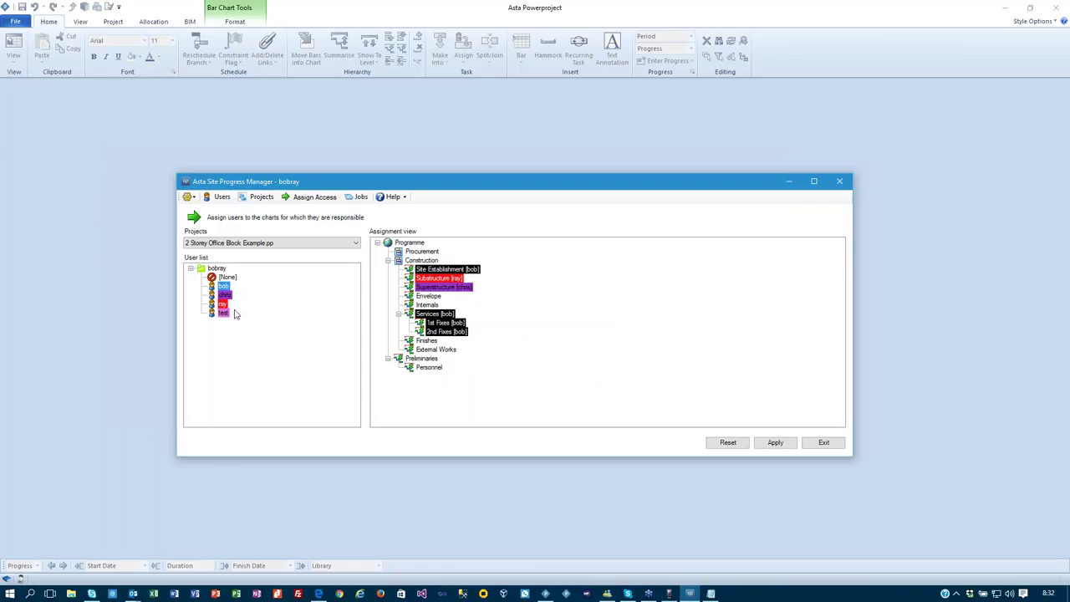
pyautogui.click(775, 442)
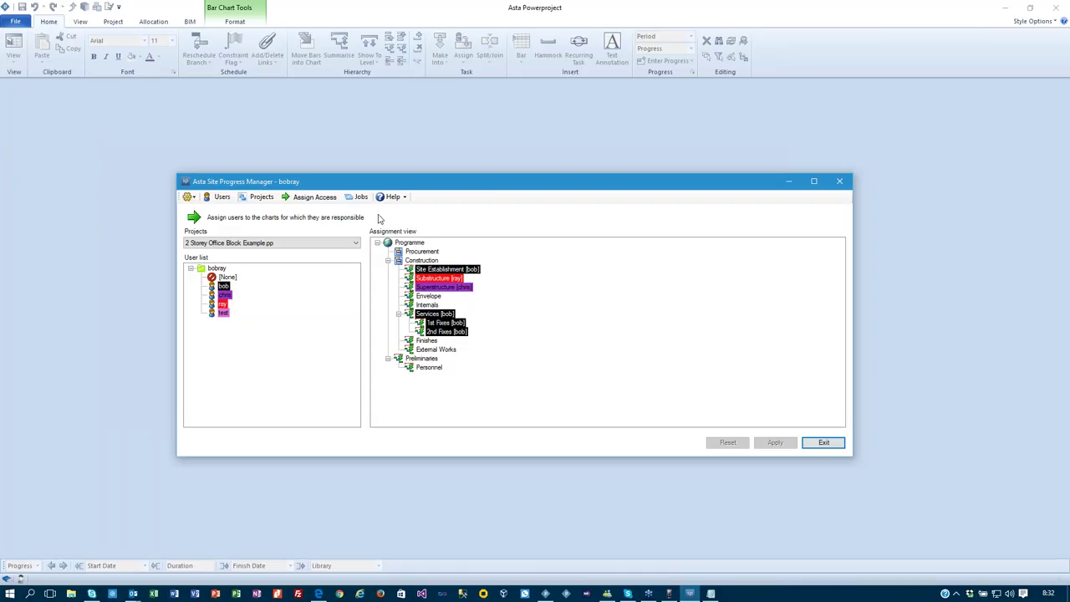
pyautogui.click(360, 197)
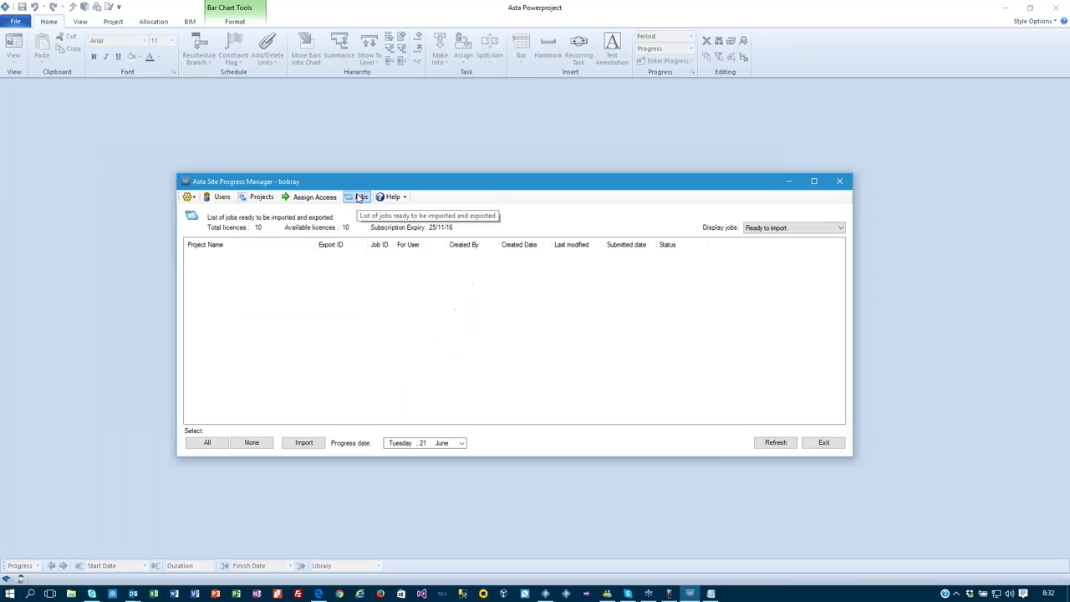
# Export the four ready-to-export jobs with progress date Sunday 3 July and view the log.
pyautogui.click(781, 237)
pyautogui.click(781, 241)
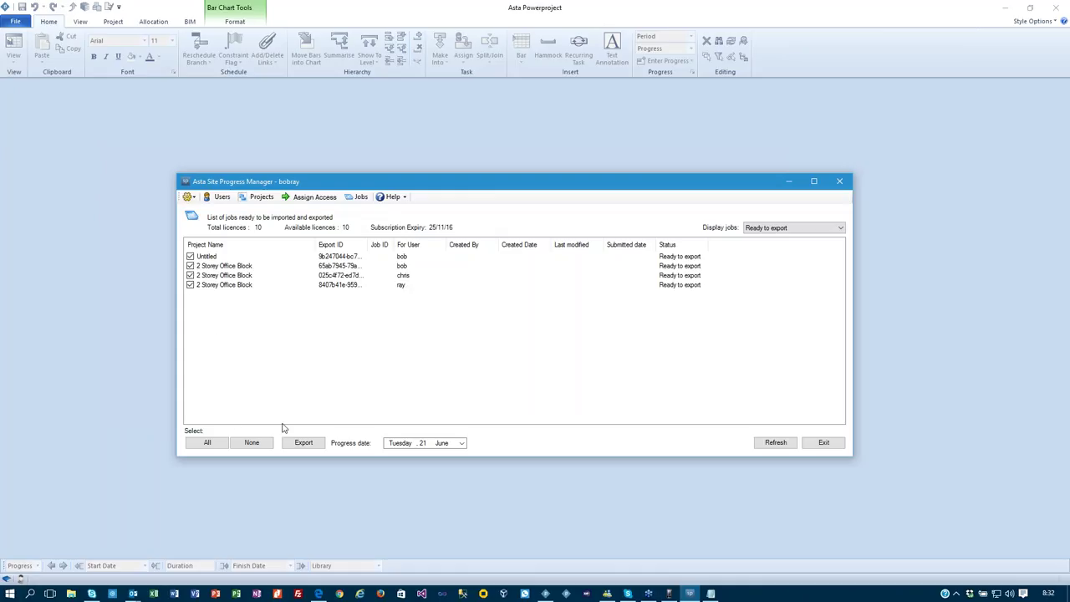
pyautogui.click(462, 444)
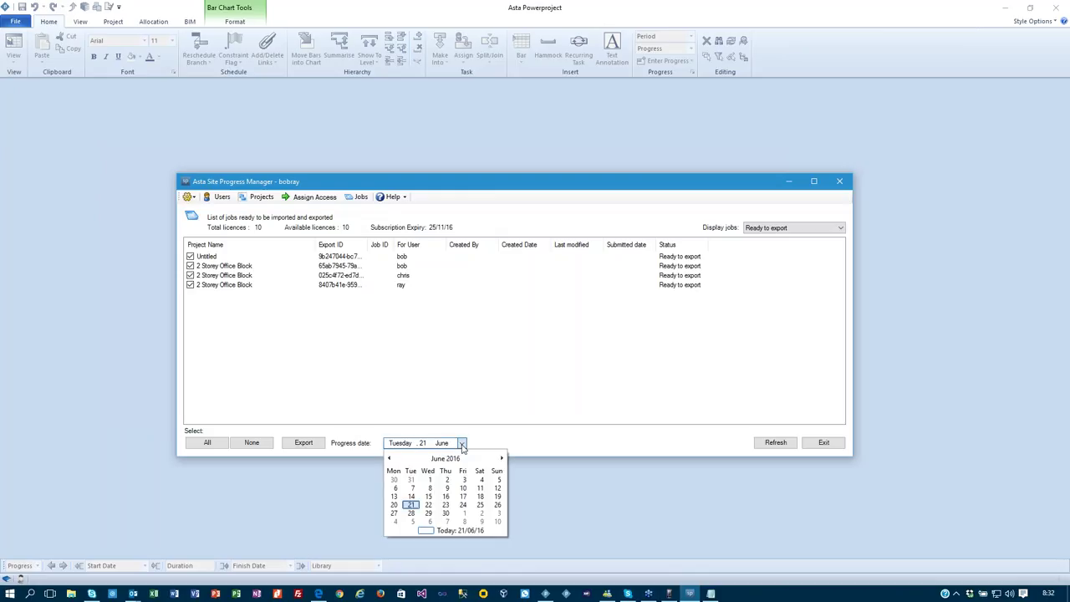
pyautogui.click(497, 514)
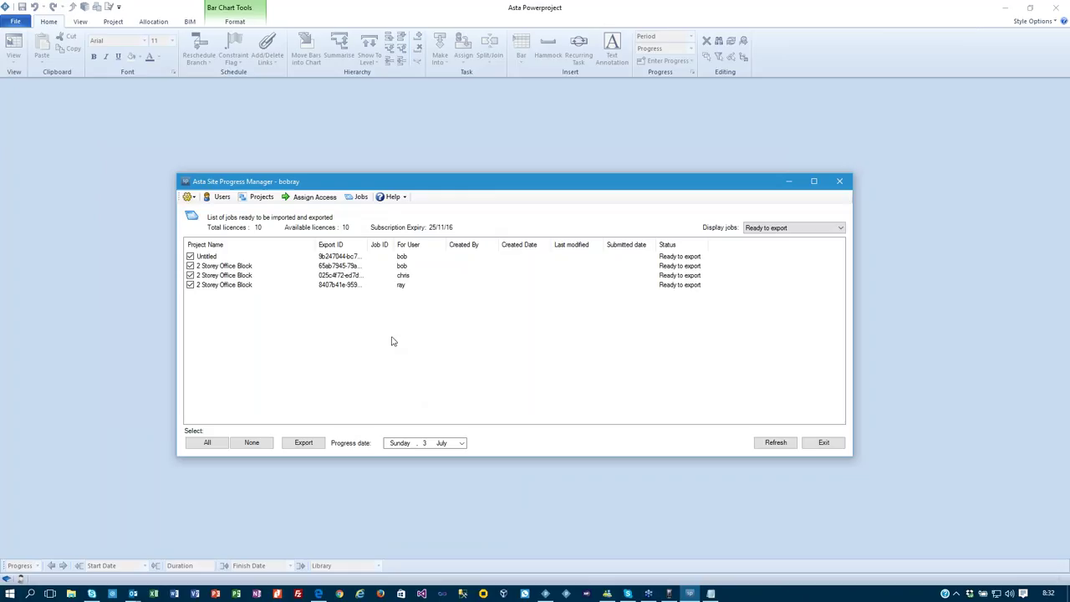
pyautogui.click(304, 442)
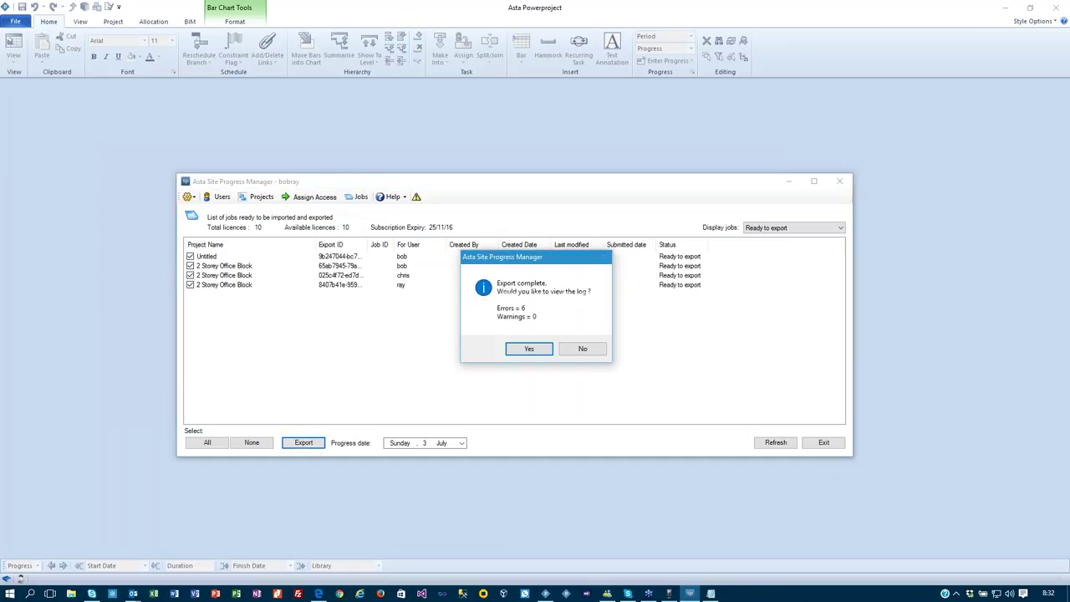
pyautogui.click(545, 351)
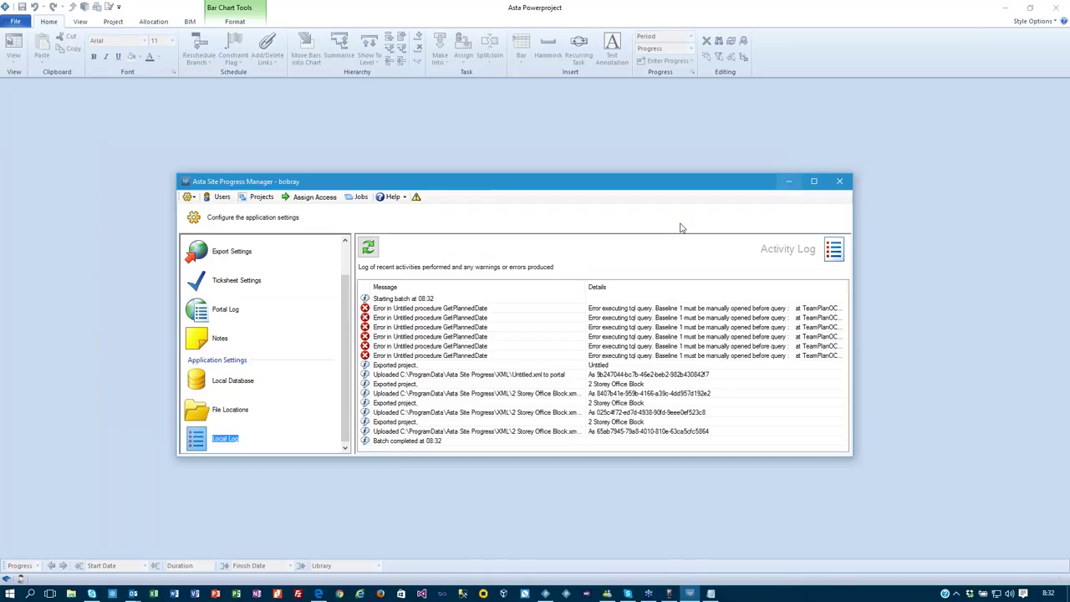
# Untick the three 2 Storey Office Block jobs, refresh, and export only the Untitled job.
pyautogui.click(416, 376)
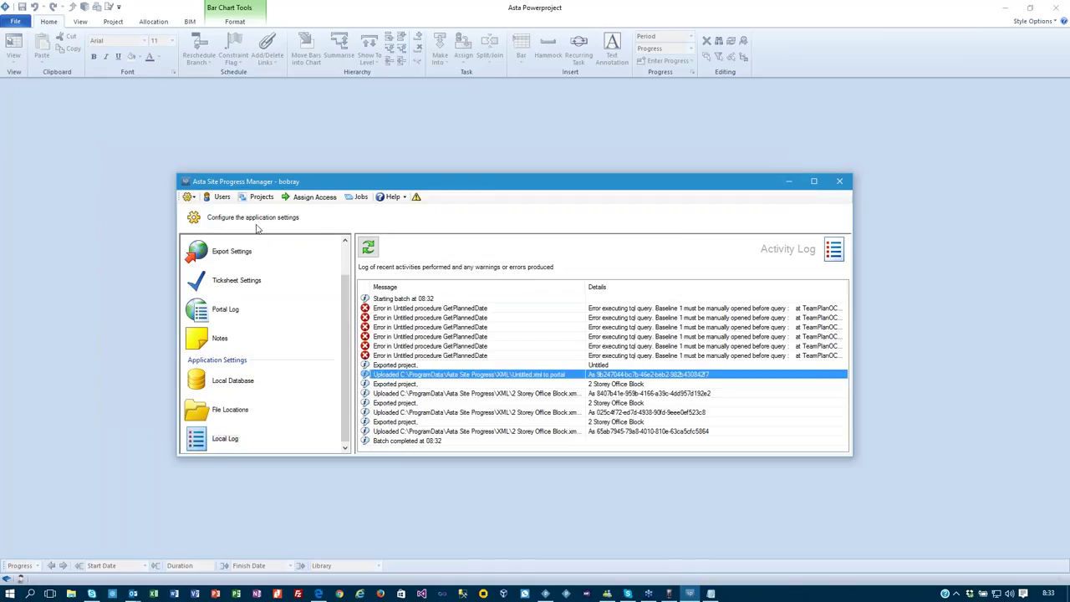
pyautogui.click(358, 196)
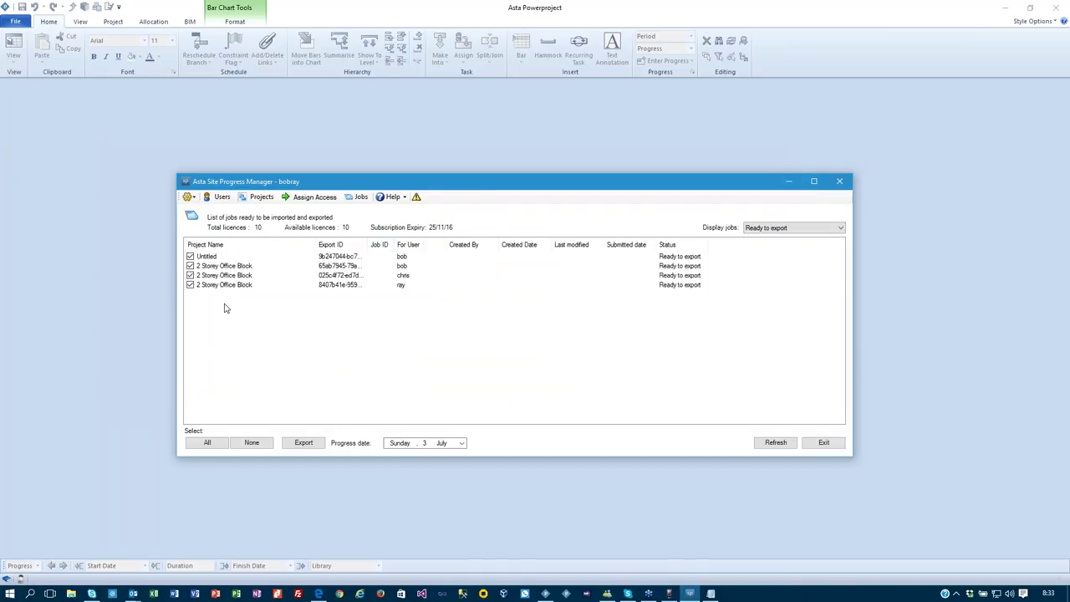
pyautogui.click(773, 229)
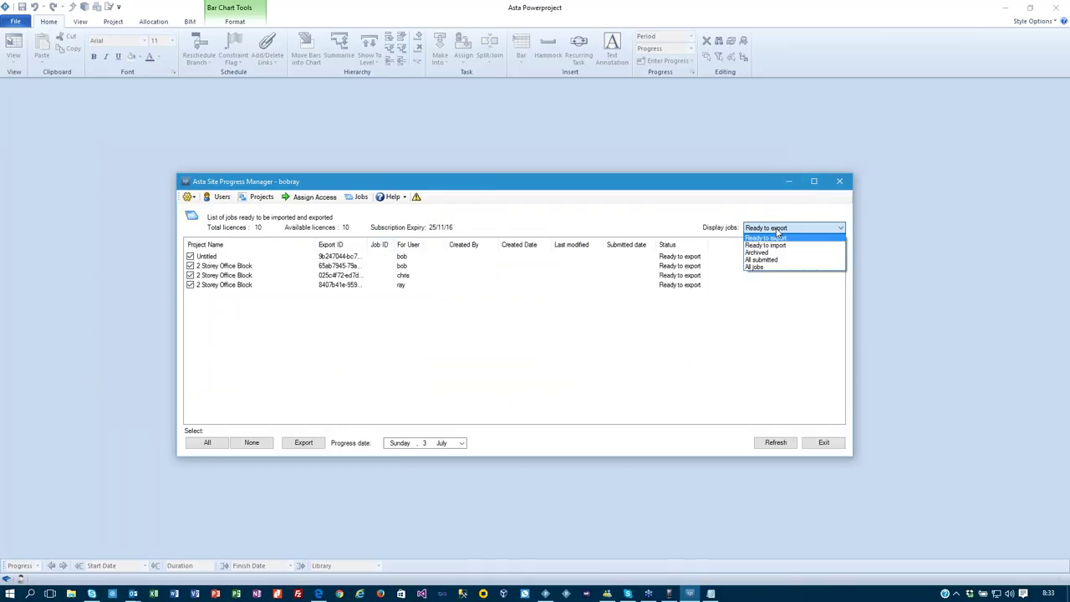
pyautogui.click(743, 317)
pyautogui.click(189, 266)
pyautogui.click(190, 274)
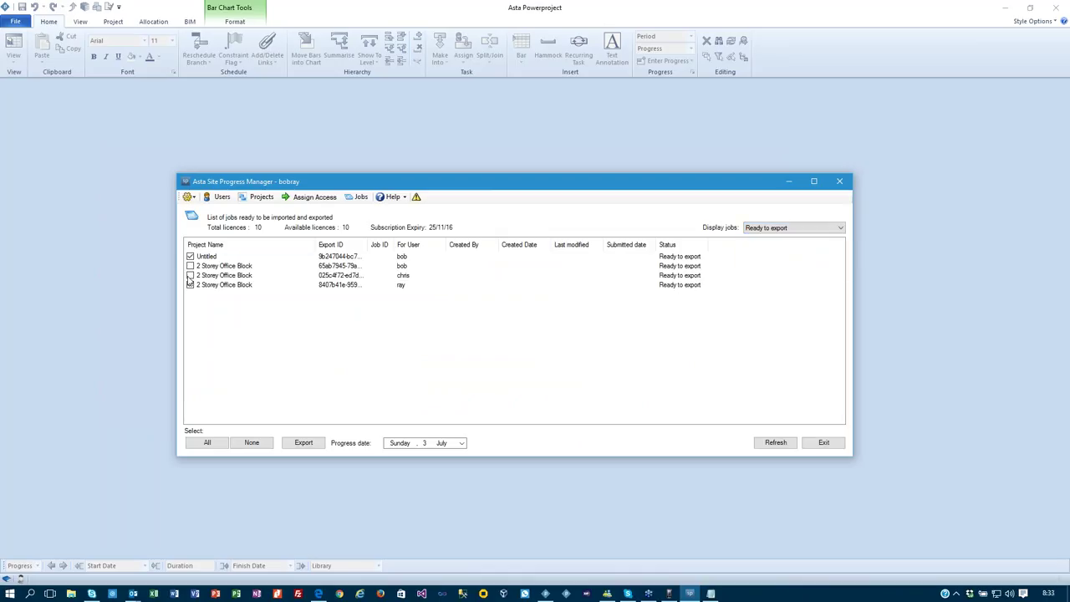
pyautogui.click(794, 227)
pyautogui.click(787, 330)
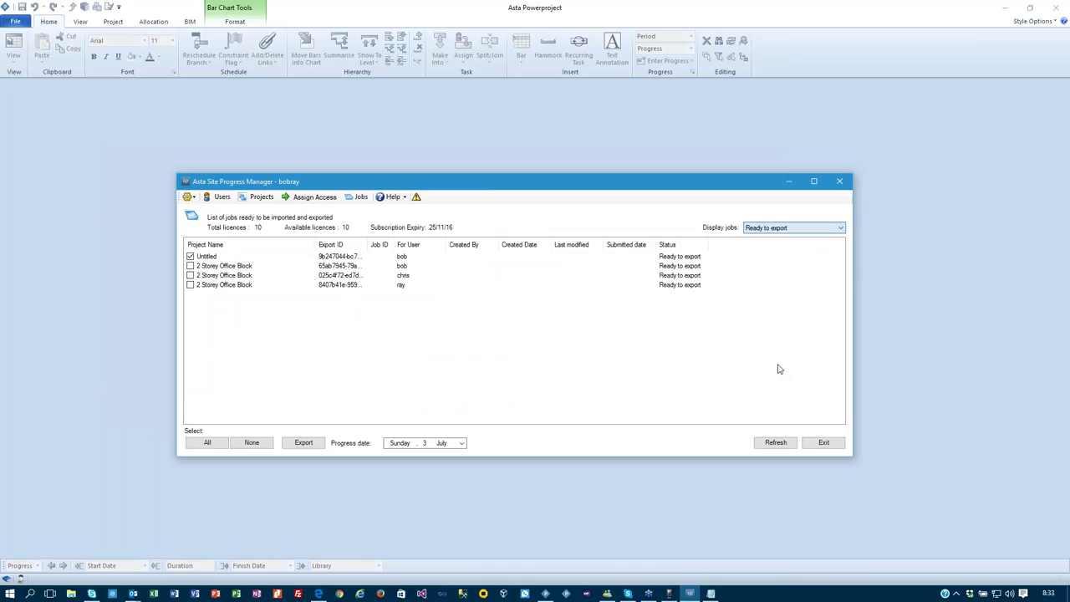
pyautogui.click(777, 443)
pyautogui.click(190, 257)
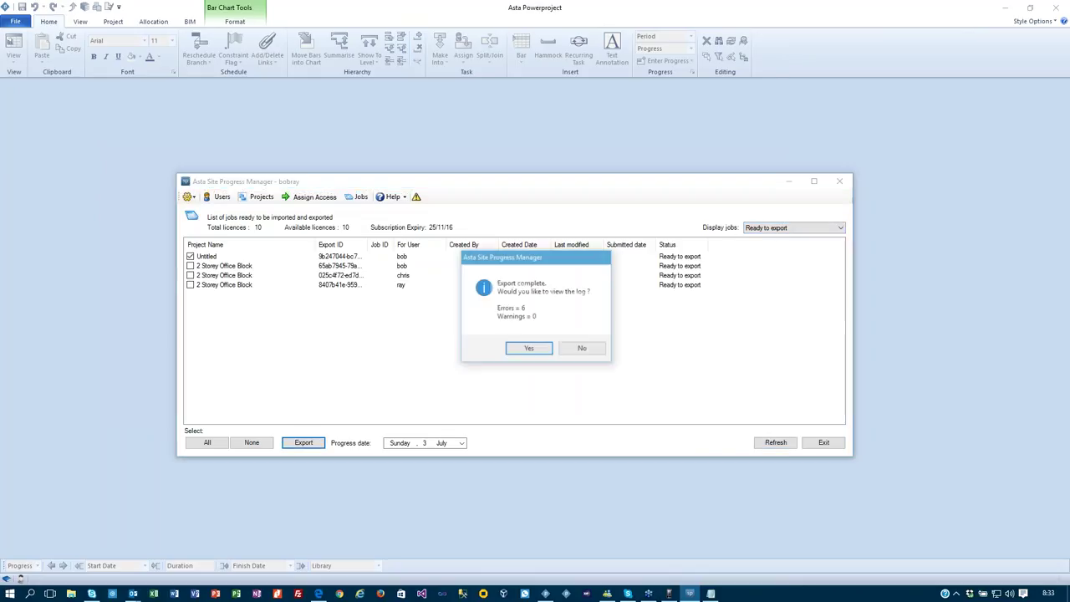
pyautogui.click(590, 349)
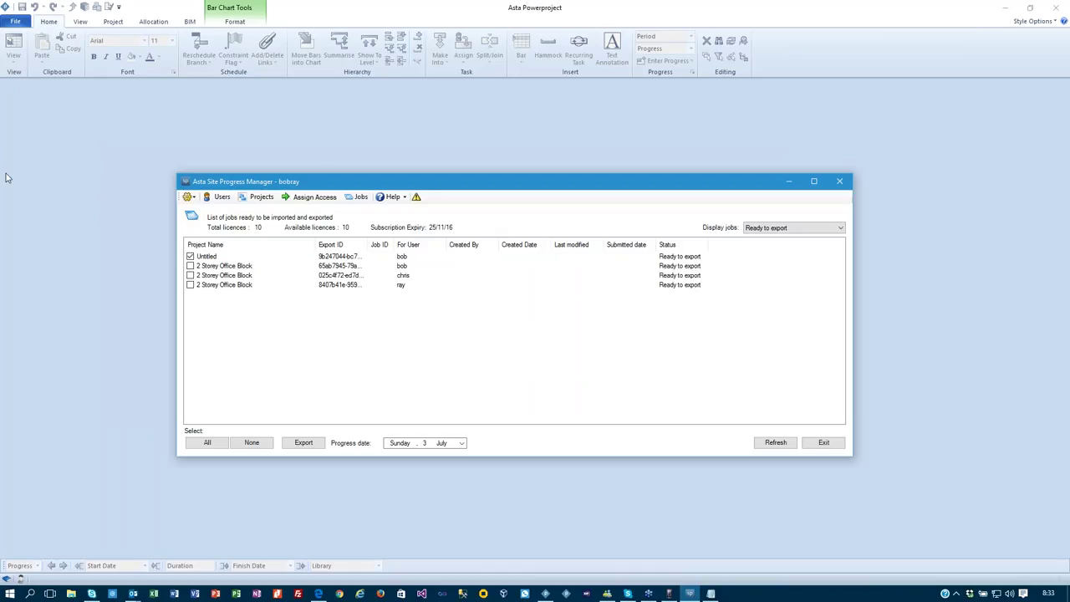
# Enlarge the Project My Screen phone mirror and refresh the Site Progress projects list.
pyautogui.click(668, 593)
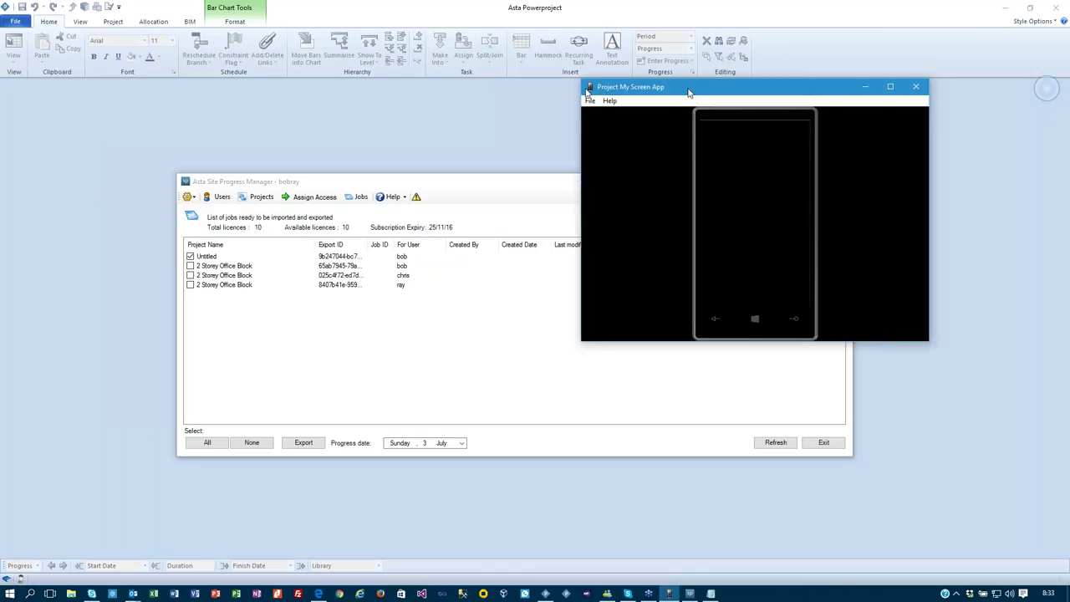
pyautogui.moveTo(571, 343); pyautogui.dragTo(819, 508)
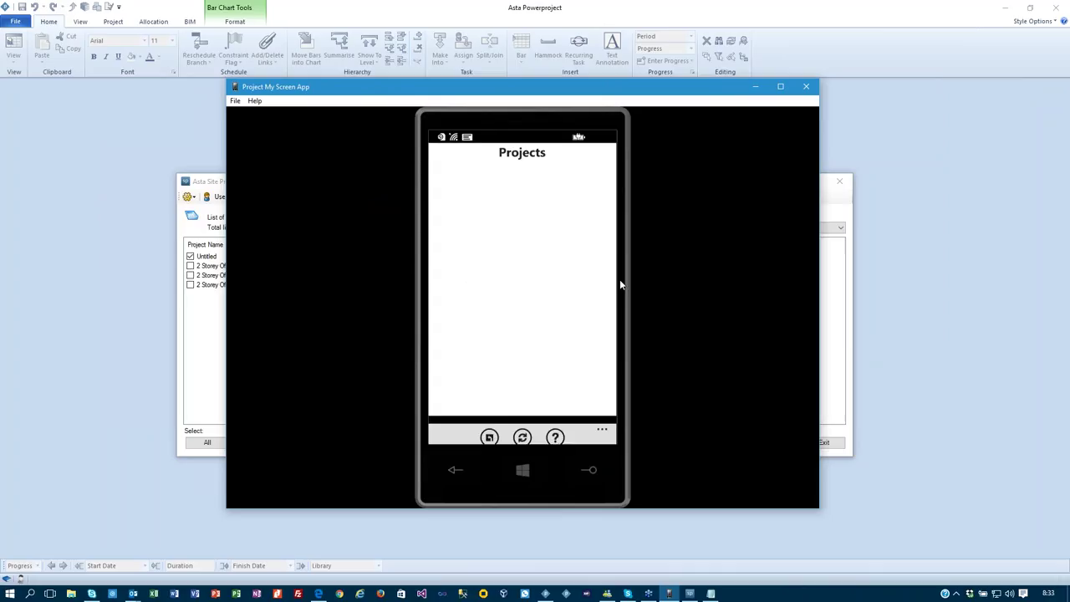
pyautogui.click(519, 431)
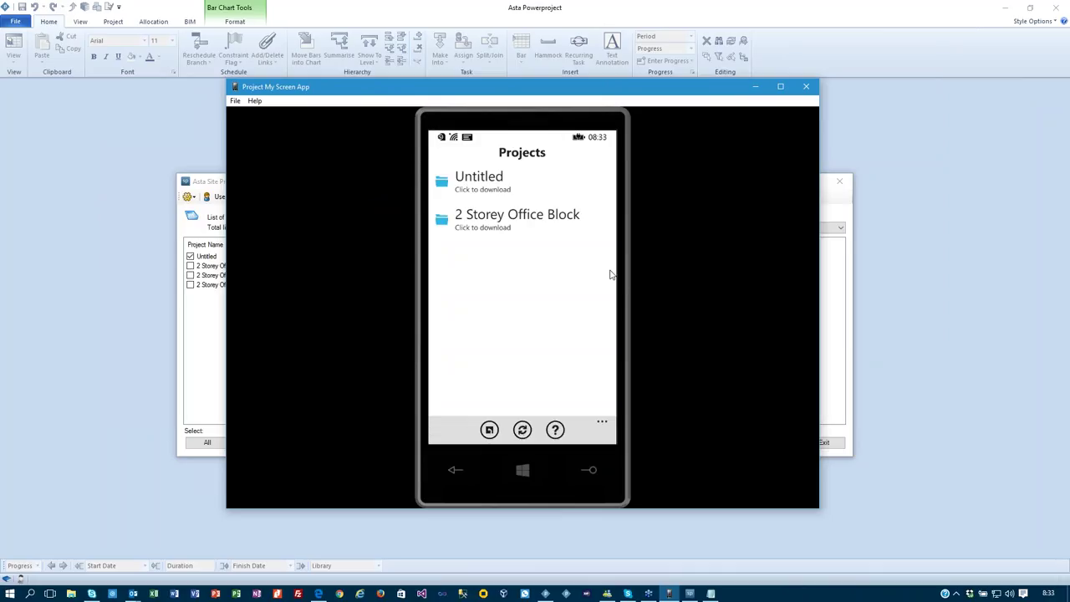
pyautogui.moveTo(585, 95); pyautogui.dragTo(532, 94)
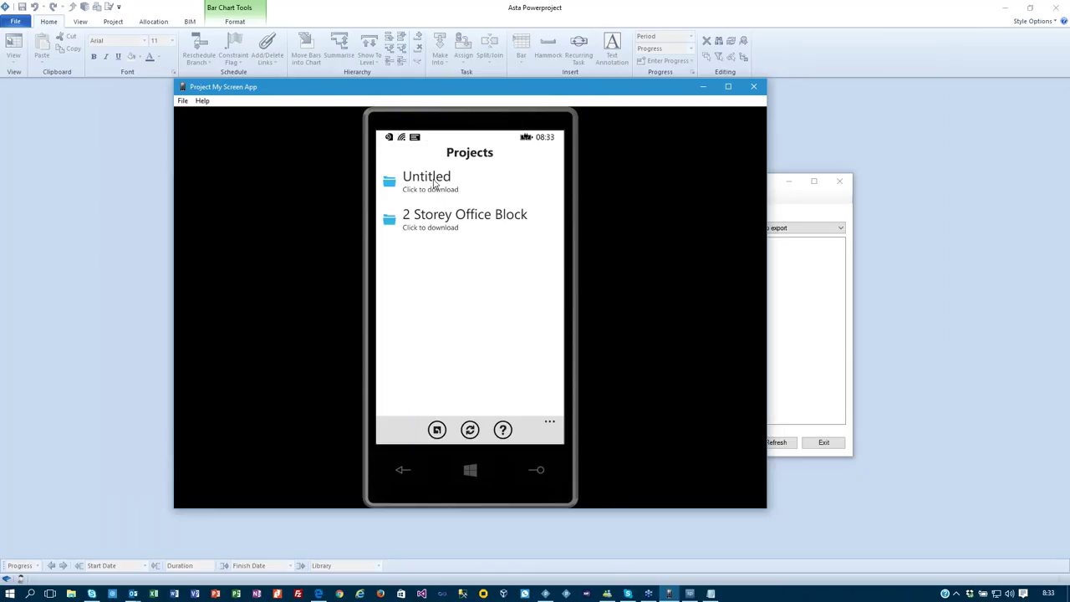
# Download the Untitled project and select Task 1 in Turnaround.
pyautogui.click(433, 182)
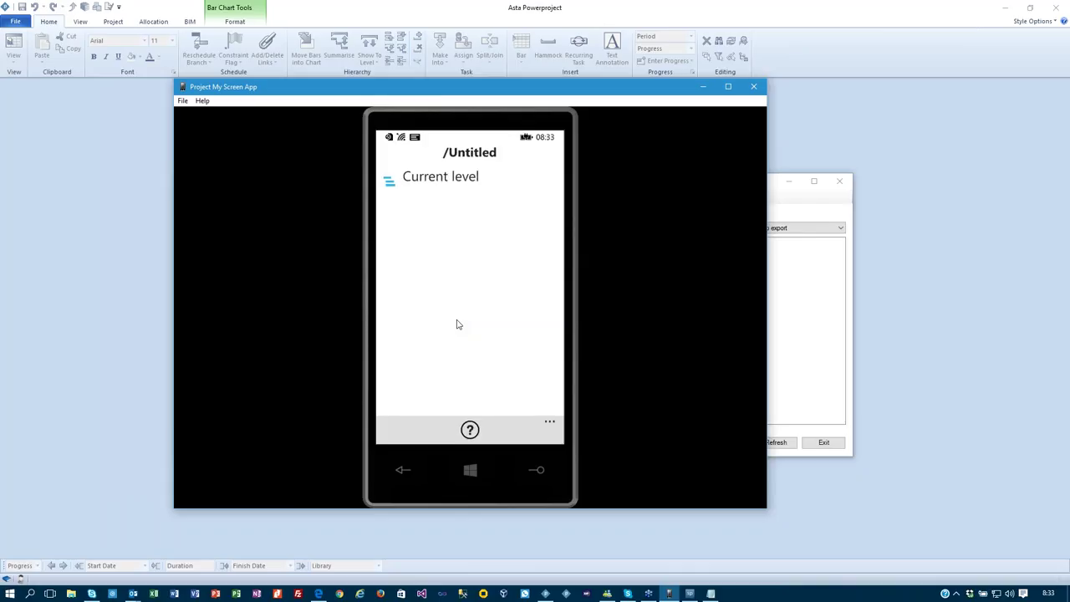
pyautogui.click(444, 182)
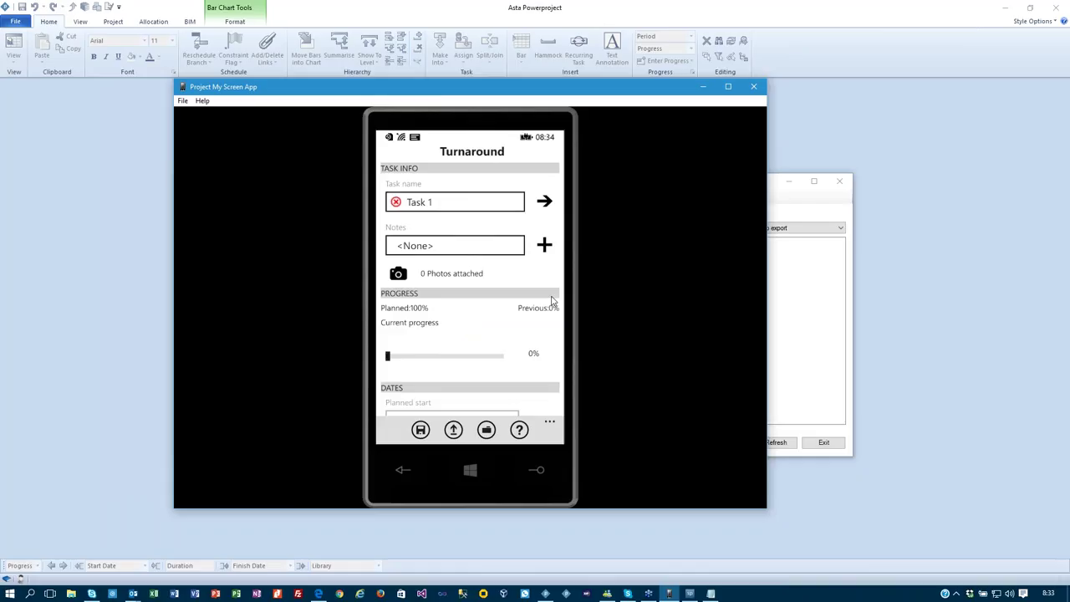
pyautogui.click(485, 203)
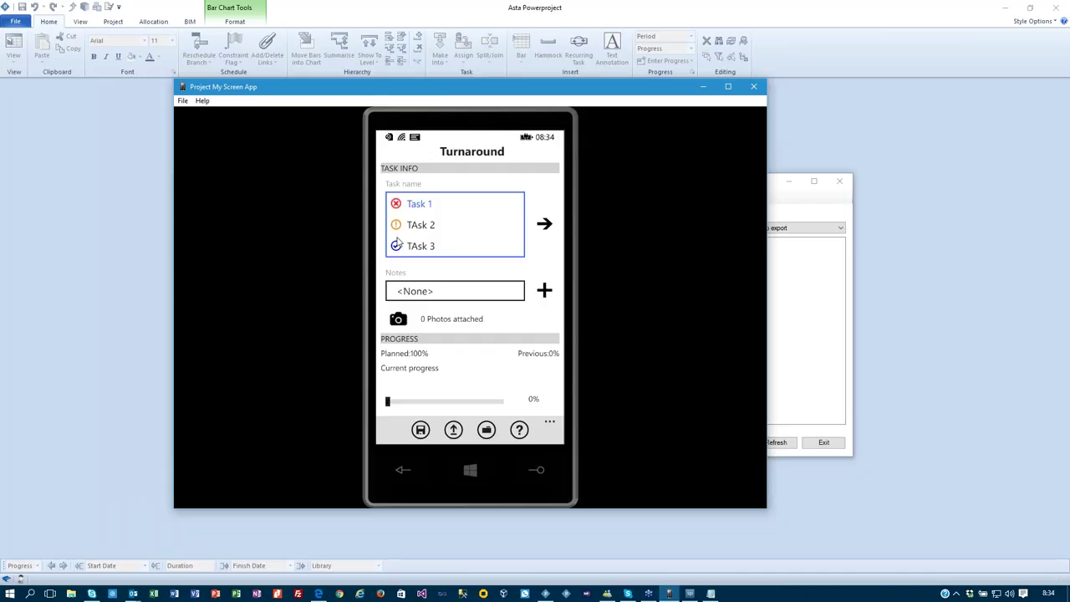
pyautogui.click(429, 207)
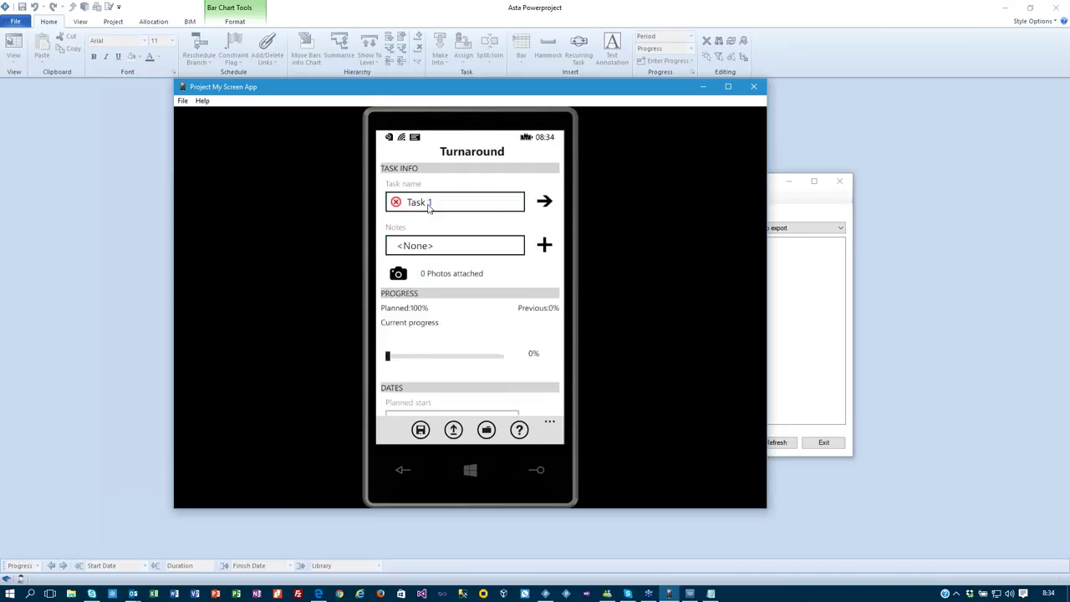
# Give Task 1 the Bad Weather note and 60% progress, then save.
pyautogui.click(434, 248)
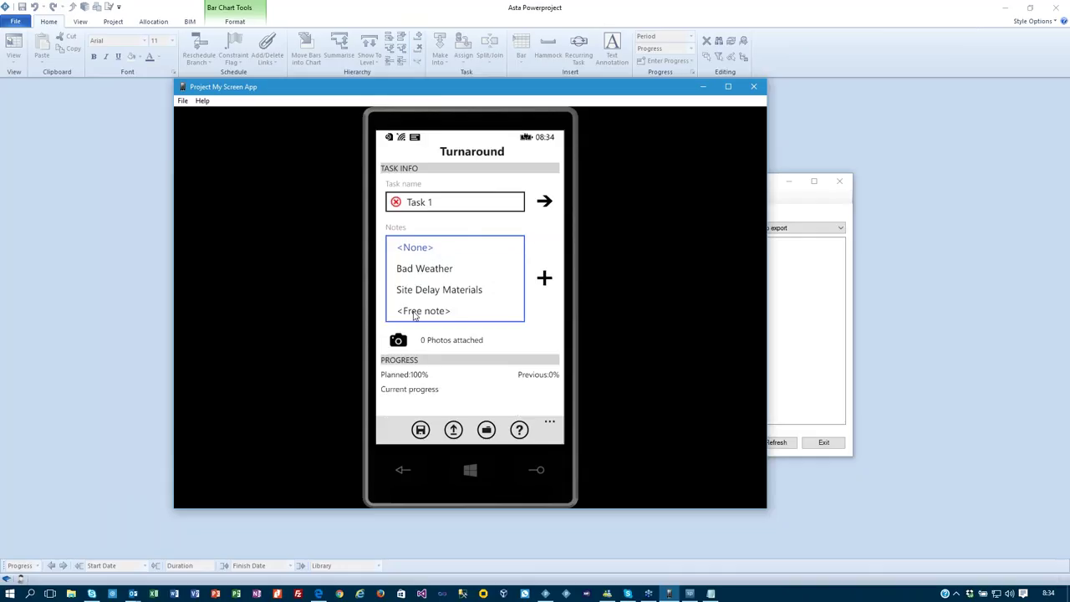
pyautogui.click(424, 270)
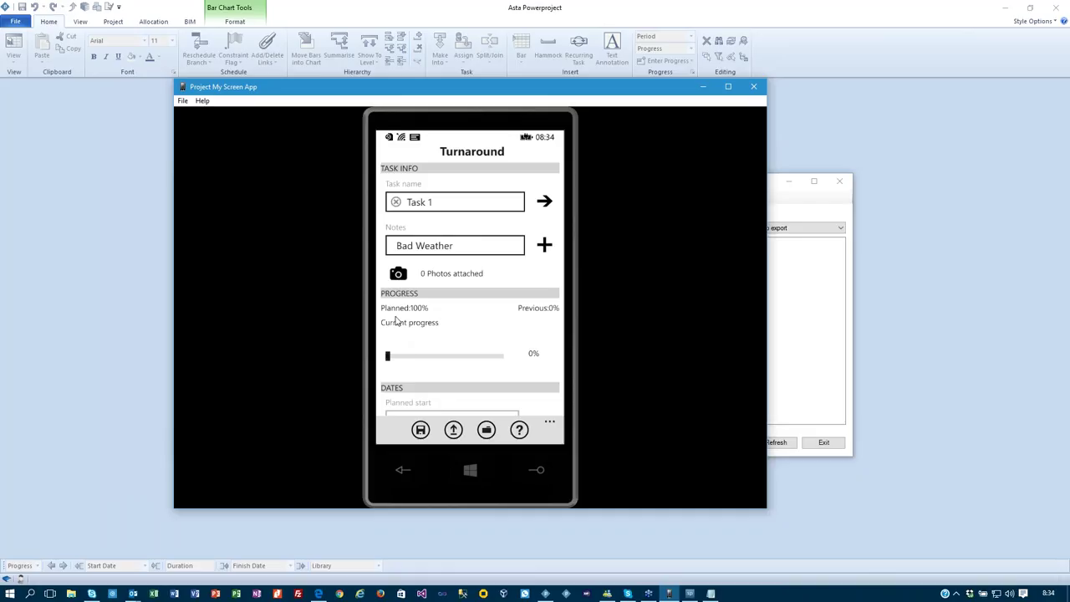
pyautogui.moveTo(390, 359); pyautogui.dragTo(433, 357)
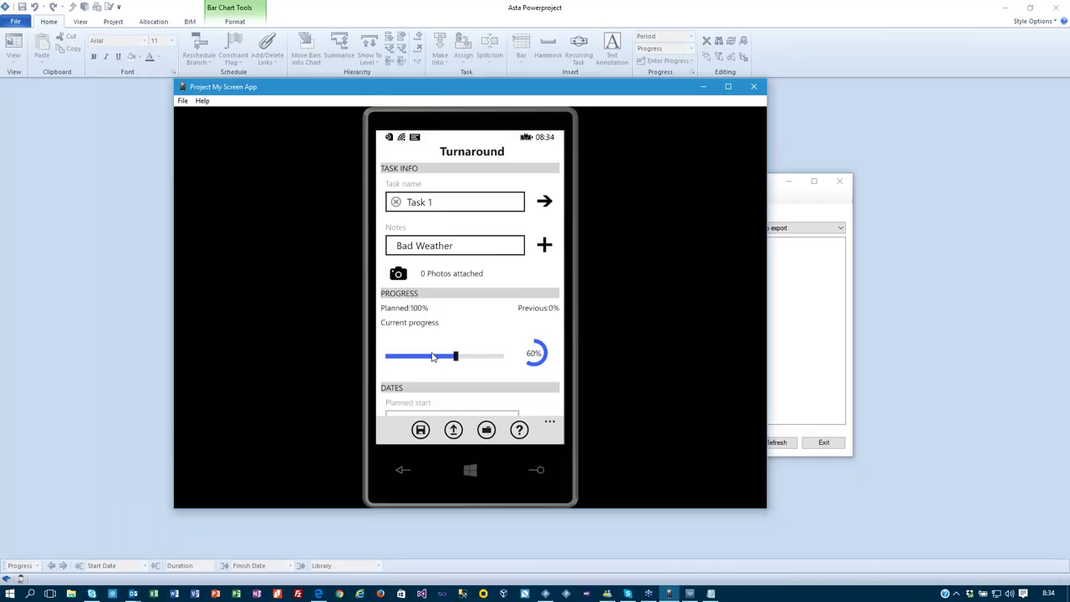
pyautogui.moveTo(465, 352); pyautogui.dragTo(472, 160)
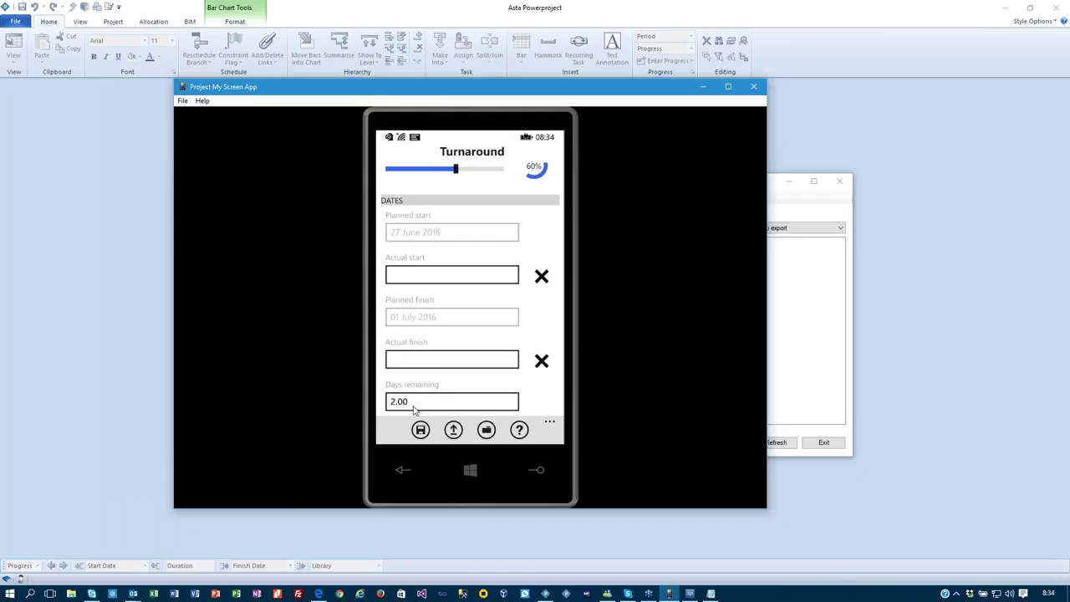
pyautogui.click(420, 430)
pyautogui.scroll(3, 521, 312)
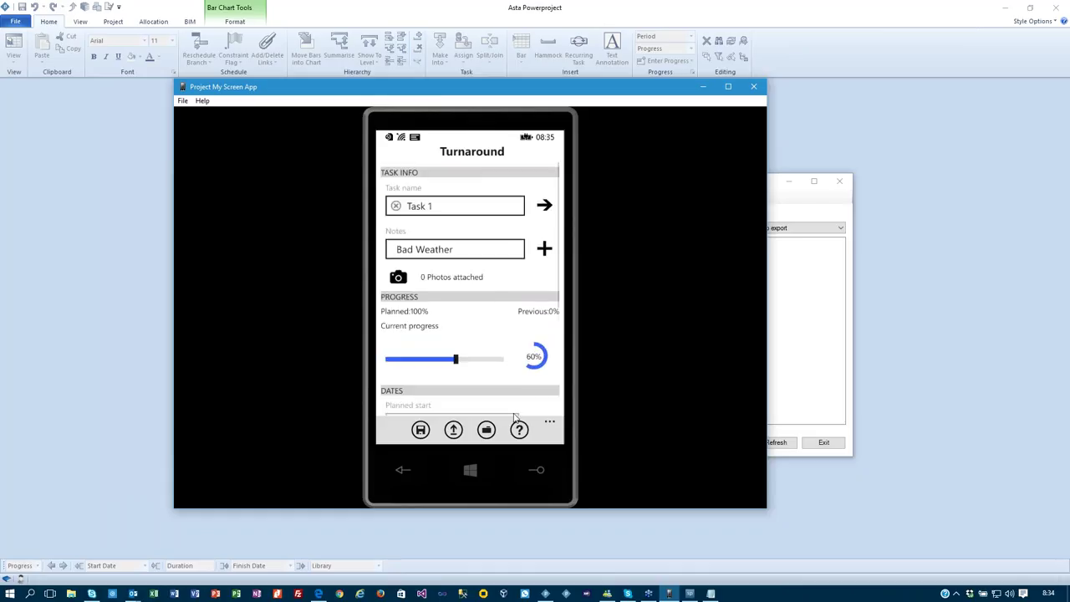
# Record 30% progress on TAsk 2, then save and submit the Untitled project, confirming with Yes.
pyautogui.click(544, 203)
pyautogui.moveTo(391, 359); pyautogui.dragTo(421, 358)
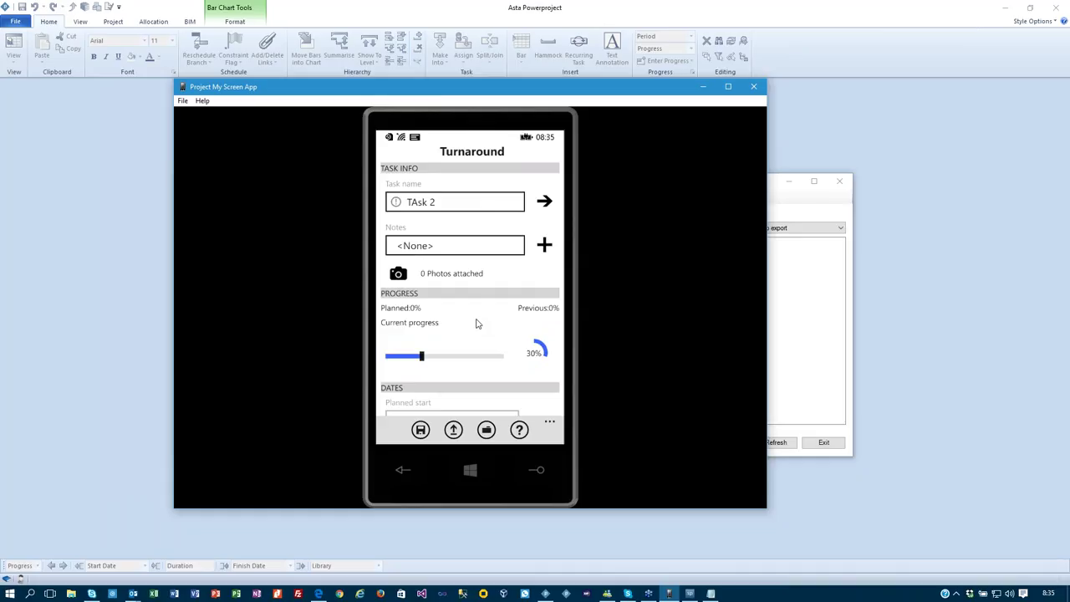
pyautogui.scroll(-3, 491, 259)
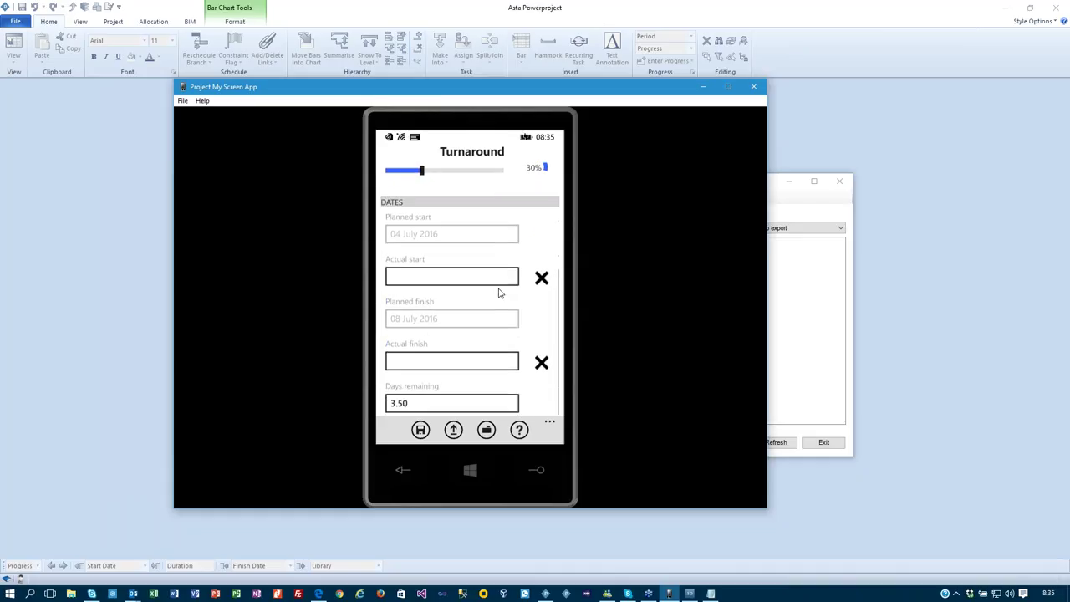
pyautogui.click(420, 430)
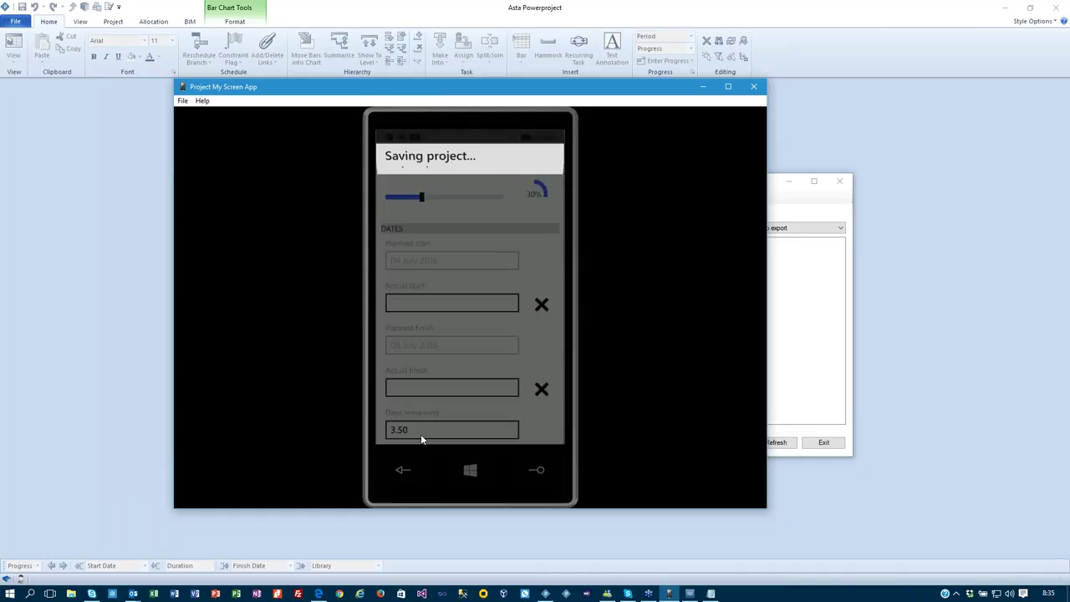
pyautogui.click(453, 432)
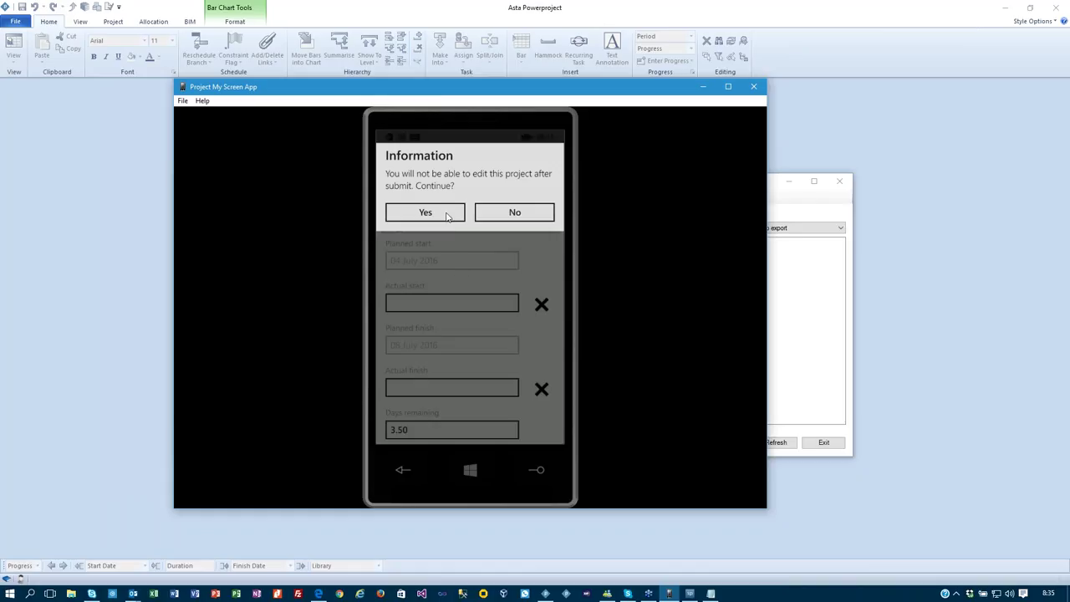
pyautogui.click(447, 214)
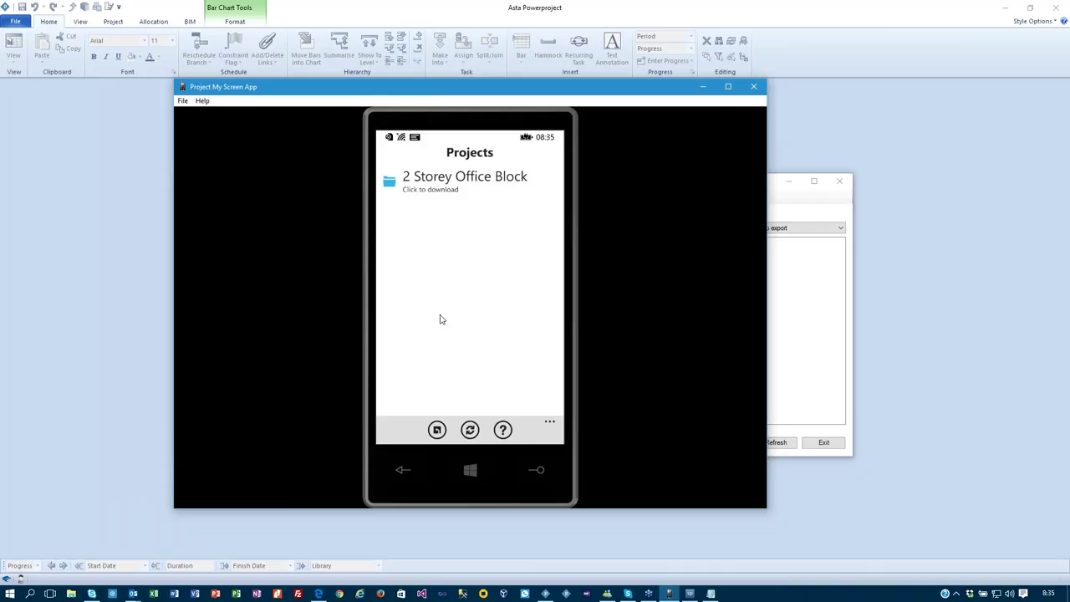
# Download 2 Storey Office Block and open its Fencing task under Construction > Site Establishment.
pyautogui.click(462, 187)
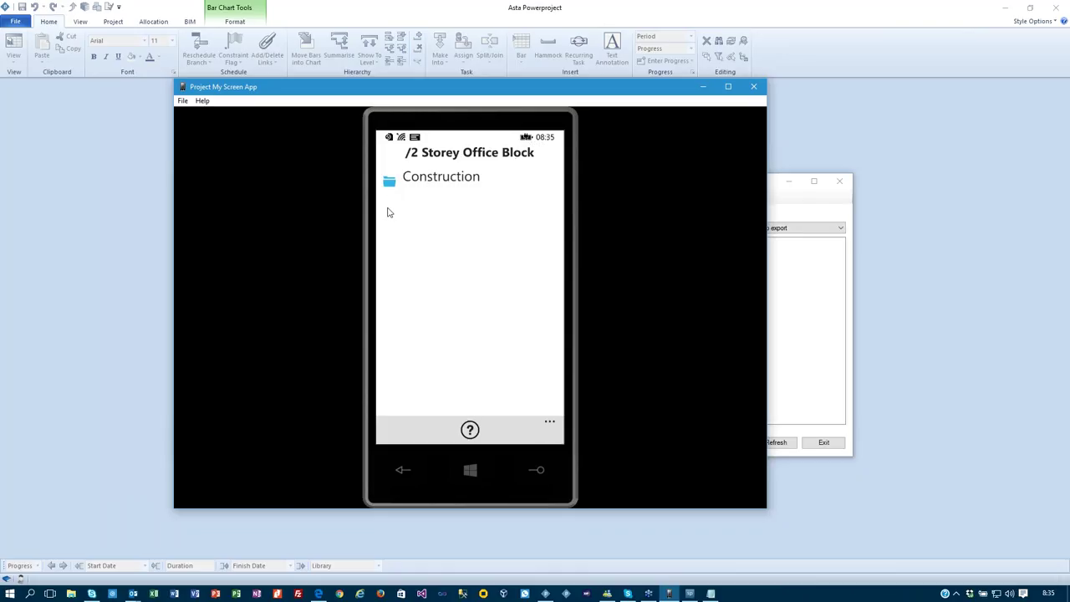
pyautogui.click(405, 183)
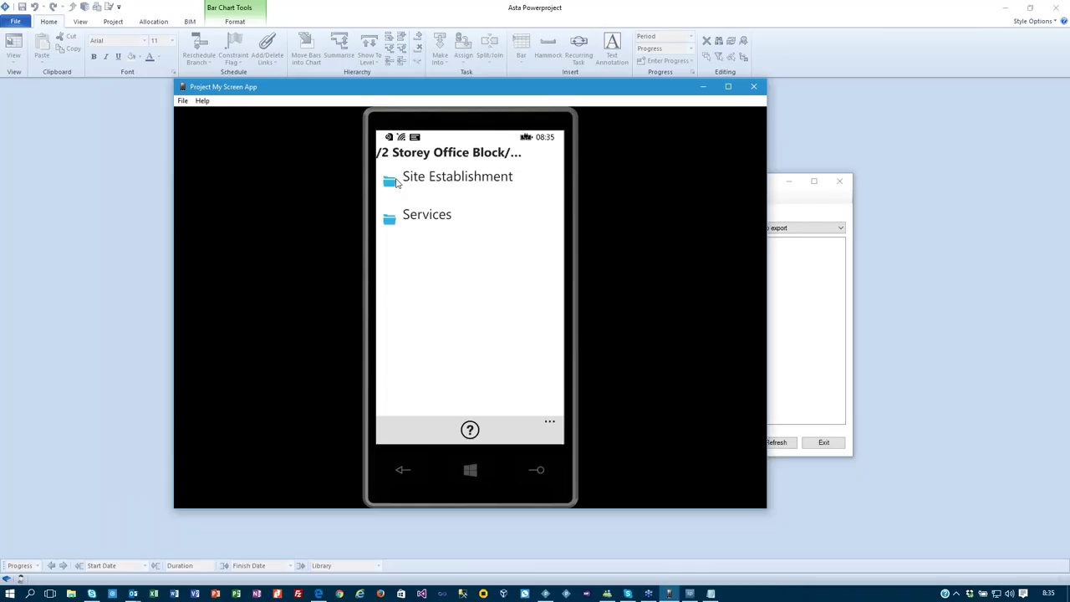
pyautogui.click(418, 181)
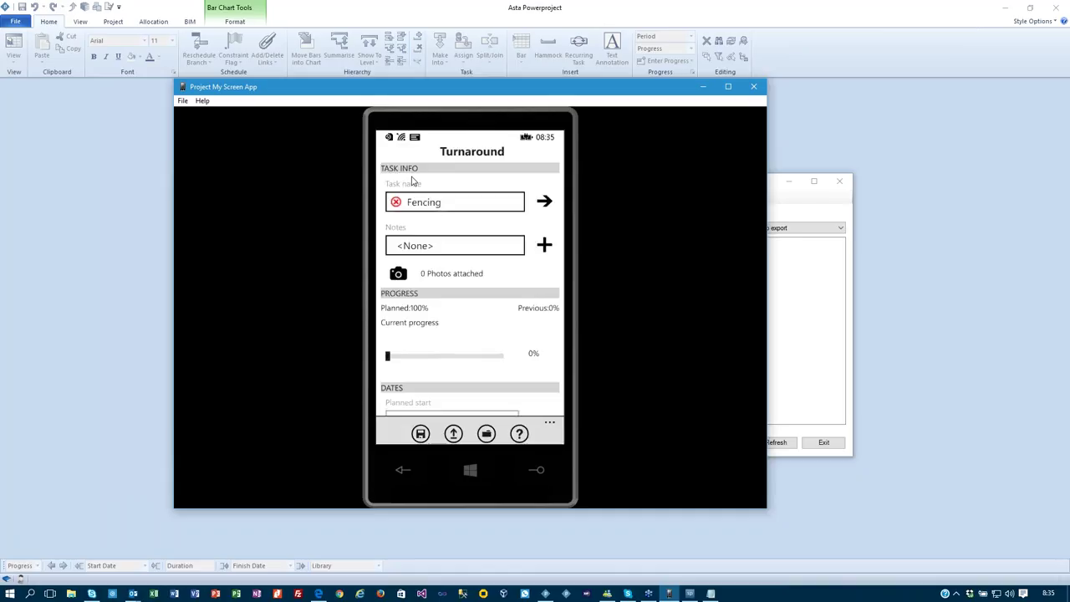
pyautogui.click(508, 203)
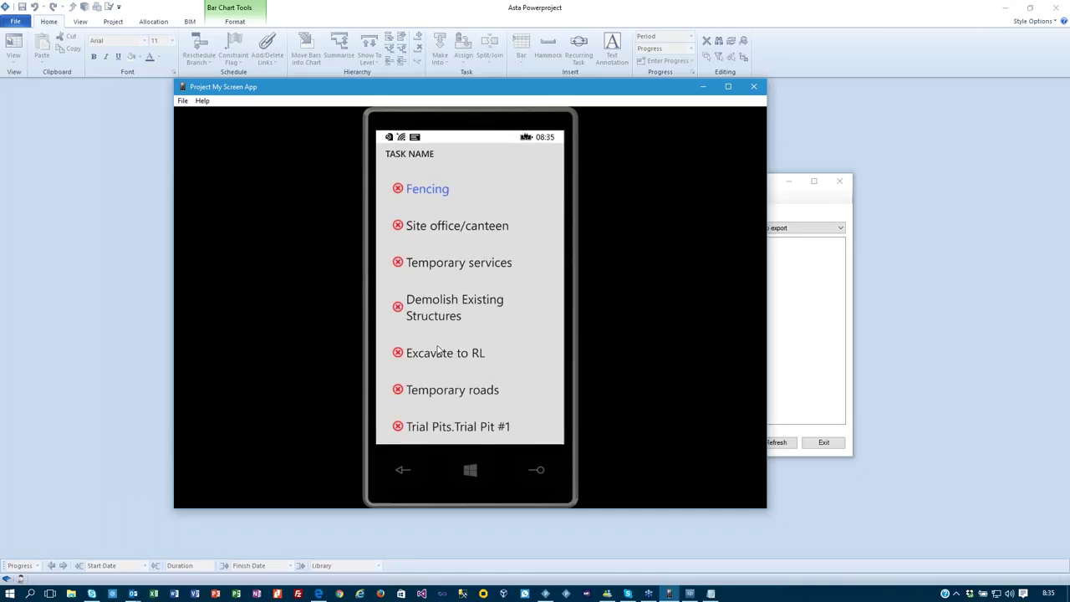
pyautogui.click(426, 192)
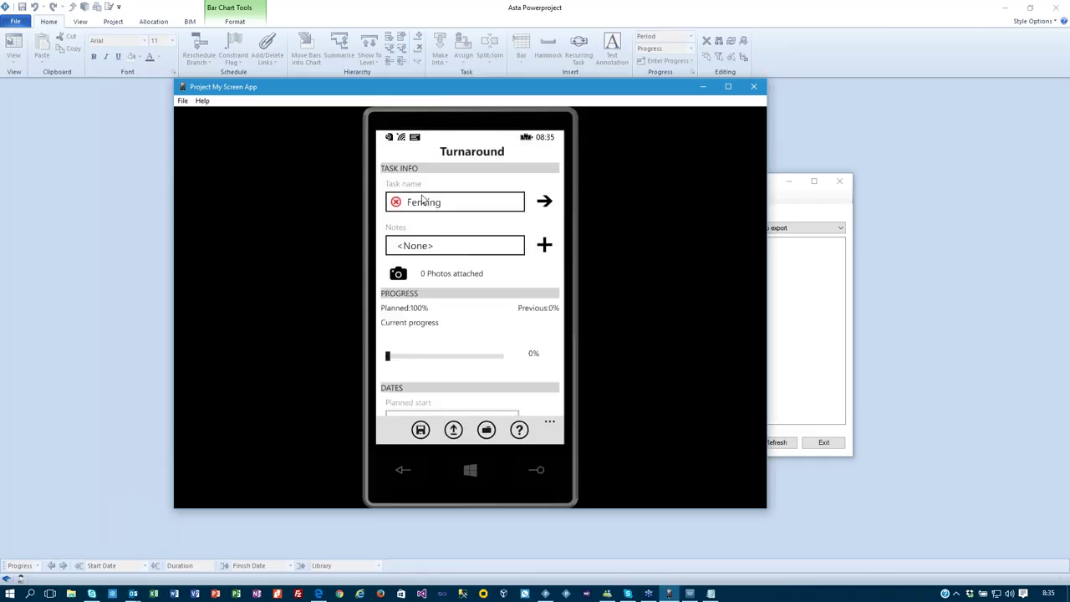
# Leave the note as none, set Fencing's current progress to 50%, save, and submit the project.
pyautogui.click(428, 249)
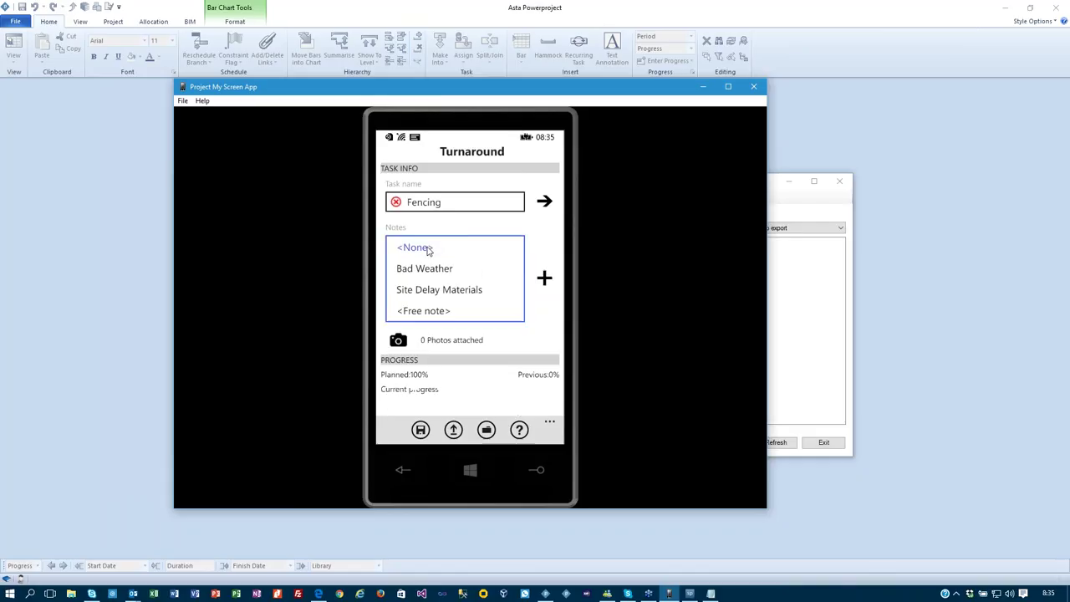
pyautogui.click(418, 313)
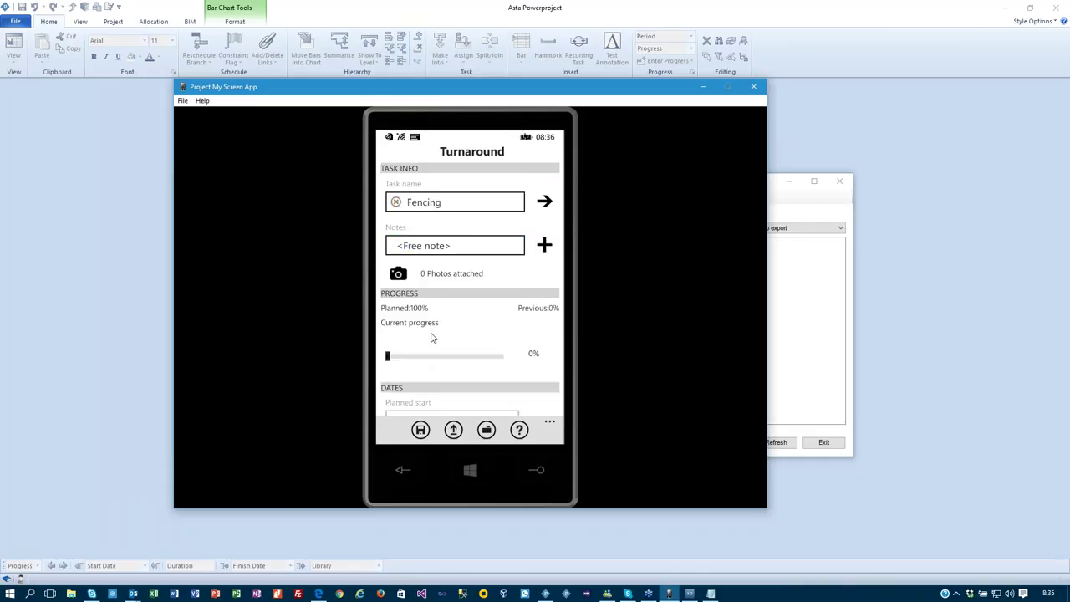
pyautogui.click(442, 249)
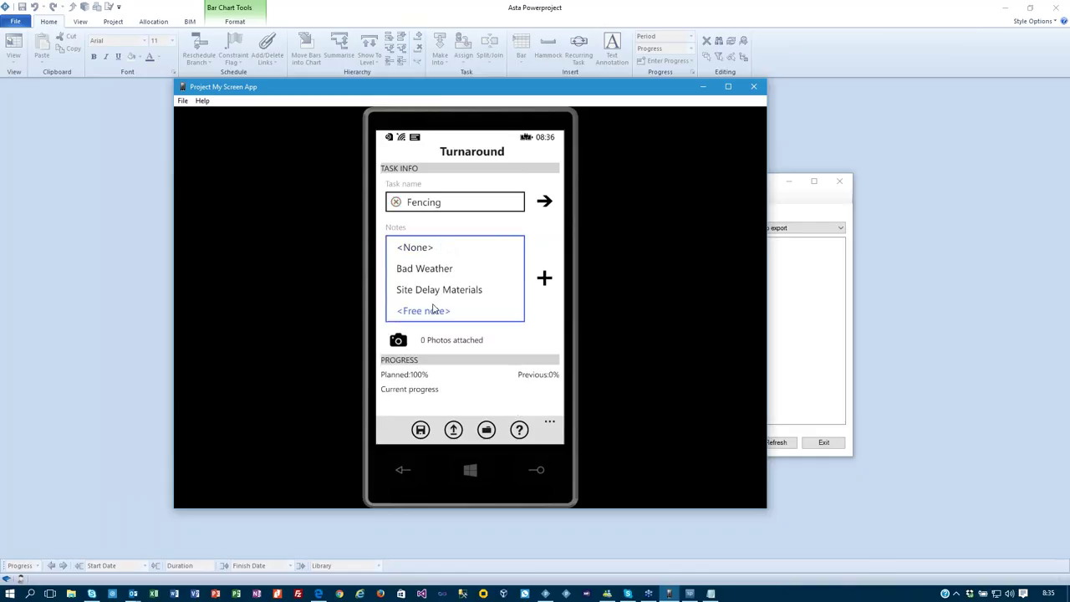
pyautogui.click(425, 314)
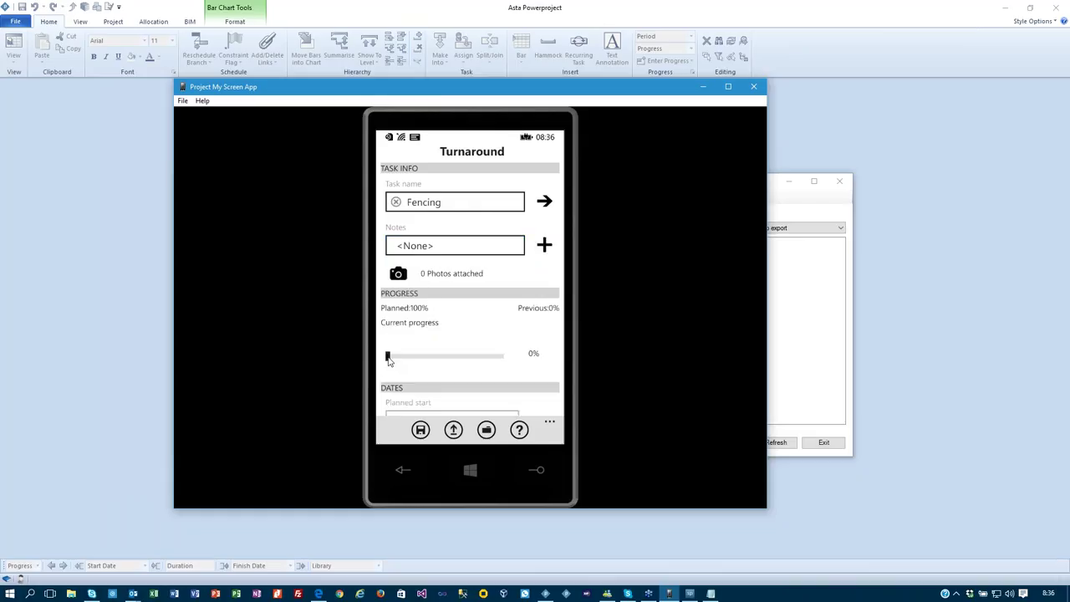
pyautogui.moveTo(410, 362); pyautogui.dragTo(444, 362)
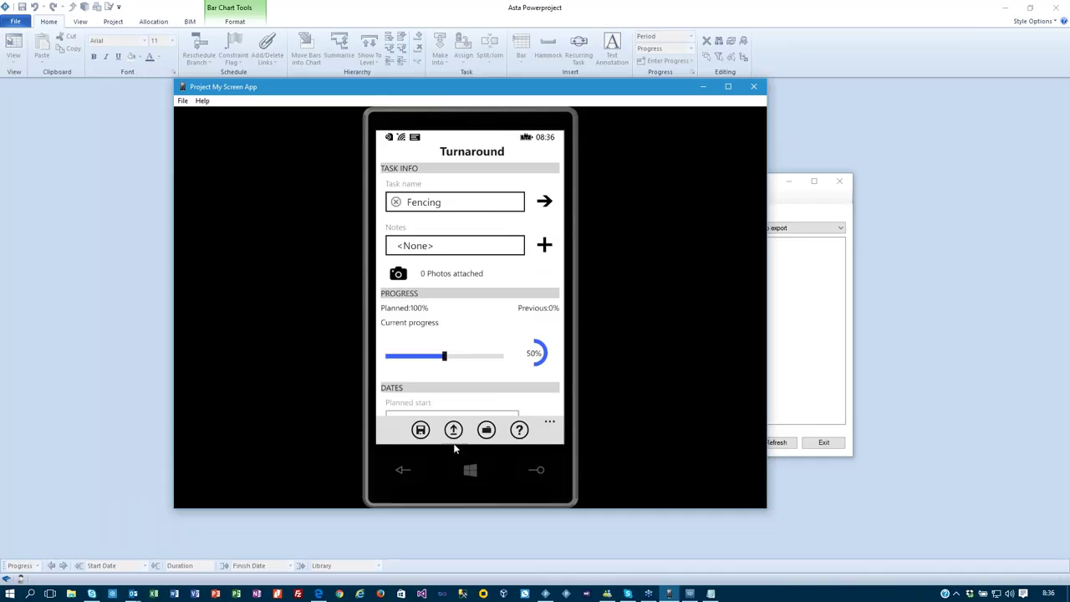
pyautogui.click(421, 431)
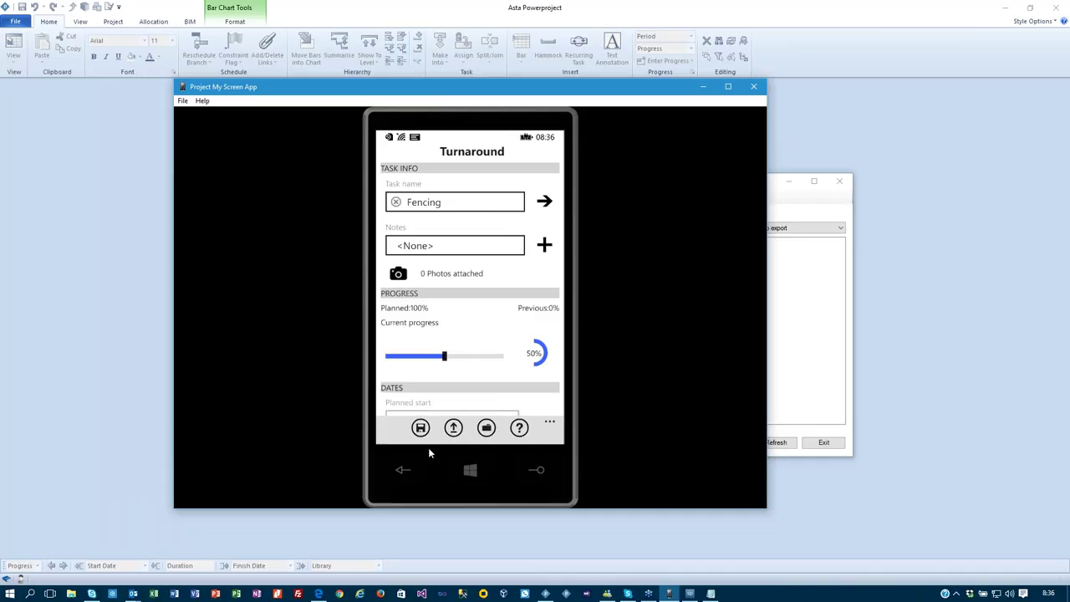
pyautogui.click(449, 432)
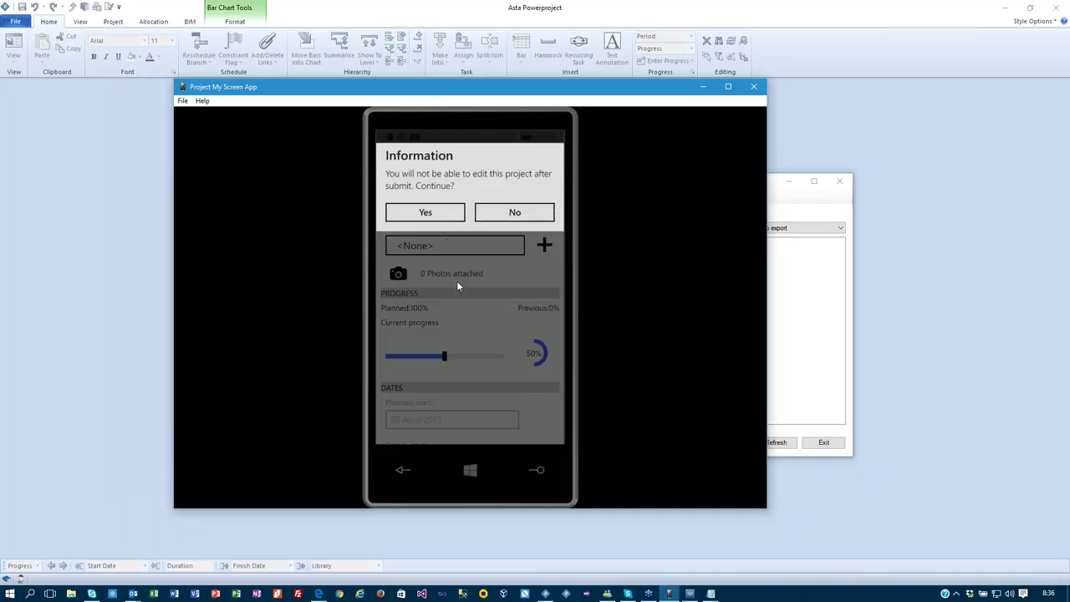
pyautogui.click(426, 214)
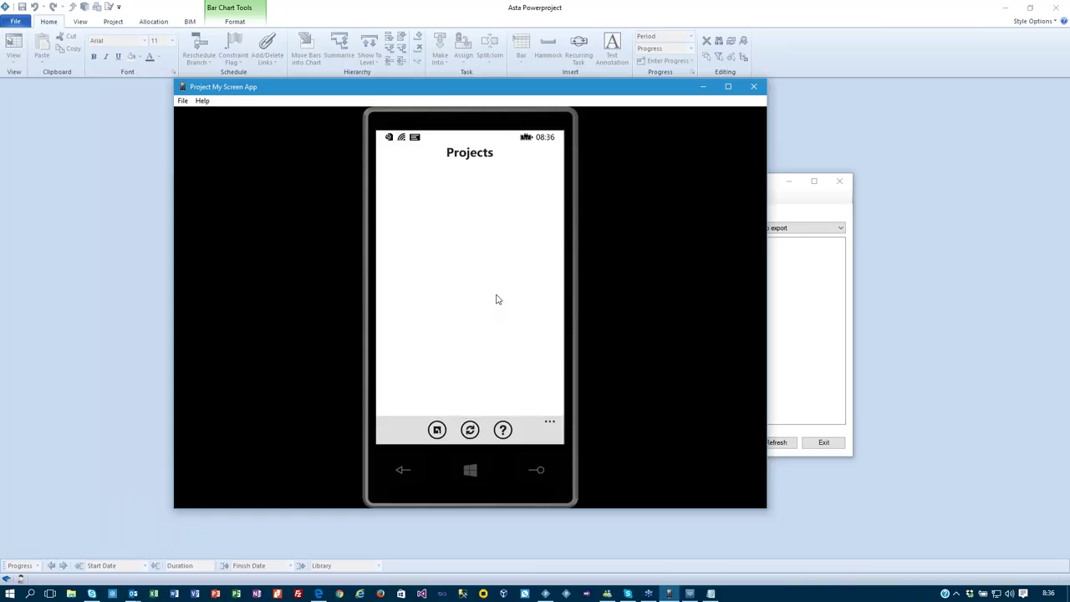
# Show jobs ready to import and import both the Untitled and 2 Storey Office Block jobs.
pyautogui.click(779, 209)
pyautogui.click(775, 227)
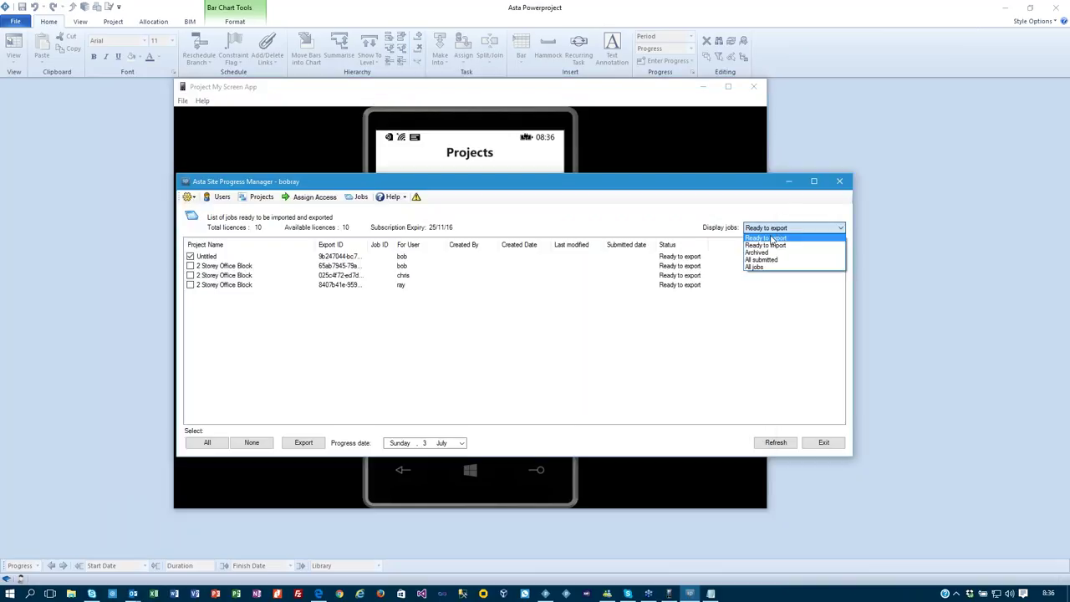
pyautogui.click(769, 244)
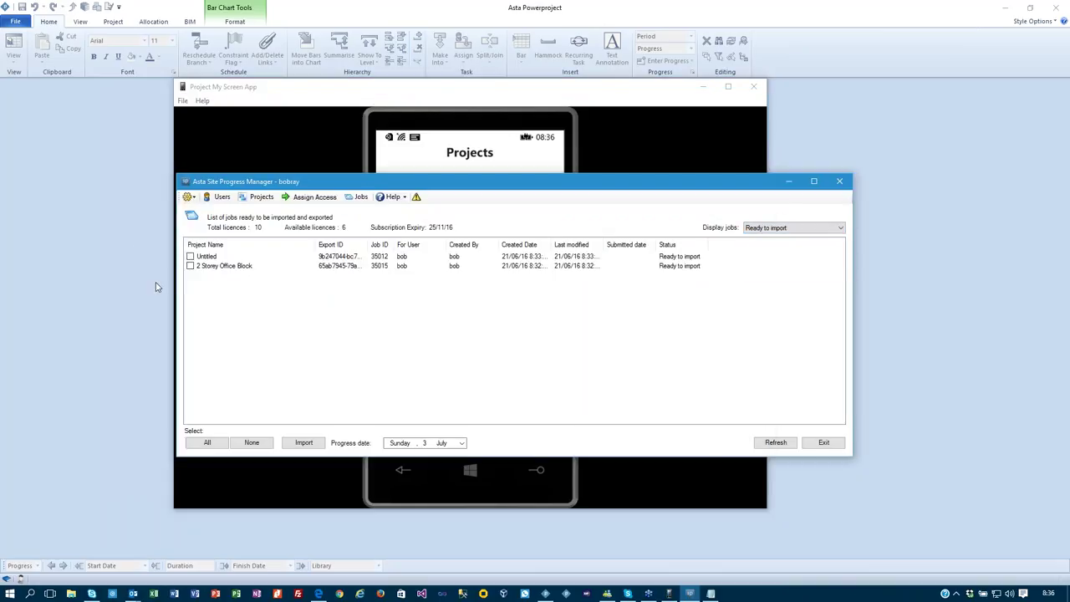
pyautogui.moveTo(283, 188); pyautogui.dragTo(301, 202)
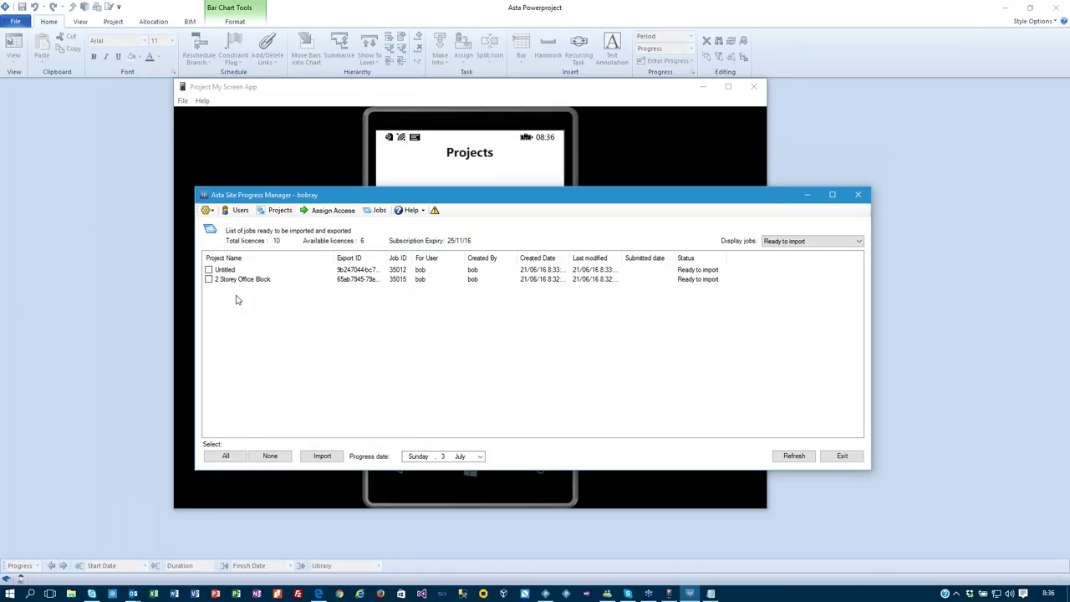
pyautogui.click(208, 280)
pyautogui.click(329, 458)
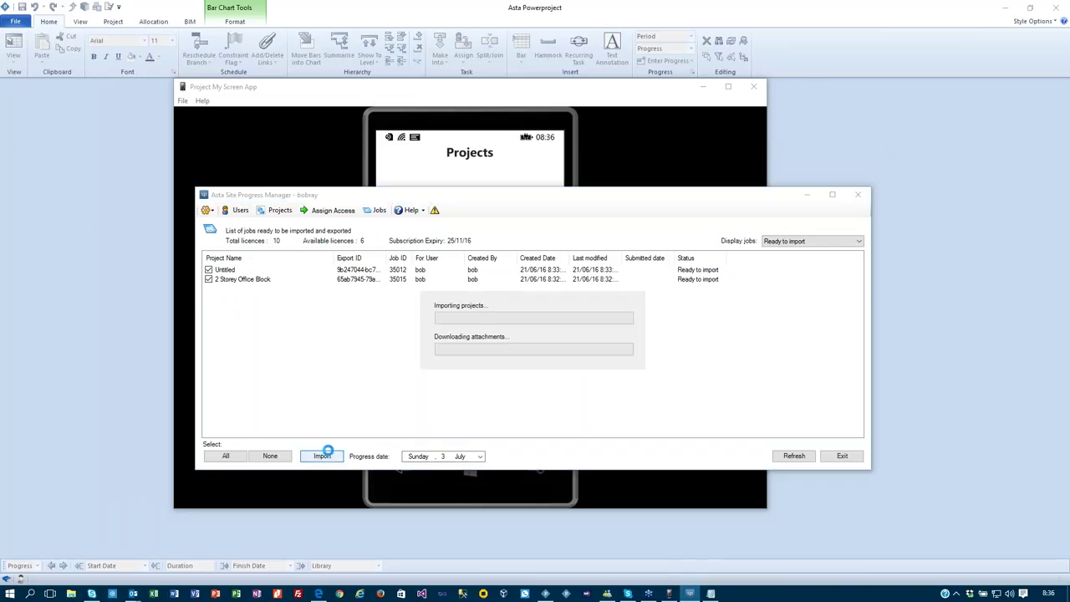
# Dismiss the import message and reopen Simple Project.pp from the recent projects list.
pyautogui.click(565, 349)
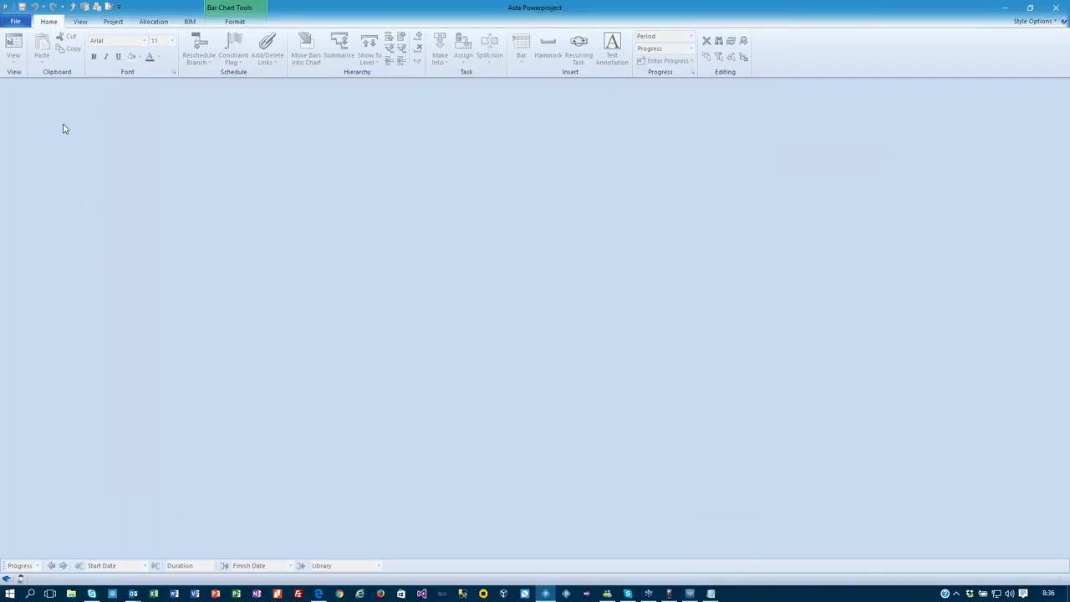
pyautogui.click(18, 23)
pyautogui.click(142, 72)
# Open Simple Project without its missing baseline and filter Site Progress Manager to jobs ready to export.
pyautogui.click(558, 311)
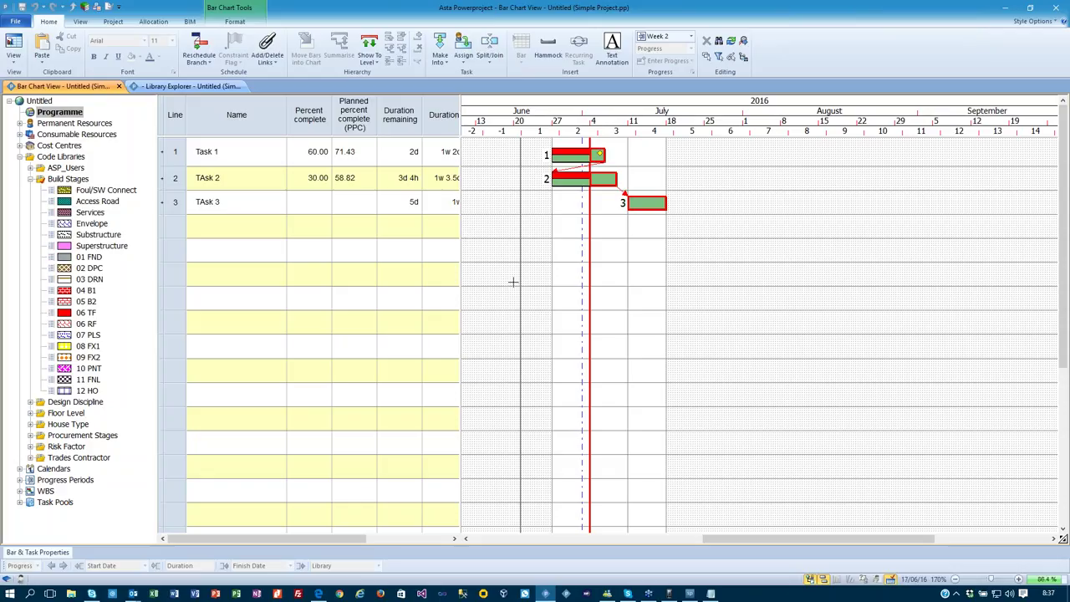
pyautogui.click(689, 593)
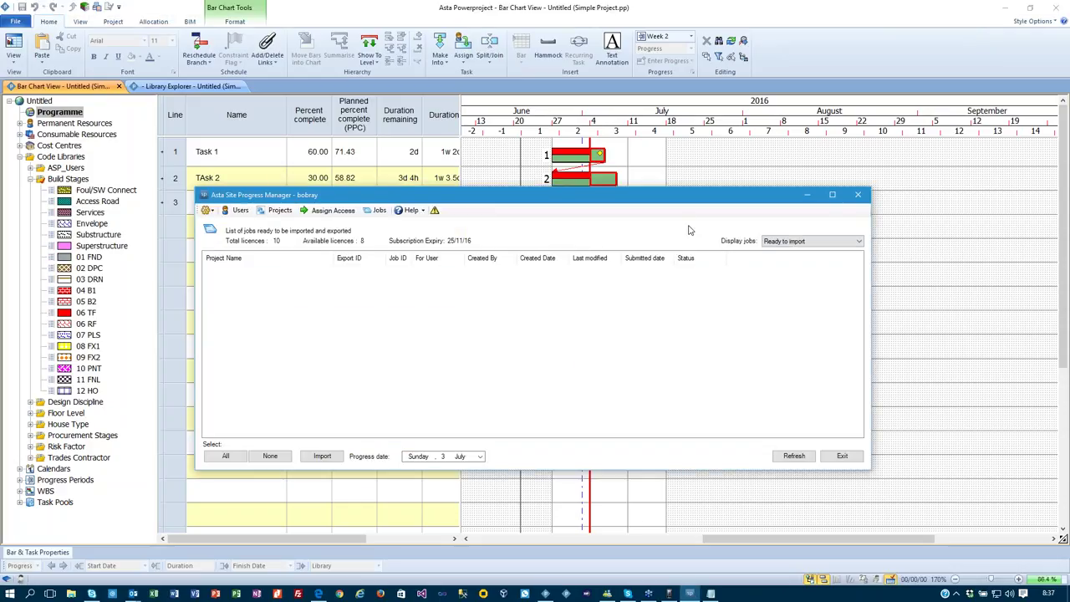
pyautogui.click(801, 240)
pyautogui.click(786, 259)
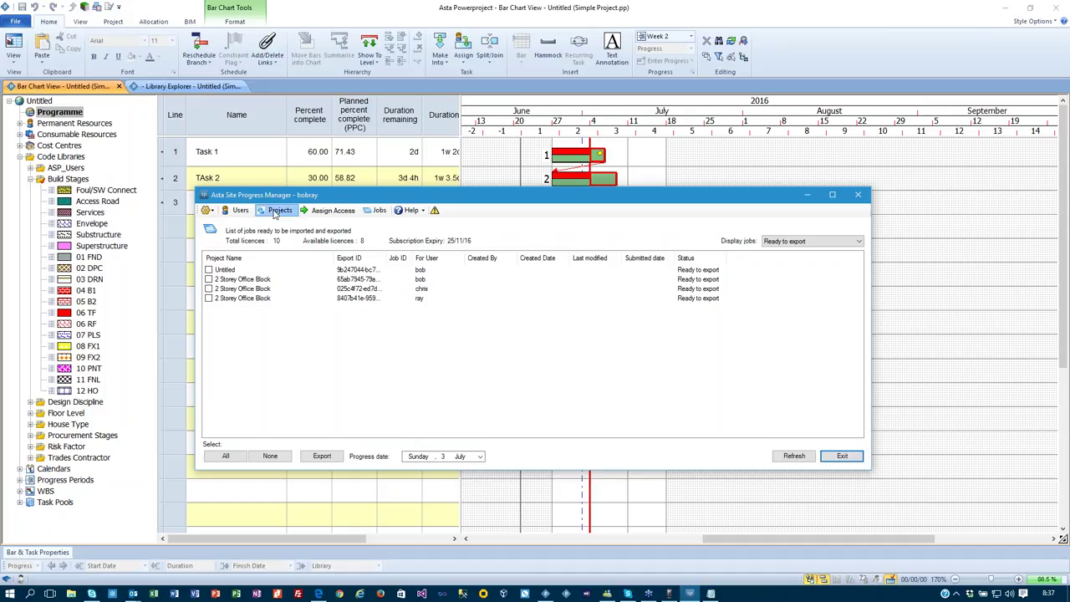
# Add House Build Sample.pp to the administered projects using the default login, and apply.
pyautogui.click(279, 210)
pyautogui.click(223, 456)
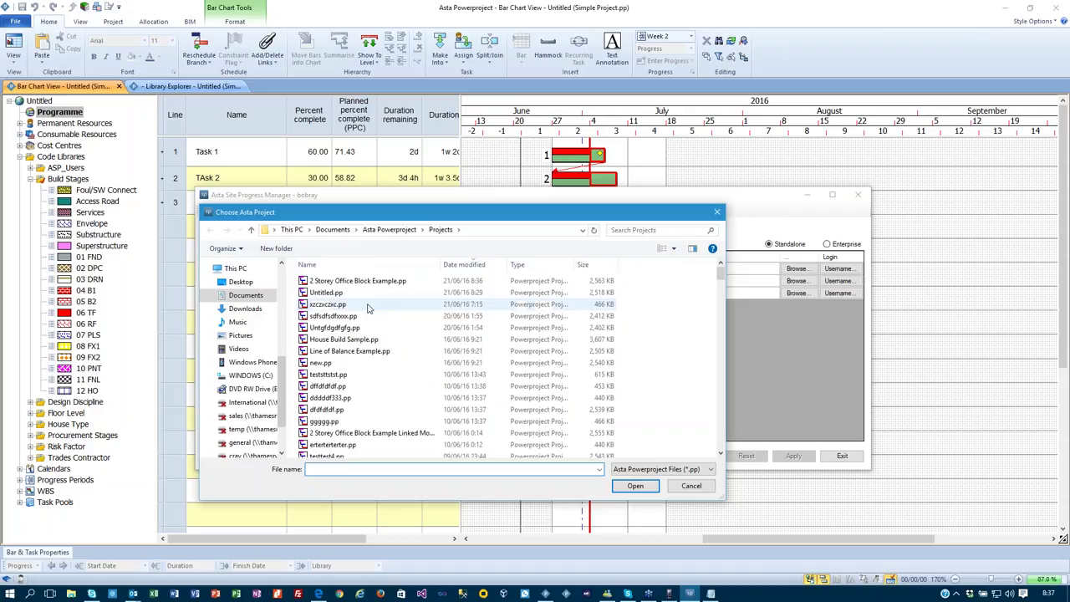
pyautogui.click(360, 339)
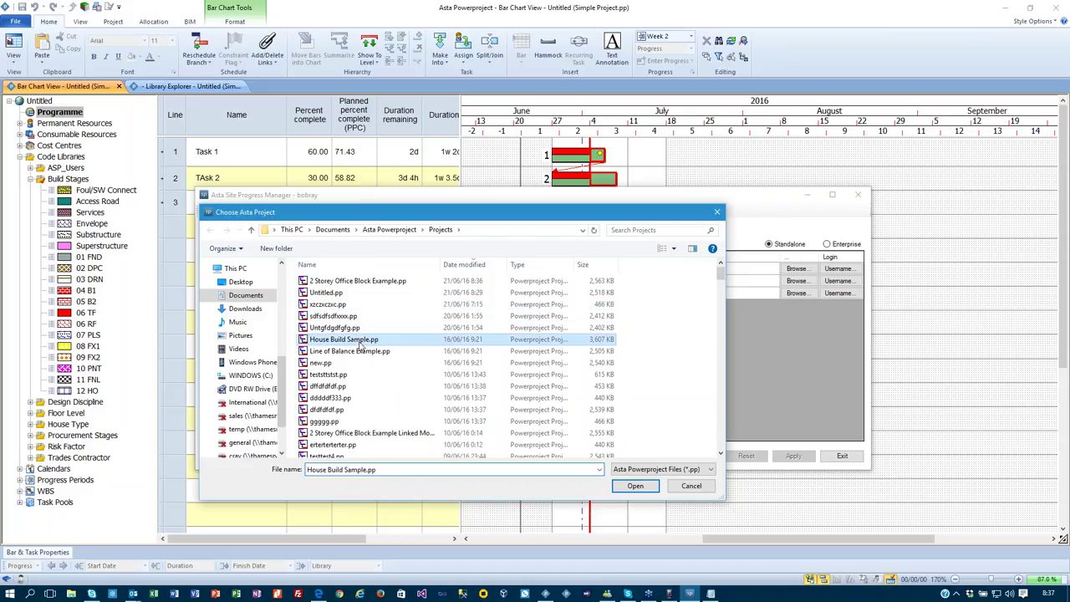
pyautogui.click(634, 488)
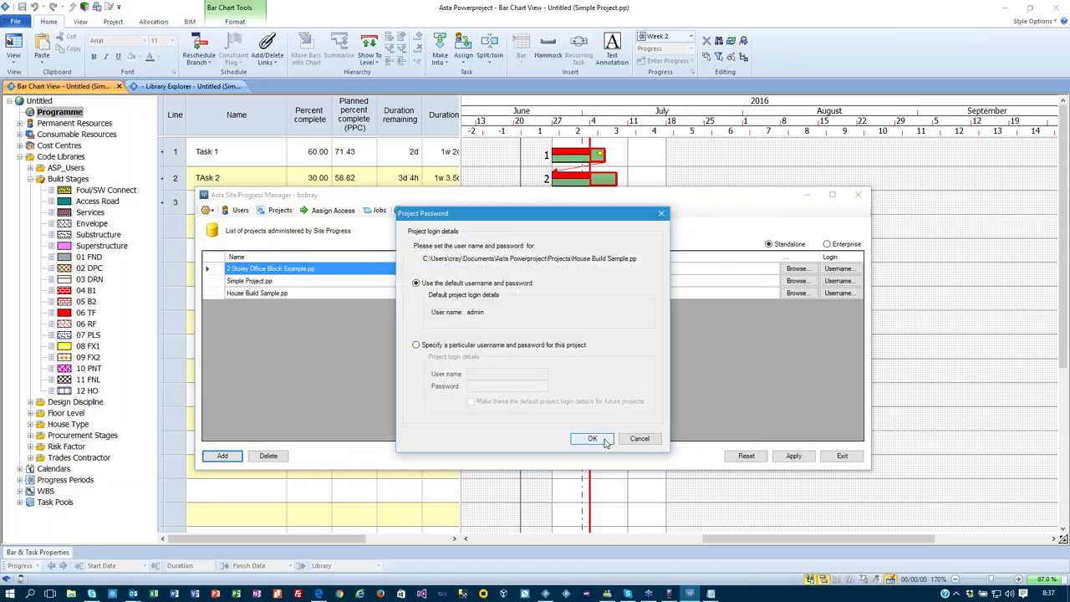
pyautogui.click(592, 438)
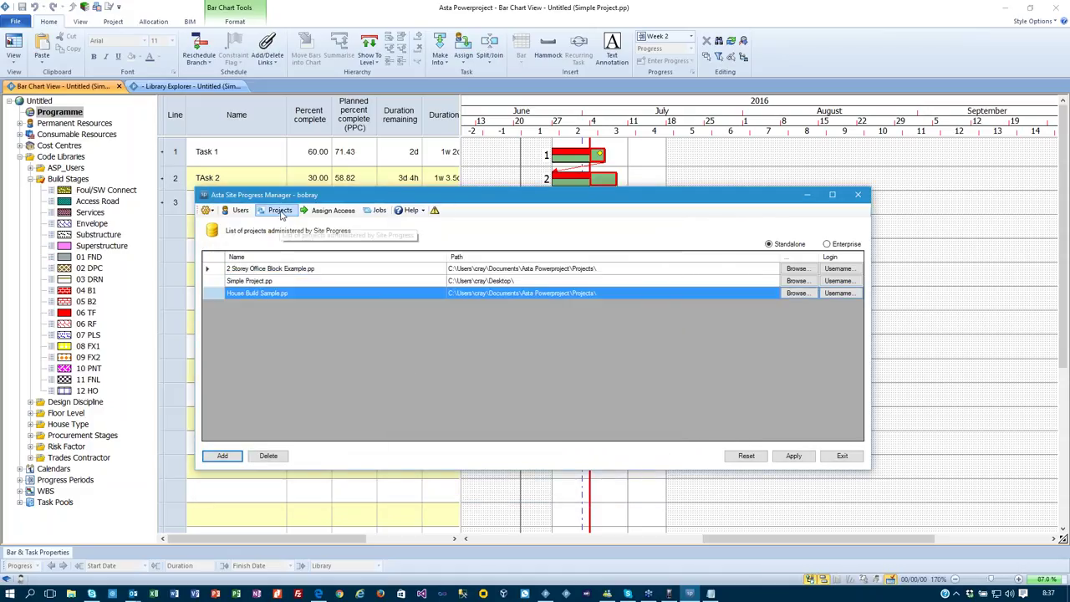
pyautogui.click(790, 457)
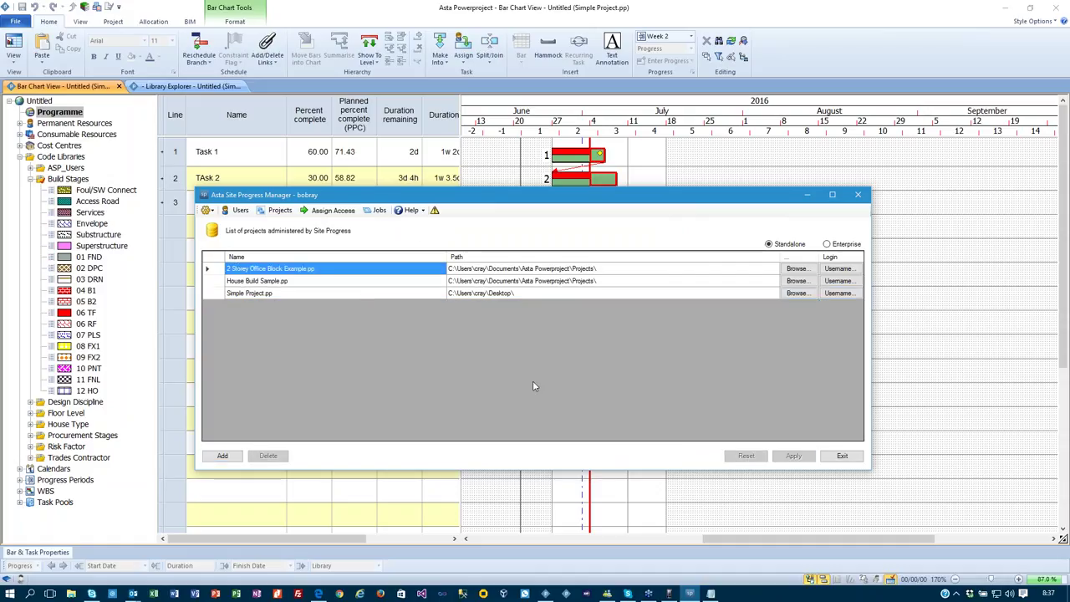
pyautogui.click(331, 210)
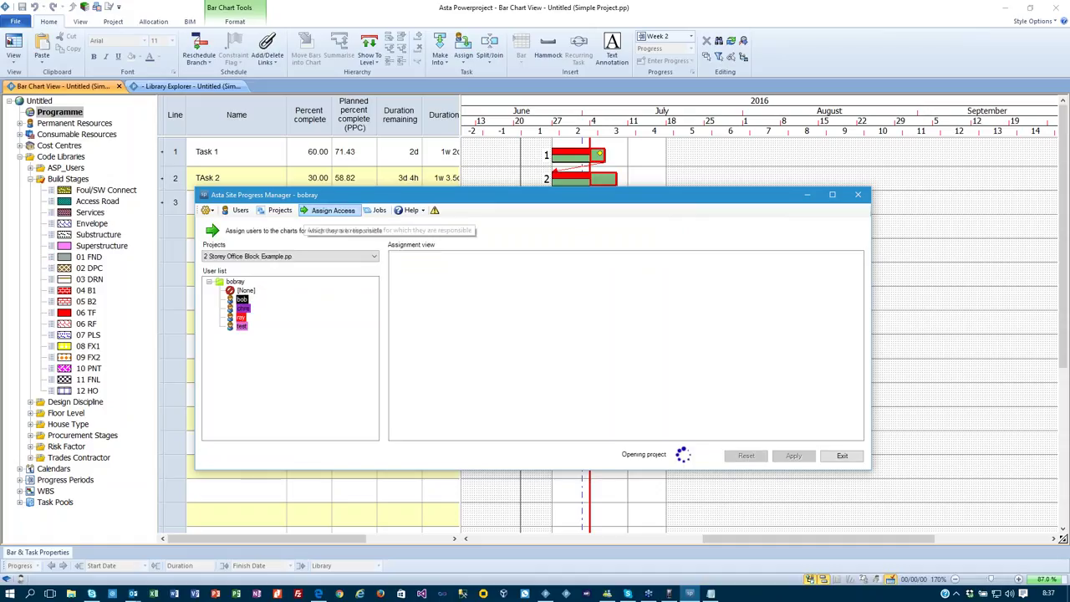
# Review House Build Sample's chart assignments, then refresh the jobs list.
pyautogui.click(257, 259)
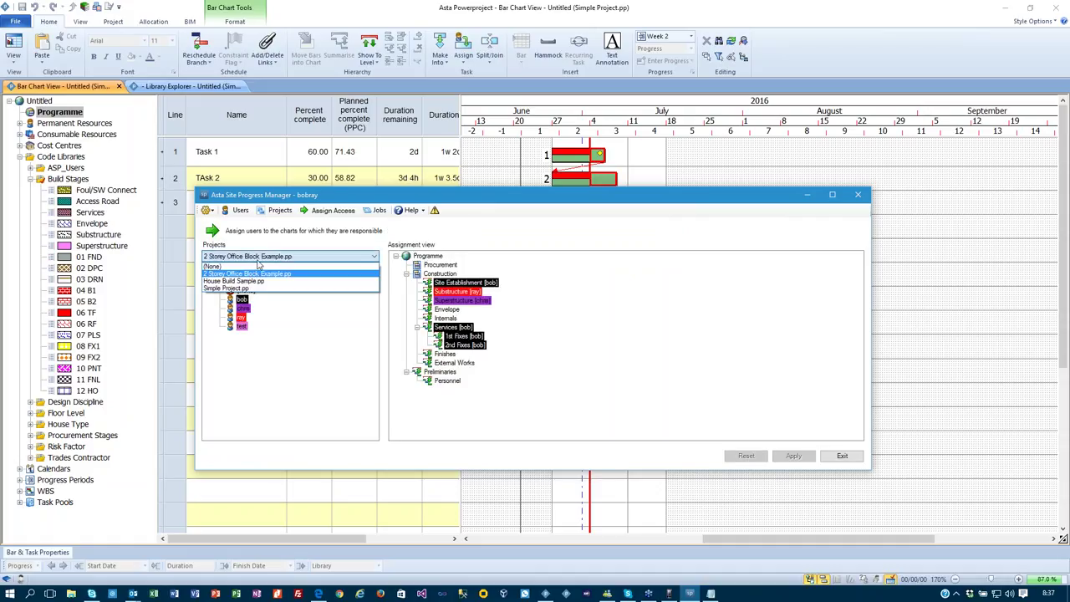
pyautogui.click(250, 281)
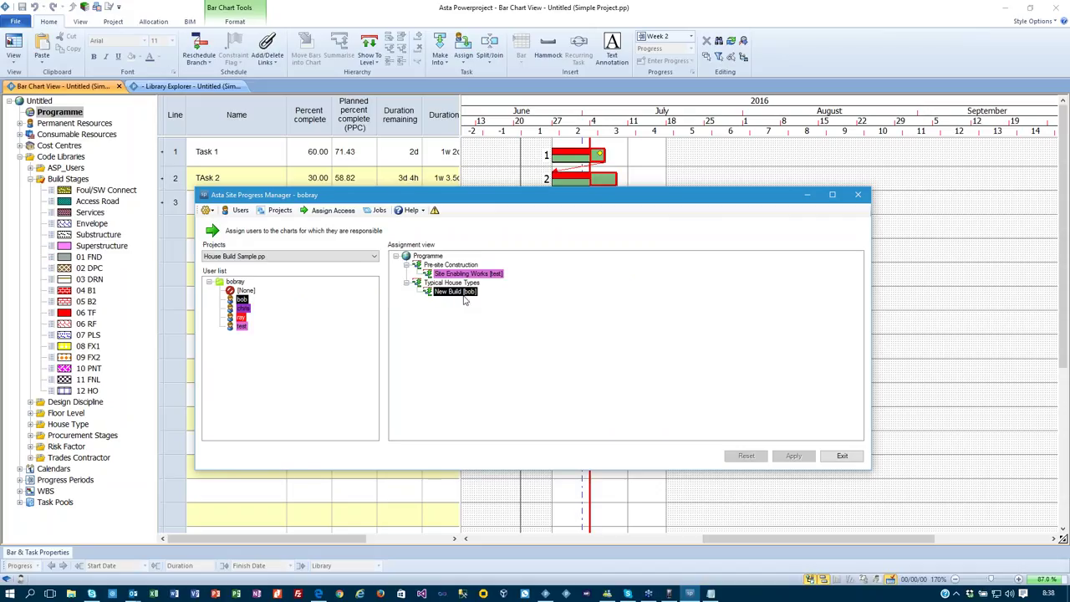
pyautogui.click(376, 211)
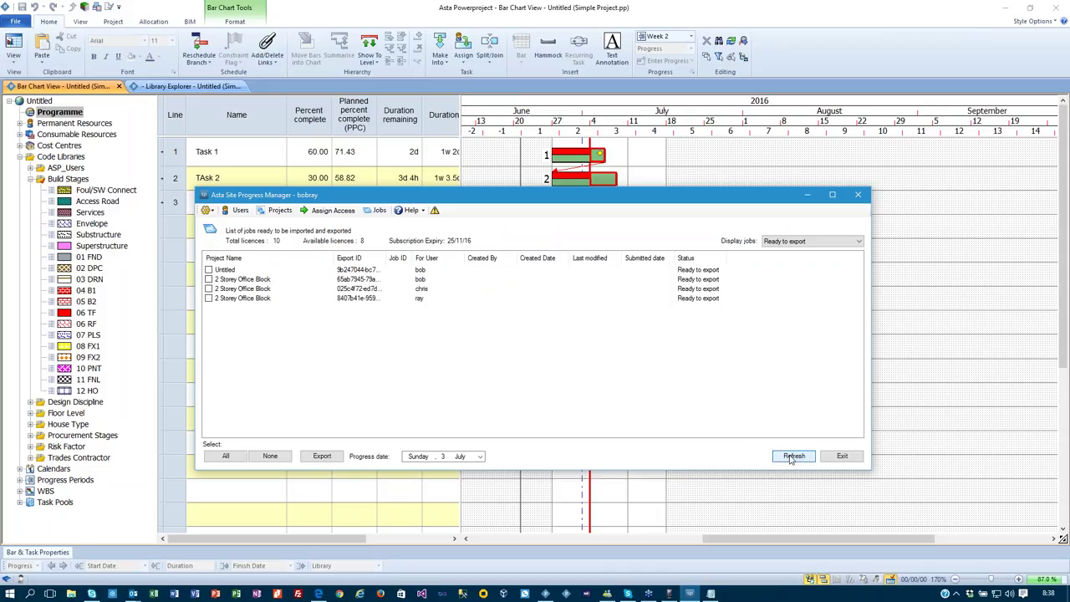
pyautogui.click(791, 456)
pyautogui.click(782, 241)
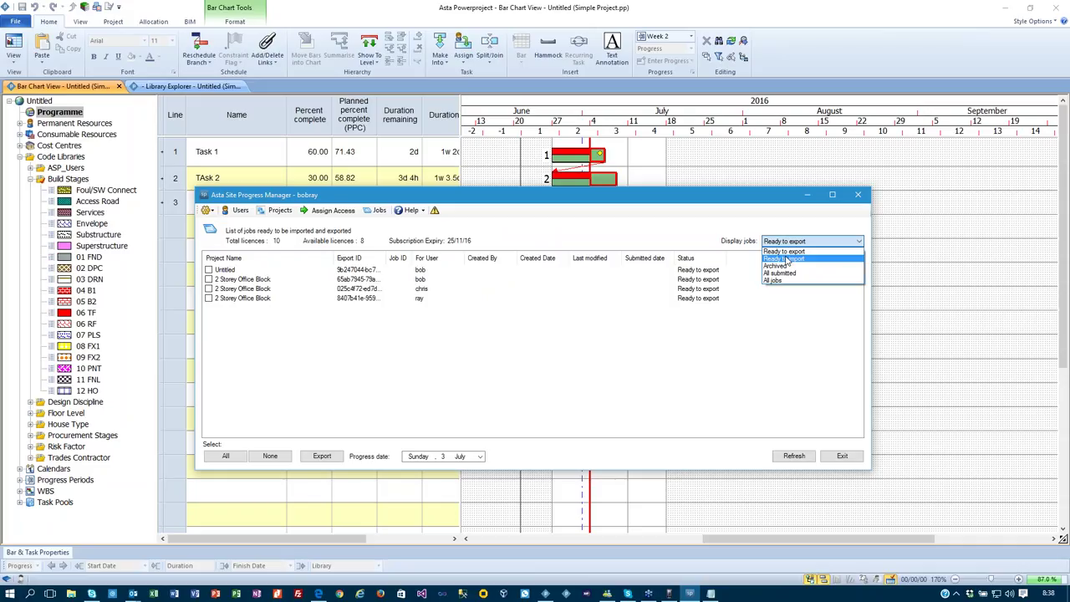
pyautogui.click(325, 212)
# Assign the site user to the whole Programme and all its descendant charts, then apply.
pyautogui.click(324, 211)
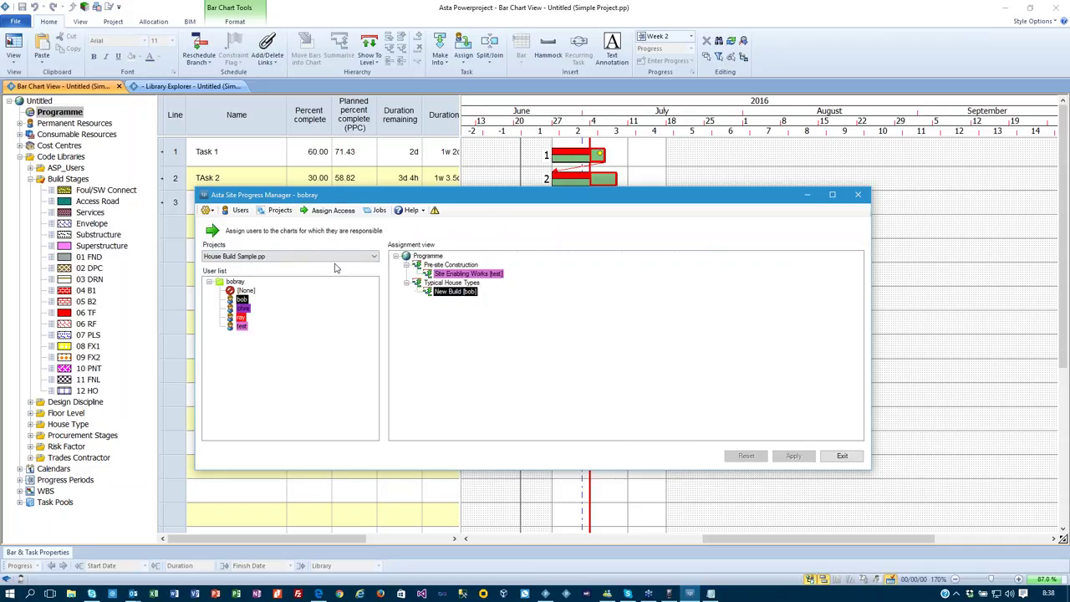
pyautogui.moveTo(241, 299); pyautogui.dragTo(422, 256)
pyautogui.click(522, 337)
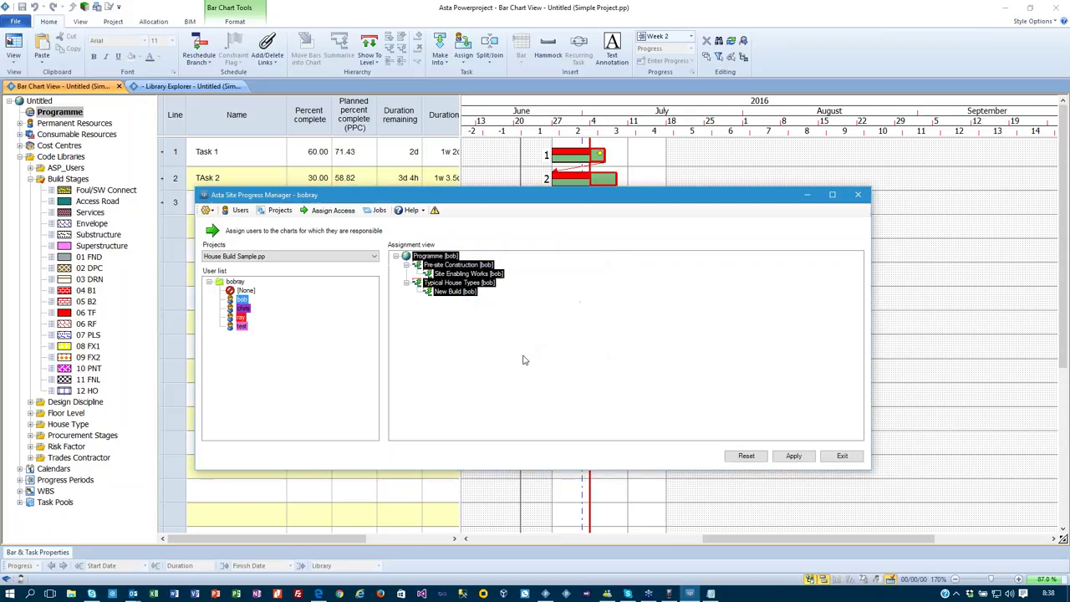
pyautogui.click(793, 456)
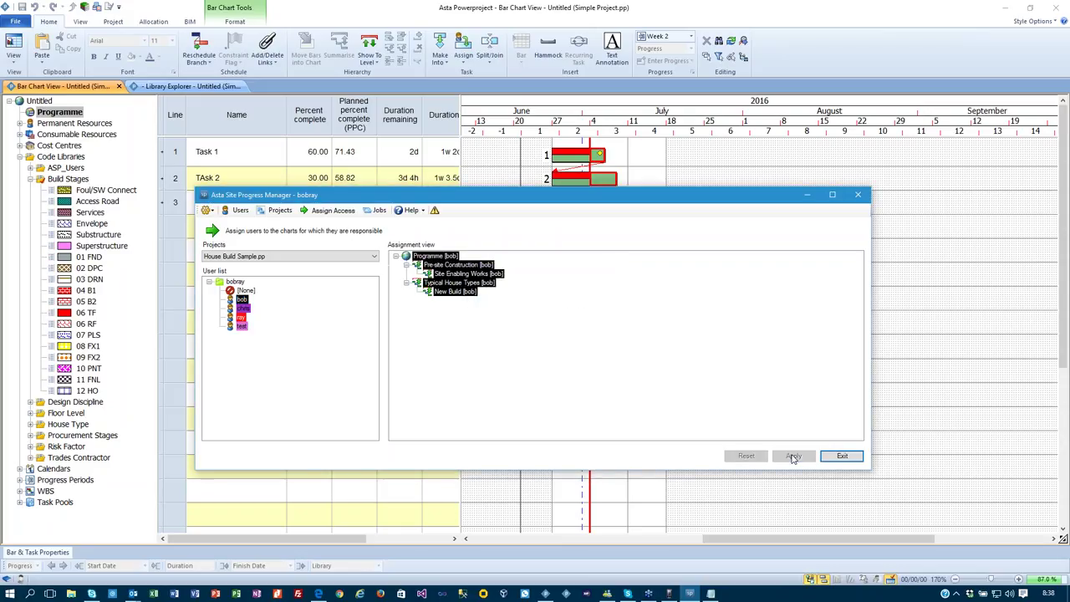
pyautogui.click(317, 211)
pyautogui.click(376, 210)
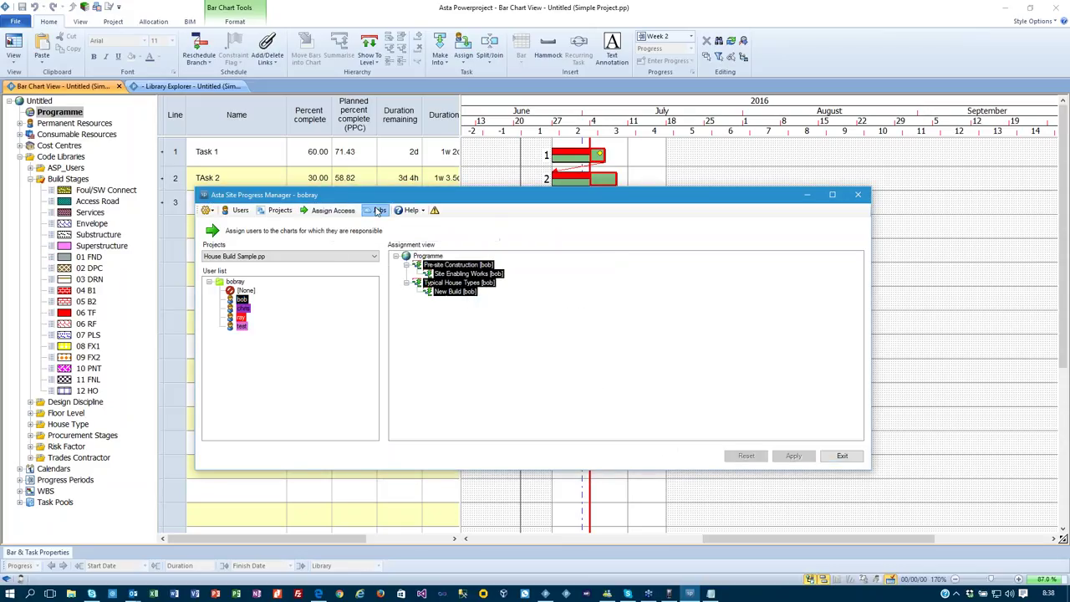
# Export the House Build Sample job and decline viewing the export log.
pyautogui.click(249, 309)
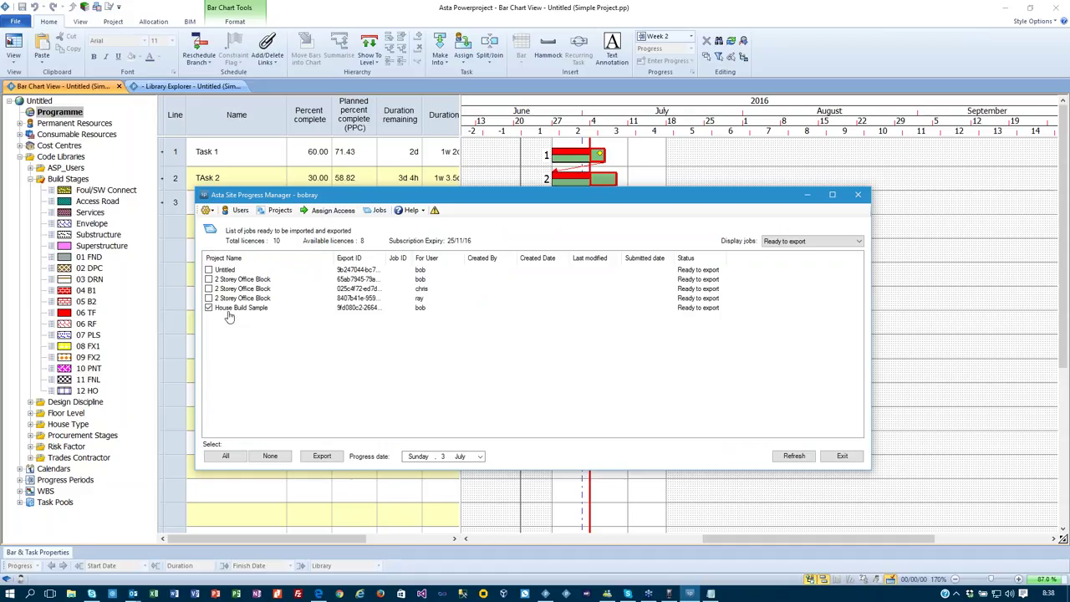
pyautogui.click(330, 457)
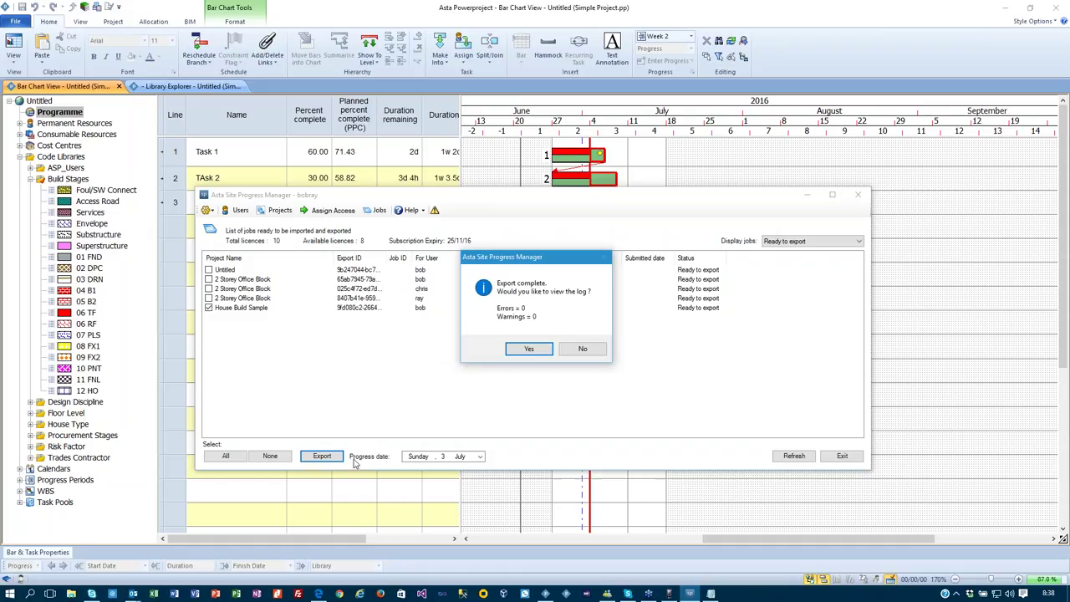
pyautogui.click(578, 349)
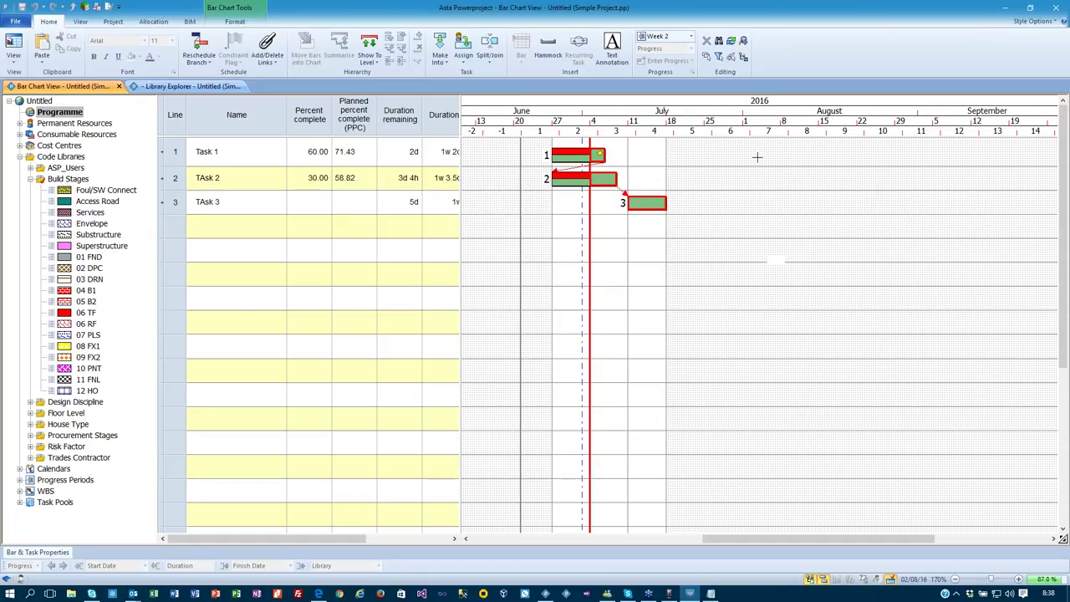
pyautogui.click(11, 22)
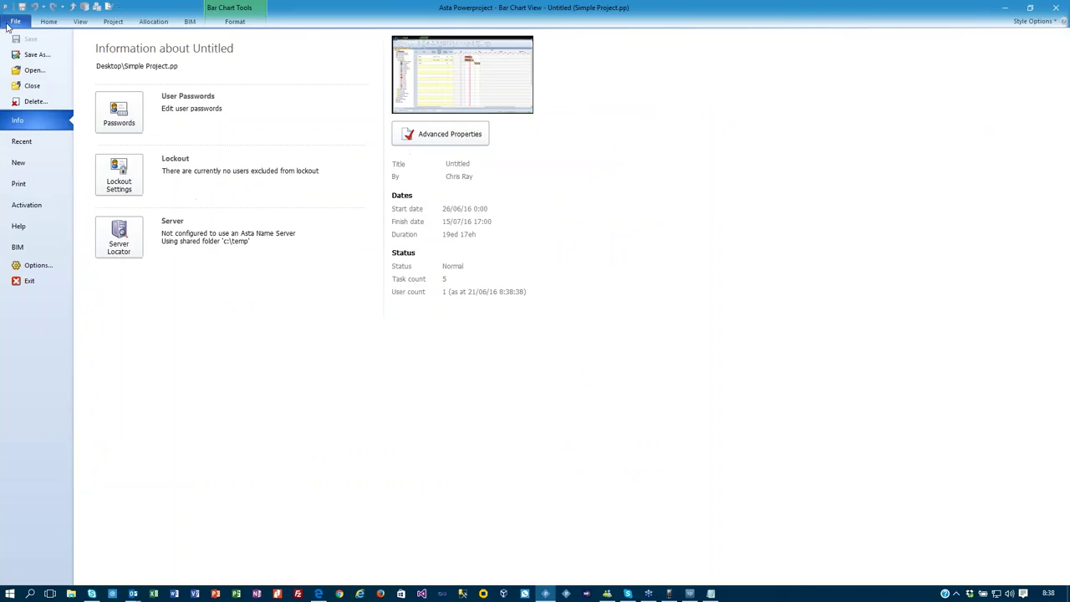
pyautogui.click(28, 71)
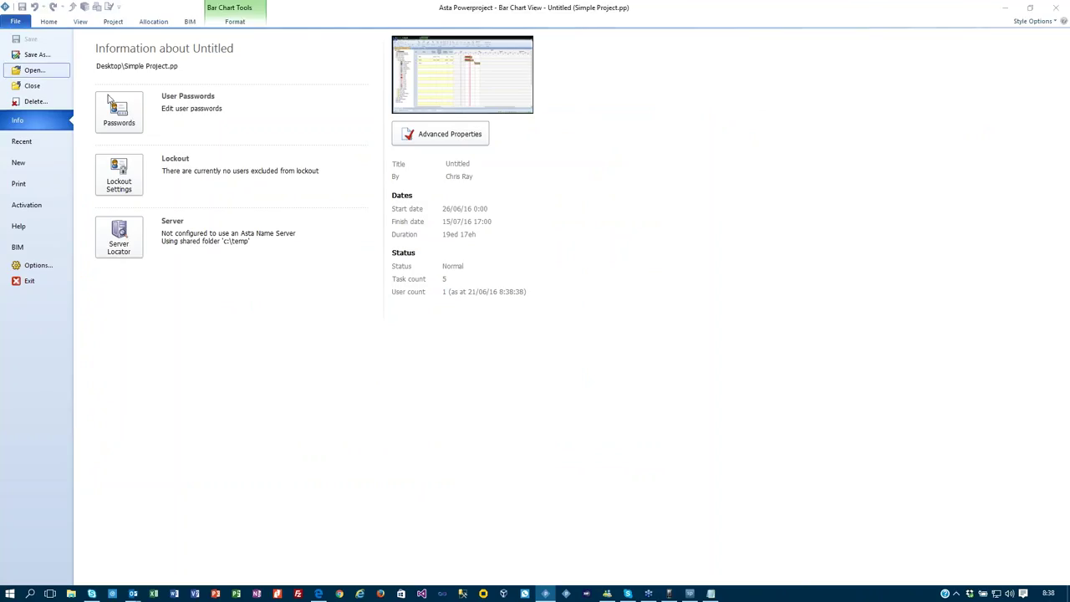
pyautogui.click(427, 324)
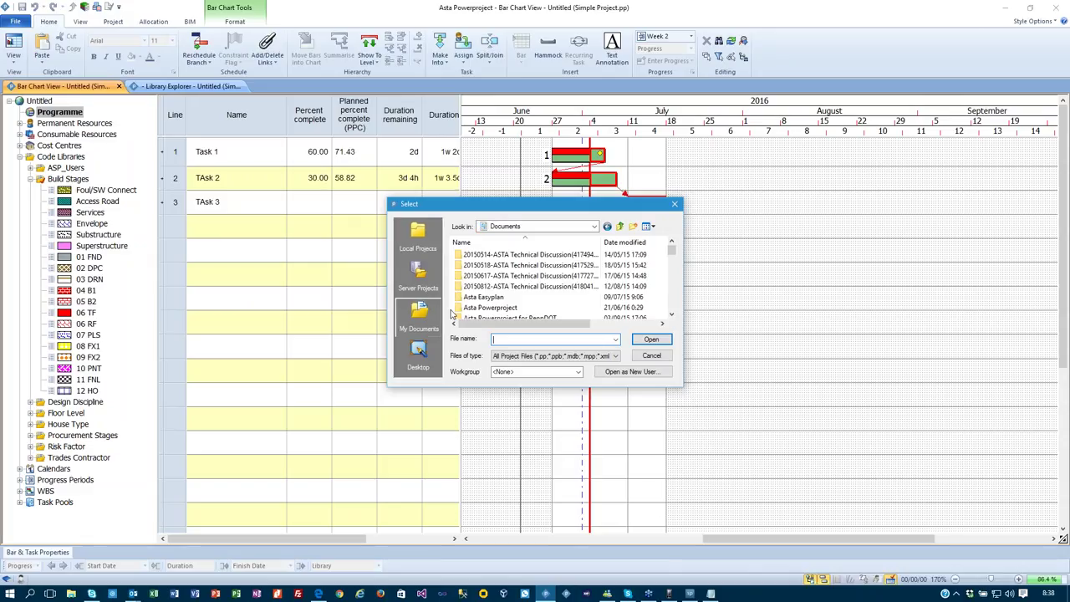
pyautogui.doubleClick(483, 308)
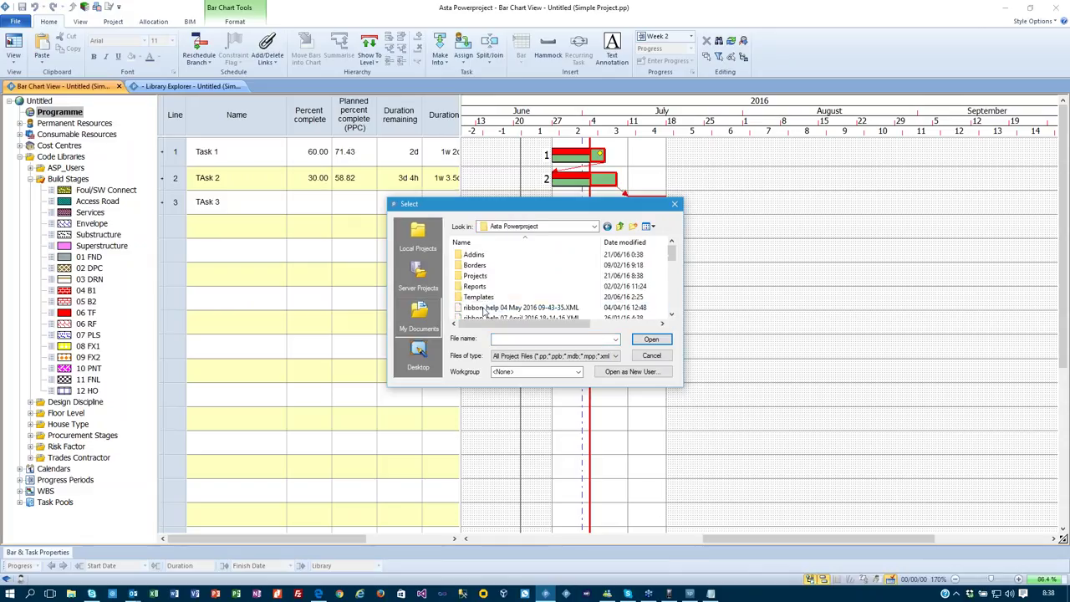
pyautogui.doubleClick(480, 276)
pyautogui.doubleClick(499, 254)
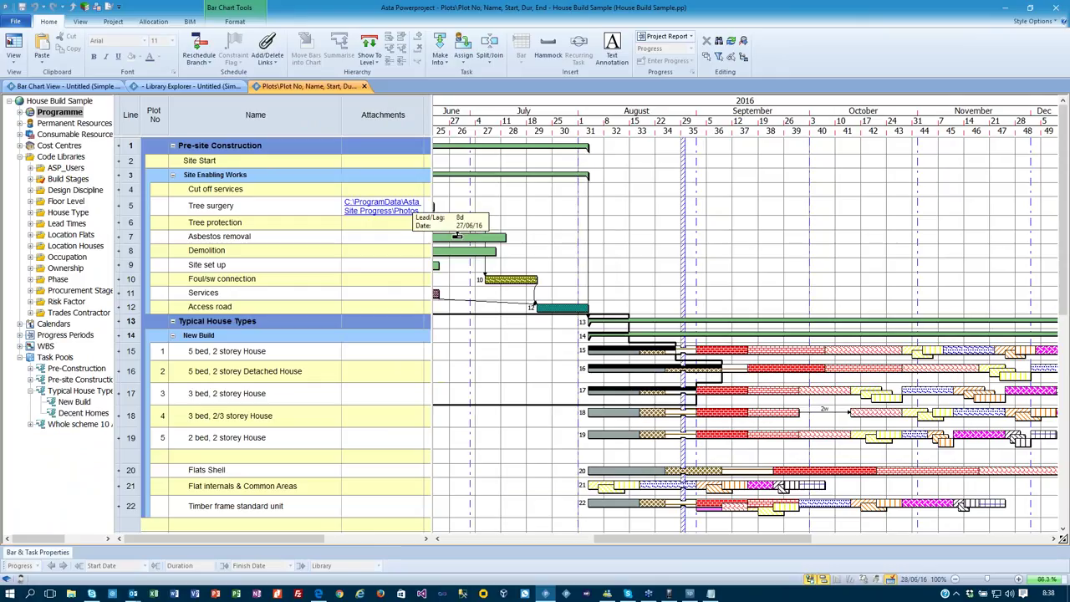
pyautogui.moveTo(648, 544); pyautogui.dragTo(681, 544)
pyautogui.scroll(-1, 665, 239)
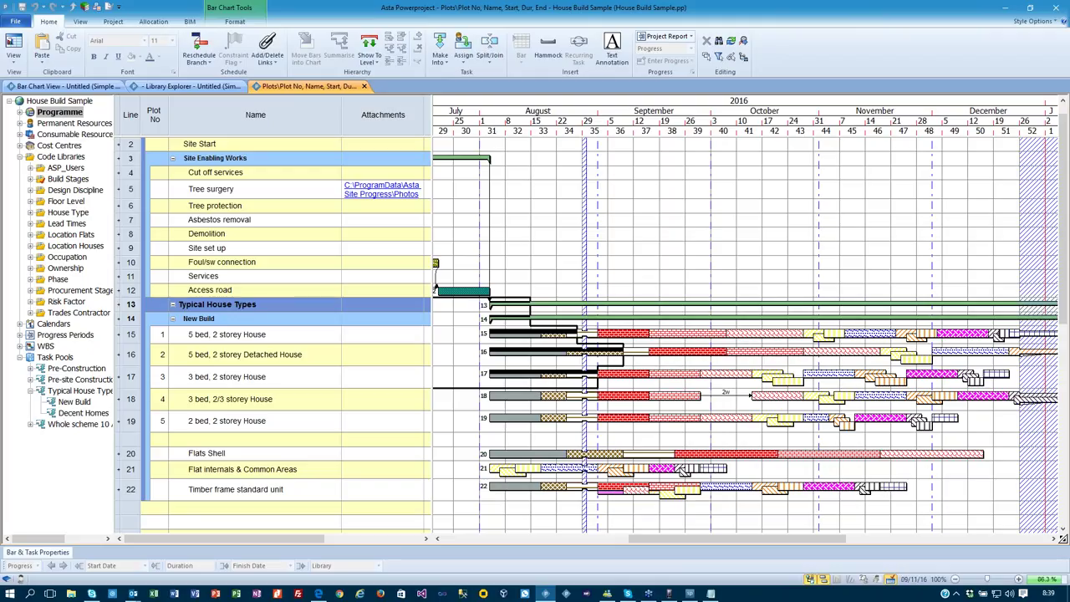
pyautogui.click(15, 21)
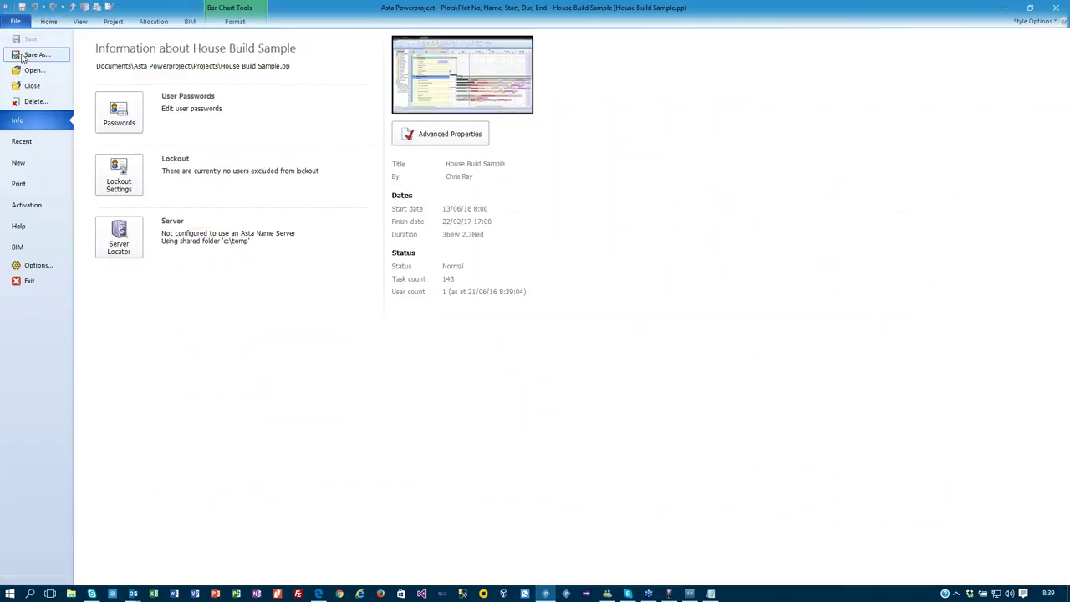
pyautogui.click(32, 85)
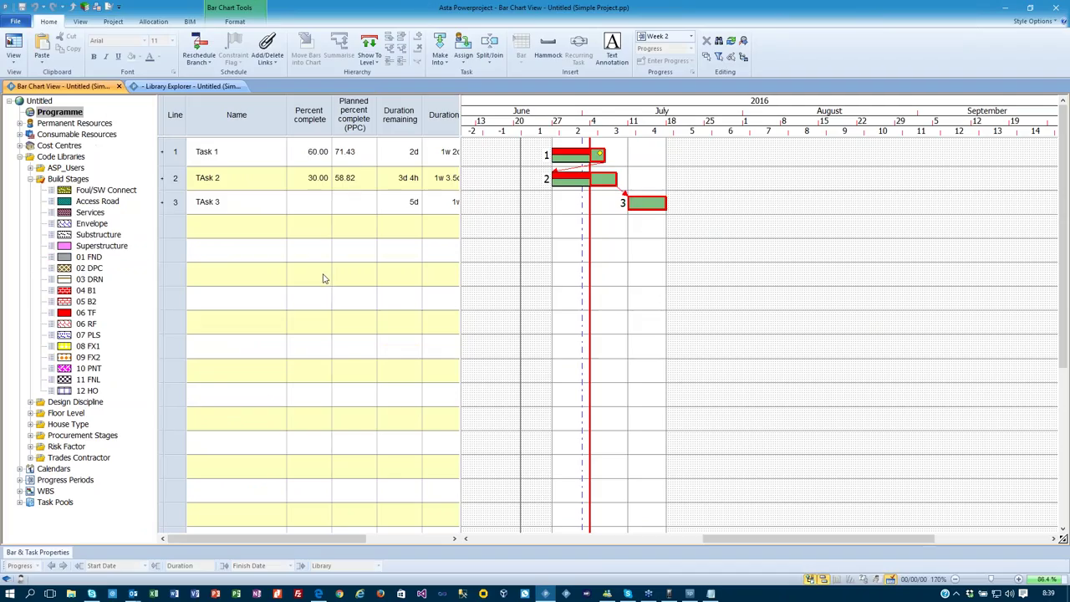
# Download House Build Sample on the phone and open Typical House Types > New Build.
pyautogui.click(667, 594)
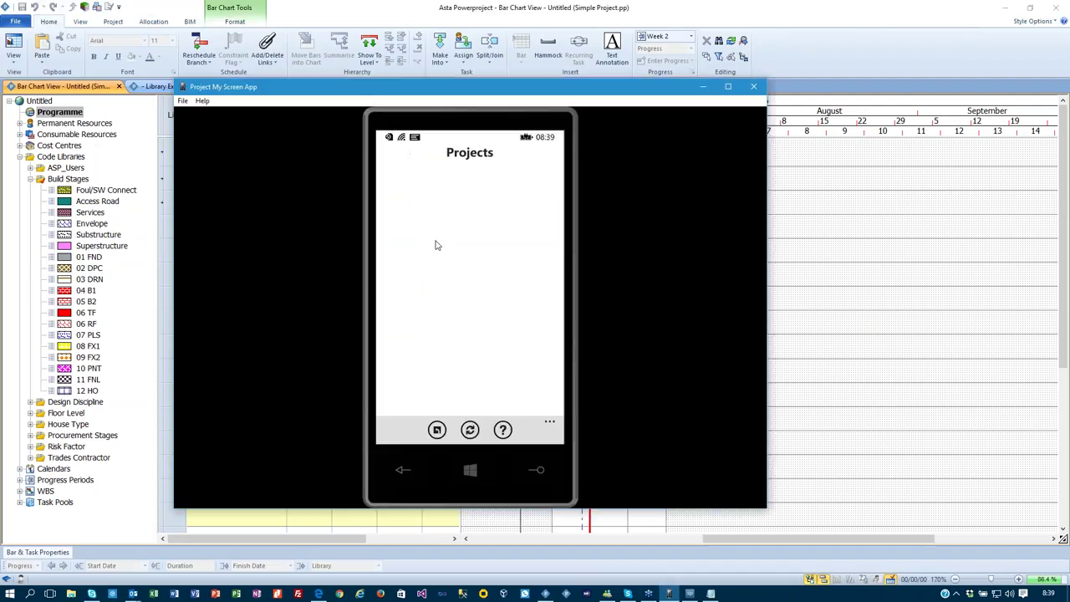
pyautogui.click(470, 429)
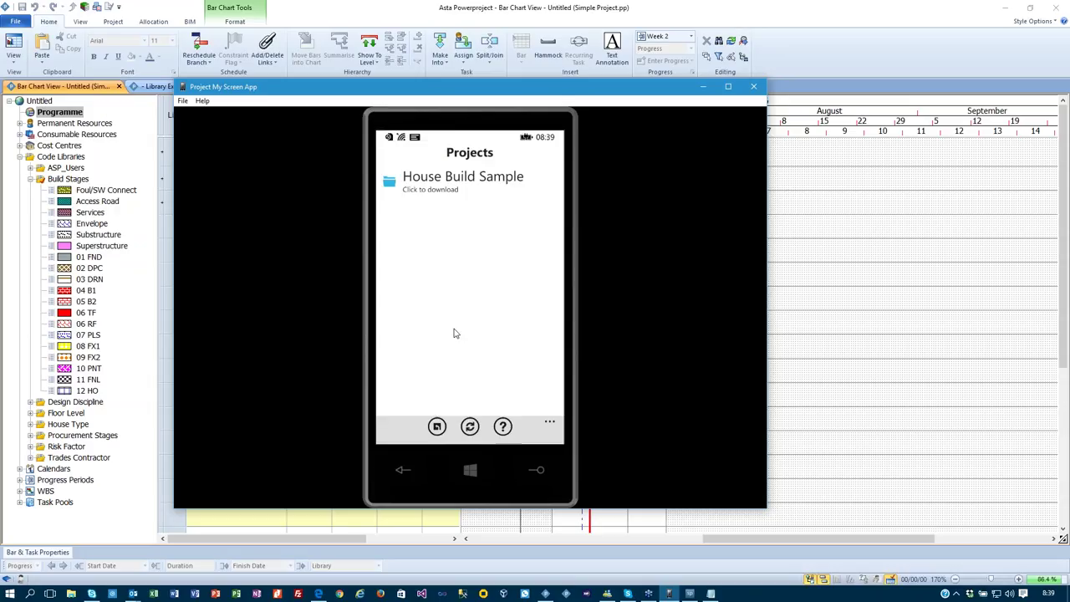
pyautogui.click(459, 188)
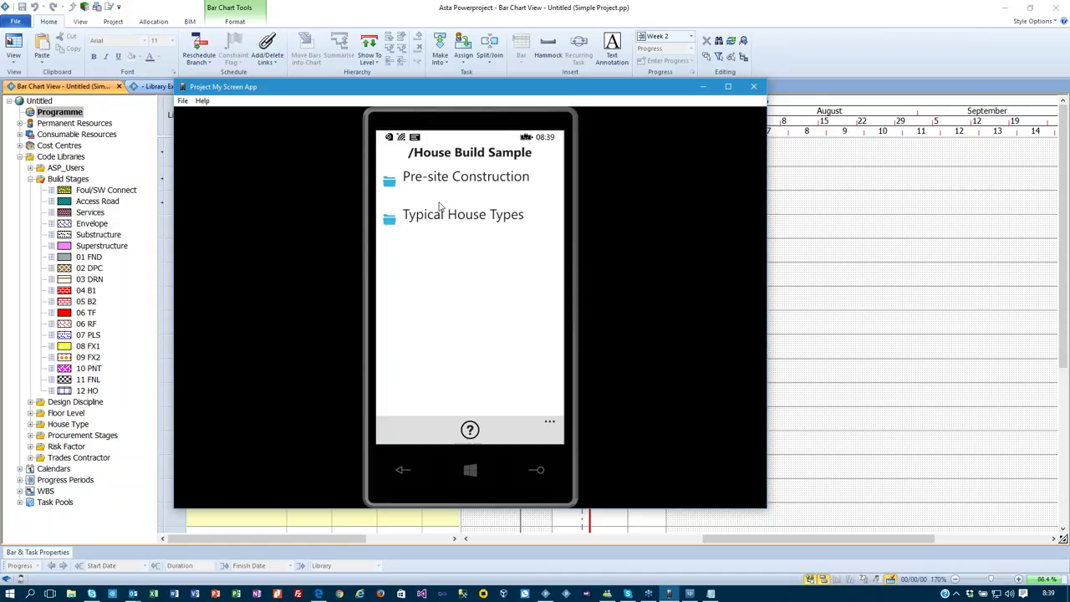
pyautogui.click(445, 215)
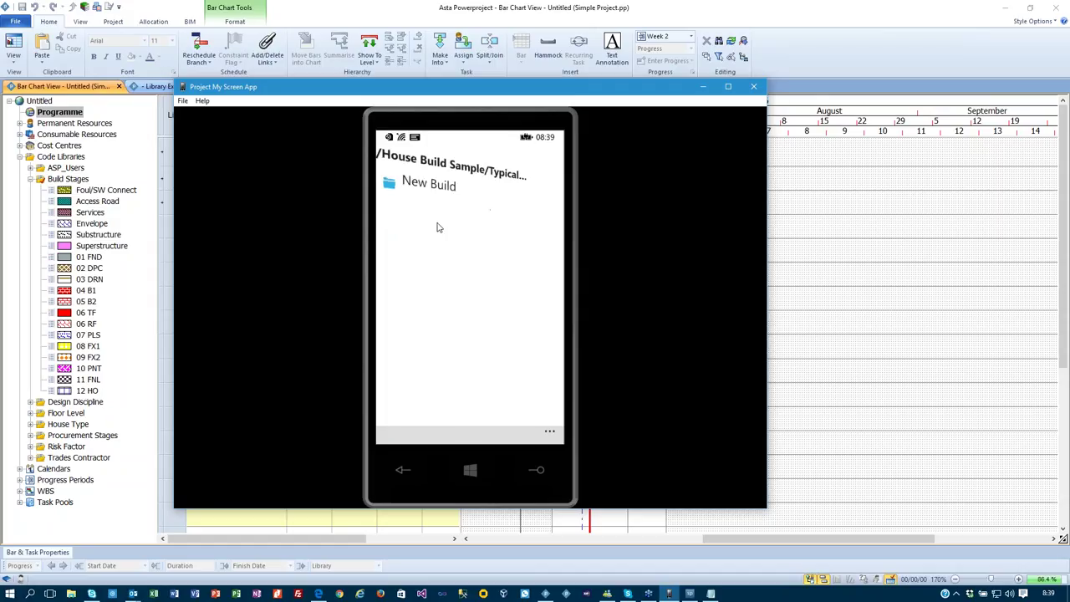
pyautogui.click(412, 181)
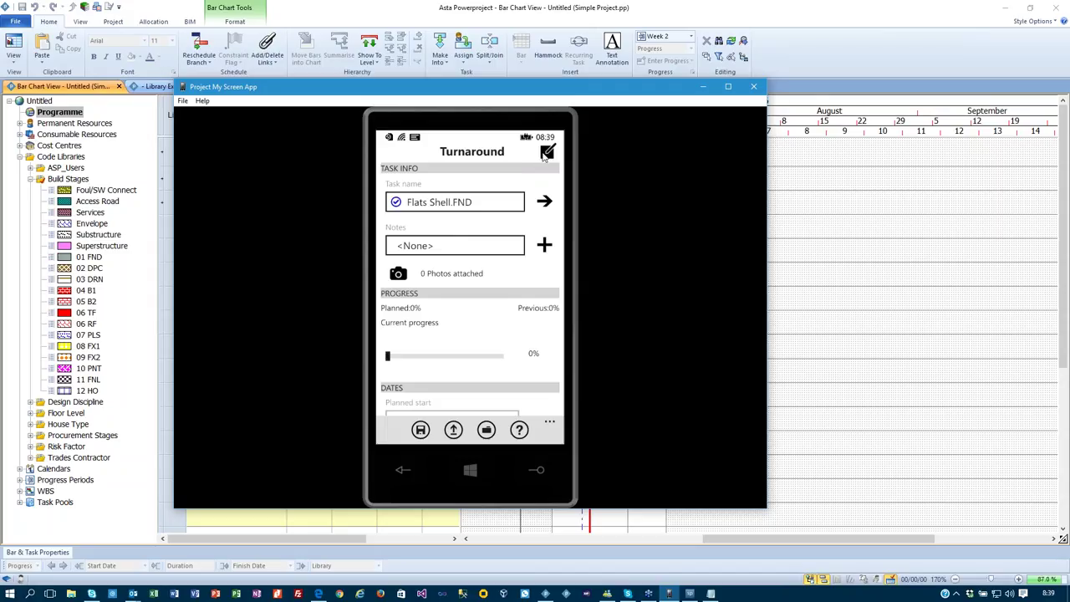
# In the ticksheet view, go to plot 4 and set 01 FND progress to 20%.
pyautogui.click(546, 157)
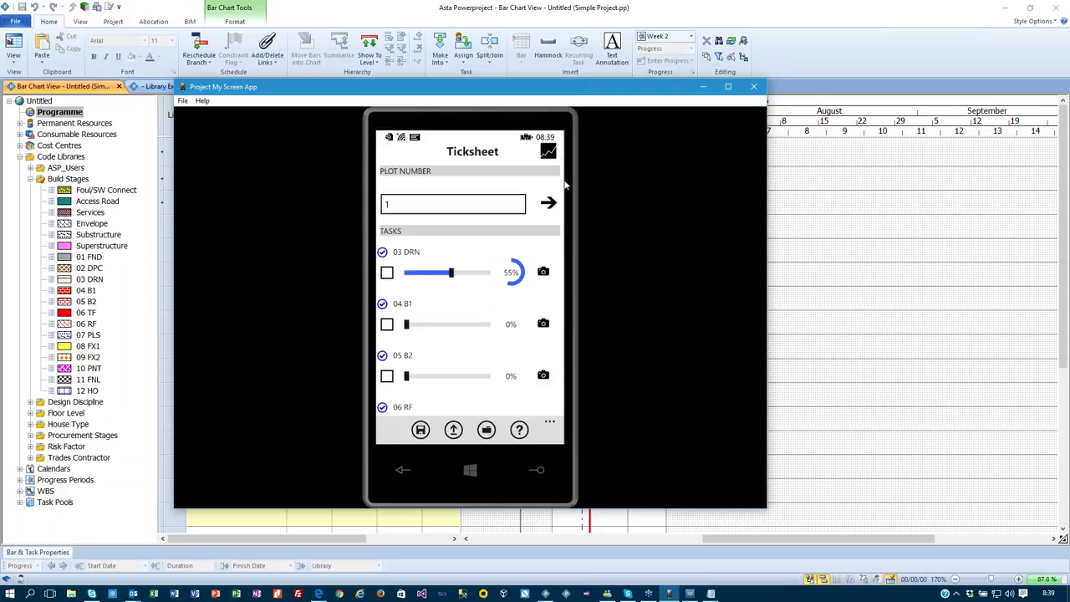
pyautogui.click(548, 204)
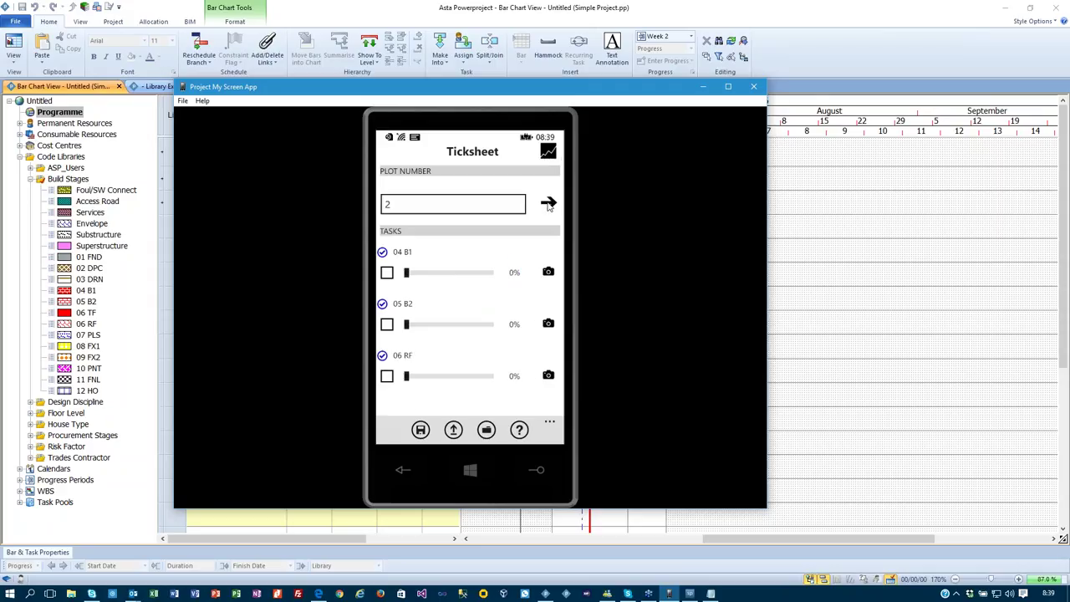
pyautogui.click(549, 206)
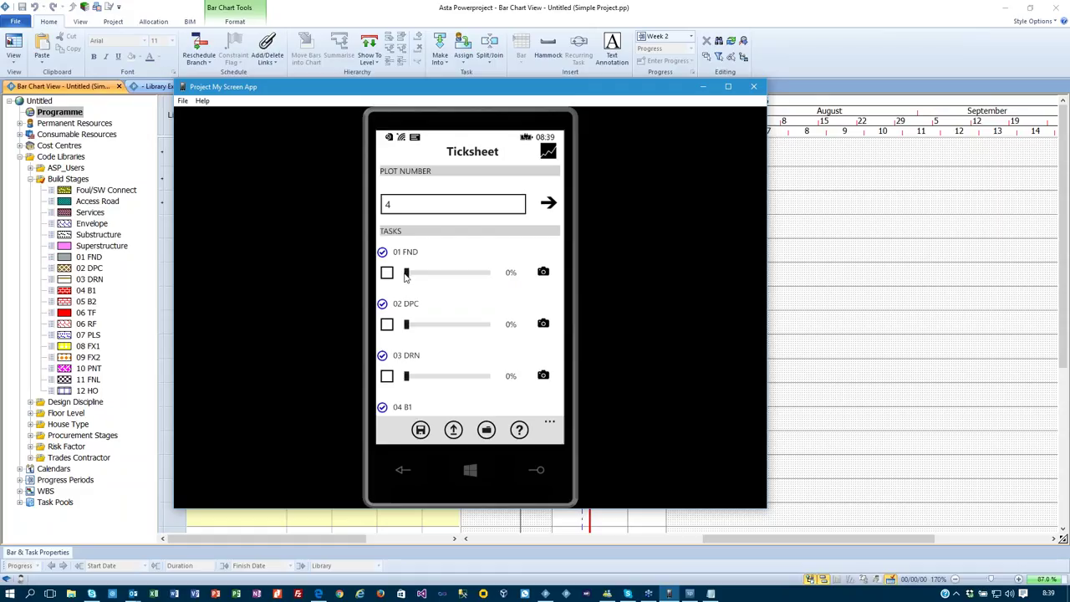
pyautogui.moveTo(408, 277); pyautogui.dragTo(427, 274)
pyautogui.moveTo(488, 94); pyautogui.dragTo(792, 141)
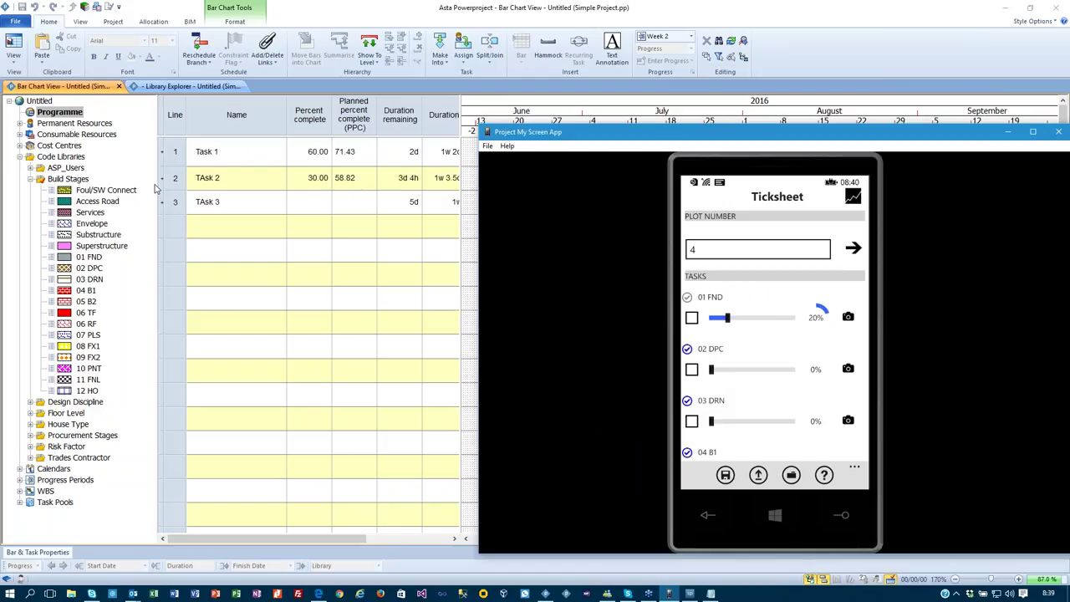
# Reopen House Build Sample and drill down to the New Build chart under Typical House Type.
pyautogui.click(19, 24)
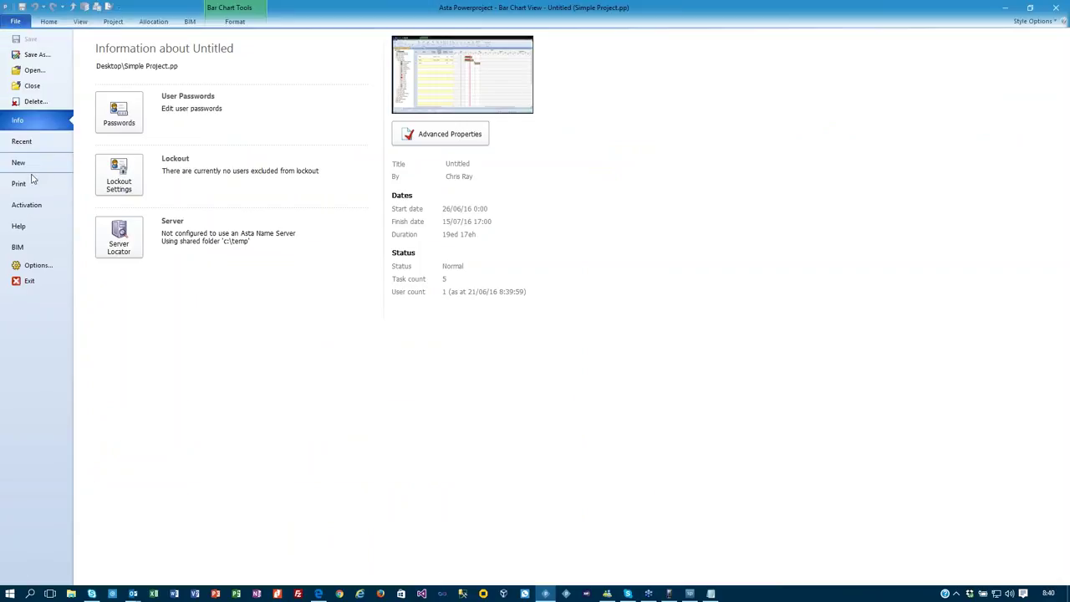
pyautogui.click(23, 142)
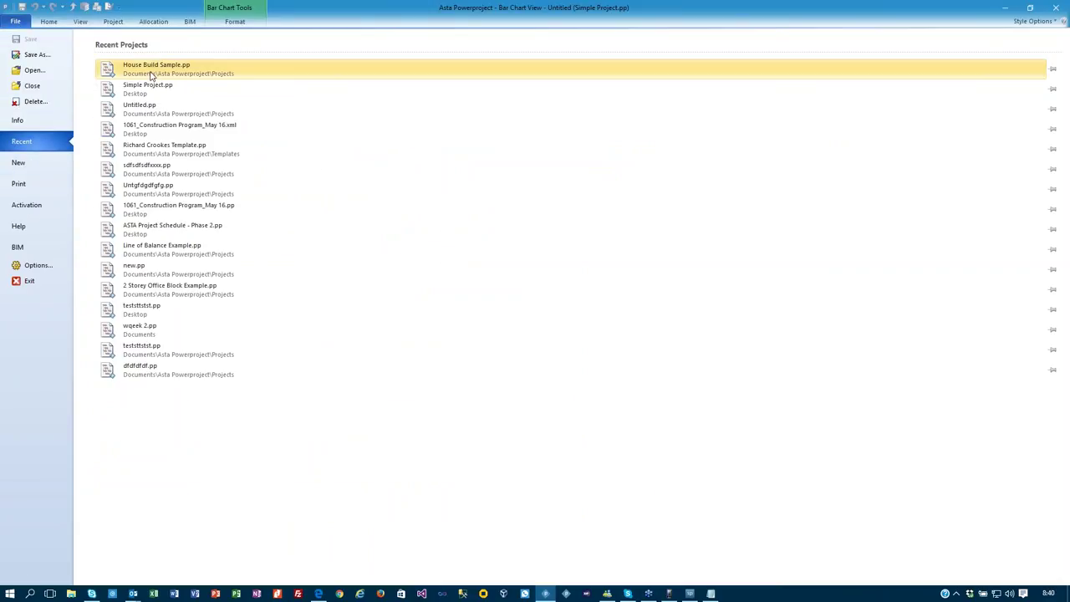
pyautogui.click(150, 73)
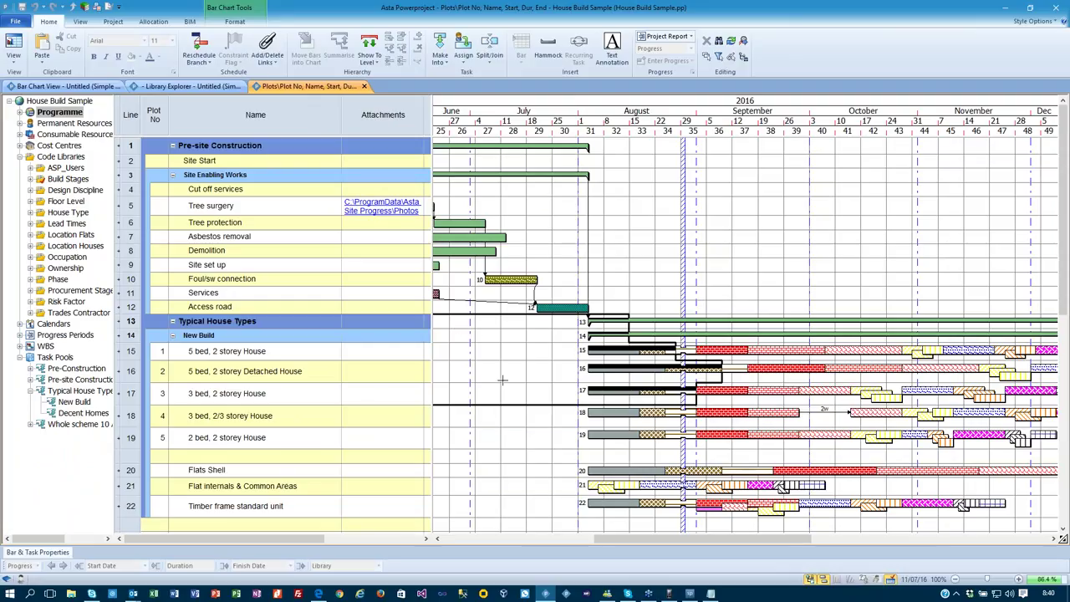
pyautogui.click(20, 112)
pyautogui.click(30, 134)
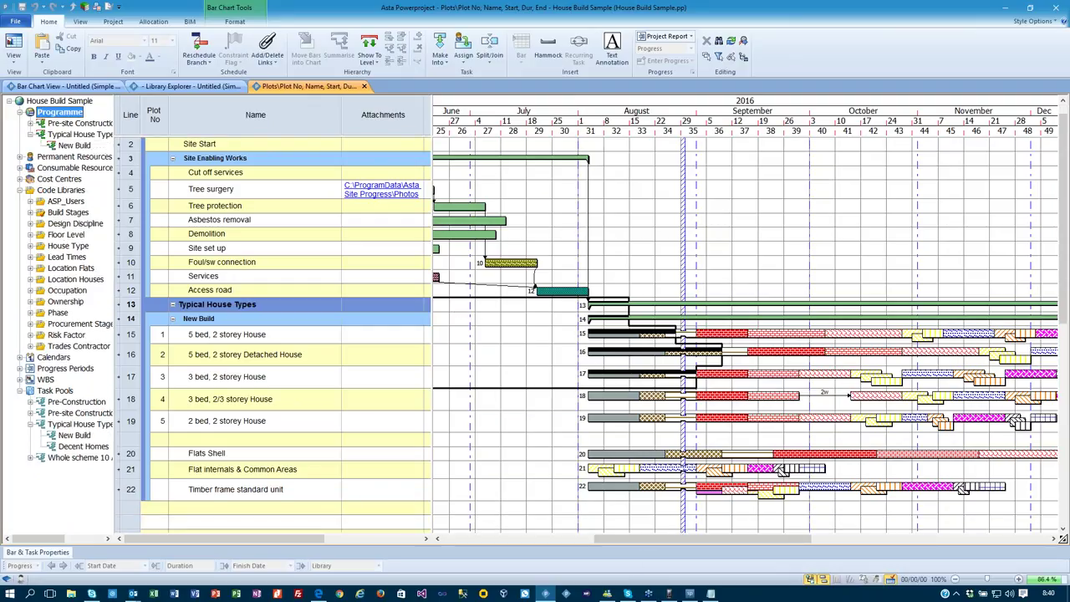
pyautogui.click(73, 146)
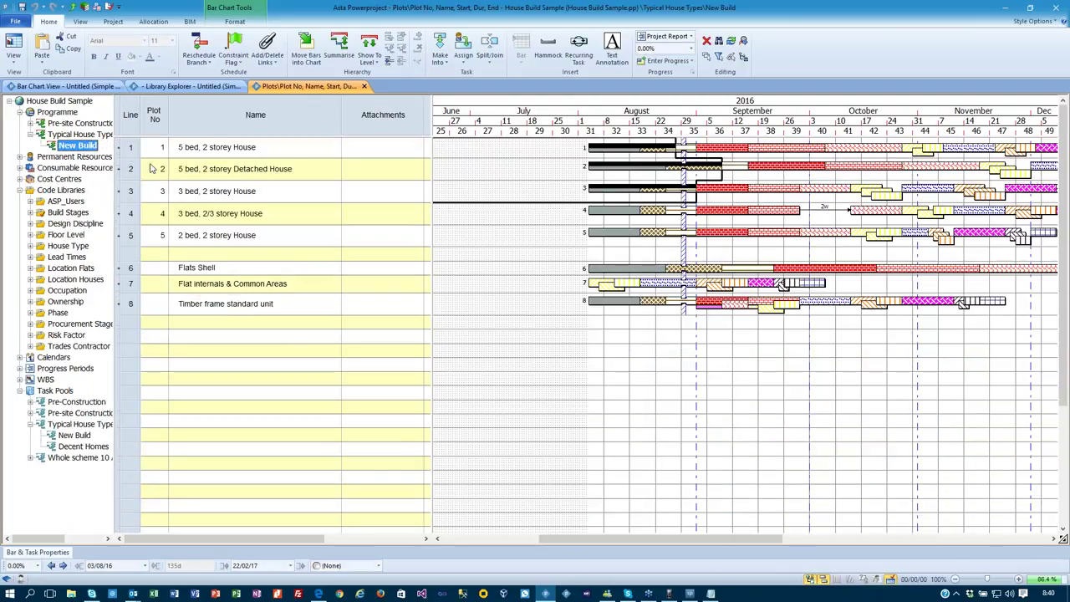
# Expand plot 4 into its tasks, extend the timescale through February 2017, and show the phone ticksheet.
pyautogui.click(118, 147)
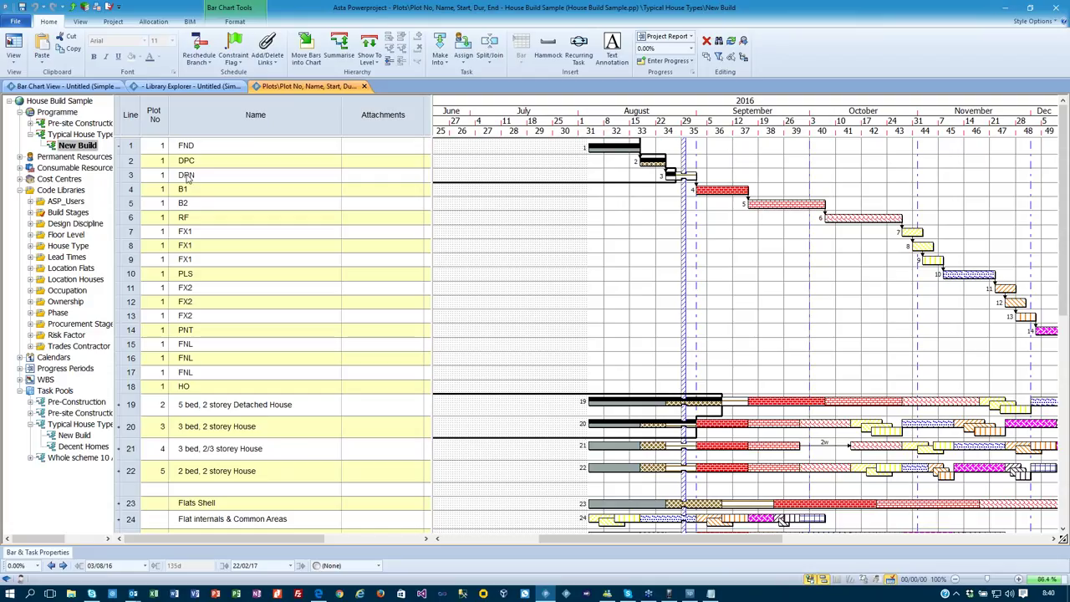
pyautogui.click(122, 146)
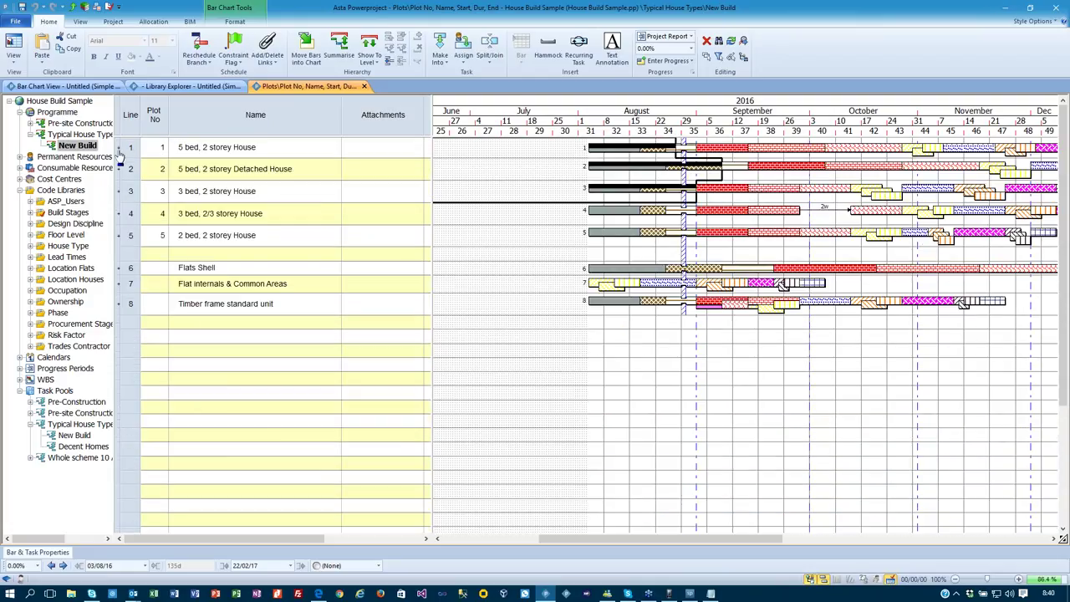
pyautogui.click(121, 214)
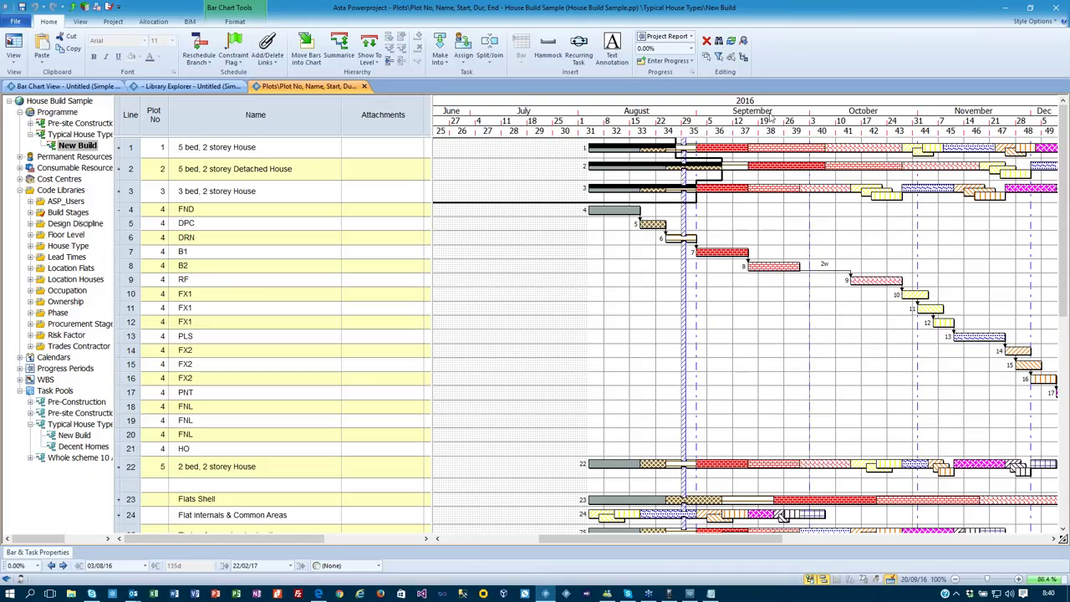
pyautogui.moveTo(808, 112); pyautogui.dragTo(672, 112)
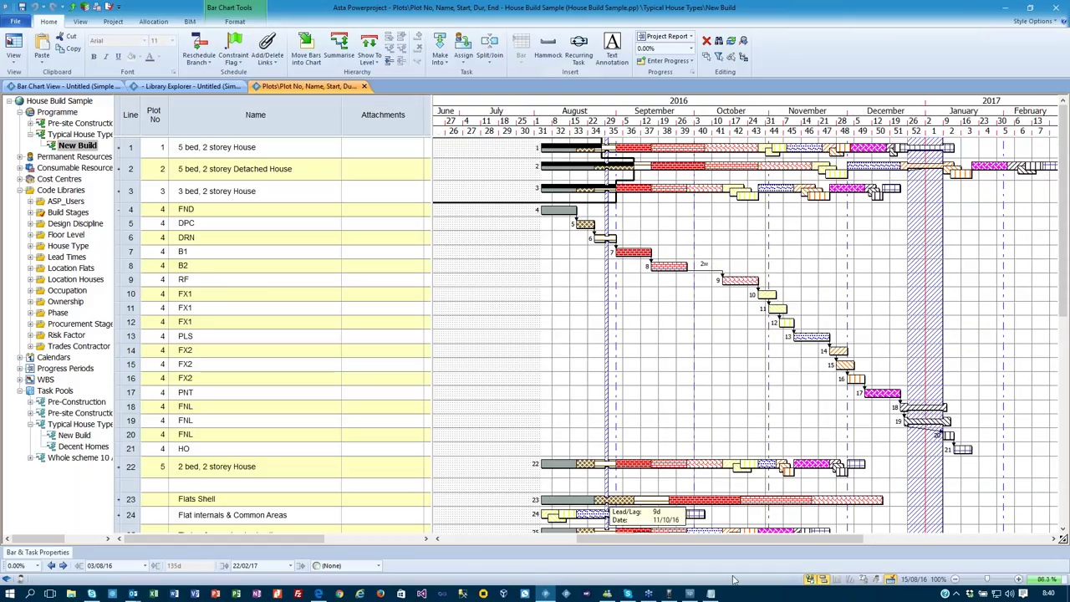
pyautogui.click(670, 594)
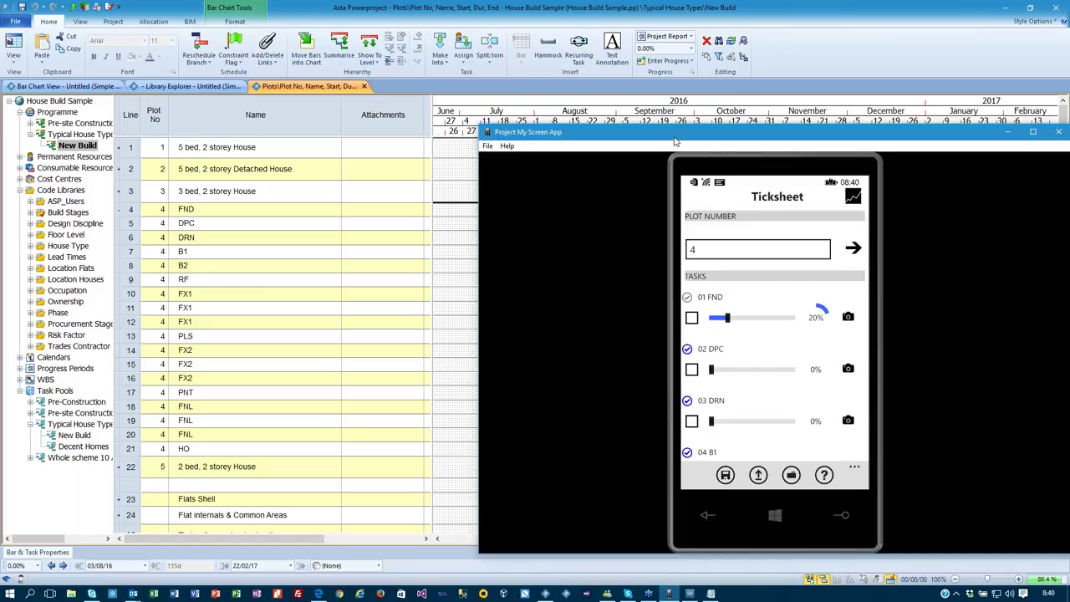
pyautogui.moveTo(676, 140); pyautogui.dragTo(621, 108)
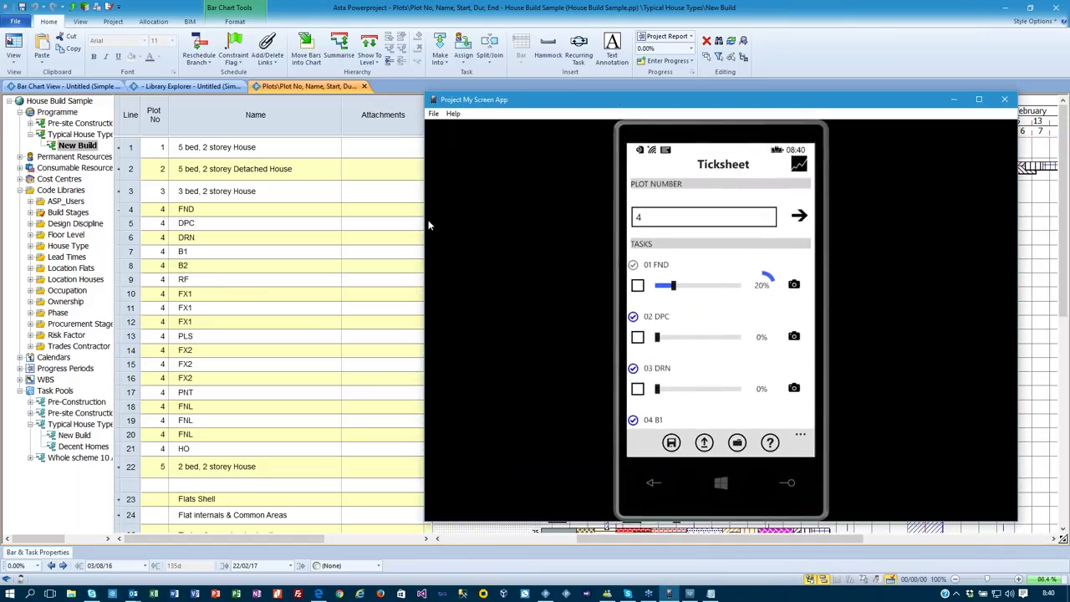
# Mark plot 4's FND, DPC, DRN and B1 tasks as 100% complete on the phone.
pyautogui.moveTo(421, 225); pyautogui.dragTo(651, 198)
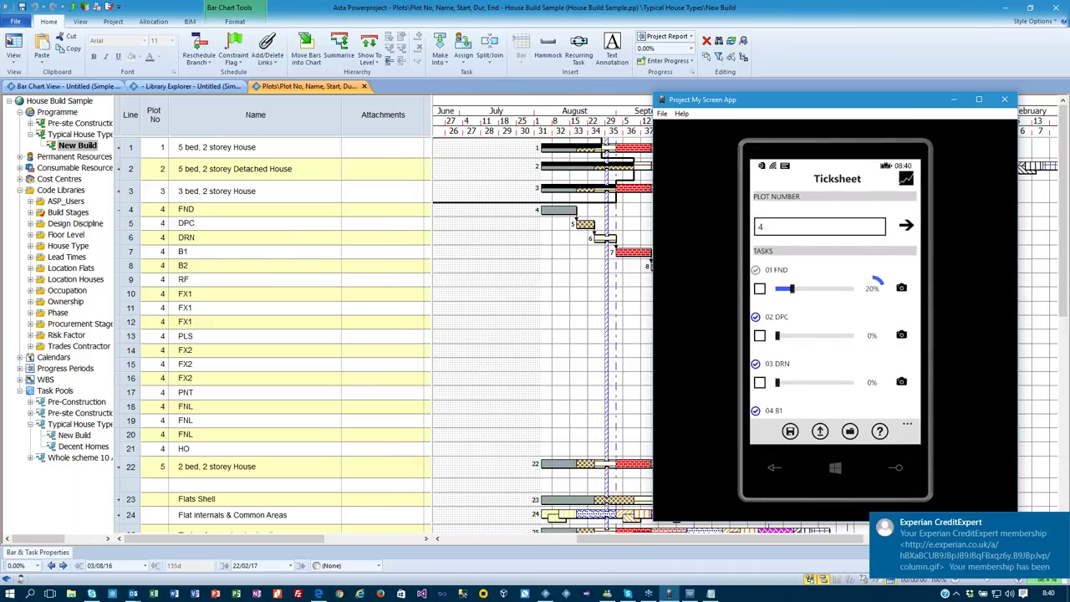
pyautogui.click(1060, 524)
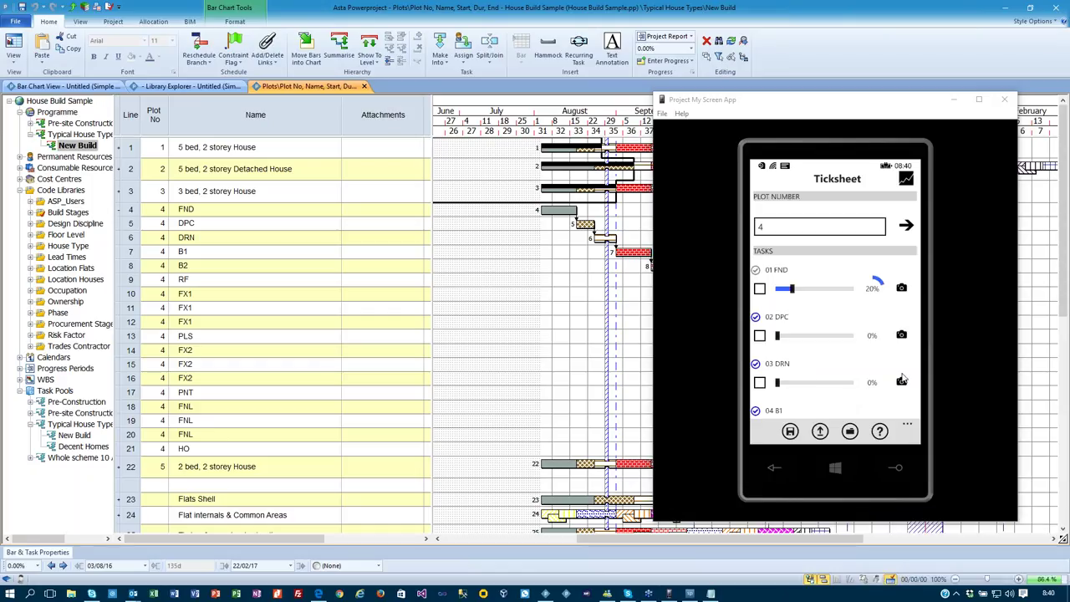
pyautogui.click(862, 369)
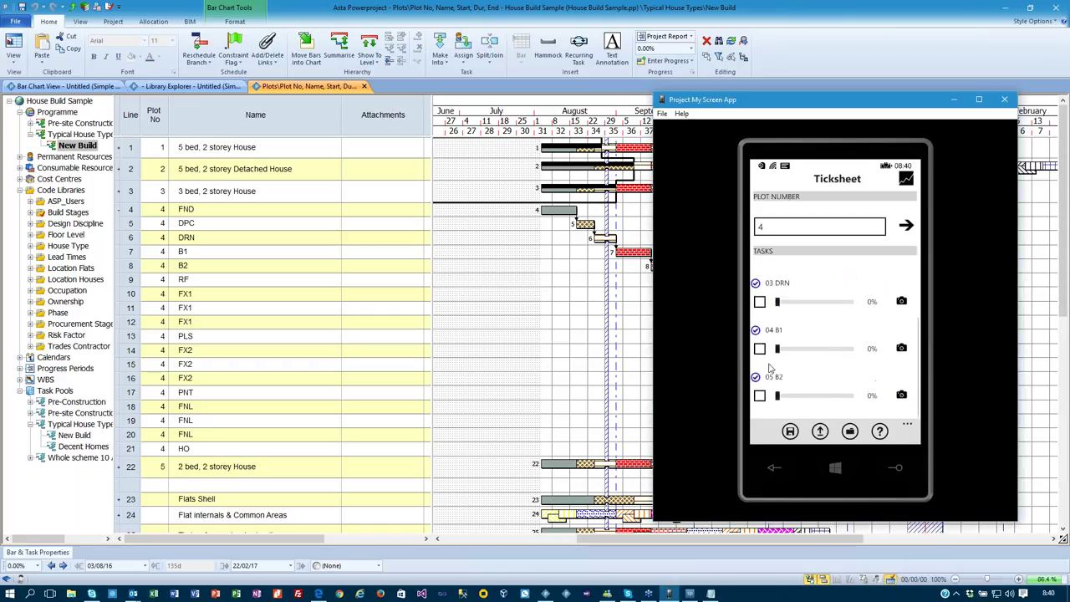
pyautogui.click(759, 349)
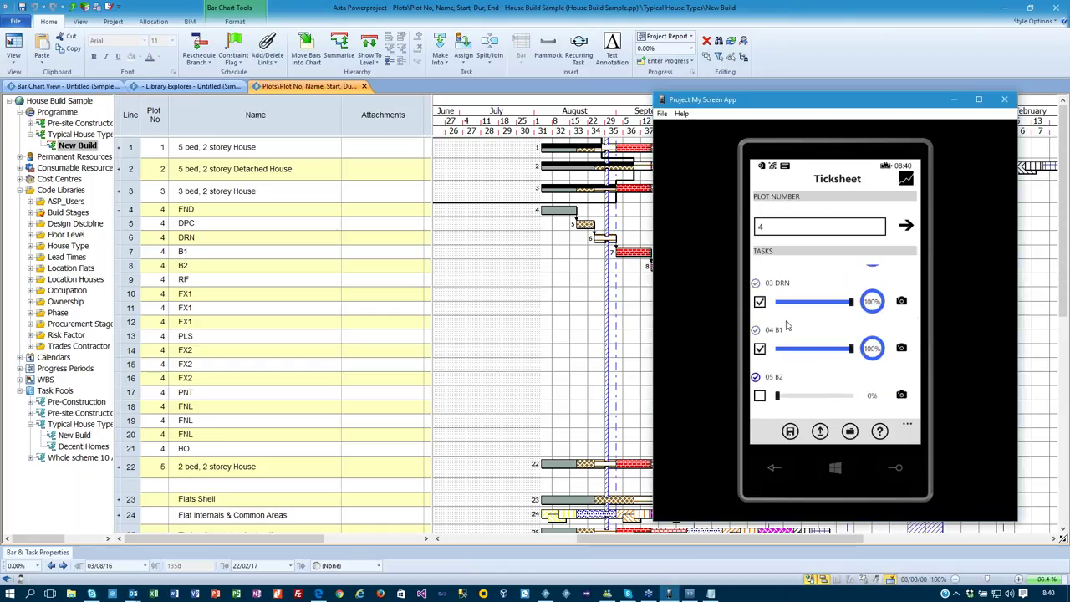
pyautogui.moveTo(829, 284); pyautogui.dragTo(818, 351)
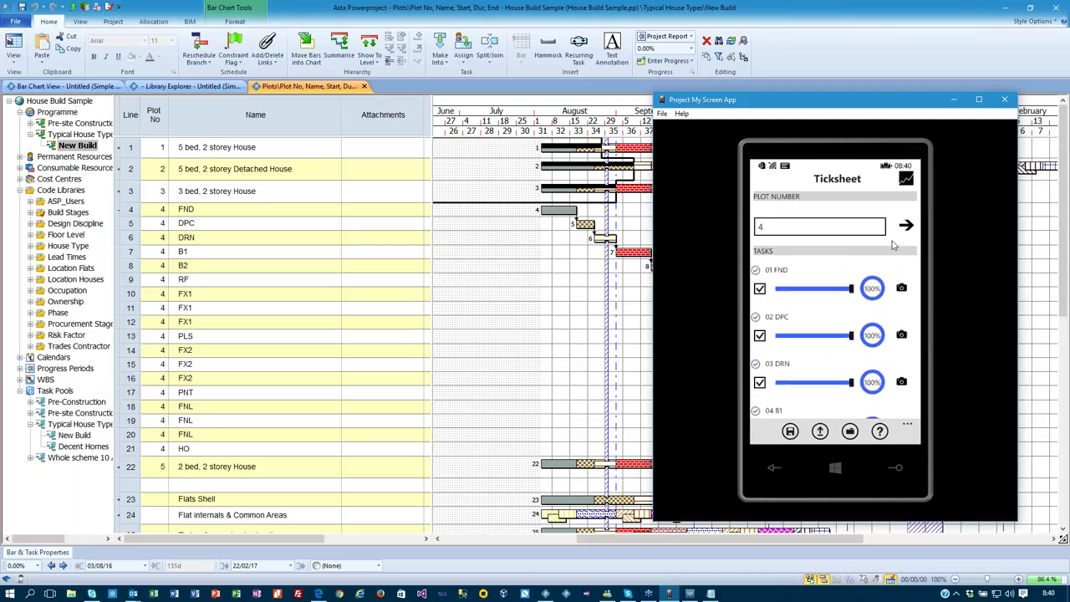
pyautogui.moveTo(823, 292); pyautogui.dragTo(815, 342)
# Save the ticksheet progress and submit it to the server.
pyautogui.click(790, 432)
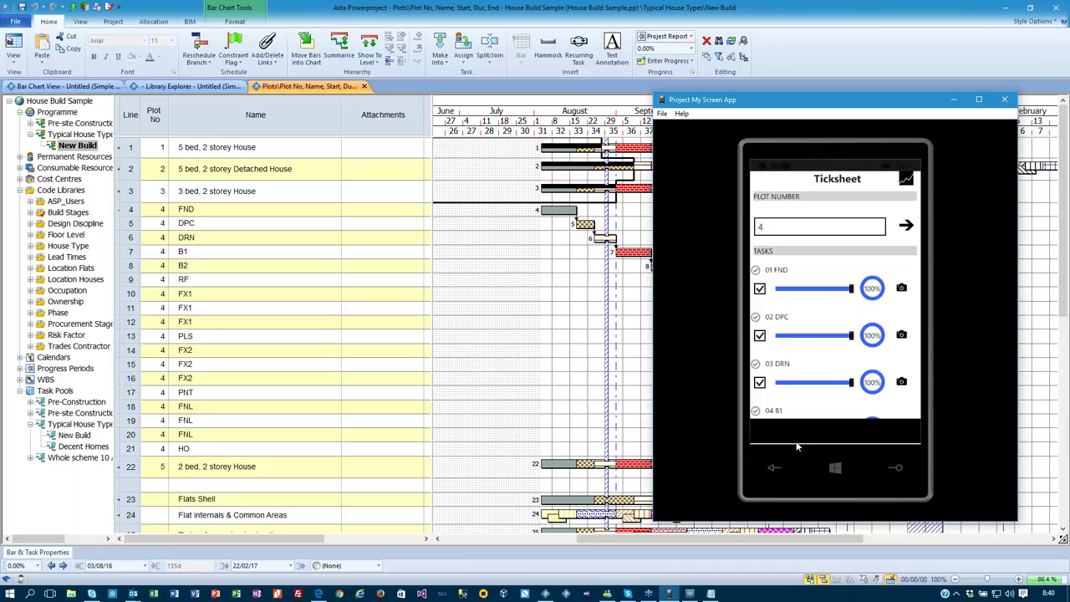
pyautogui.click(819, 431)
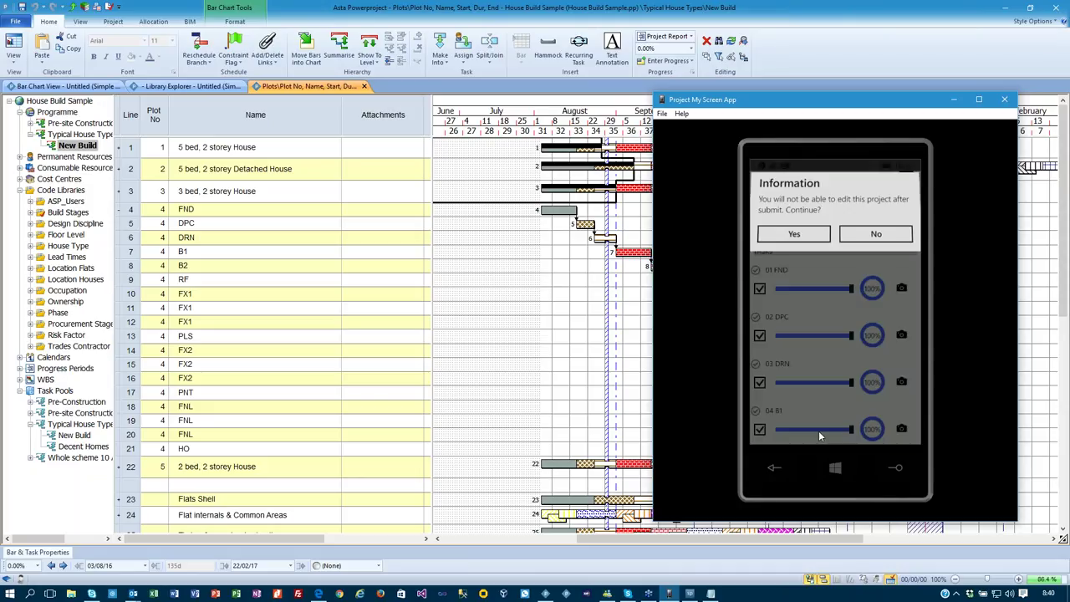
pyautogui.click(779, 240)
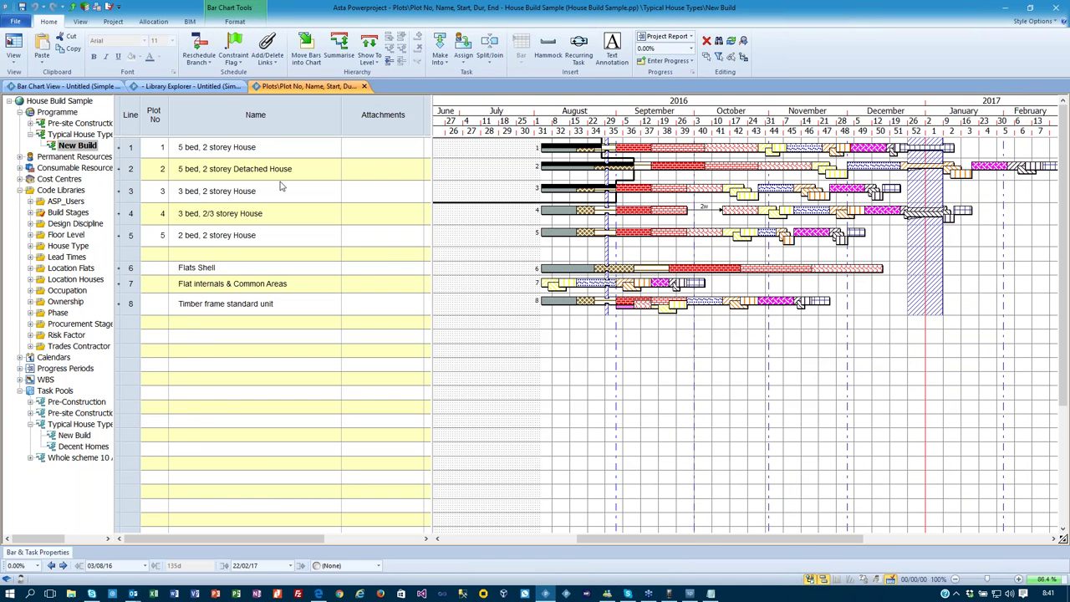
# Close House Build Sample, answering the save-changes prompt.
pyautogui.click(15, 21)
pyautogui.click(32, 85)
pyautogui.click(487, 315)
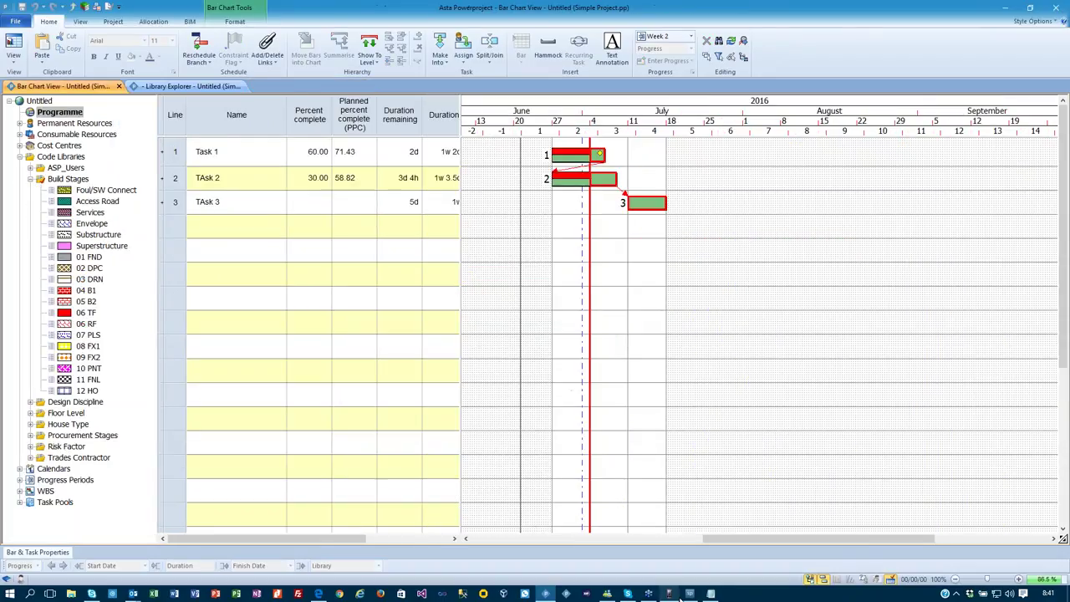
# Import House Build Sample's submitted progress job from the jobs ready to import.
pyautogui.moveTo(690, 593)
pyautogui.click(692, 553)
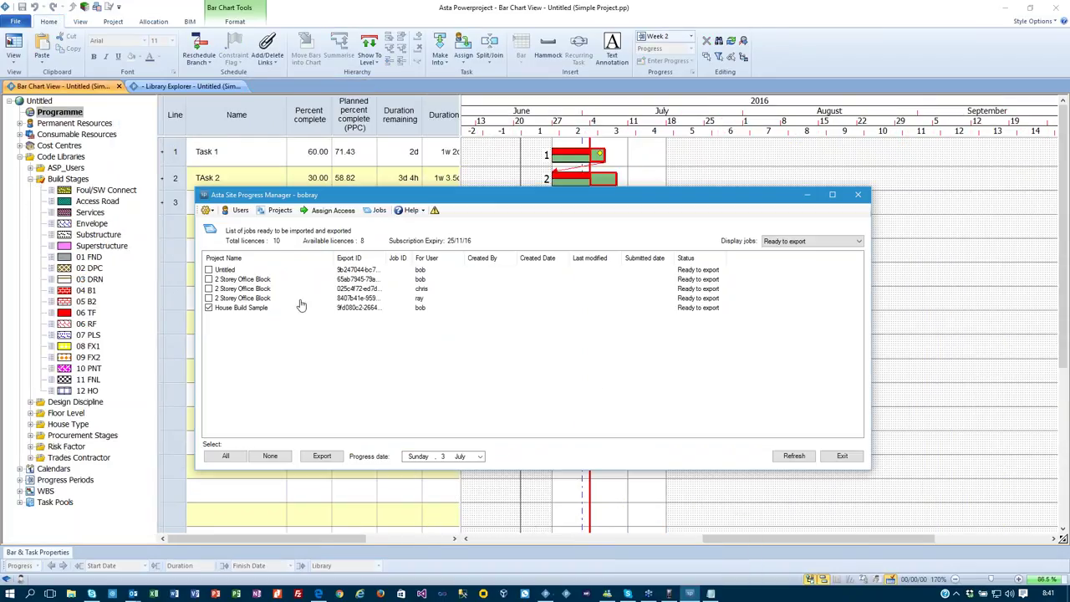
pyautogui.click(804, 242)
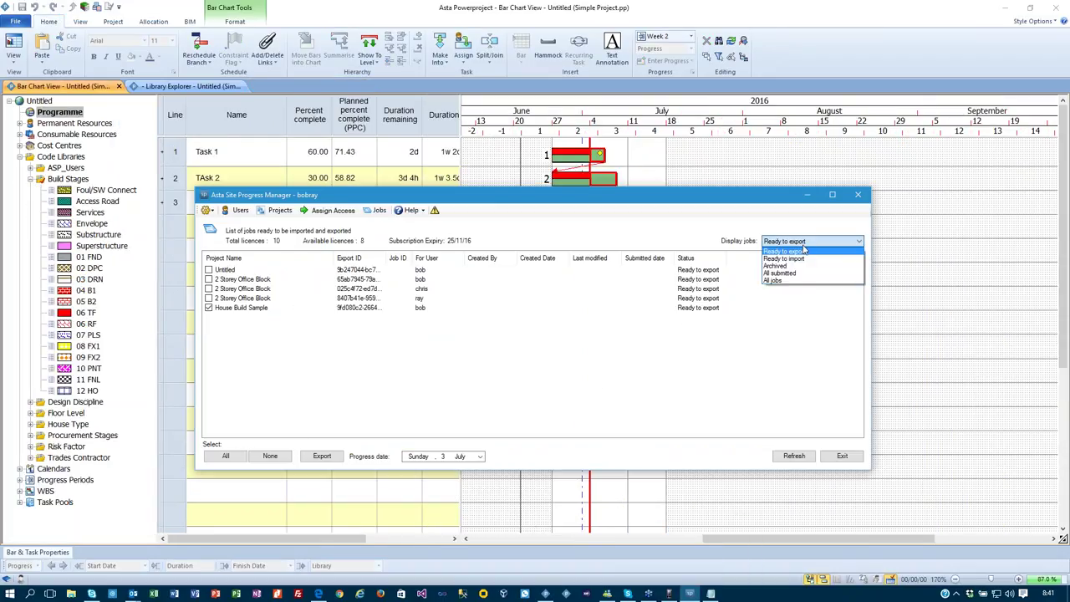
pyautogui.click(805, 261)
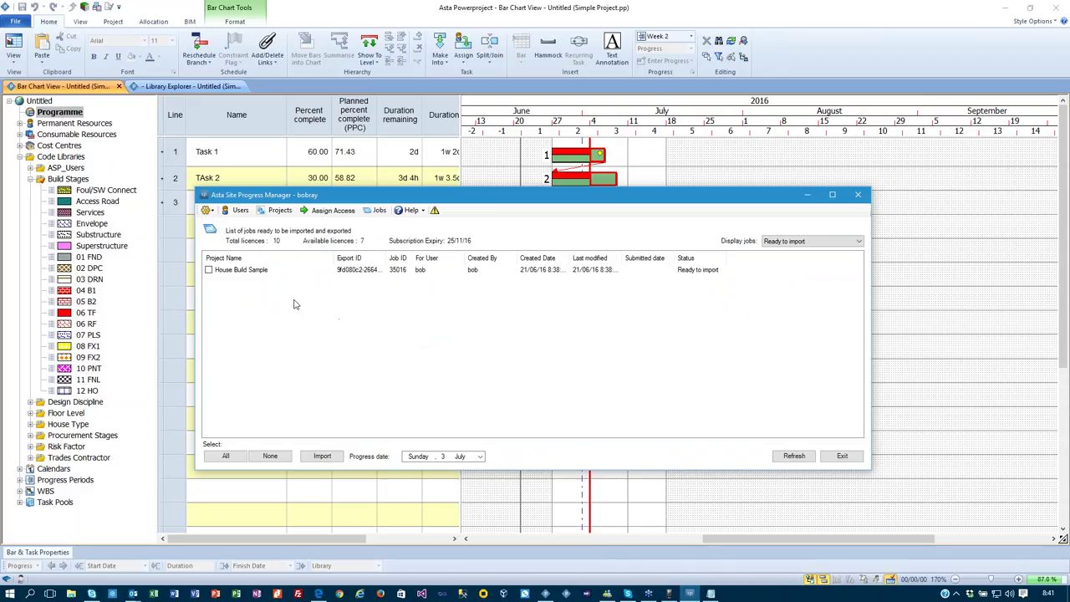
pyautogui.click(209, 270)
pyautogui.click(328, 456)
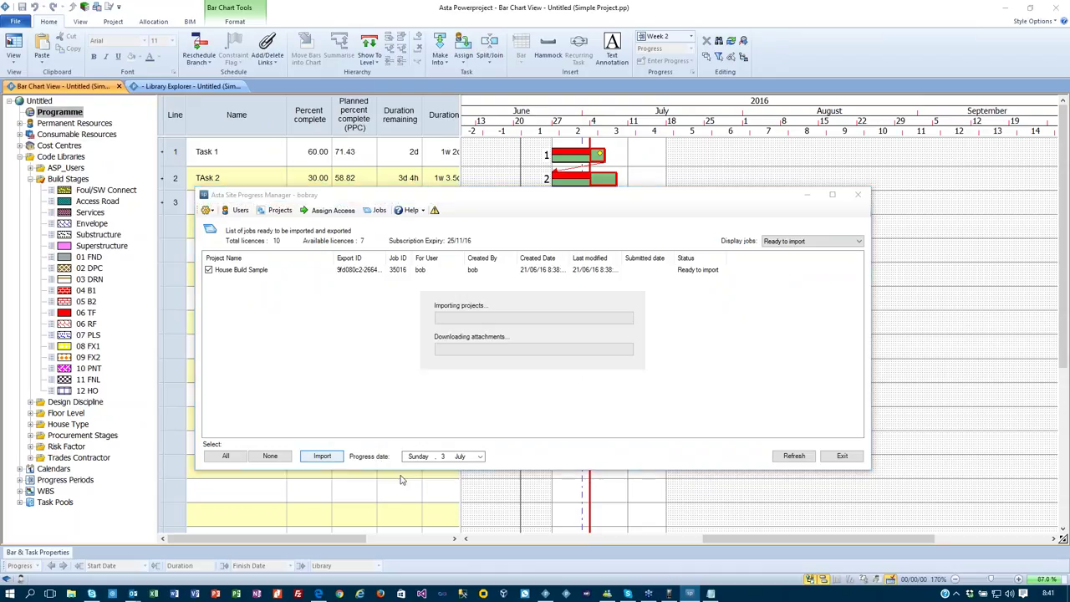
pyautogui.click(583, 347)
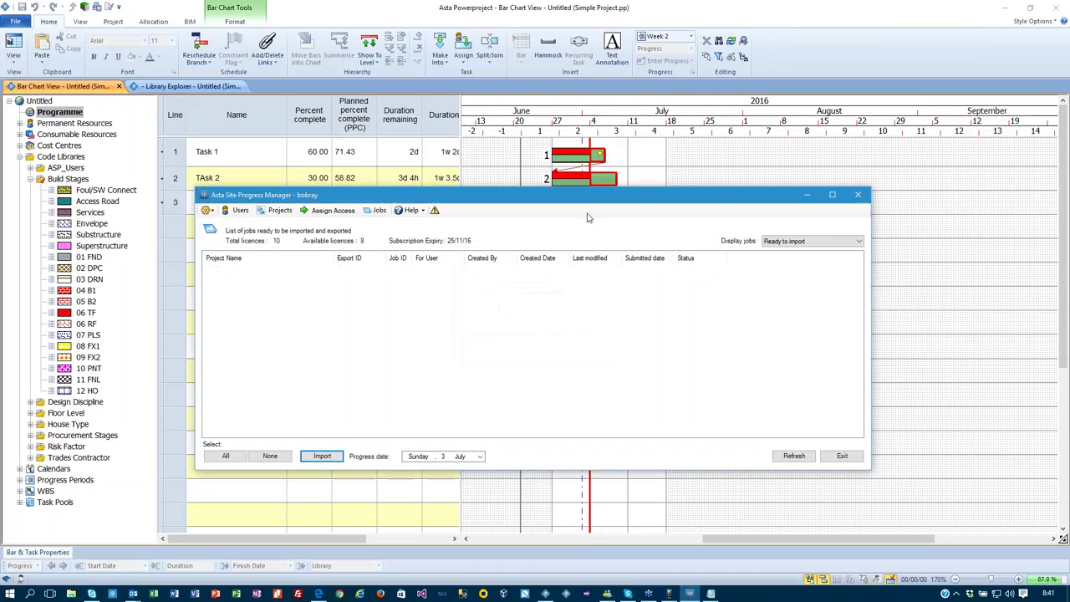
pyautogui.click(15, 21)
# Reopen House Build Sample.pp and inspect the Site Progress 03/07/16 progress line's properties.
pyautogui.click(33, 143)
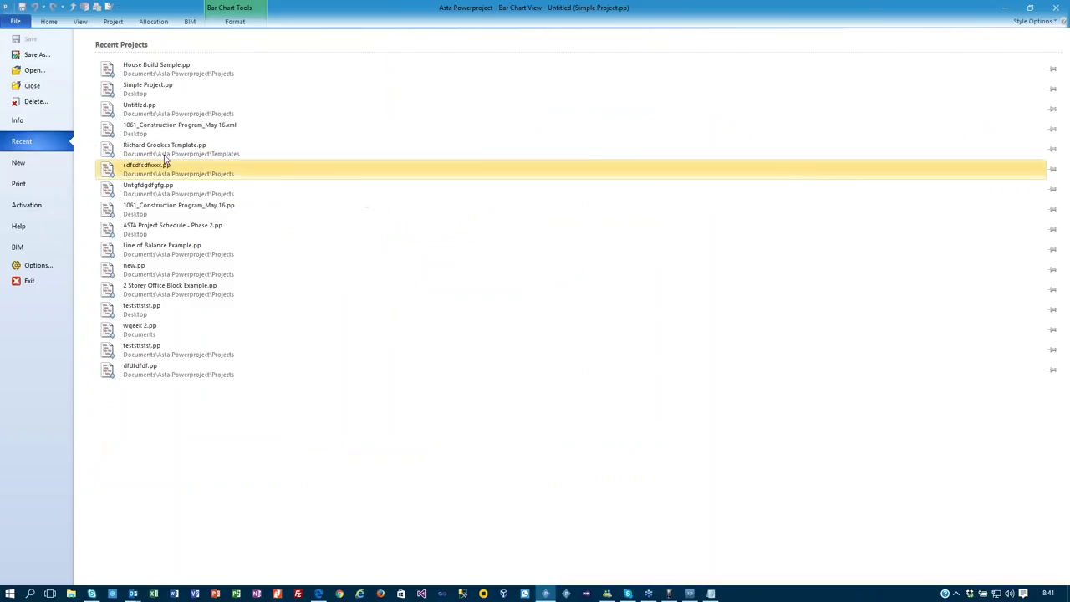
pyautogui.click(165, 73)
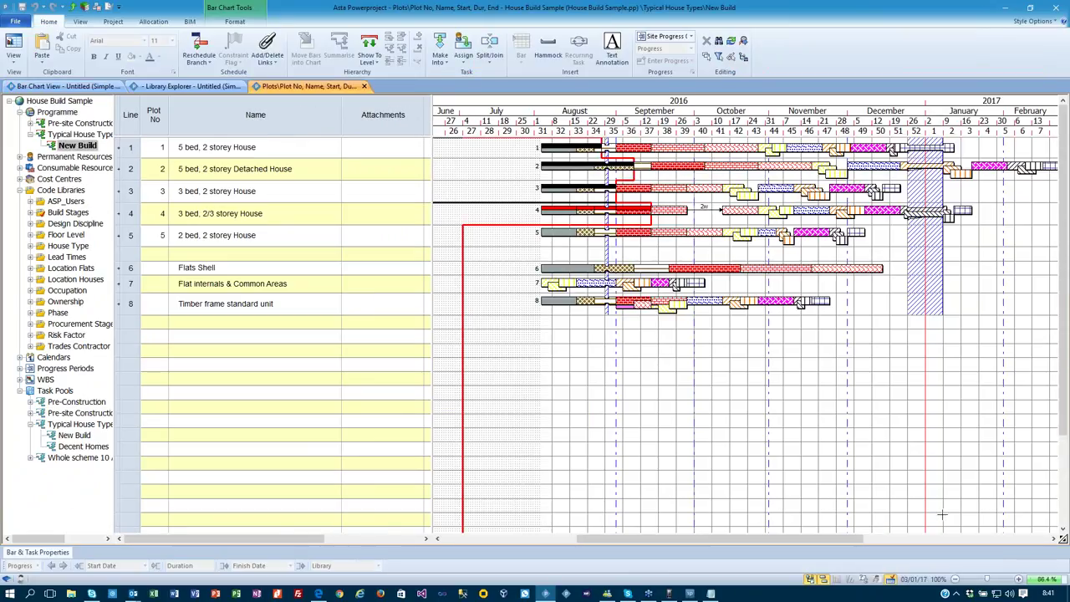
pyautogui.click(1020, 578)
pyautogui.click(1020, 578)
pyautogui.click(1020, 578)
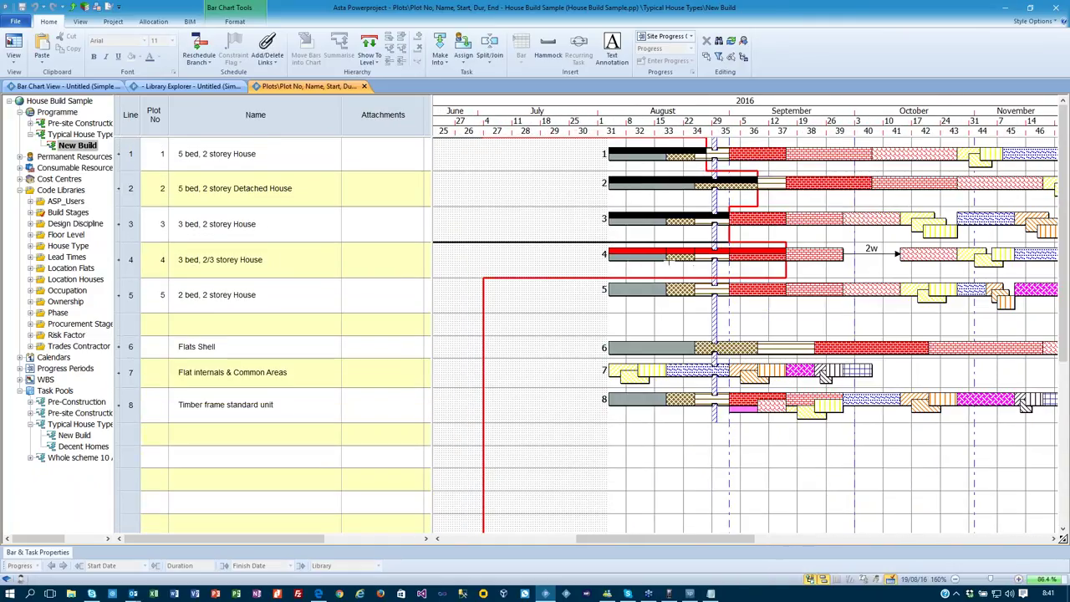
pyautogui.doubleClick(540, 281)
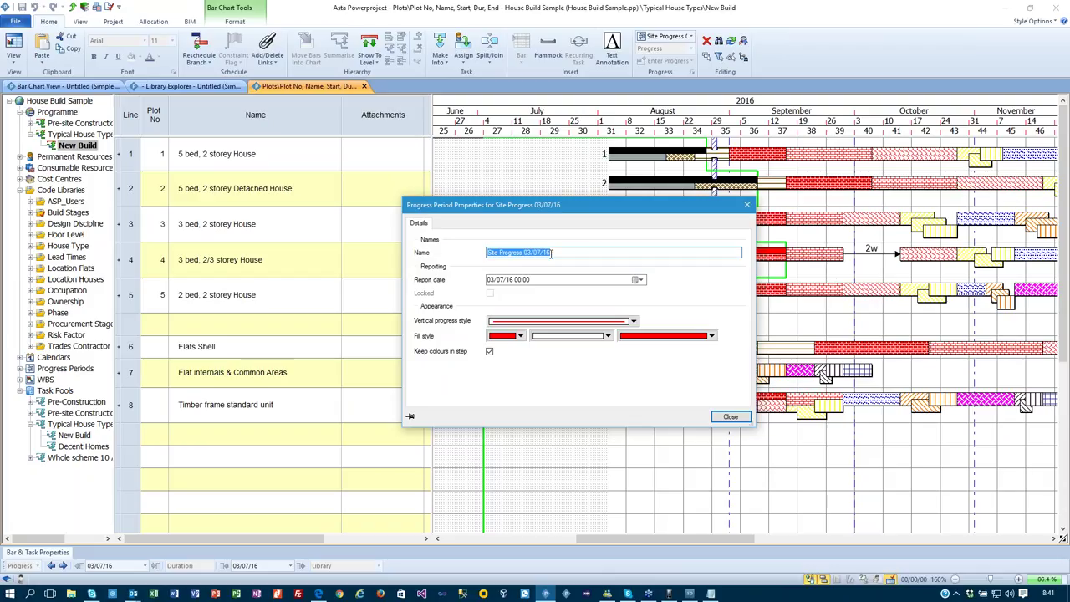
pyautogui.click(725, 418)
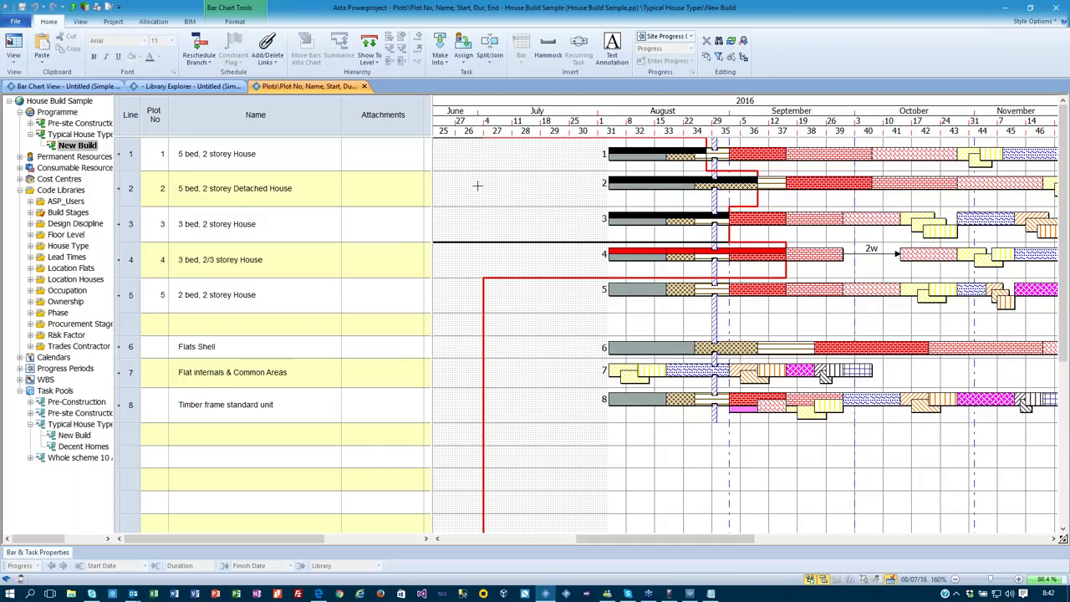
# Close the House Build Sample and Untitled projects.
pyautogui.click(15, 20)
pyautogui.click(17, 84)
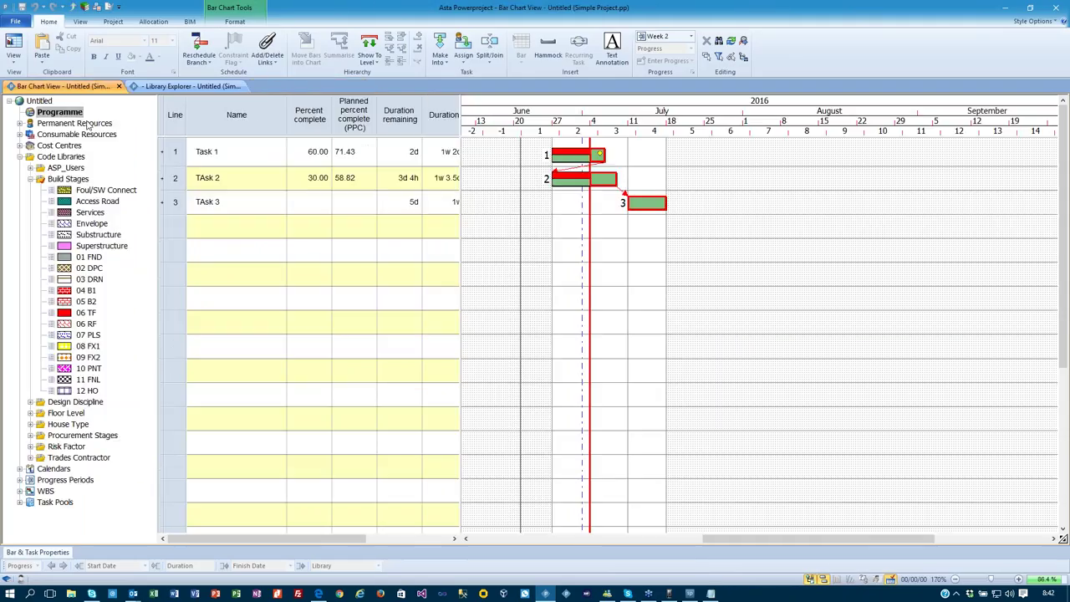
pyautogui.click(15, 21)
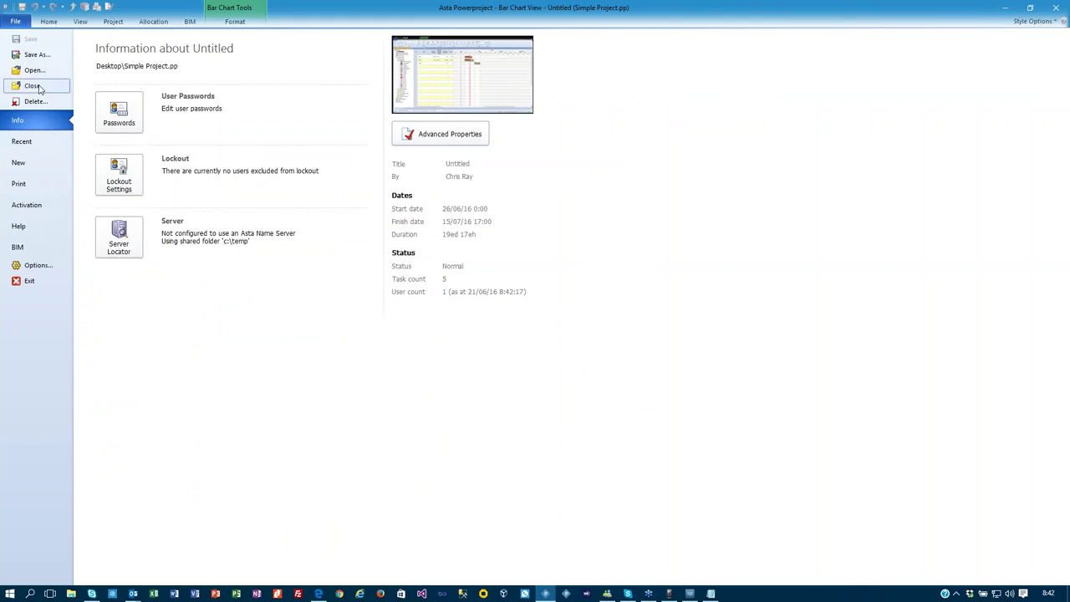
pyautogui.click(33, 86)
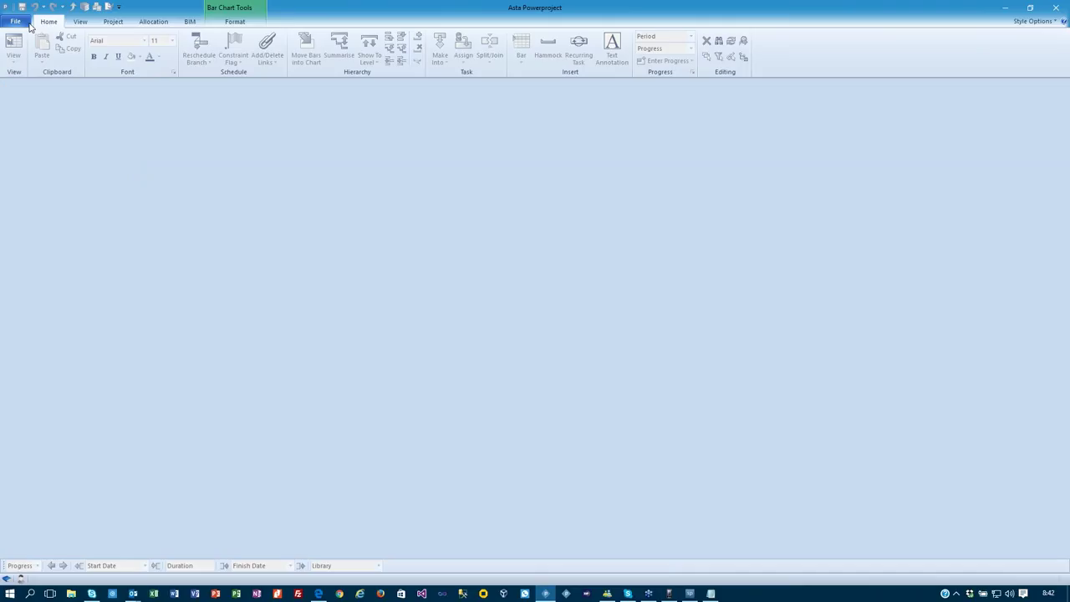
# Open 2 Storey Office Block Example.pp from Local Projects.
pyautogui.click(15, 21)
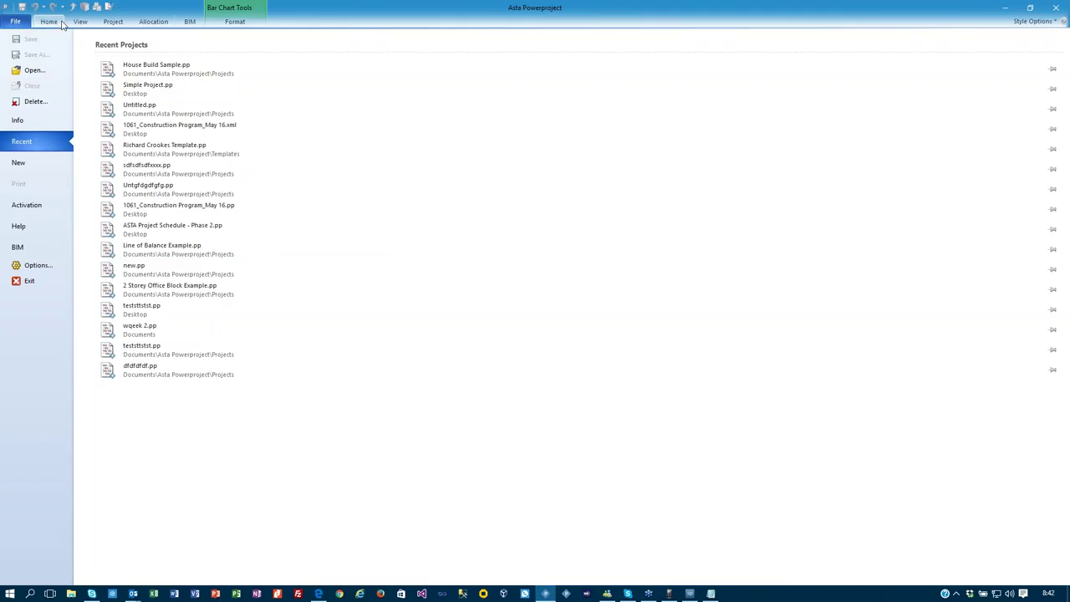
pyautogui.click(33, 70)
pyautogui.click(493, 266)
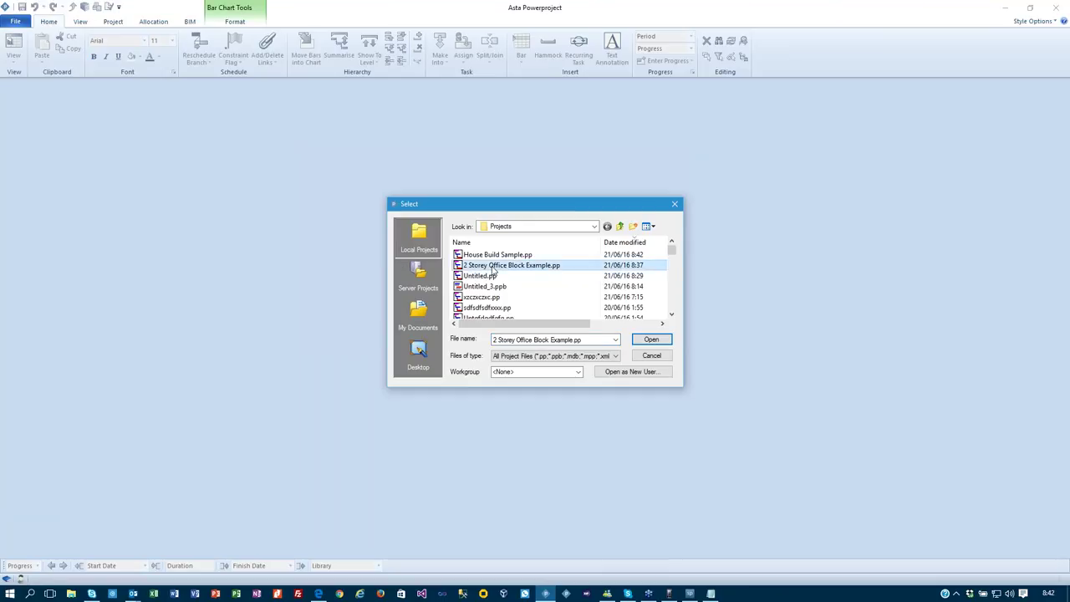
pyautogui.doubleClick(493, 266)
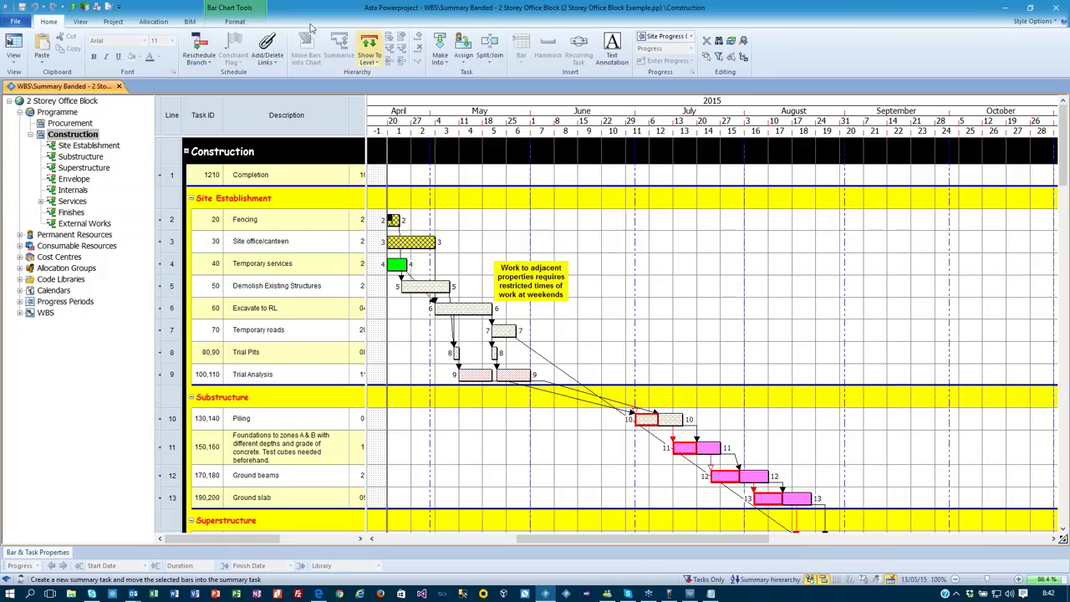
pyautogui.click(190, 23)
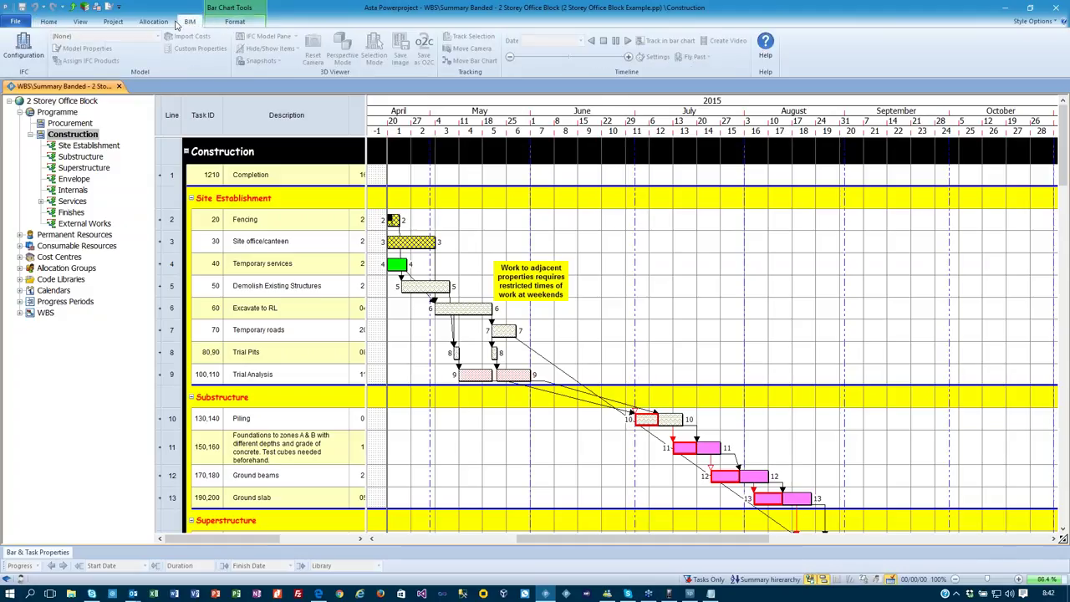
# Create a new baseline named 'test' in the Baseline Manager.
pyautogui.click(237, 22)
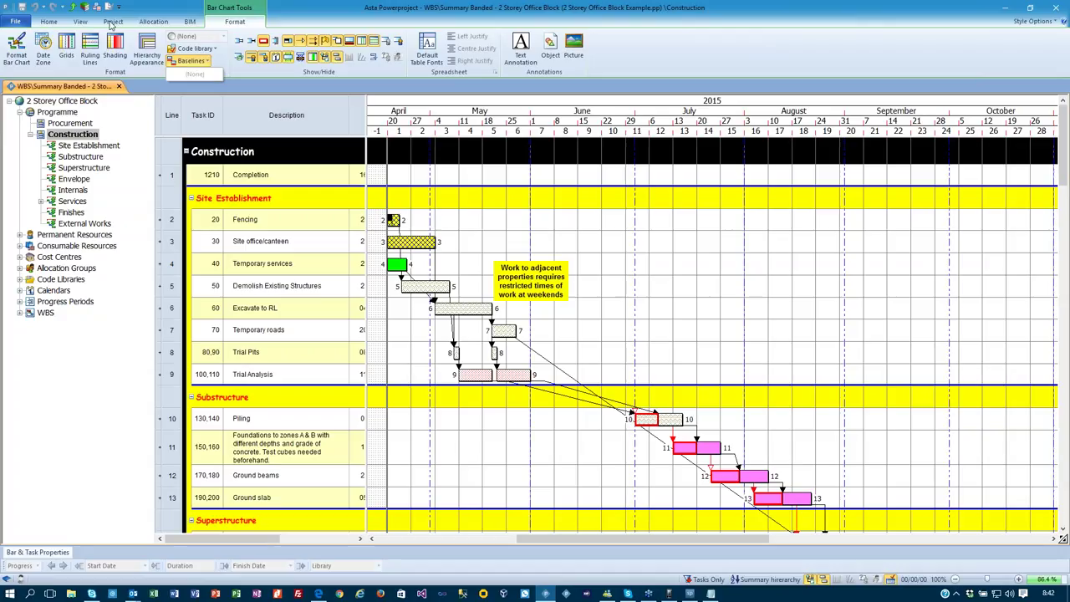
pyautogui.click(113, 21)
pyautogui.click(47, 52)
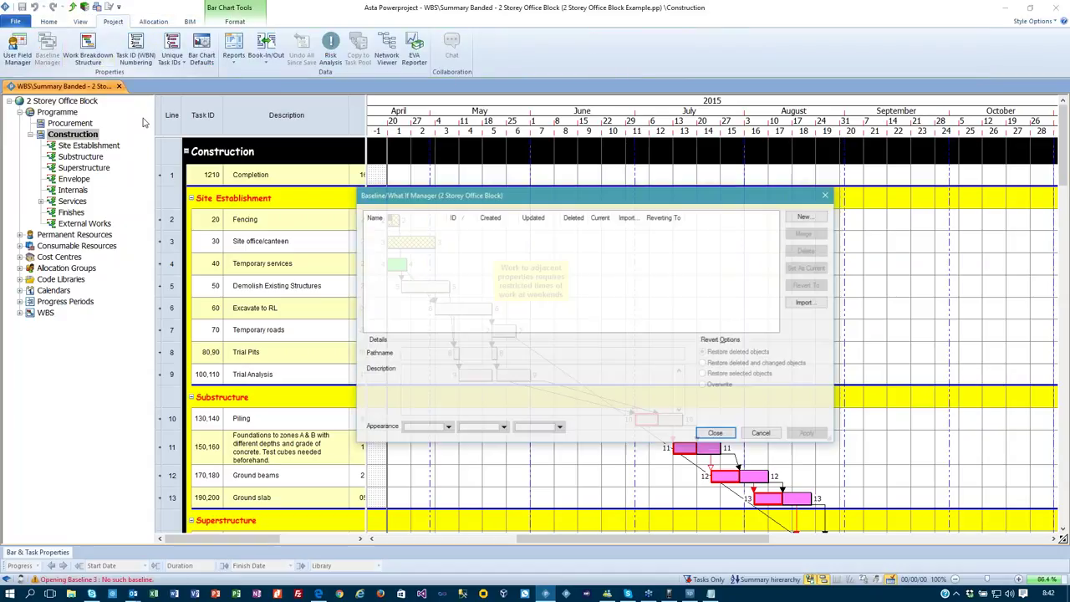
pyautogui.click(806, 217)
pyautogui.write('test')
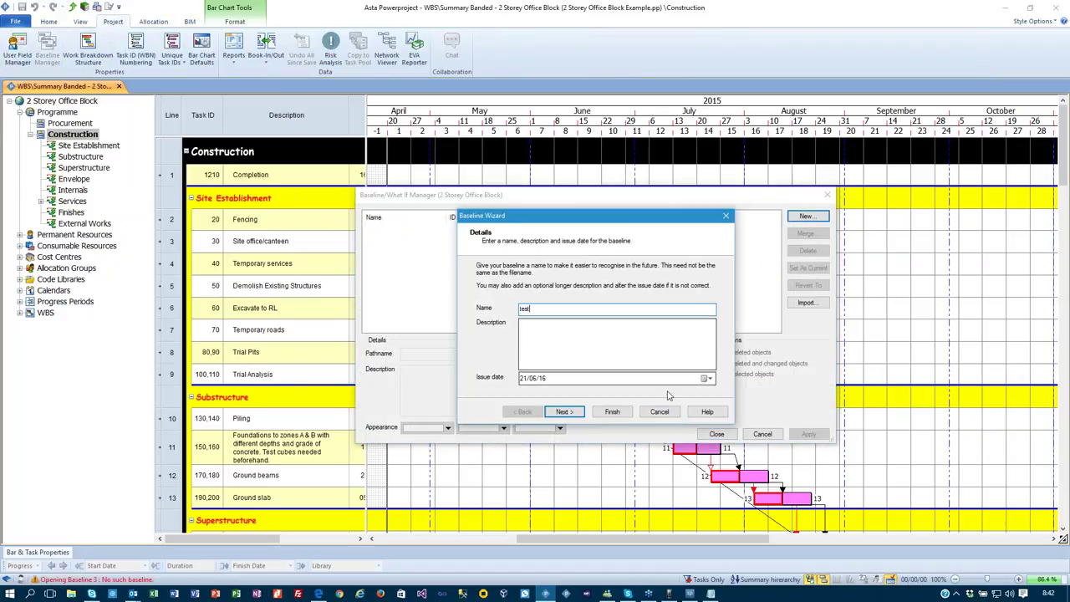
pyautogui.click(609, 413)
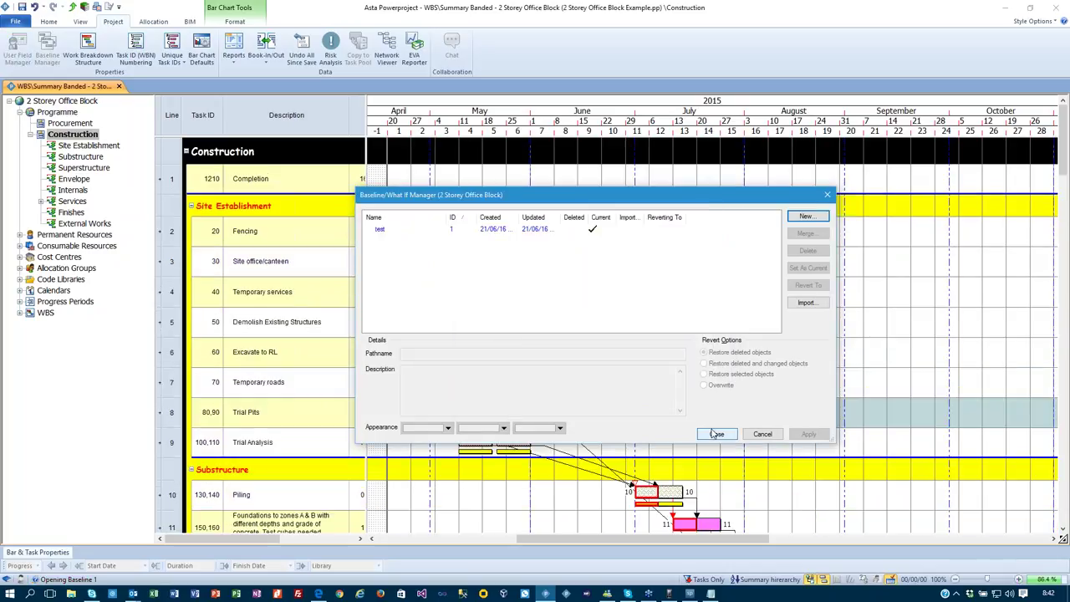
pyautogui.click(716, 433)
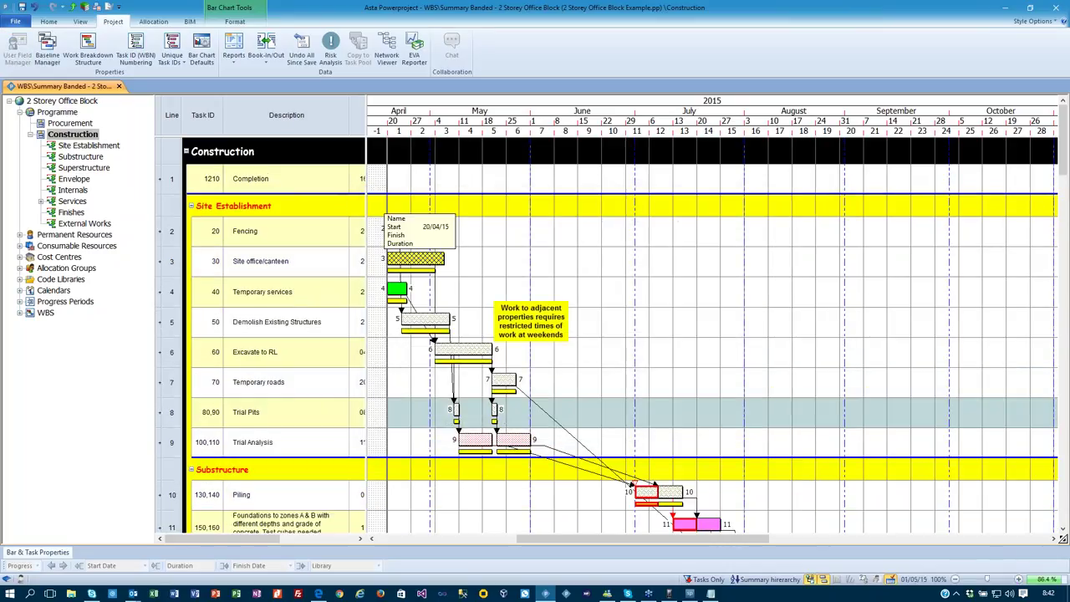
# Drag bar ends to lengthen Site office/canteen, Piling, Brickwork G - 1 and 2nd Slab.
pyautogui.moveTo(424, 258); pyautogui.dragTo(458, 258)
pyautogui.scroll(-1, 611, 347)
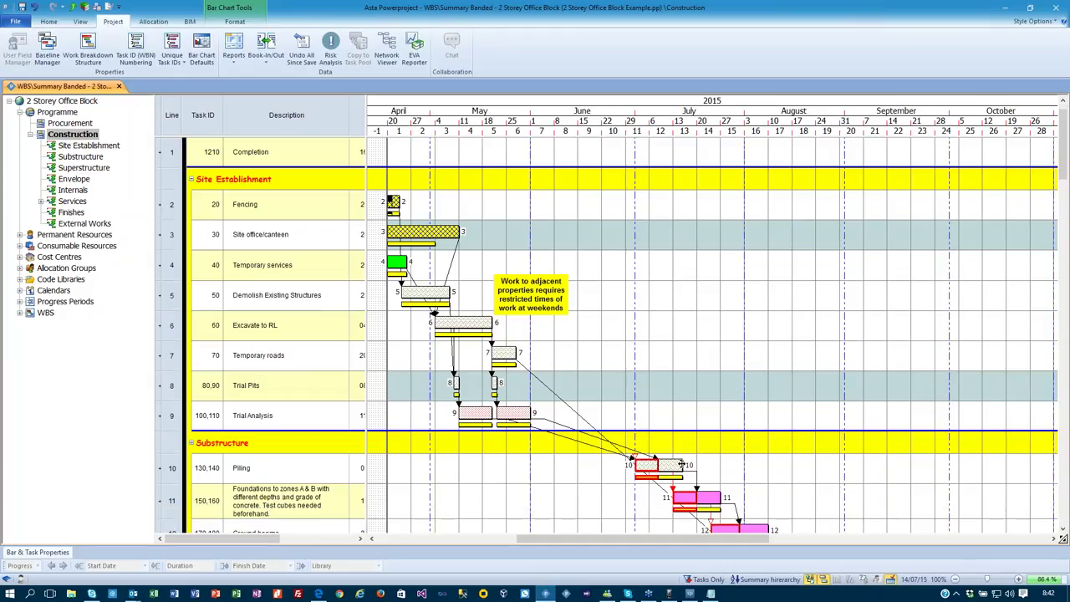
pyautogui.moveTo(682, 465); pyautogui.dragTo(711, 464)
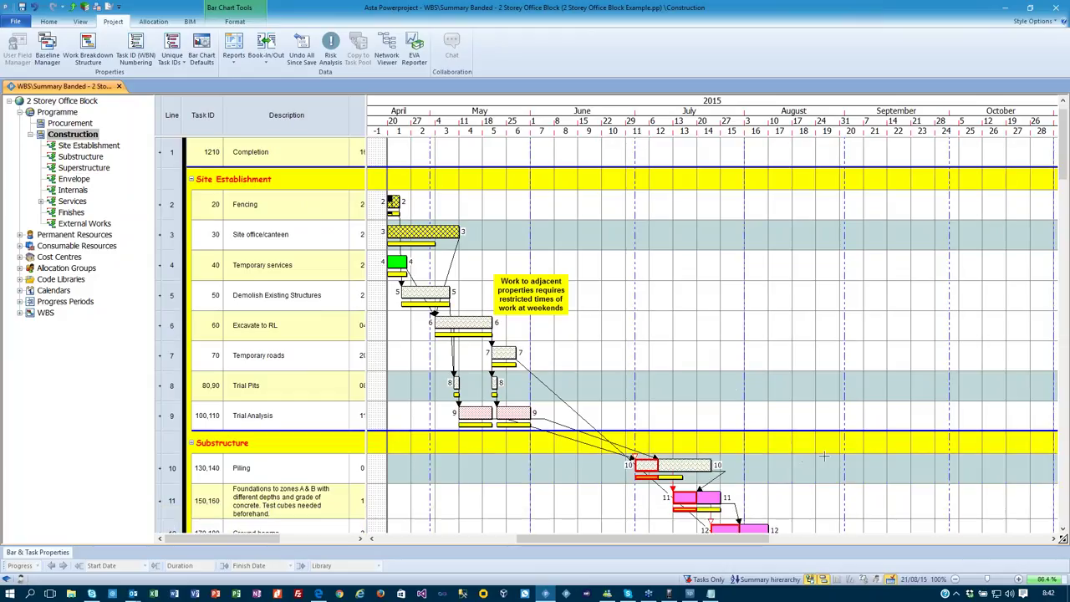
pyautogui.scroll(1, 1031, 245)
pyautogui.scroll(-1, 1043, 221)
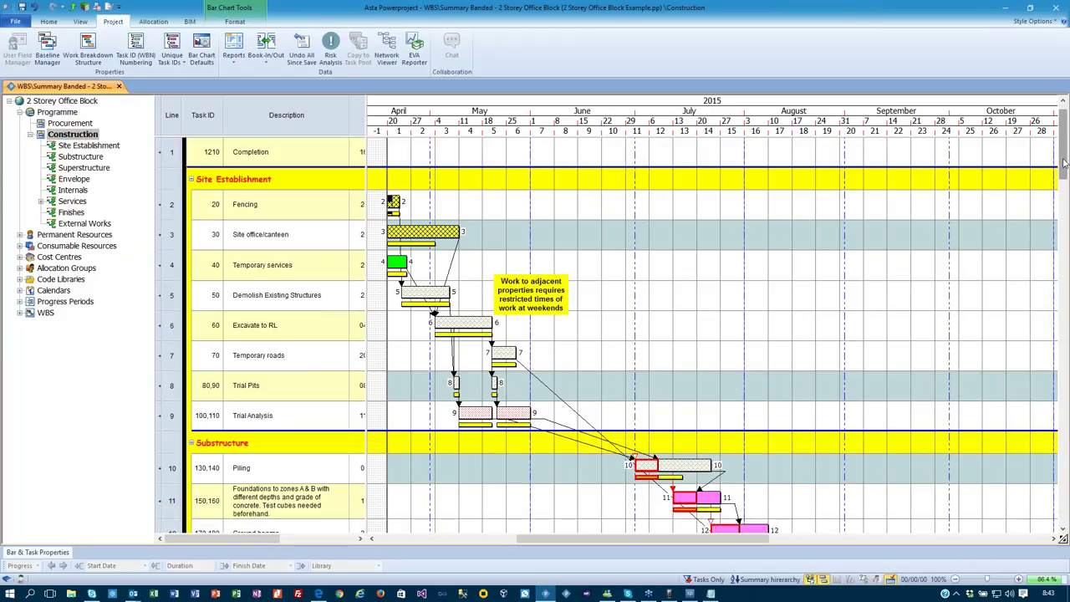
pyautogui.scroll(-12, 1044, 234)
pyautogui.scroll(-2, 1044, 237)
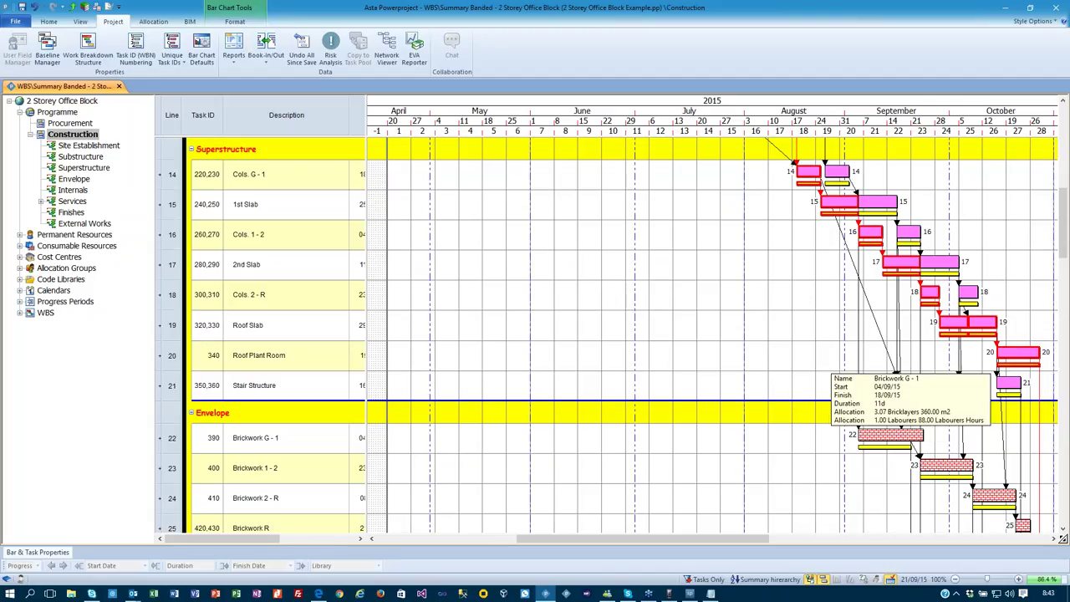
pyautogui.moveTo(911, 435); pyautogui.dragTo(993, 465)
pyautogui.moveTo(958, 261); pyautogui.dragTo(987, 261)
# Reschedule the project against the progress period and review the shifted bars.
pyautogui.click(48, 21)
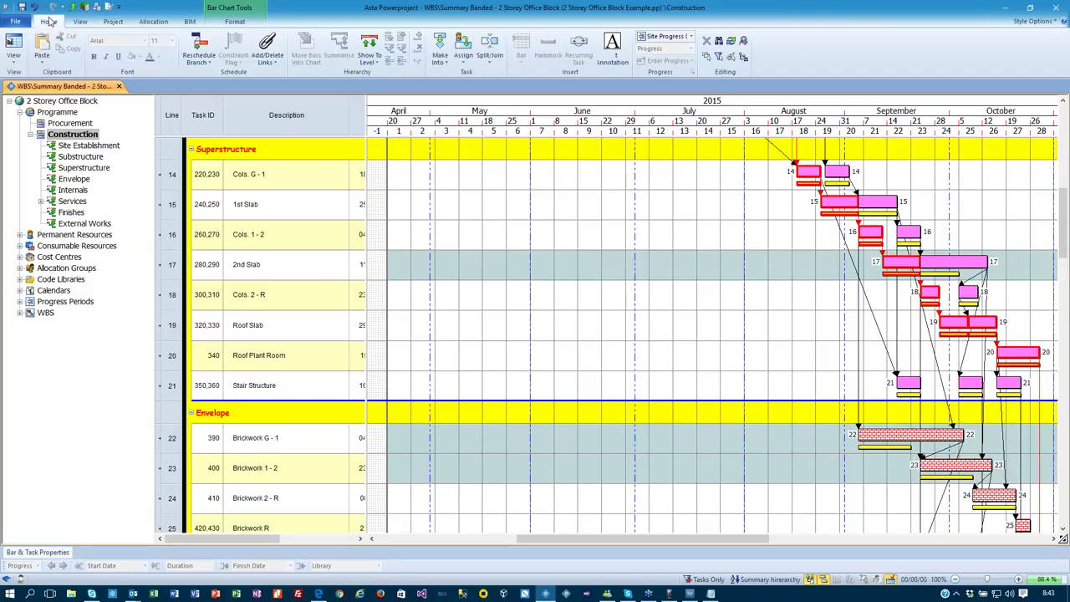
pyautogui.click(202, 48)
pyautogui.click(585, 338)
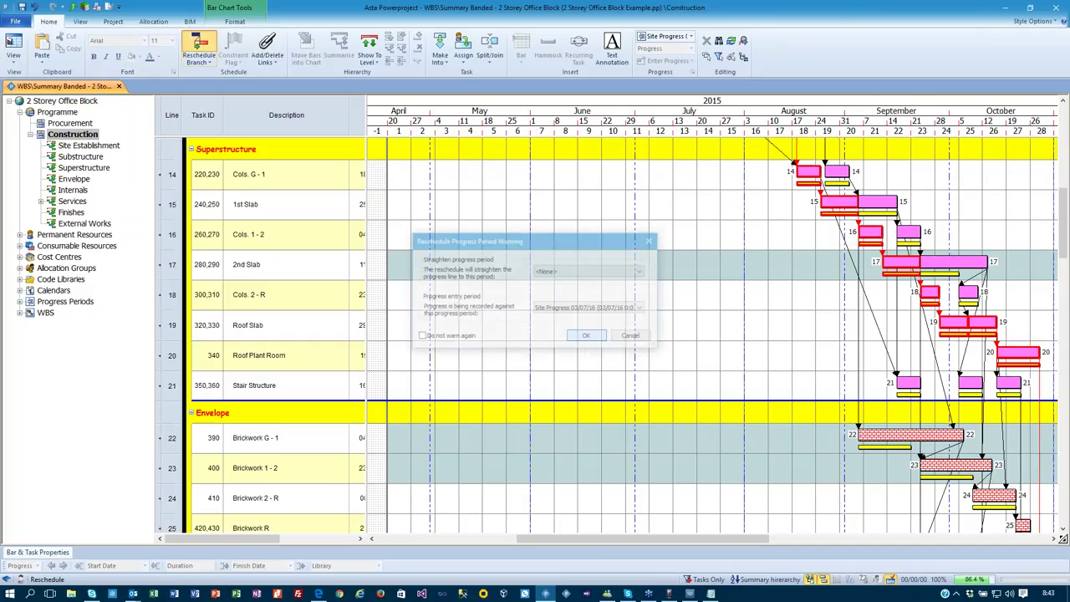
pyautogui.moveTo(690, 538); pyautogui.dragTo(792, 538)
pyautogui.scroll(-3, 859, 452)
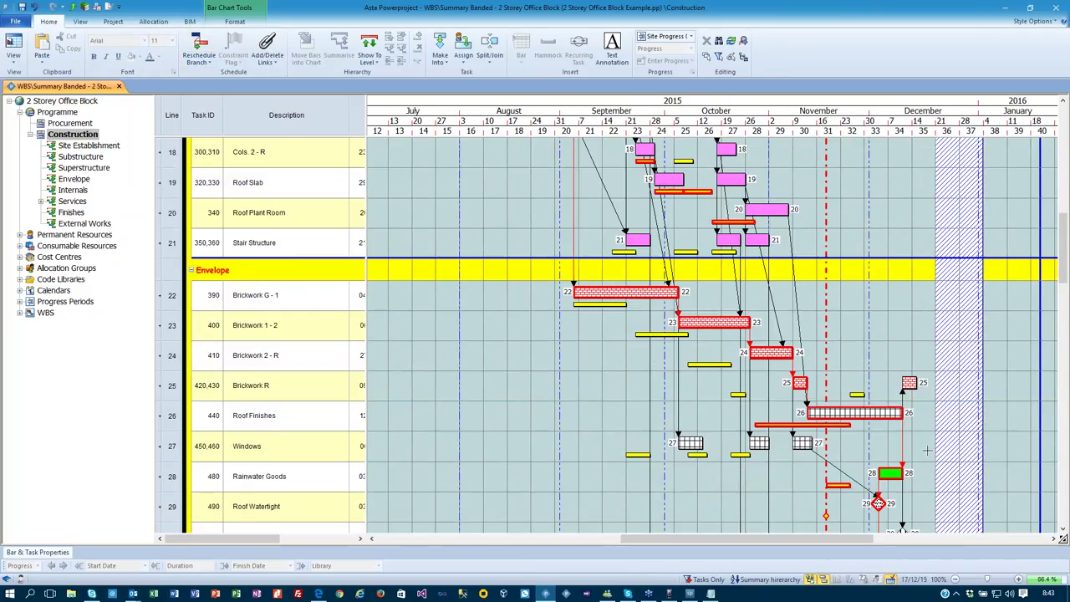
pyautogui.moveTo(1062, 226); pyautogui.dragTo(1062, 356)
pyautogui.moveTo(663, 538); pyautogui.dragTo(599, 519)
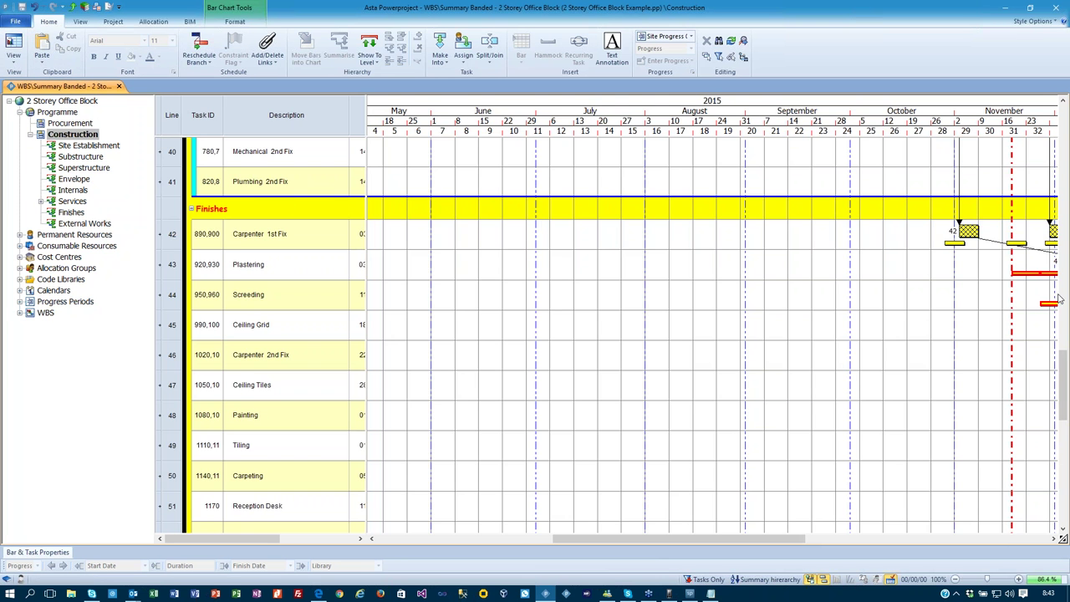
# Launch the EVA Reporter from the Project features.
pyautogui.moveTo(1062, 358); pyautogui.dragTo(1037, 117)
pyautogui.moveTo(669, 538); pyautogui.dragTo(639, 550)
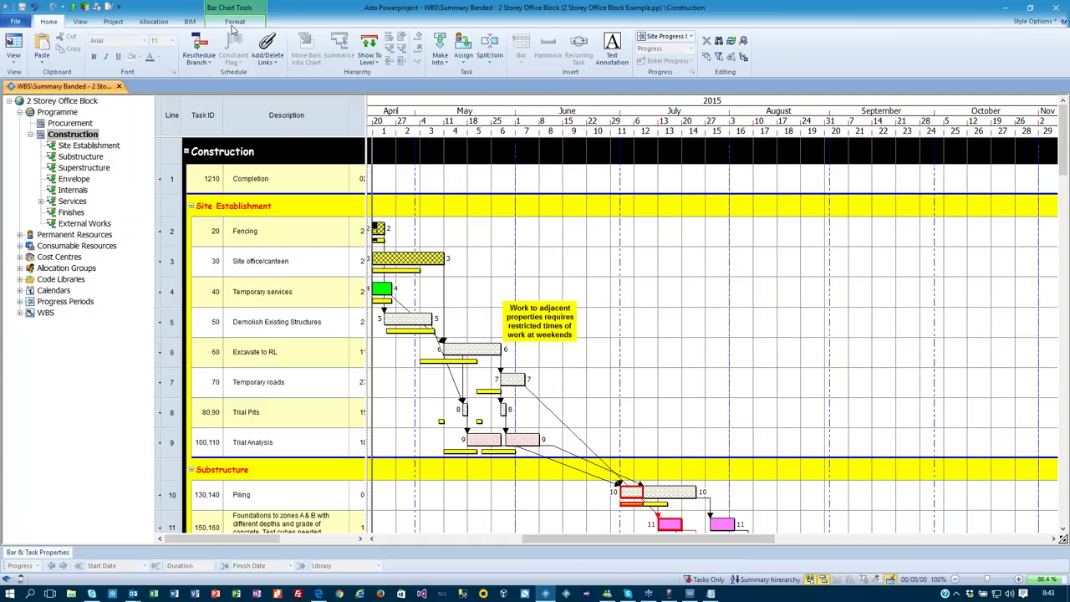
pyautogui.click(113, 21)
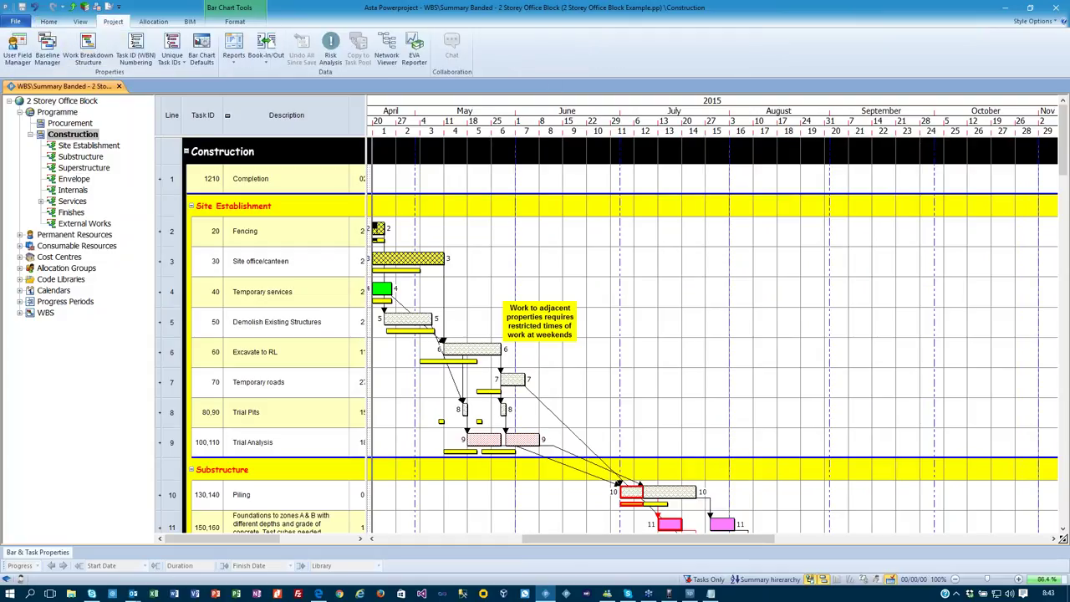
pyautogui.click(412, 46)
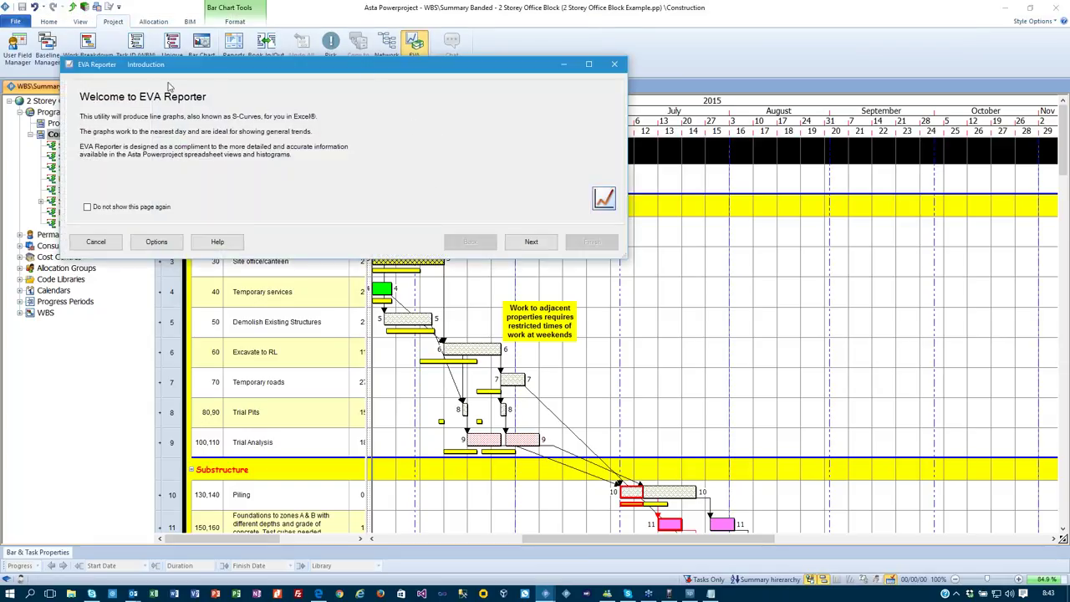
# Advance past the EVA Reporter introduction, keeping Duration as the report quantity.
pyautogui.moveTo(152, 64); pyautogui.dragTo(158, 62)
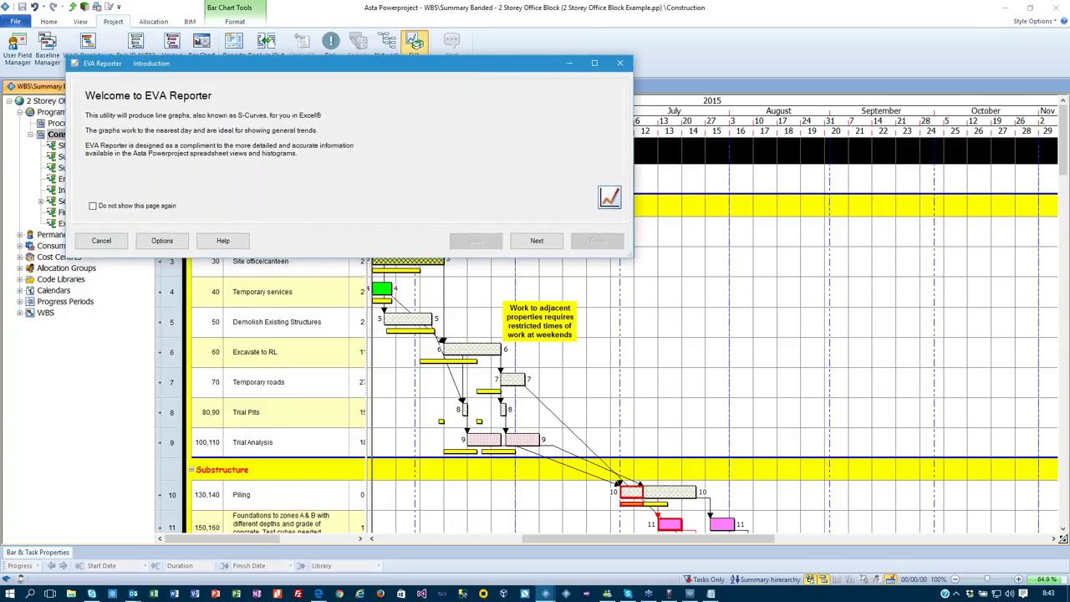
pyautogui.click(537, 239)
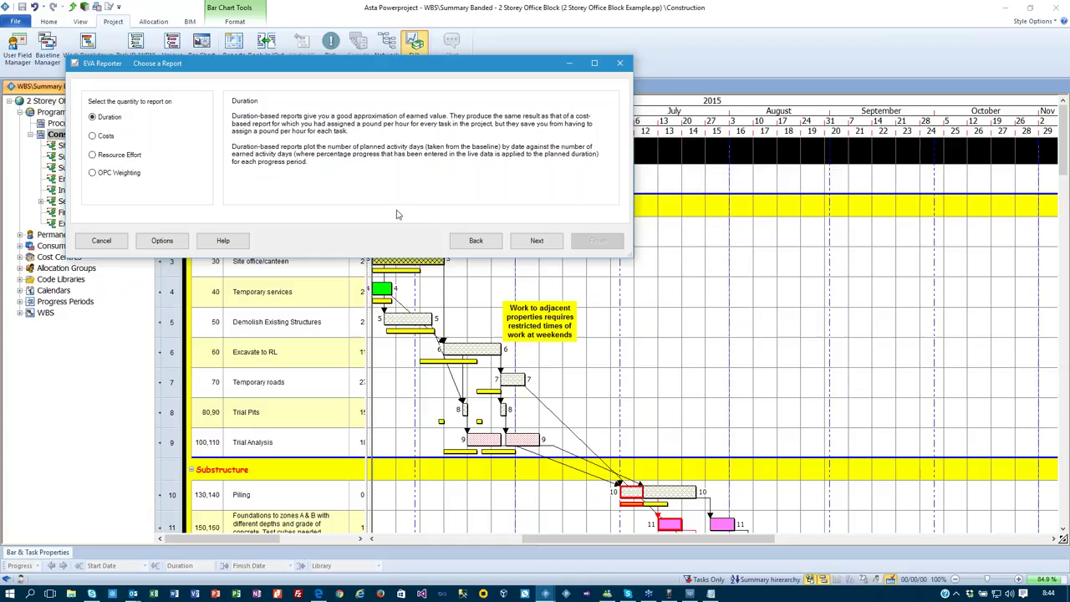
pyautogui.click(536, 240)
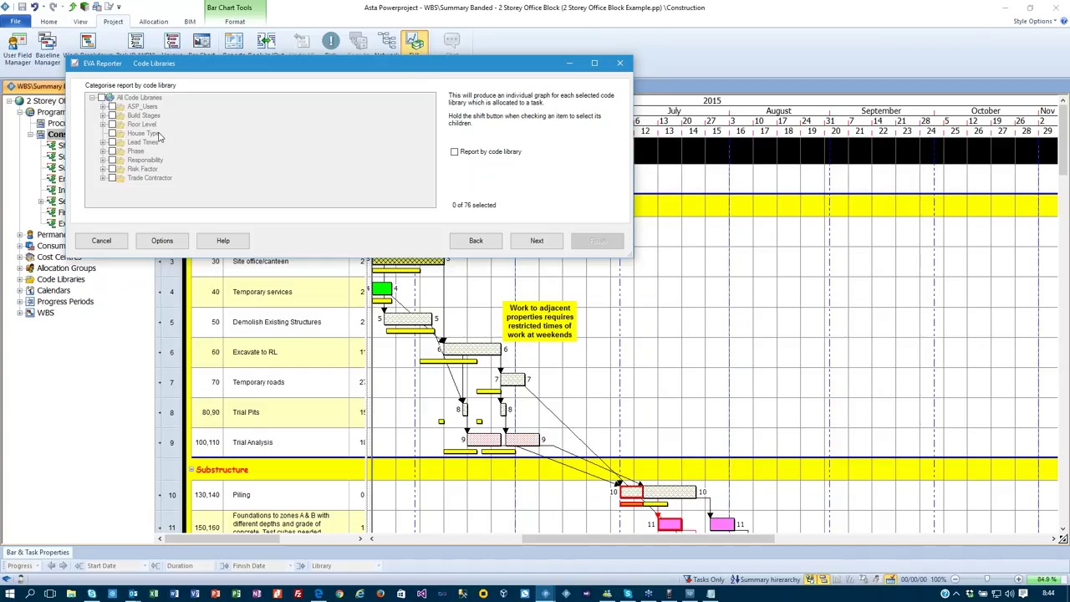
# Report against the 'test' ASAP baseline and keep the Current View scope.
pyautogui.click(536, 240)
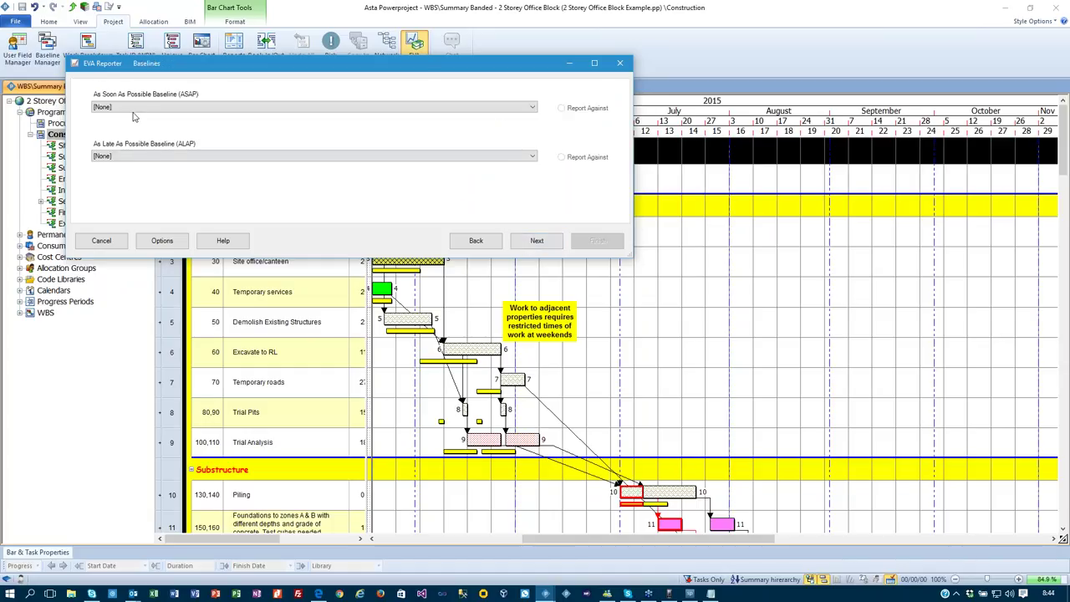
pyautogui.click(133, 107)
pyautogui.click(136, 130)
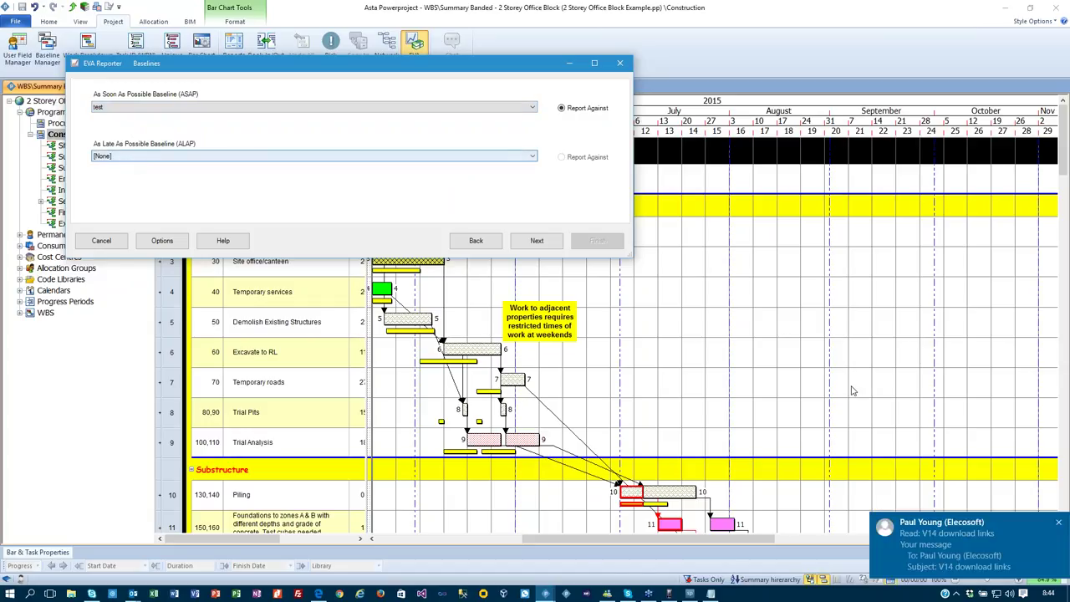
pyautogui.click(1061, 530)
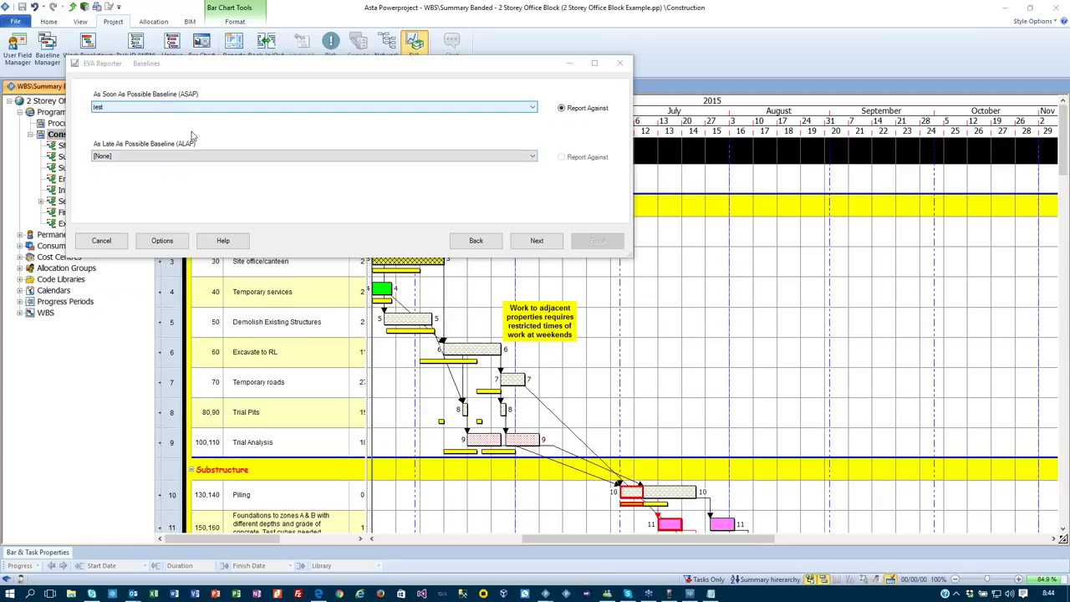
pyautogui.click(536, 242)
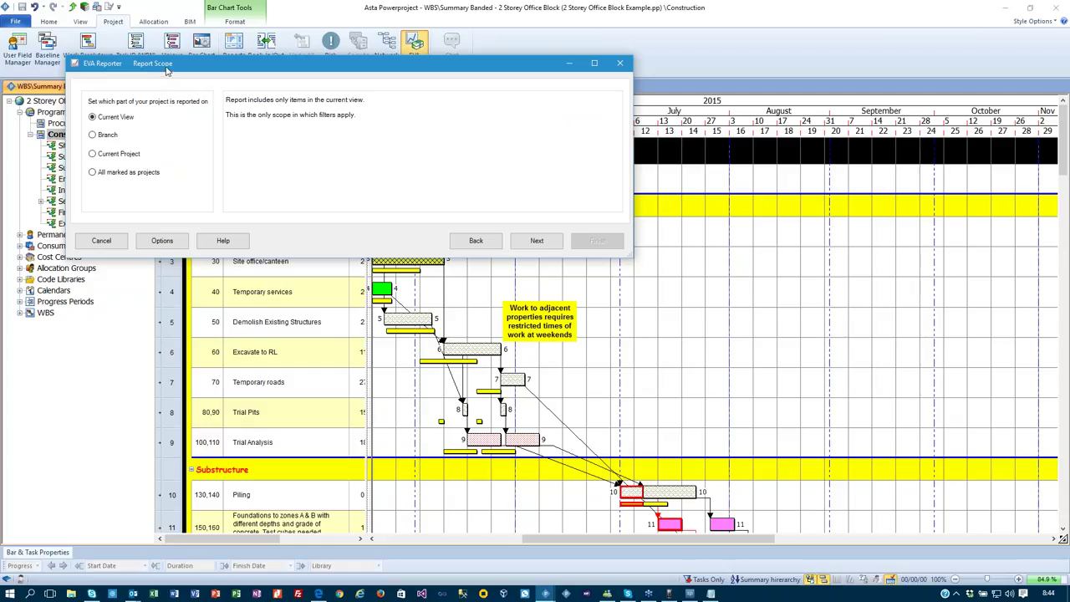
pyautogui.moveTo(166, 71); pyautogui.dragTo(245, 81)
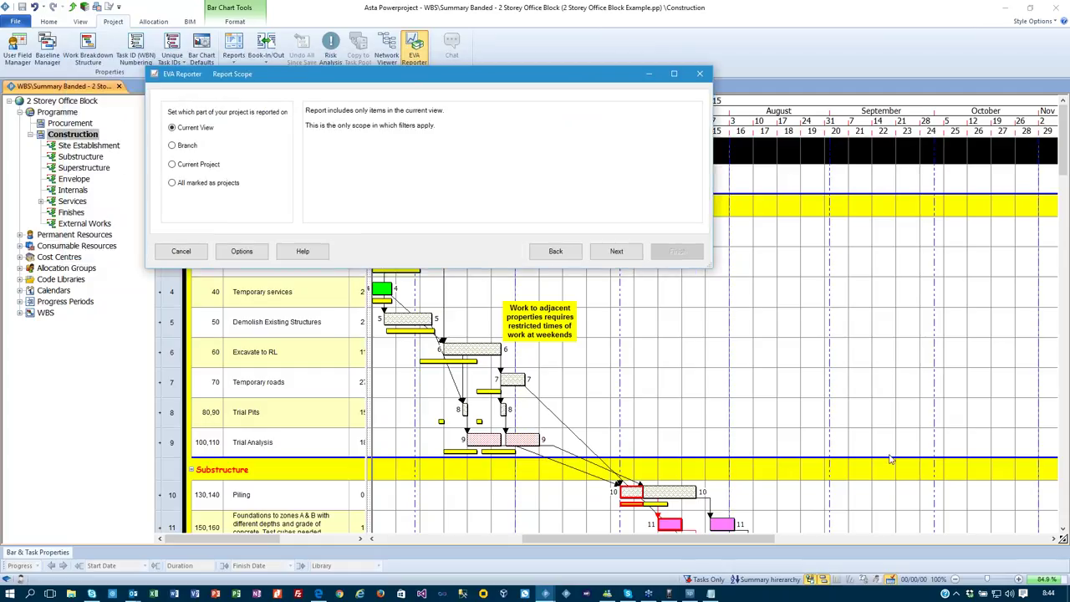
pyautogui.click(616, 252)
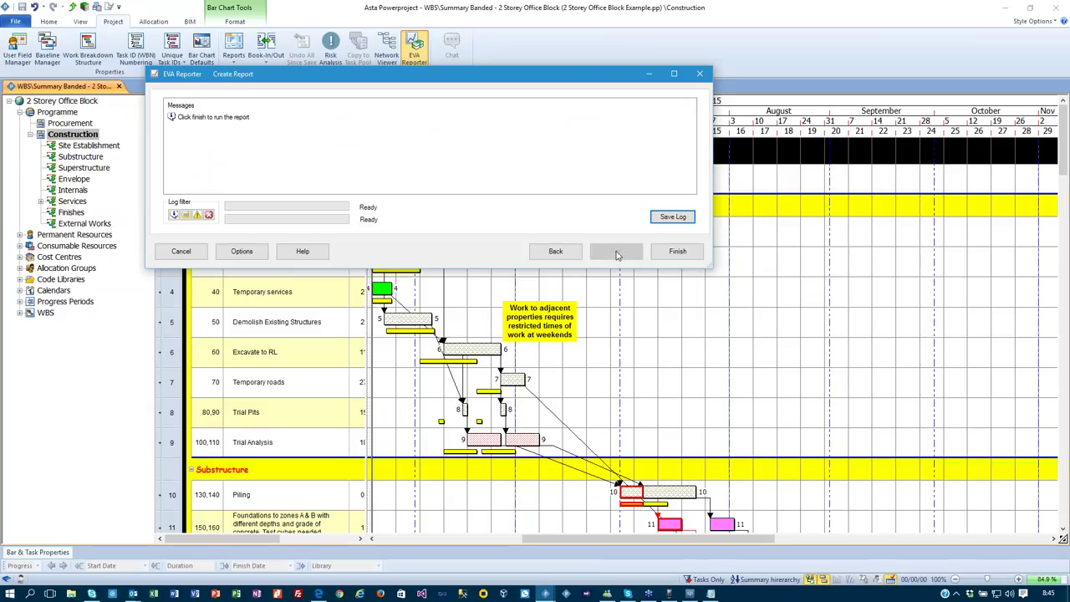
# Run the EVA report and maximise the resulting Excel S-curve workbook.
pyautogui.click(675, 251)
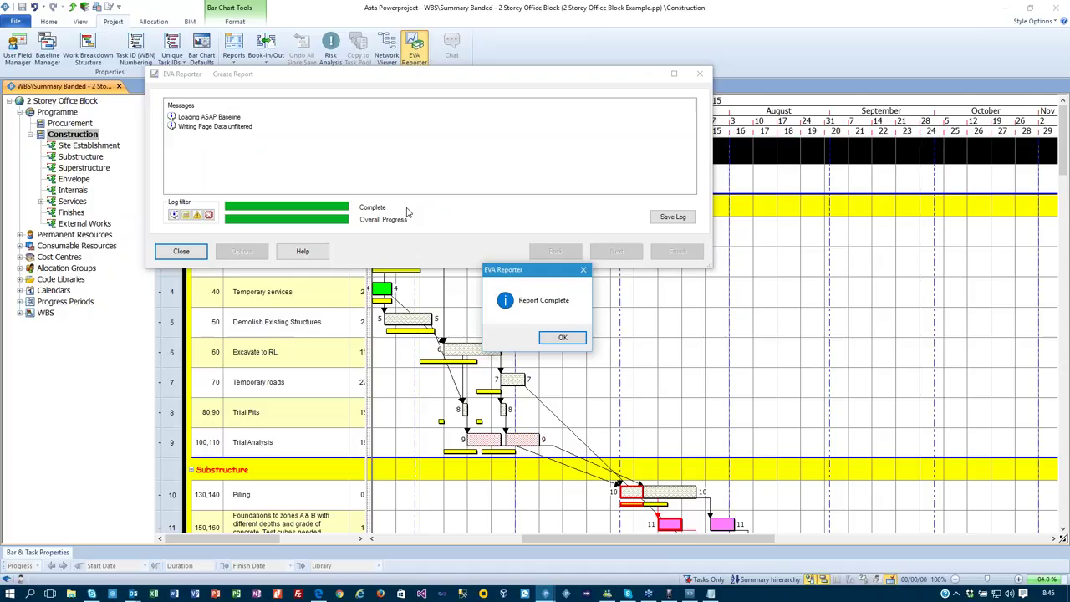
pyautogui.click(560, 338)
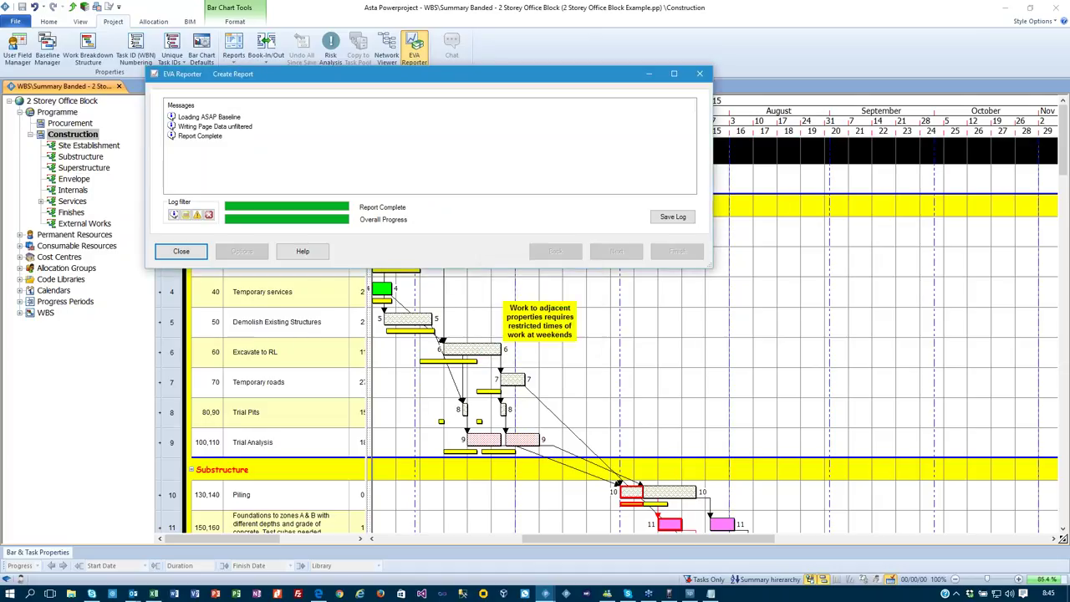
pyautogui.doubleClick(500, 167)
# Review the chart, then the Report Settings and Earned Value Explained sheets.
pyautogui.scroll(10, 682, 351)
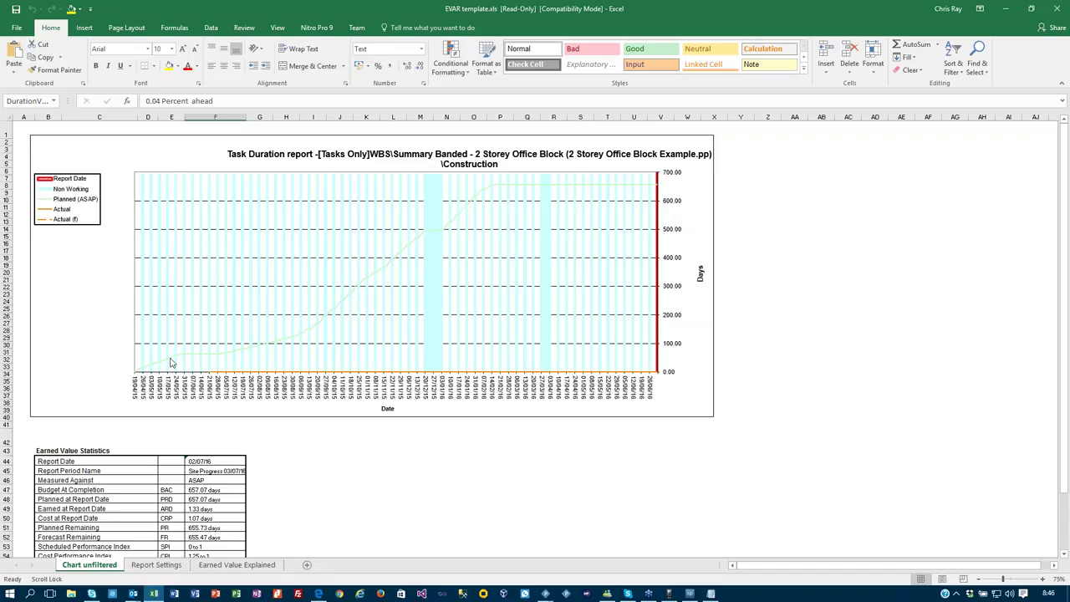
pyautogui.scroll(-3, 331, 428)
pyautogui.scroll(-1, 332, 428)
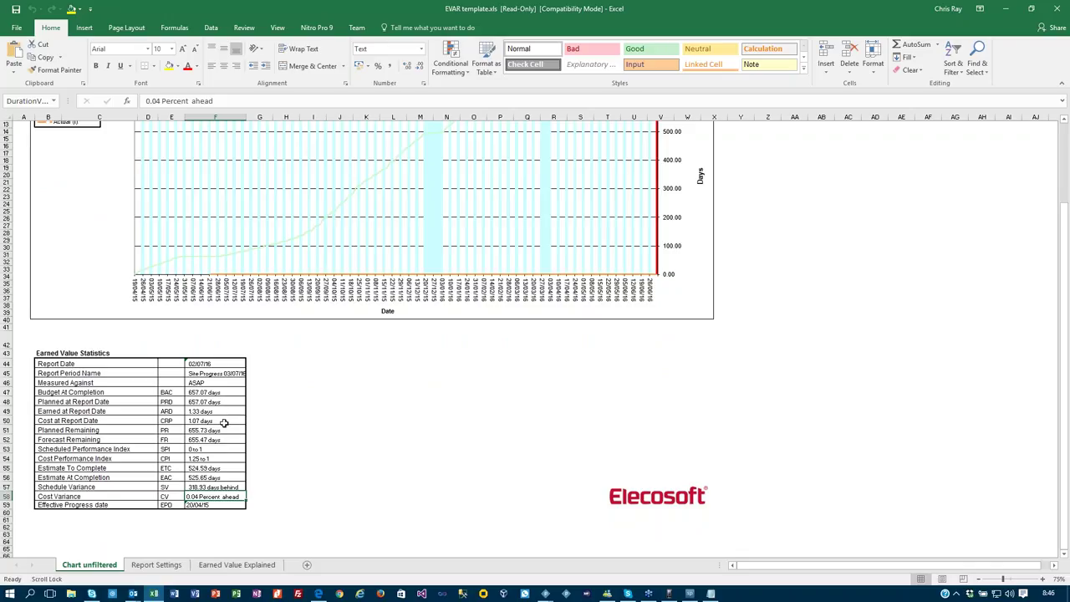
pyautogui.click(156, 566)
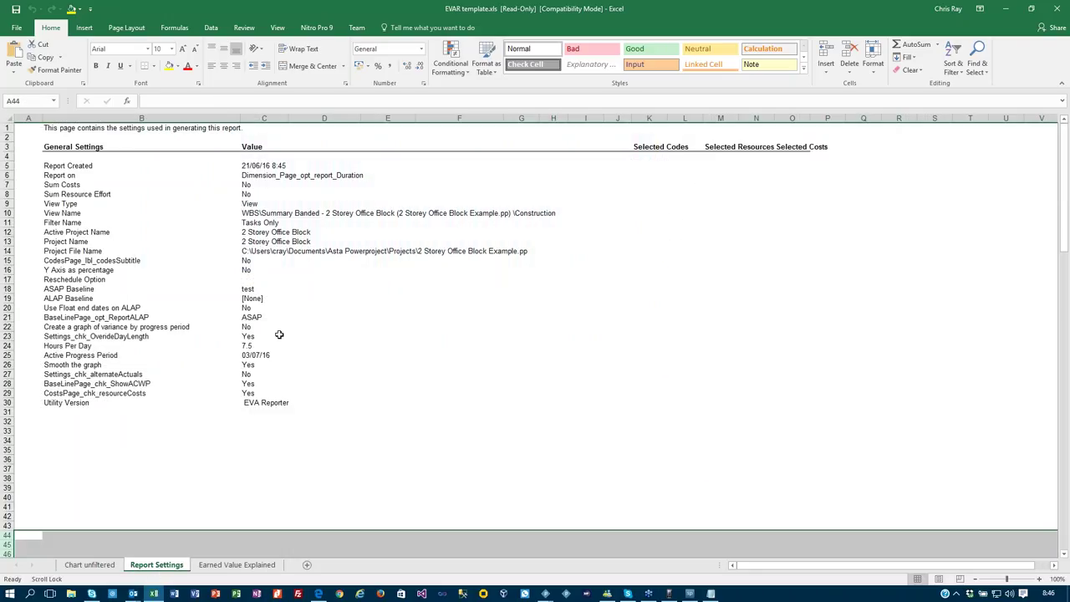
pyautogui.click(237, 565)
pyautogui.scroll(-5, 378, 407)
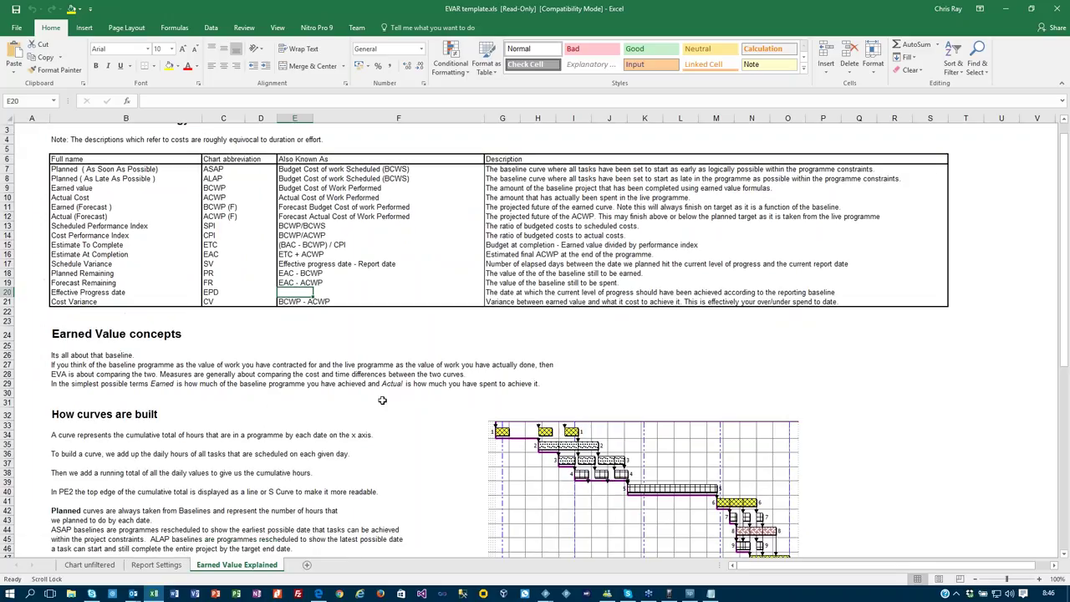
pyautogui.scroll(-2, 378, 407)
pyautogui.scroll(-2, 378, 406)
pyautogui.scroll(-7, 378, 405)
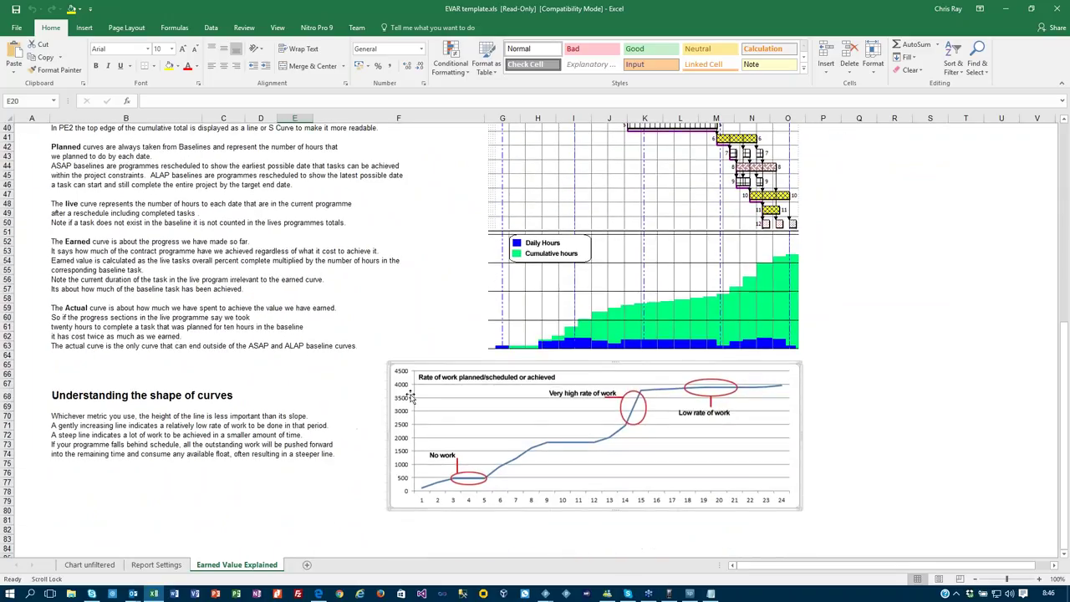
pyautogui.scroll(1, 296, 406)
# Return to the Chart unfiltered sheet, then close Excel choosing Don't Save.
pyautogui.hotkey('ctrl', 'pageup')
pyautogui.hotkey('ctrl', 'pageup')
pyautogui.scroll(4, 387, 429)
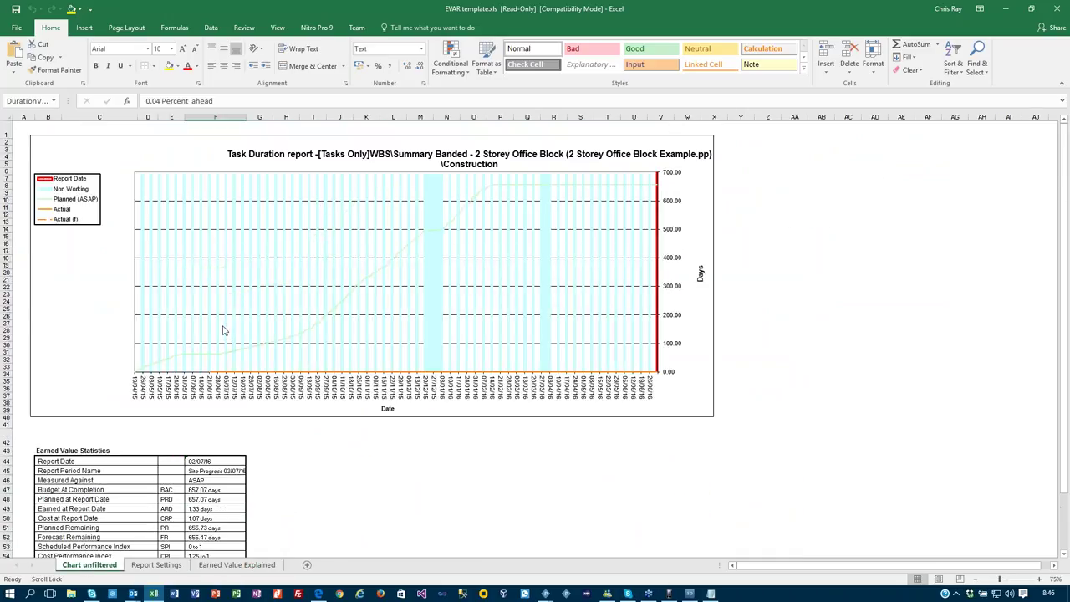
pyautogui.moveTo(223, 332)
pyautogui.moveTo(349, 350)
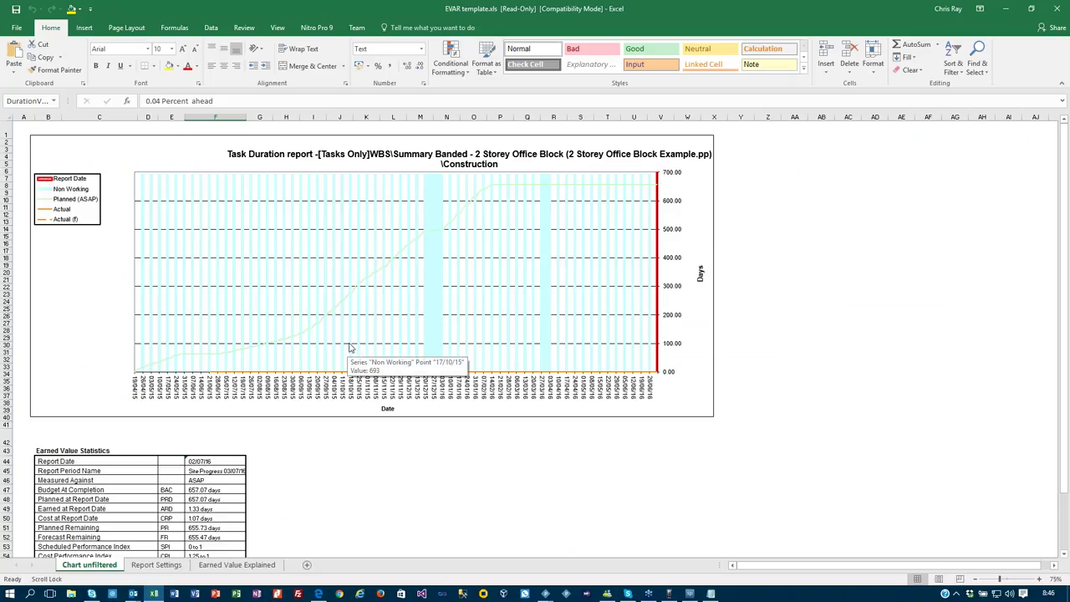
pyautogui.moveTo(376, 320)
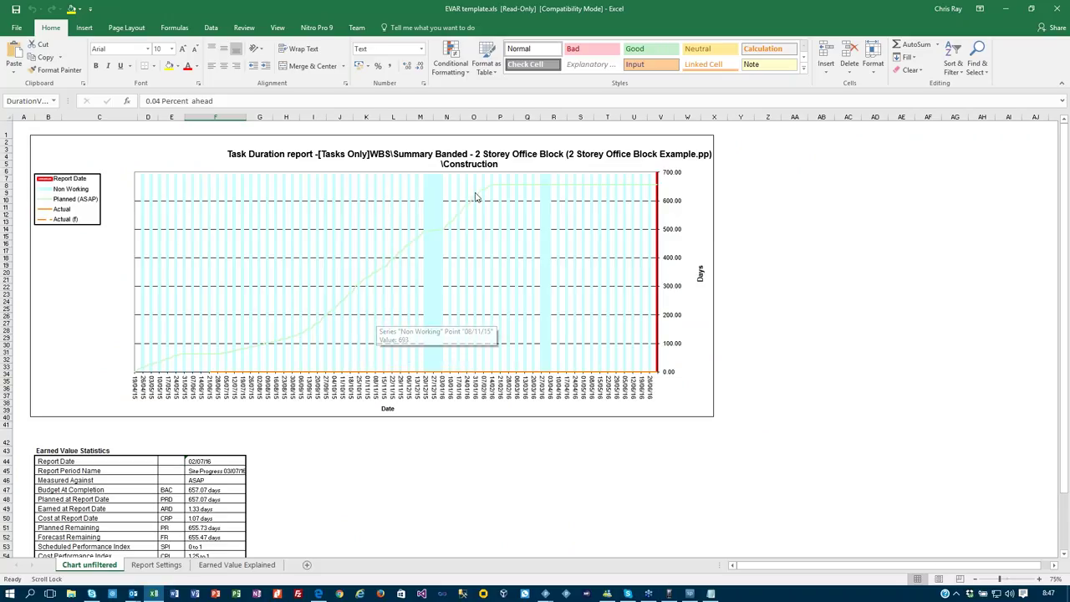
pyautogui.click(1062, 10)
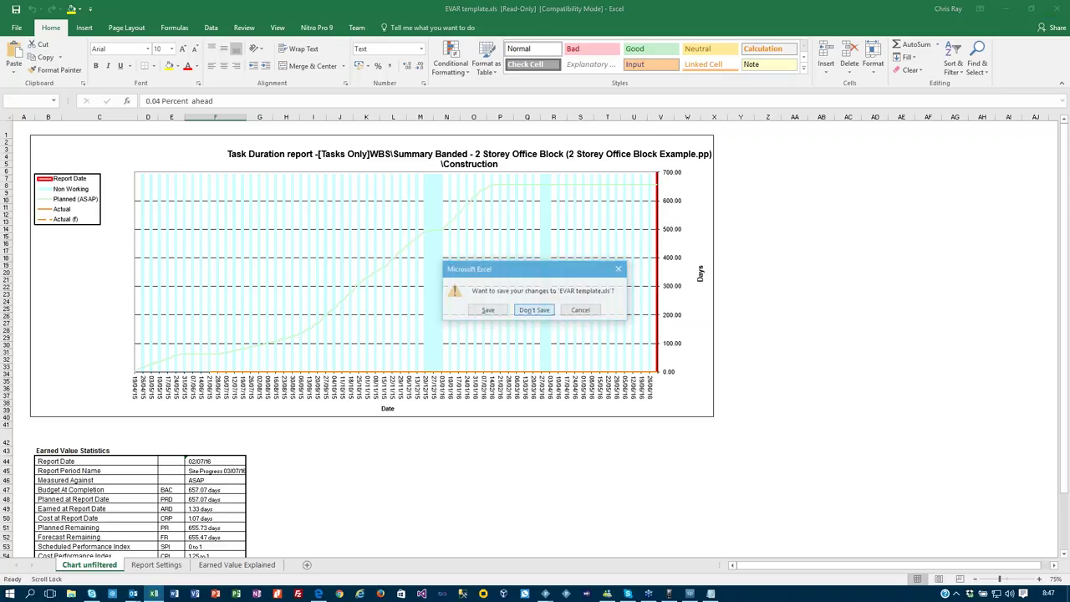
pyautogui.click(532, 310)
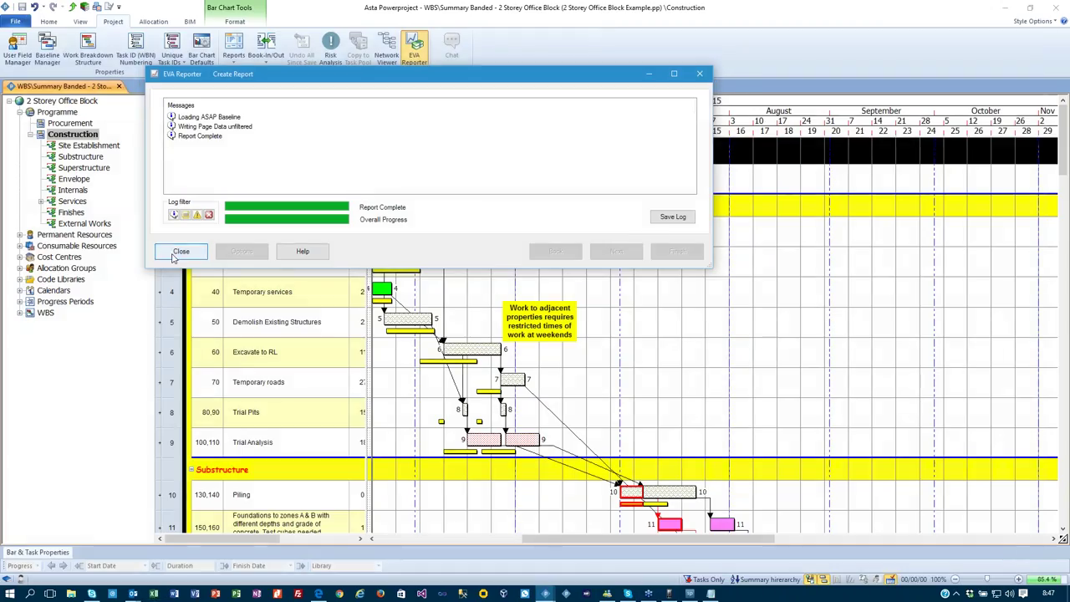
# Close the EVA Reporter dialog and the 2 Storey Office Block Example project.
pyautogui.click(180, 251)
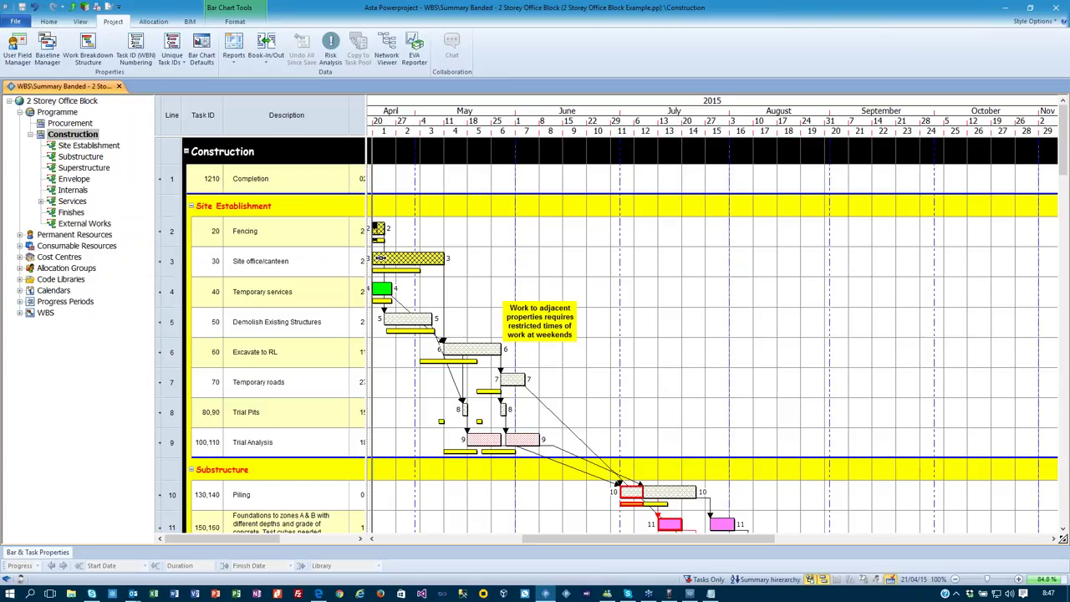
pyautogui.click(15, 21)
pyautogui.click(31, 85)
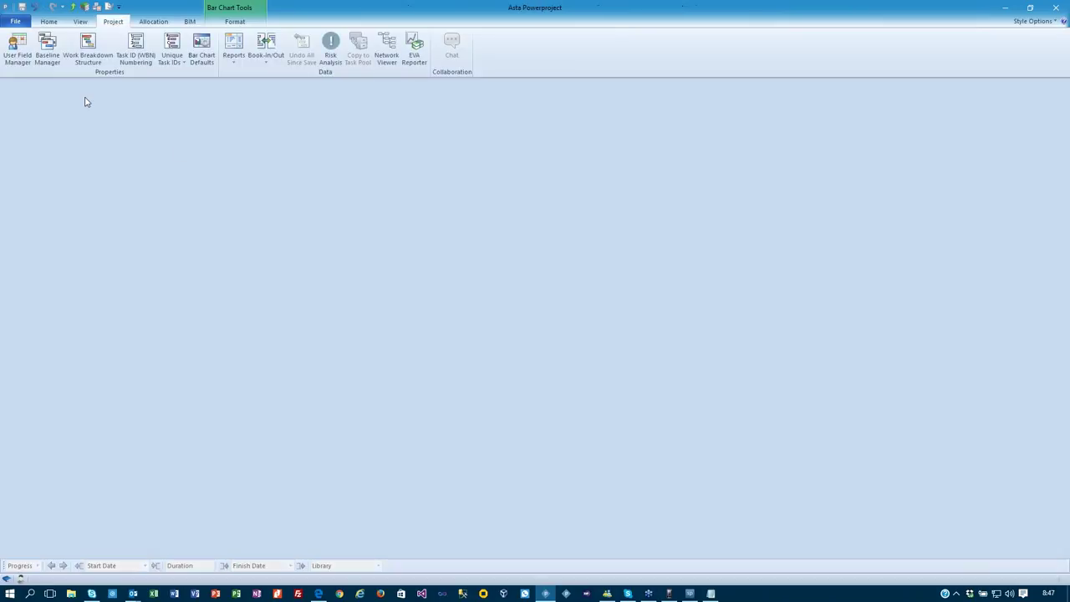
# Create blank project 'xcxcx' and draw one task with several split bar segments.
pyautogui.click(23, 25)
pyautogui.click(39, 165)
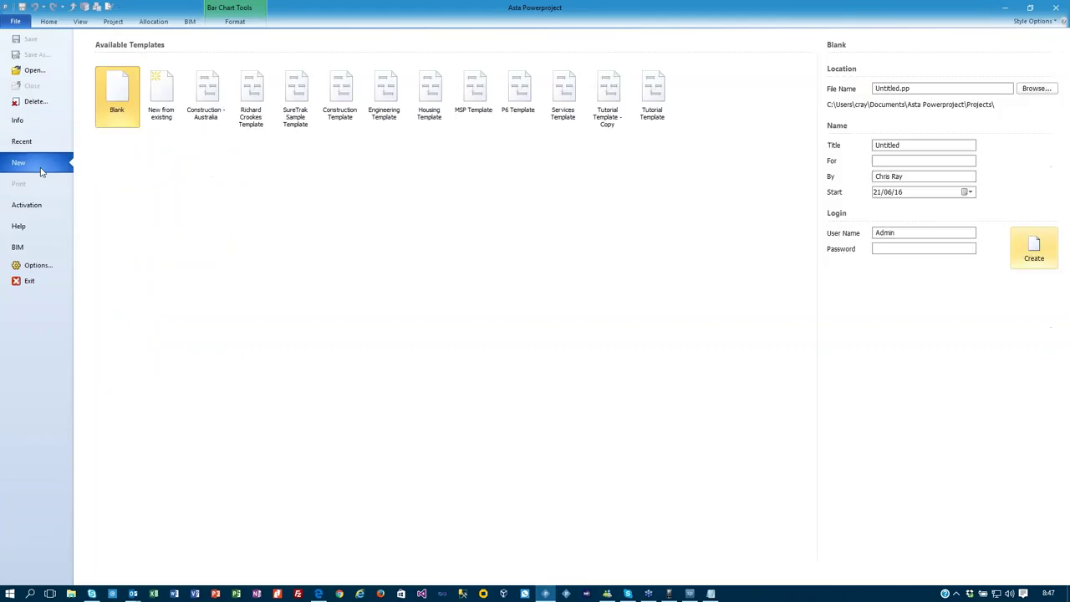
pyautogui.doubleClick(951, 87)
pyautogui.write('xcxcx')
pyautogui.click(1031, 247)
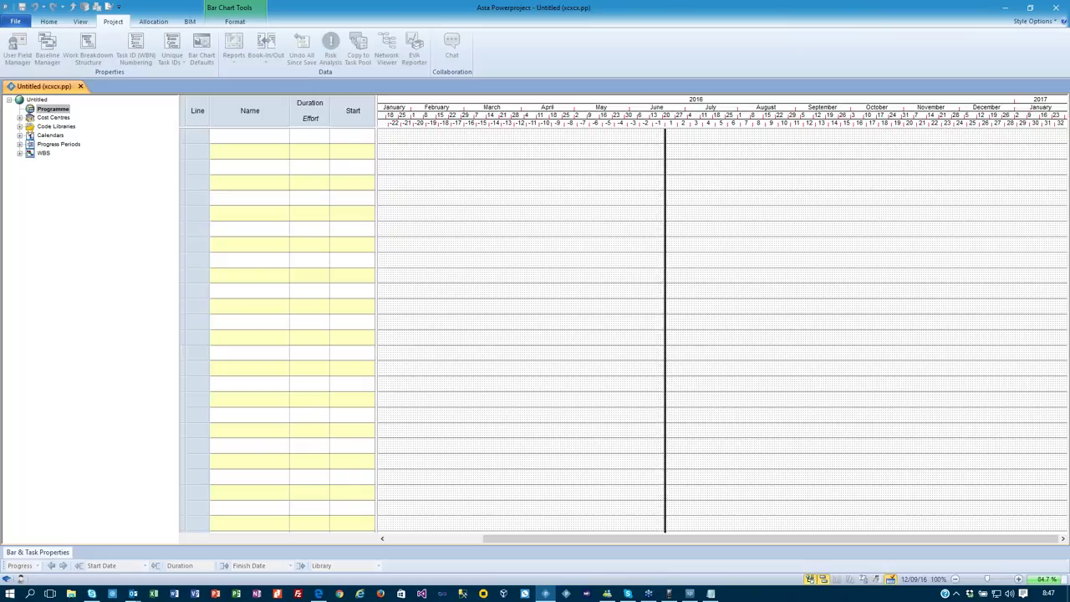
pyautogui.moveTo(453, 159); pyautogui.dragTo(490, 158)
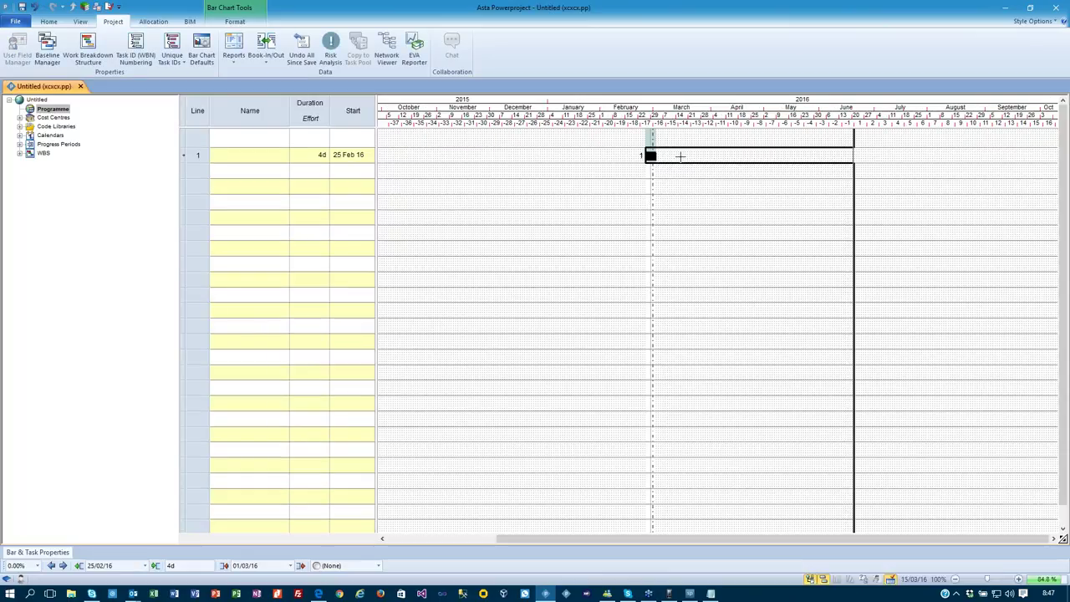
pyautogui.moveTo(744, 157); pyautogui.dragTo(811, 157)
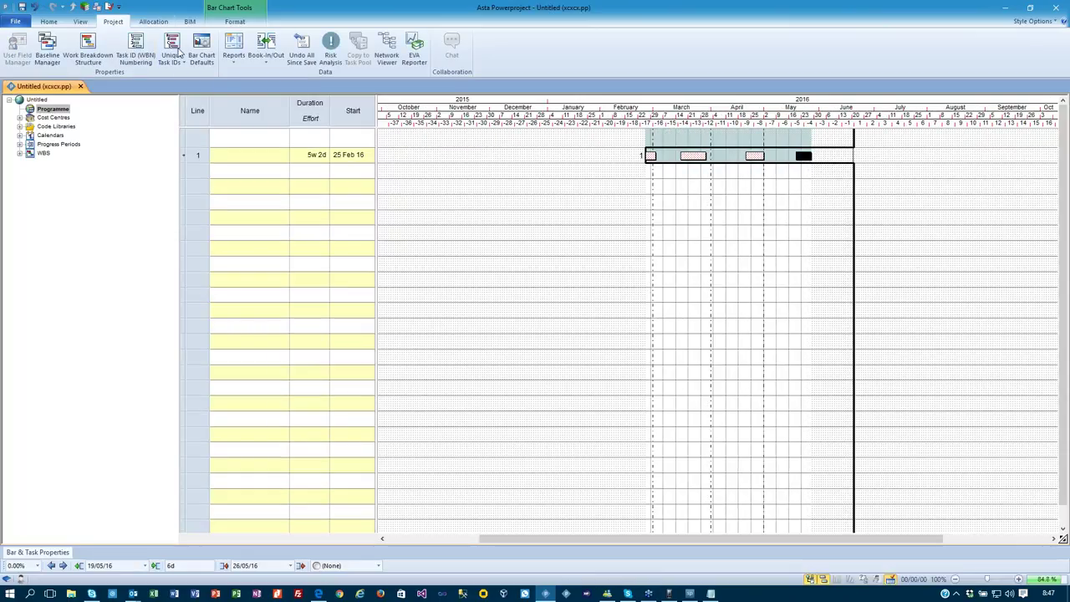
# Reschedule without a report so the task starts 21 Jun 16, then zoom in.
pyautogui.click(48, 21)
pyautogui.click(198, 47)
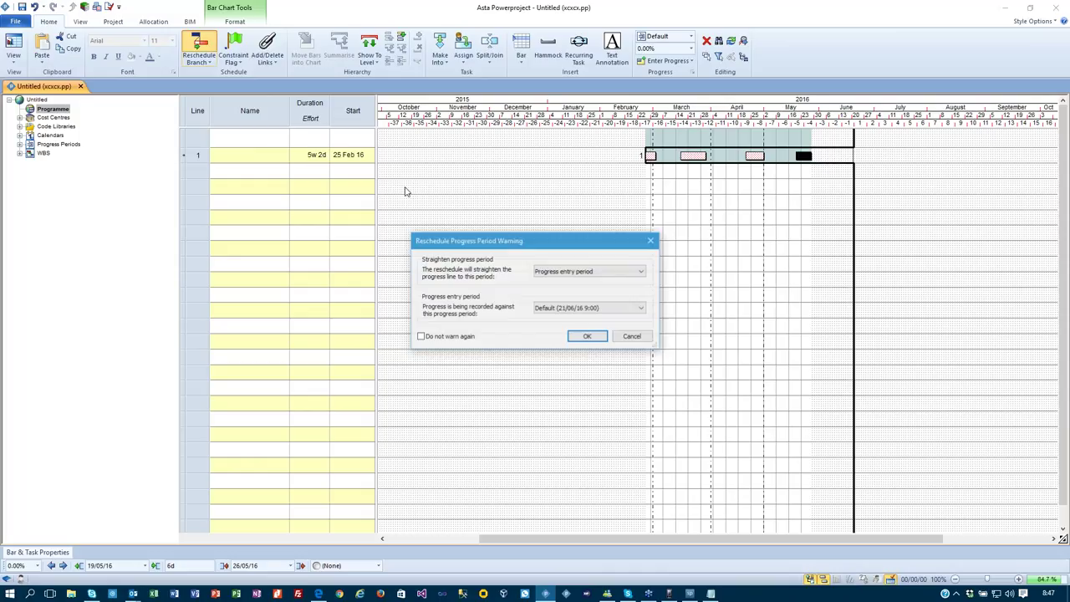
pyautogui.click(588, 339)
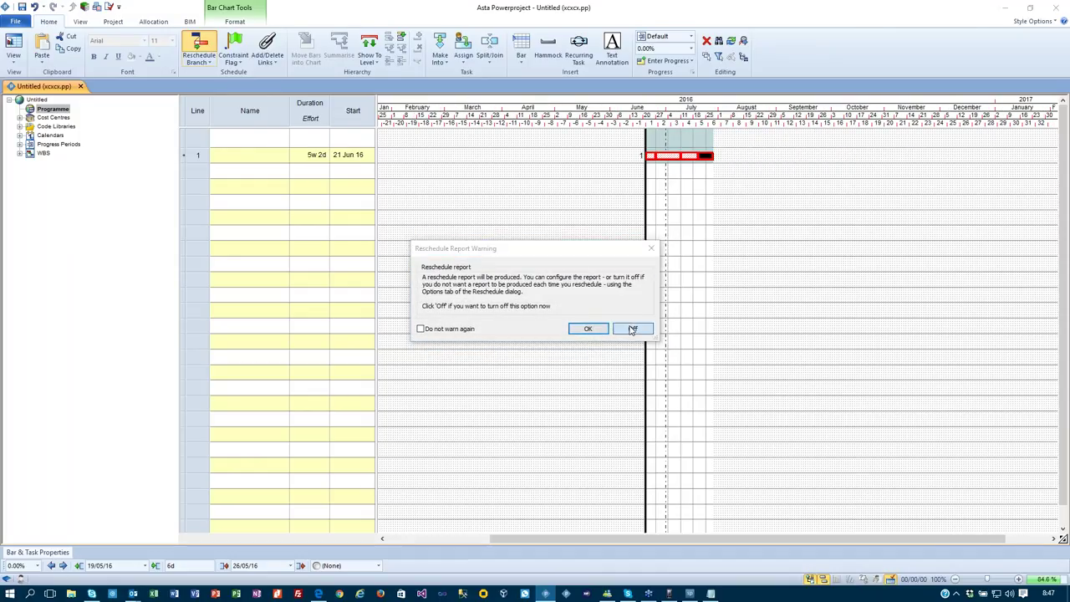
pyautogui.click(632, 328)
pyautogui.click(672, 198)
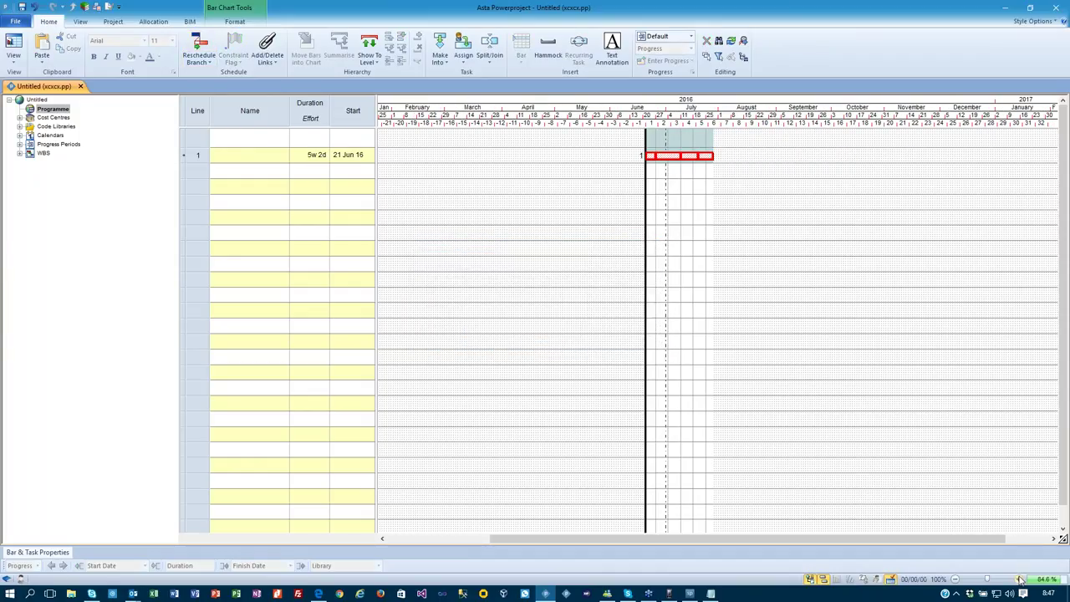
pyautogui.click(1018, 578)
pyautogui.click(1018, 579)
pyautogui.click(1018, 578)
pyautogui.click(1018, 579)
pyautogui.click(1020, 579)
pyautogui.click(1019, 580)
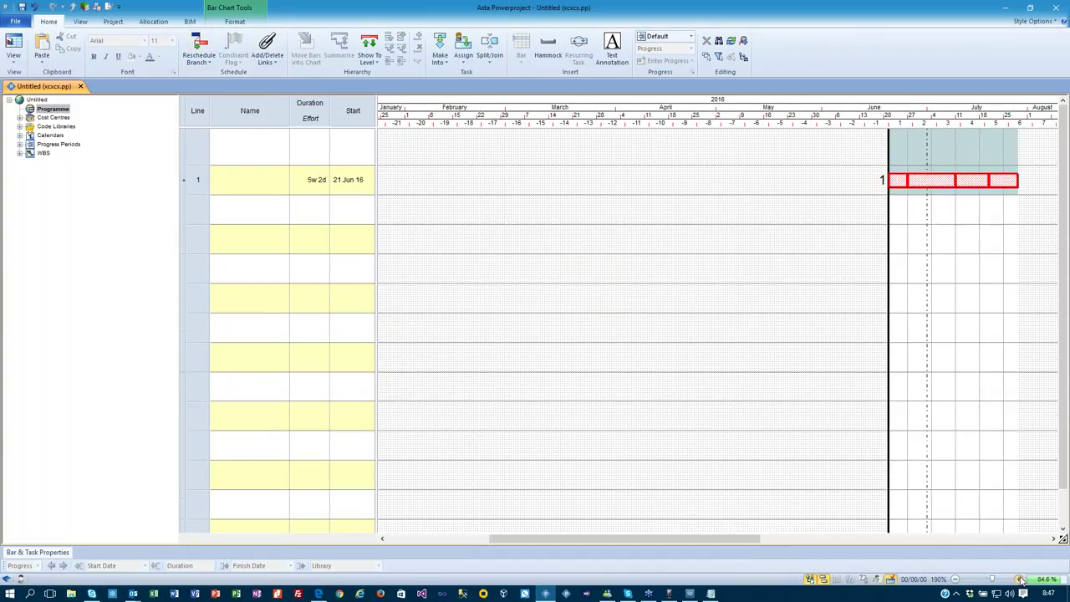
pyautogui.moveTo(728, 539); pyautogui.dragTo(862, 544)
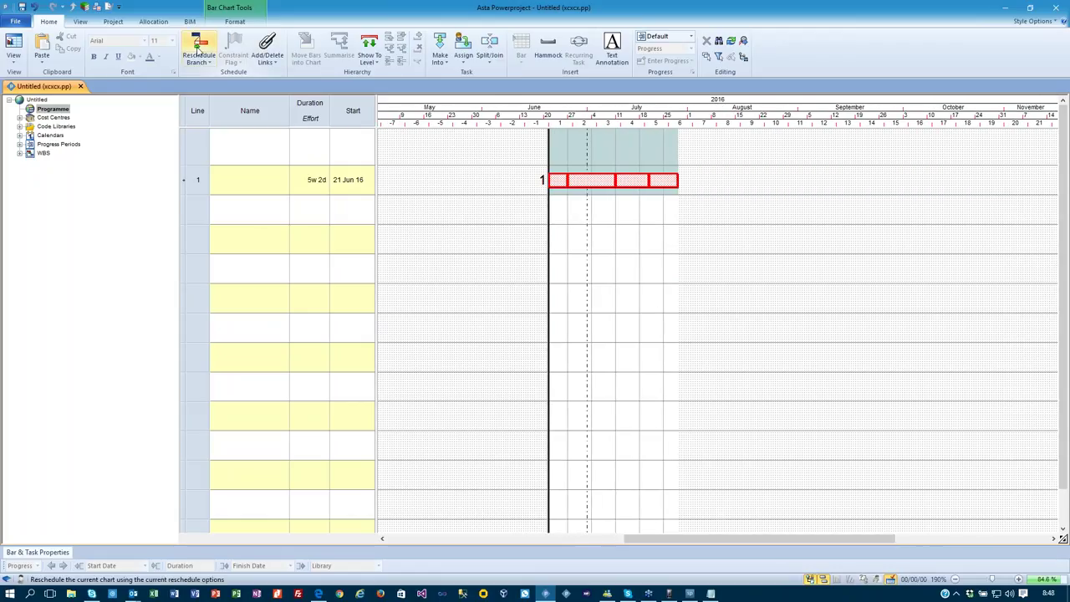
# Move the progress period report date to 3 July 2016 (03/07/16).
pyautogui.doubleClick(550, 240)
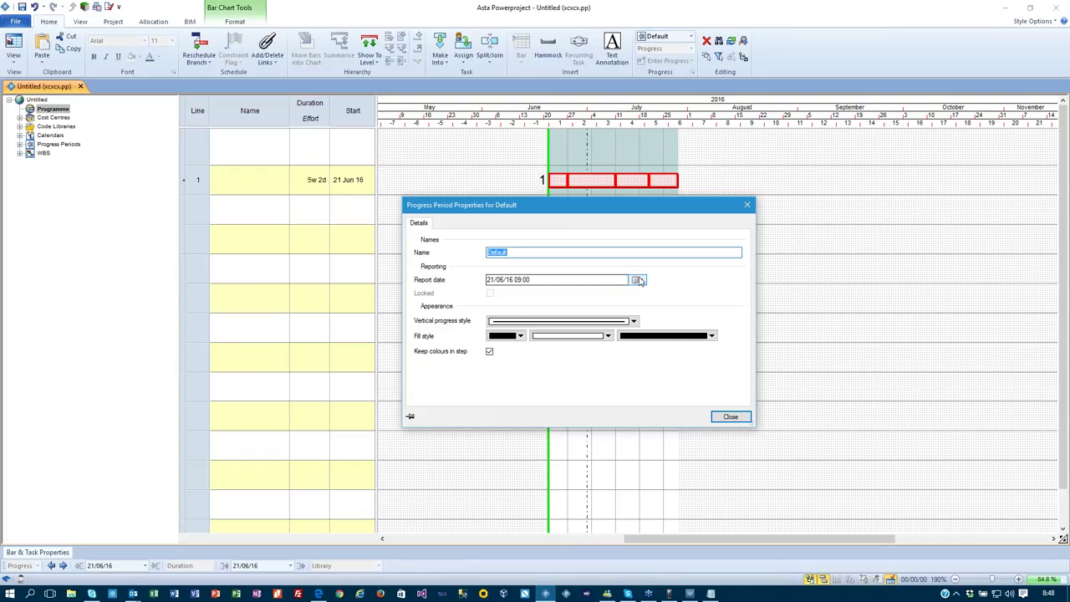
pyautogui.click(639, 280)
pyautogui.click(640, 351)
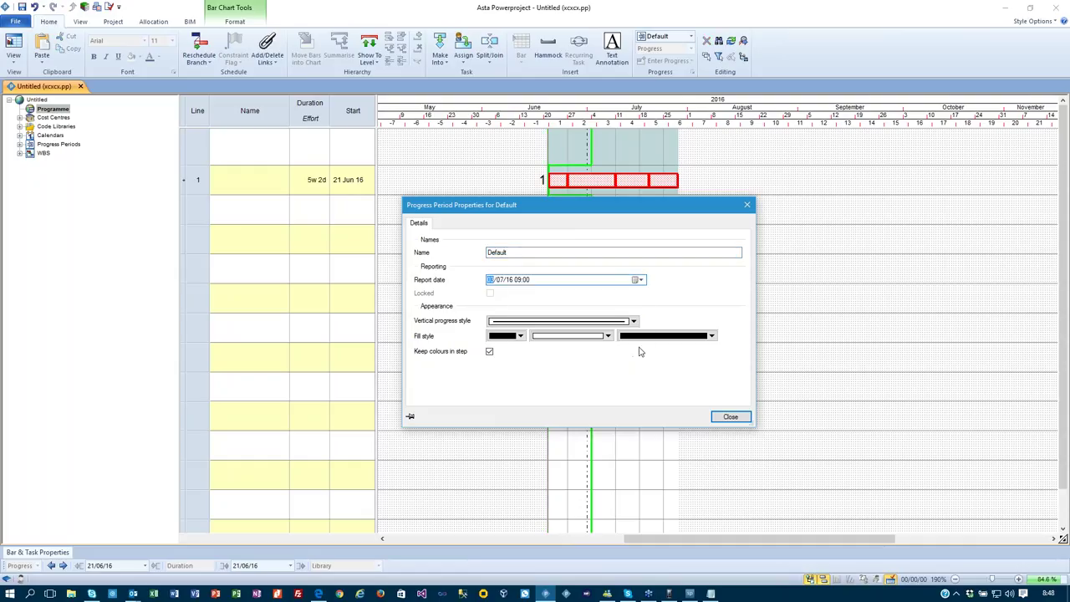
pyautogui.click(737, 420)
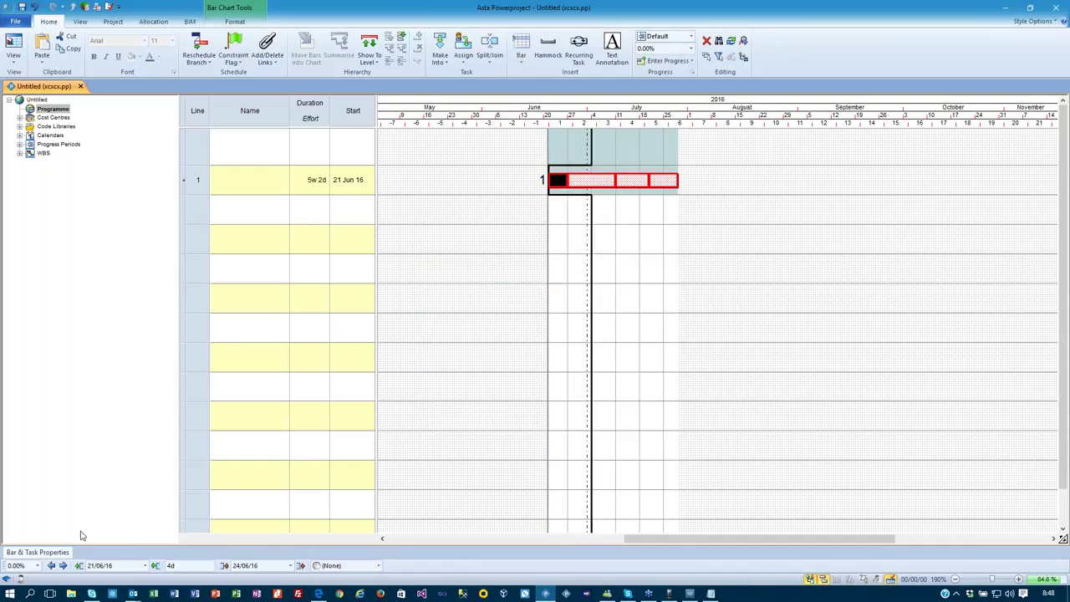
# Record 10% progress on both segments of the split task bar.
pyautogui.click(37, 565)
pyautogui.click(18, 489)
pyautogui.click(600, 184)
pyautogui.click(602, 181)
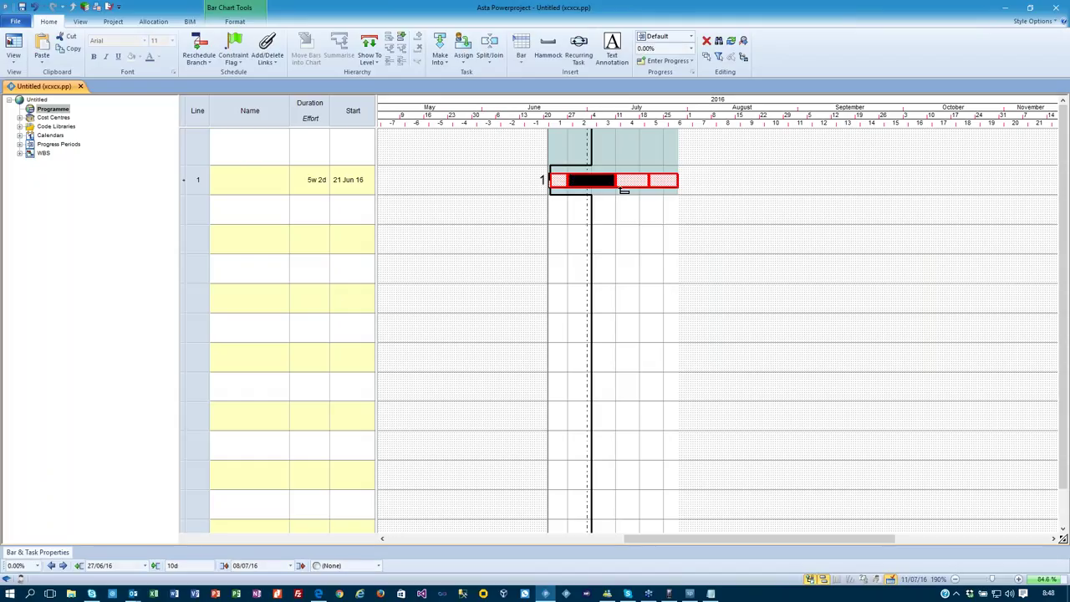
pyautogui.click(37, 565)
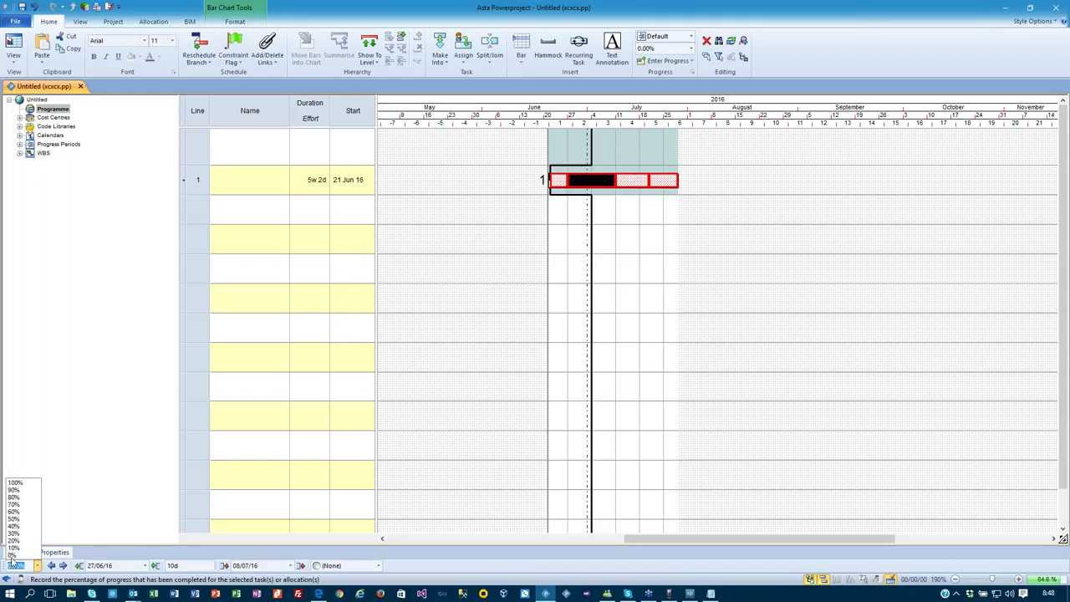
pyautogui.click(11, 547)
pyautogui.click(735, 303)
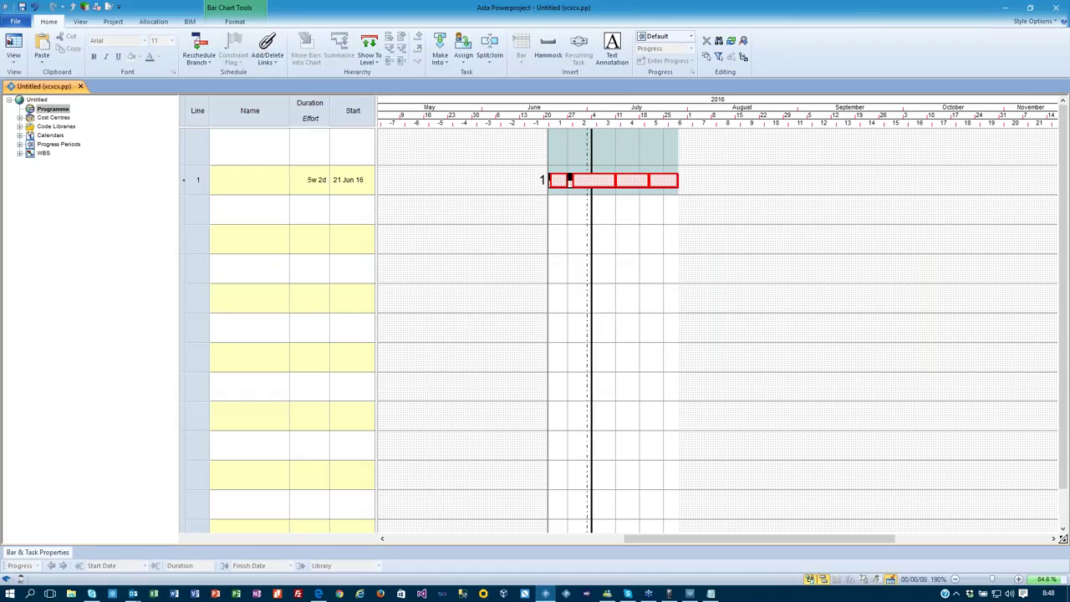
# Hide total float on the bars, then reschedule the project, accepting the progress period warning.
pyautogui.click(237, 21)
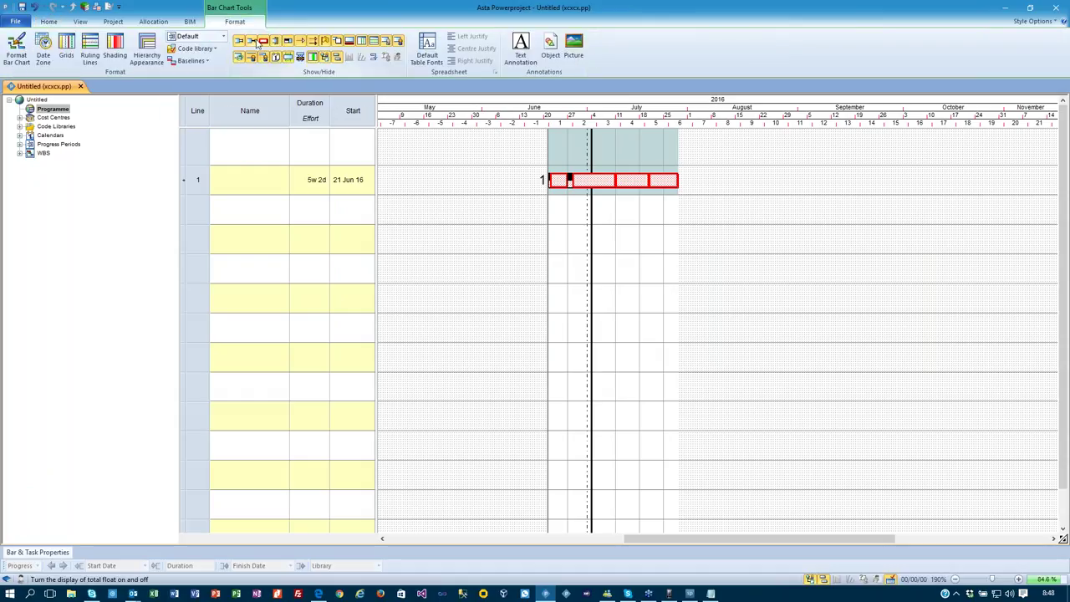
pyautogui.click(259, 42)
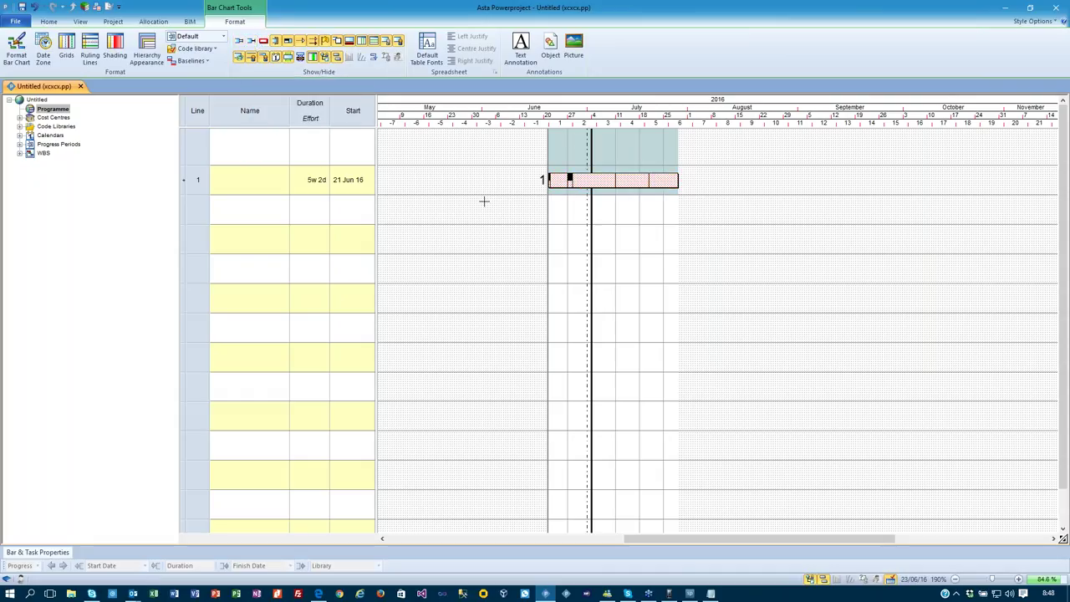
pyautogui.click(48, 21)
pyautogui.click(197, 48)
pyautogui.click(587, 336)
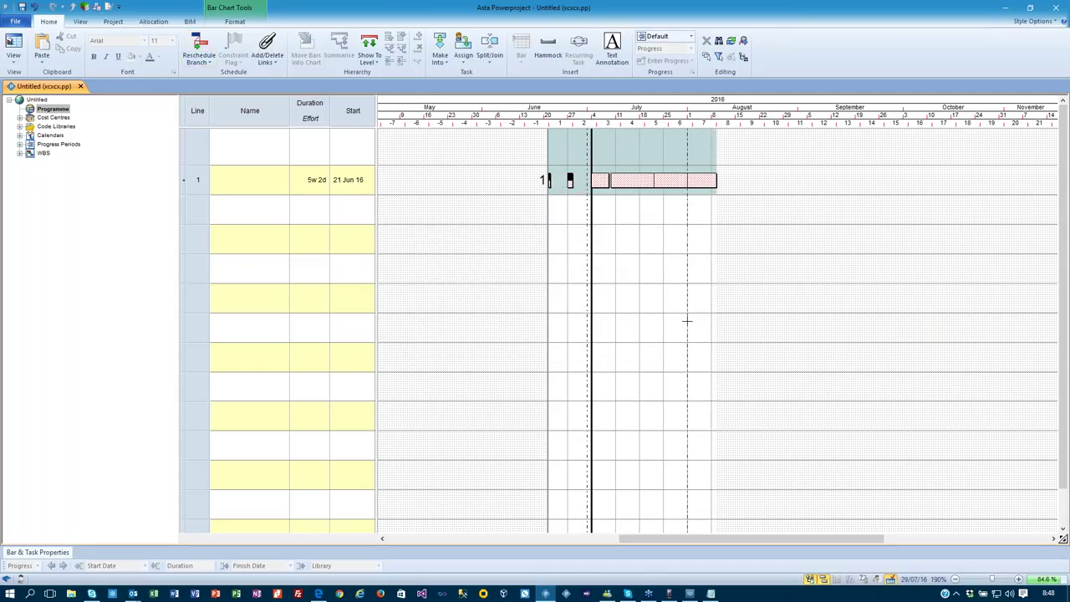